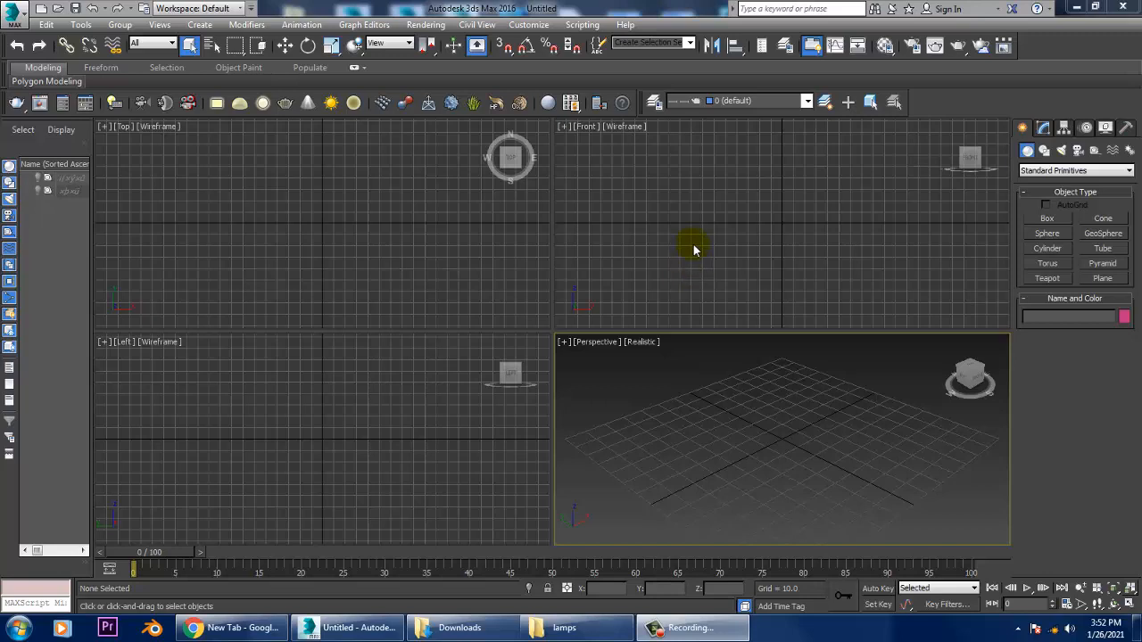
click(385, 225)
click(393, 398)
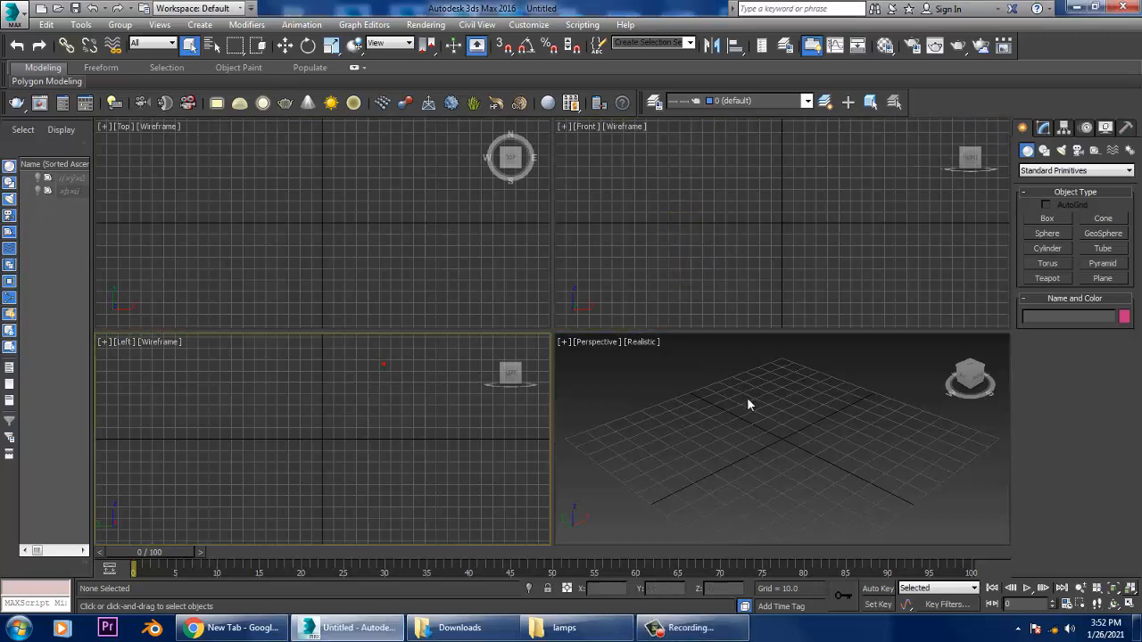
click(747, 398)
click(683, 231)
click(402, 236)
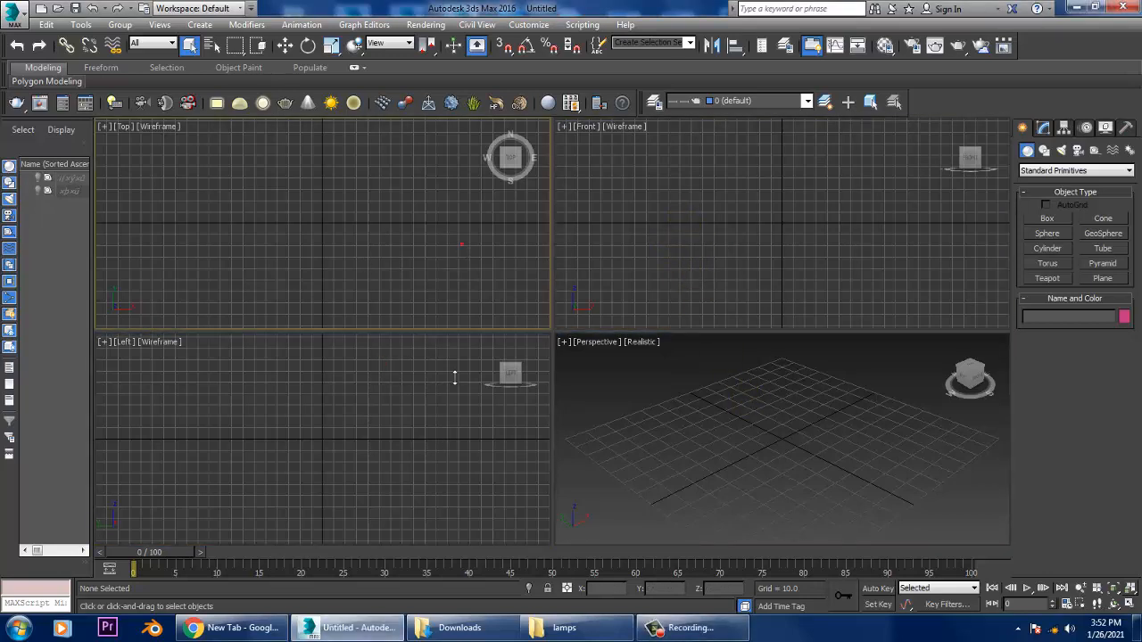
click(393, 428)
click(854, 463)
click(705, 250)
click(462, 261)
click(402, 429)
click(680, 468)
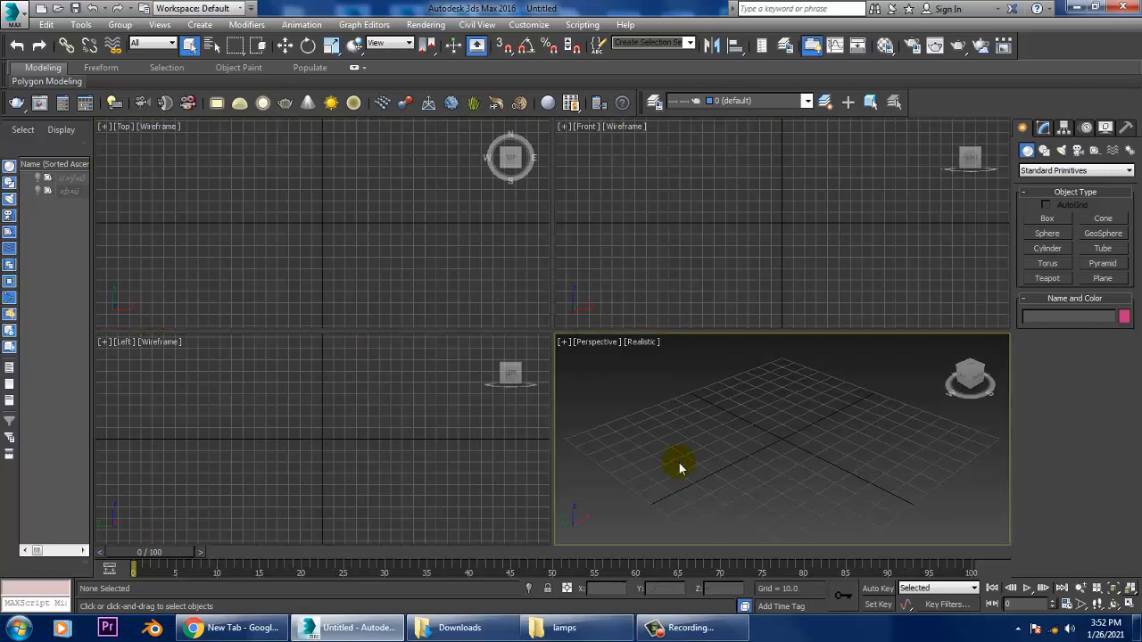
Open the image file viewer's file browser and go to the lamps folder on the Desktop
click(426, 24)
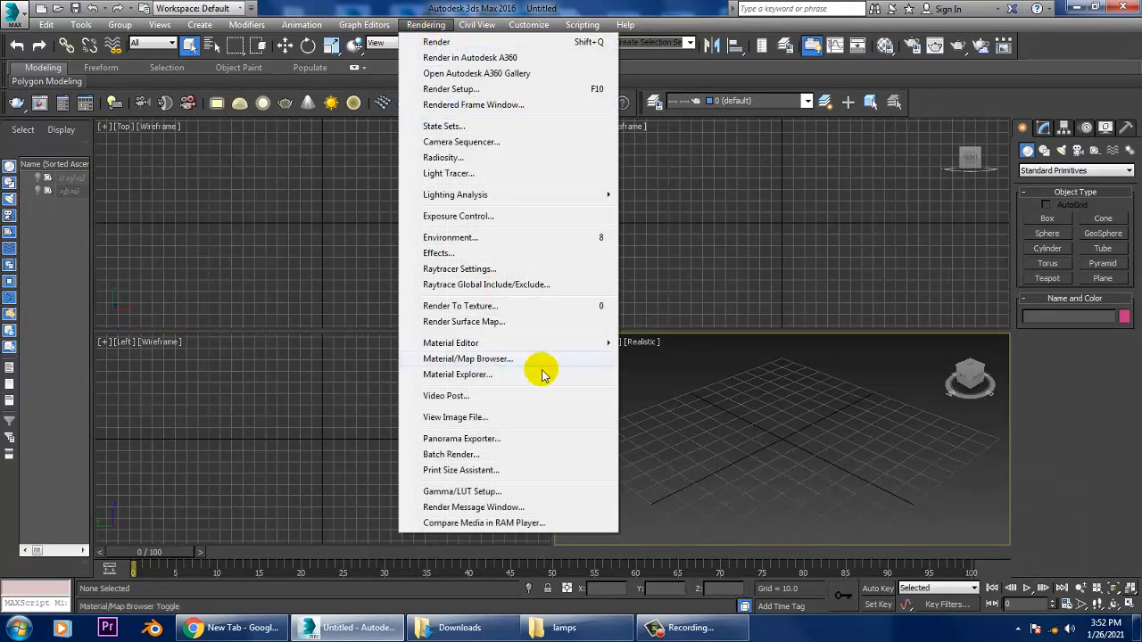
click(524, 421)
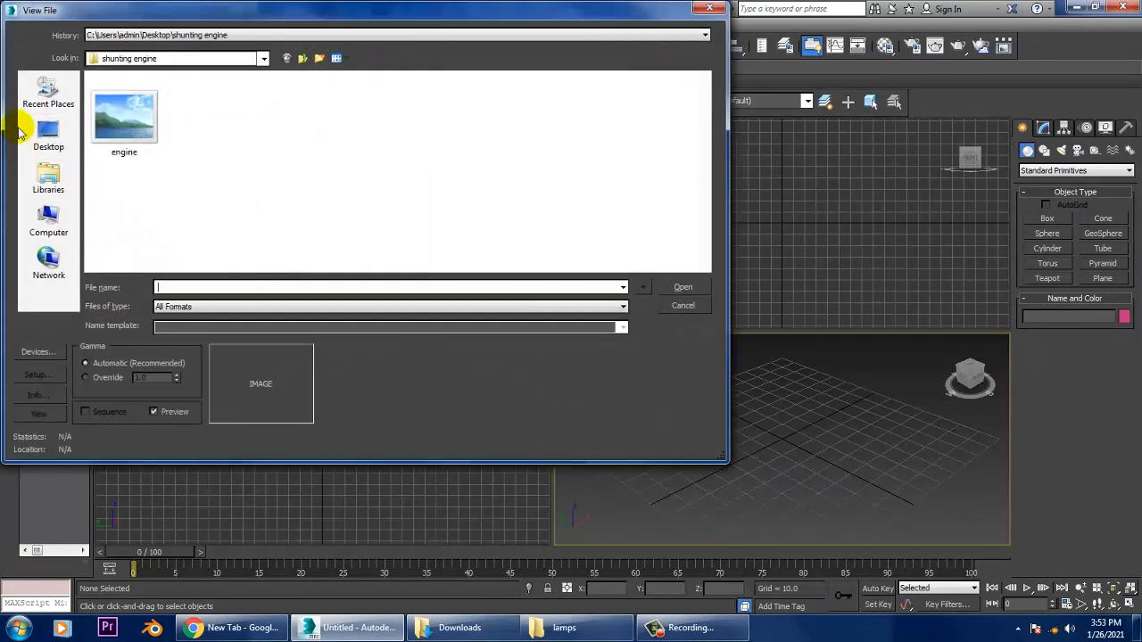
click(49, 135)
click(382, 161)
key(l)
key(l)
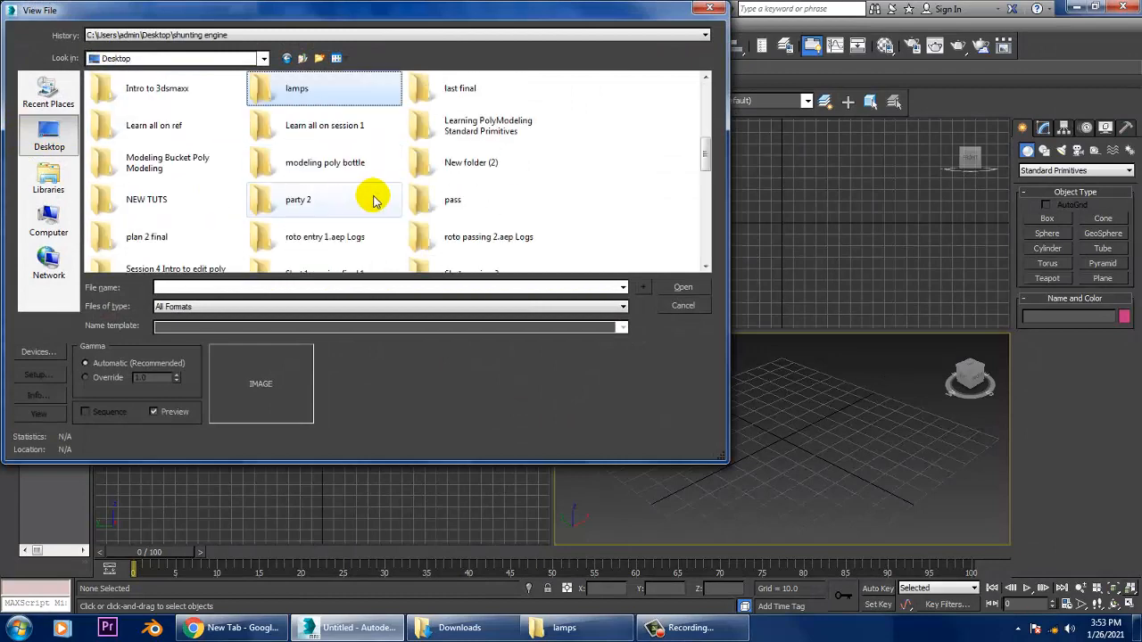
double_click(301, 85)
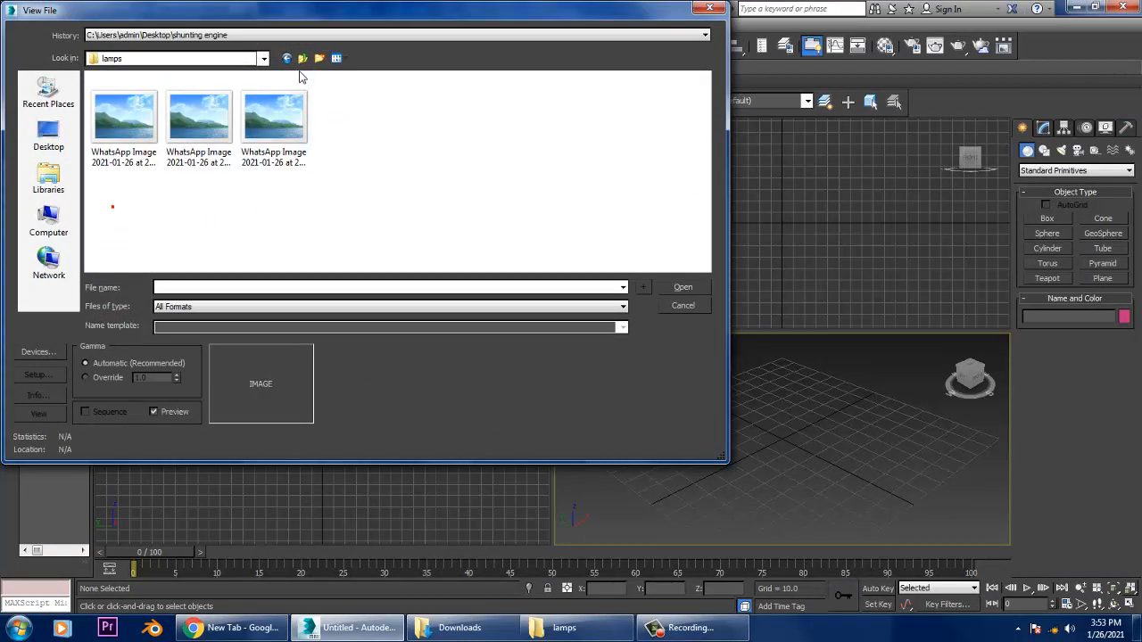
Preview the lamp images, open WhatsApp Image 2021-01-26 at 2.47.04 PM as reference and move its window clear of the modelling area
click(130, 132)
click(286, 148)
click(211, 143)
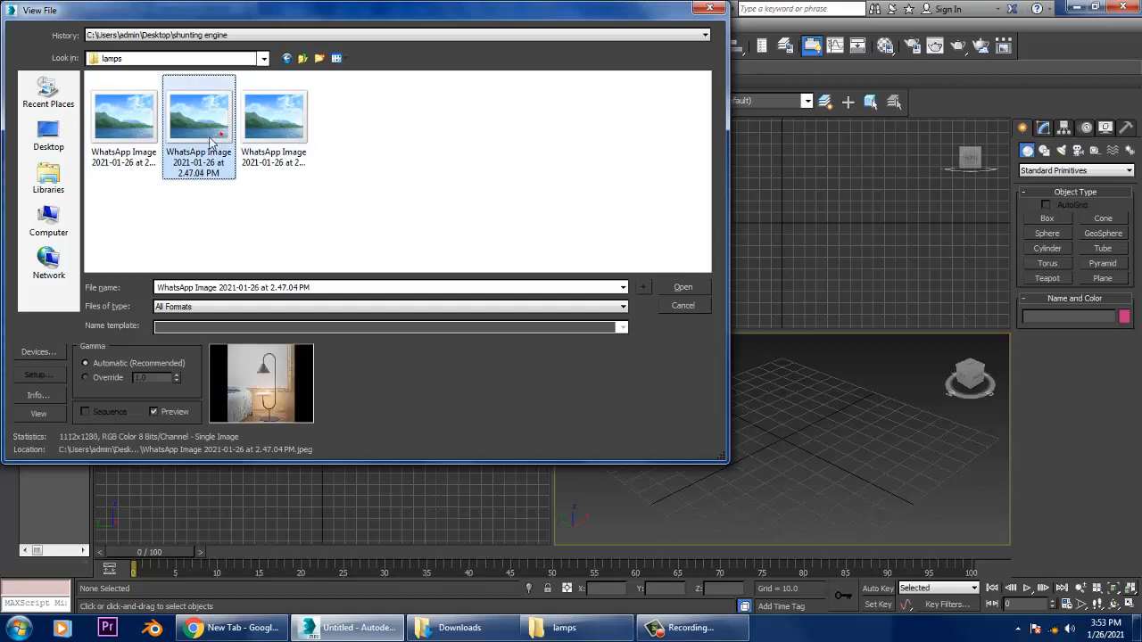
click(120, 135)
double_click(210, 129)
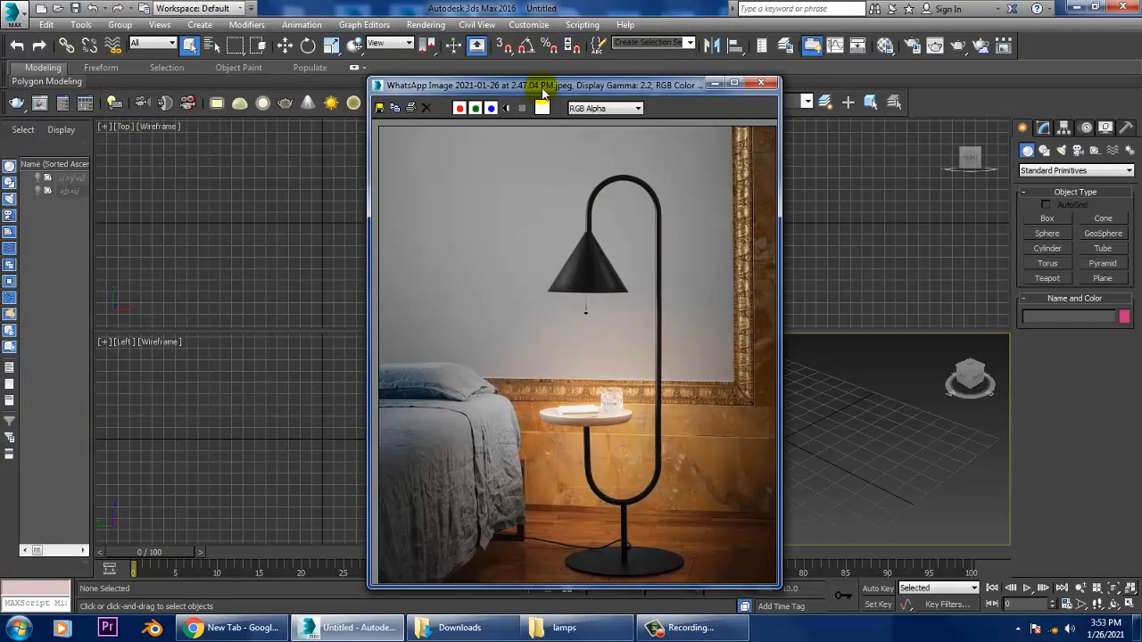
drag(544, 85, 215, 33)
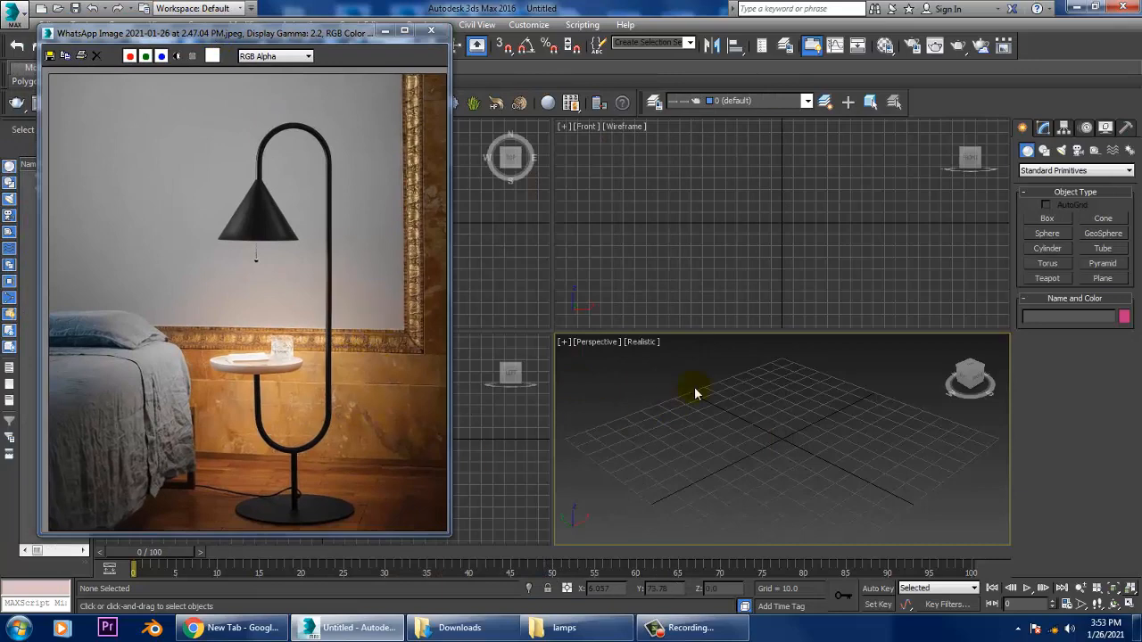
drag(268, 33, 223, 32)
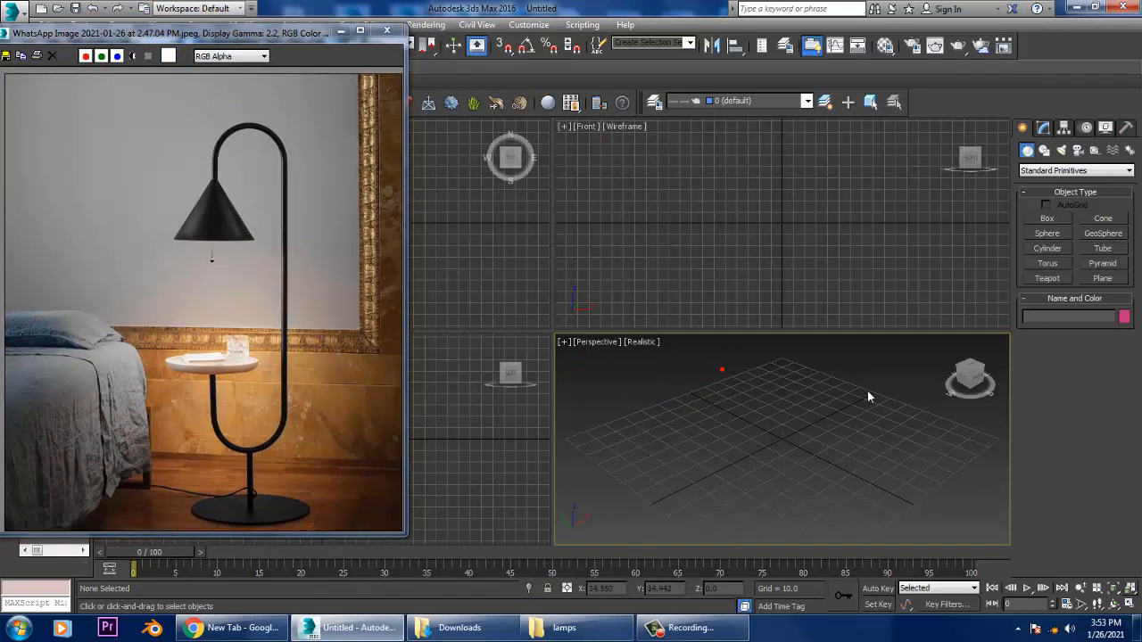
Create a large ground plane over the grid in the Perspective view
click(1104, 280)
scroll(872, 425, down, 1)
key(alt+w)
scroll(890, 362, down, 5)
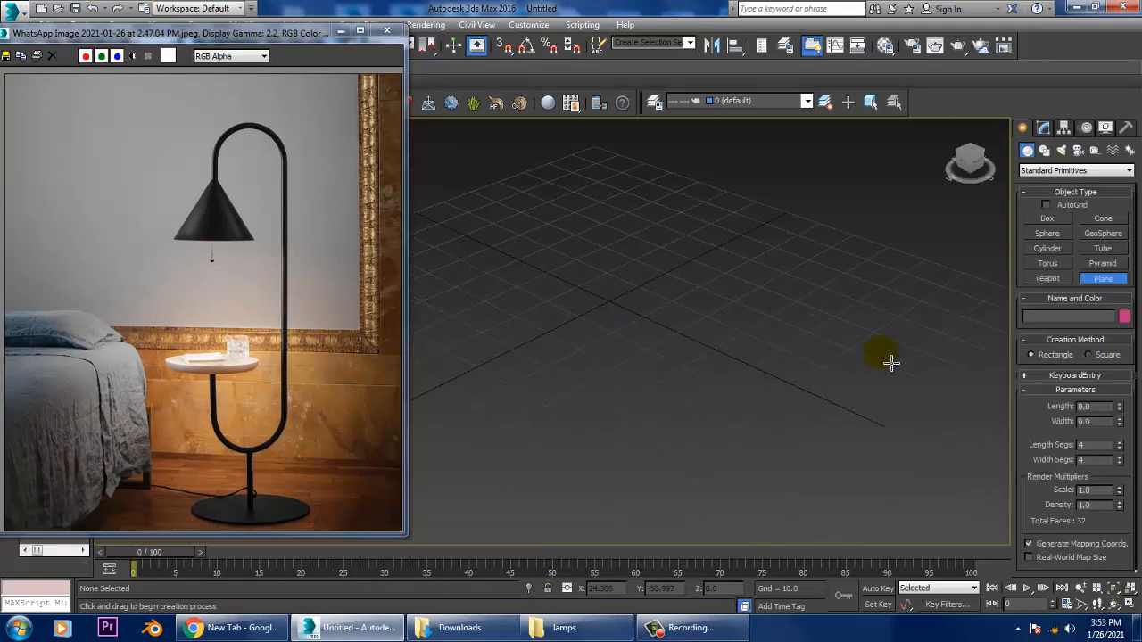
middle_drag(843, 362, 814, 363)
drag(705, 196, 748, 628)
key(w)
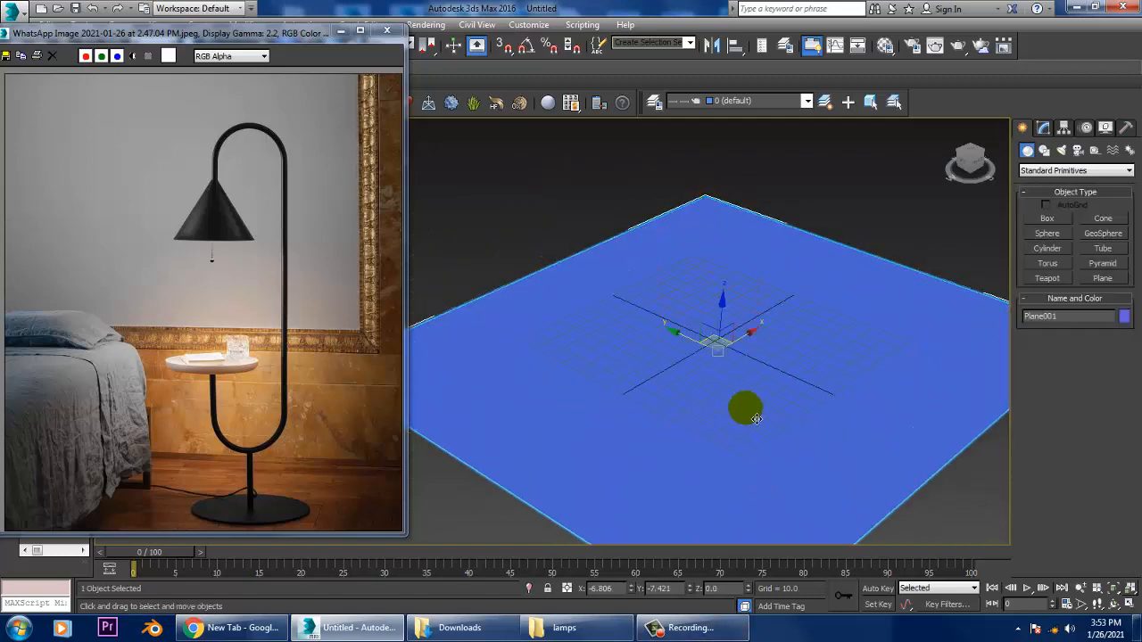
Start a straight-segment line in the Front view, forming the lamp frame's short upper leg and its horizontal top edge
key(alt+w)
middle_drag(906, 225, 910, 244)
key(alt+w)
middle_drag(862, 201, 884, 312)
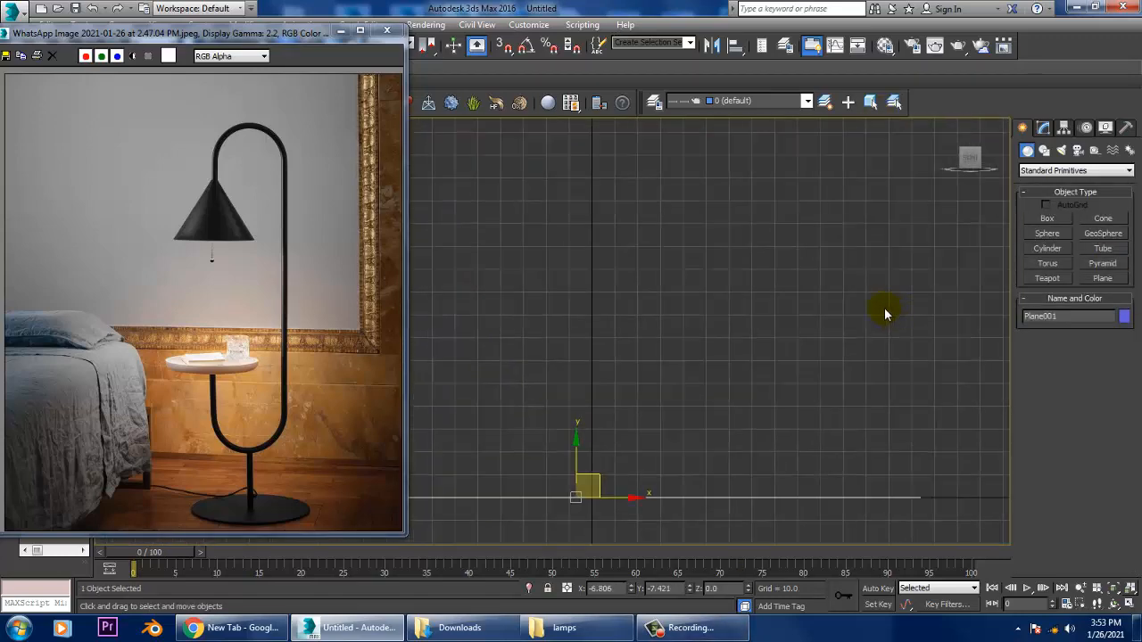
scroll(879, 310, down, 2)
middle_drag(803, 284, 835, 326)
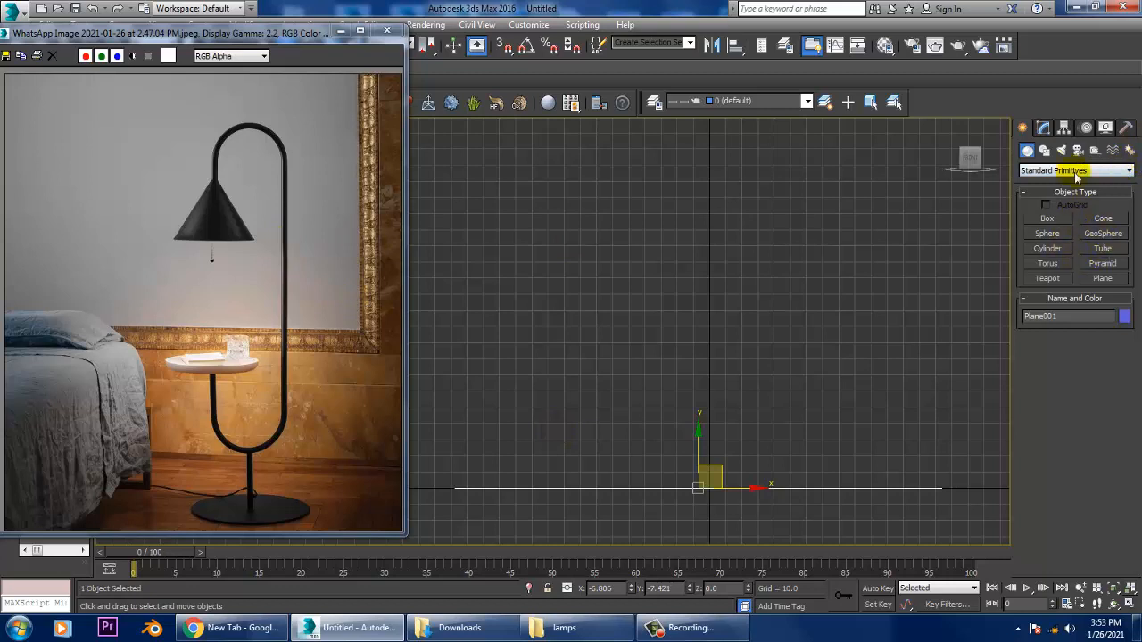
click(1056, 154)
click(1048, 230)
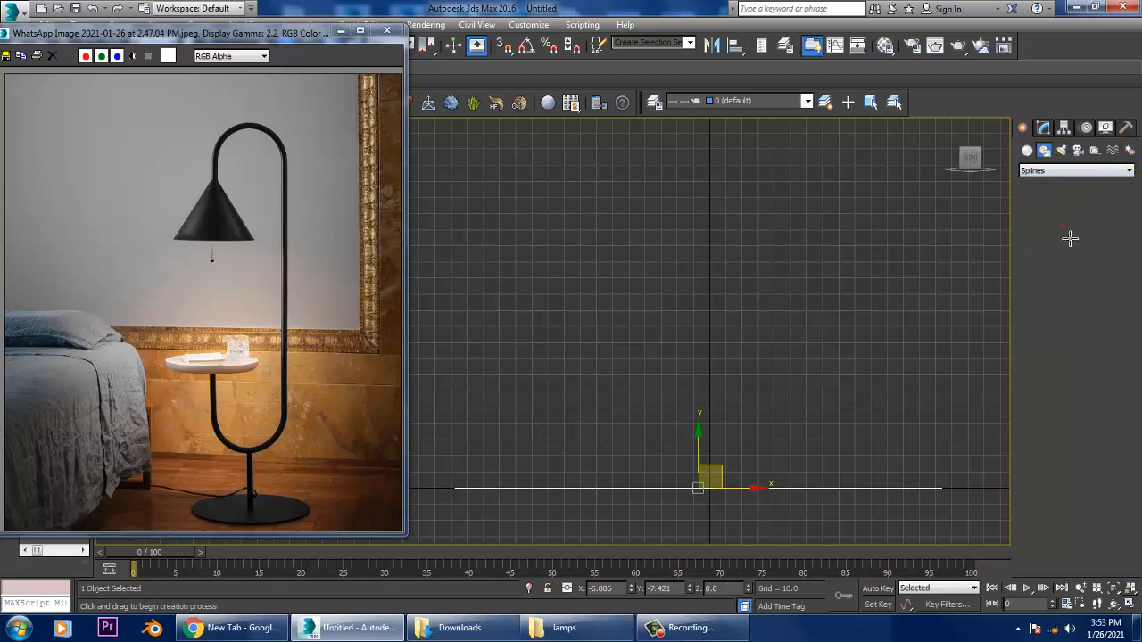
middle_drag(729, 210, 749, 233)
click(678, 246)
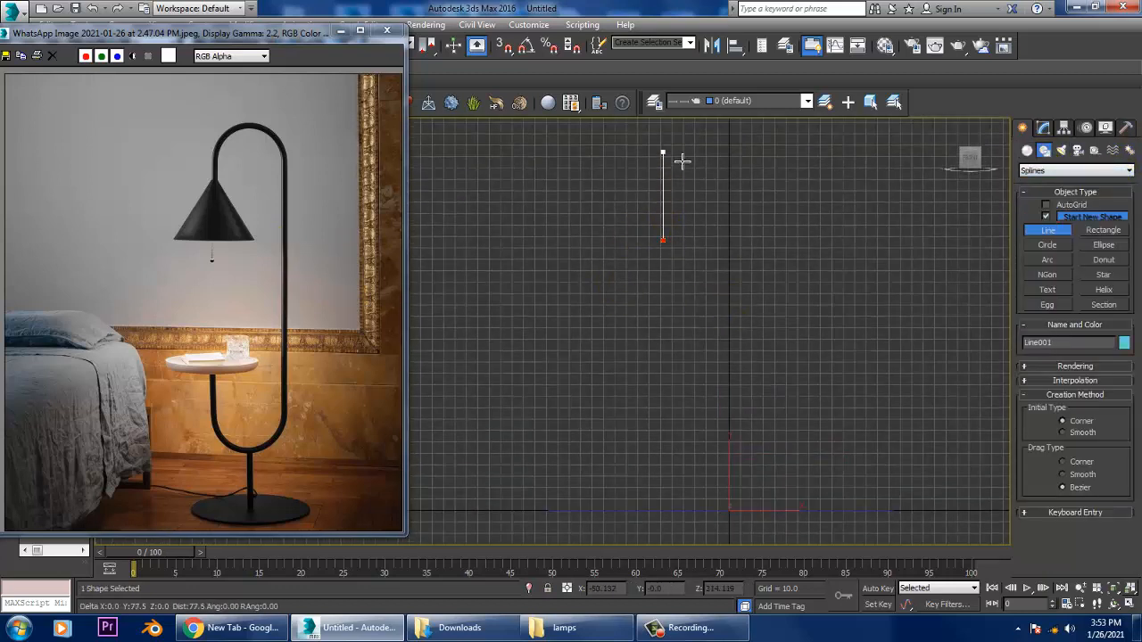
click(669, 143)
shift+click(784, 155)
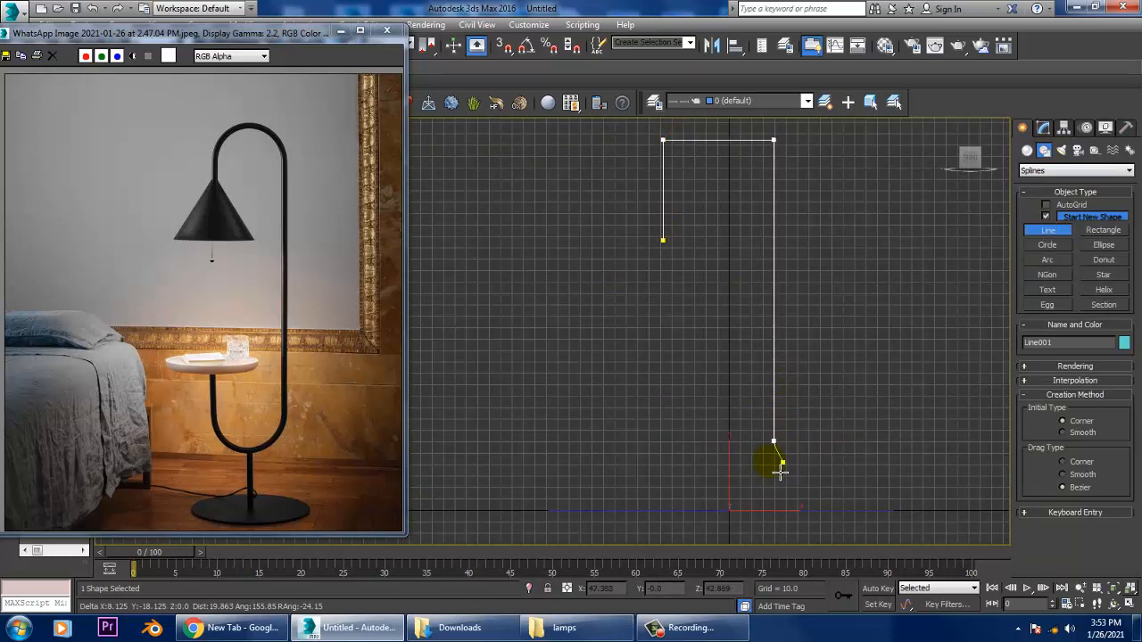
Finish the frame line with the long side down to the ground, the bottom edge and a short open-ended leg going up
key(BackSpace)
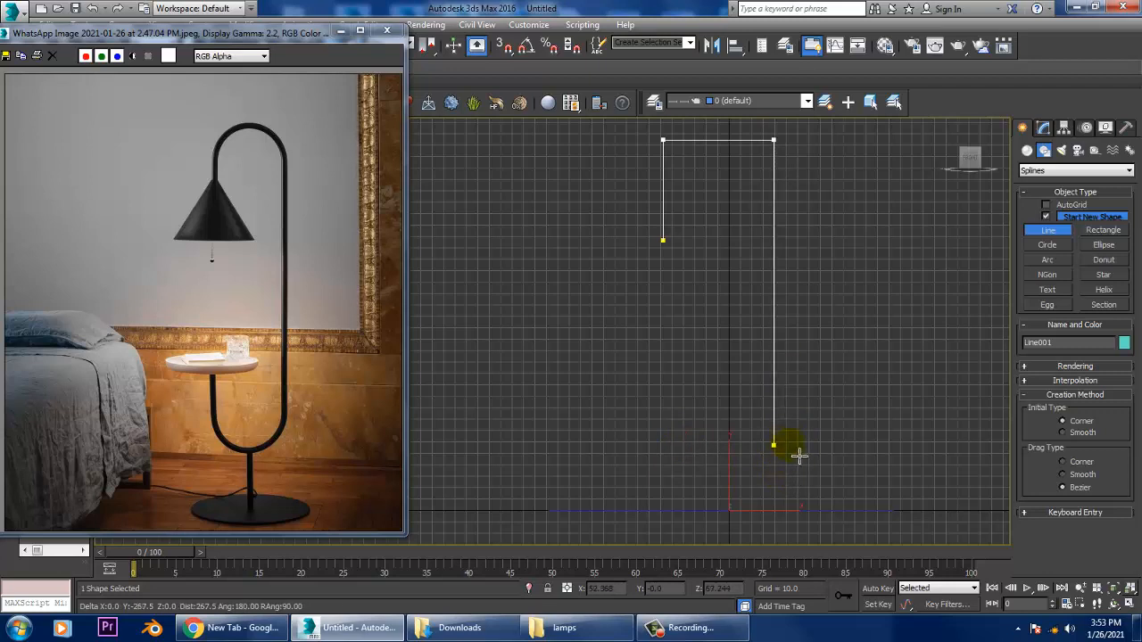
shift+click(808, 522)
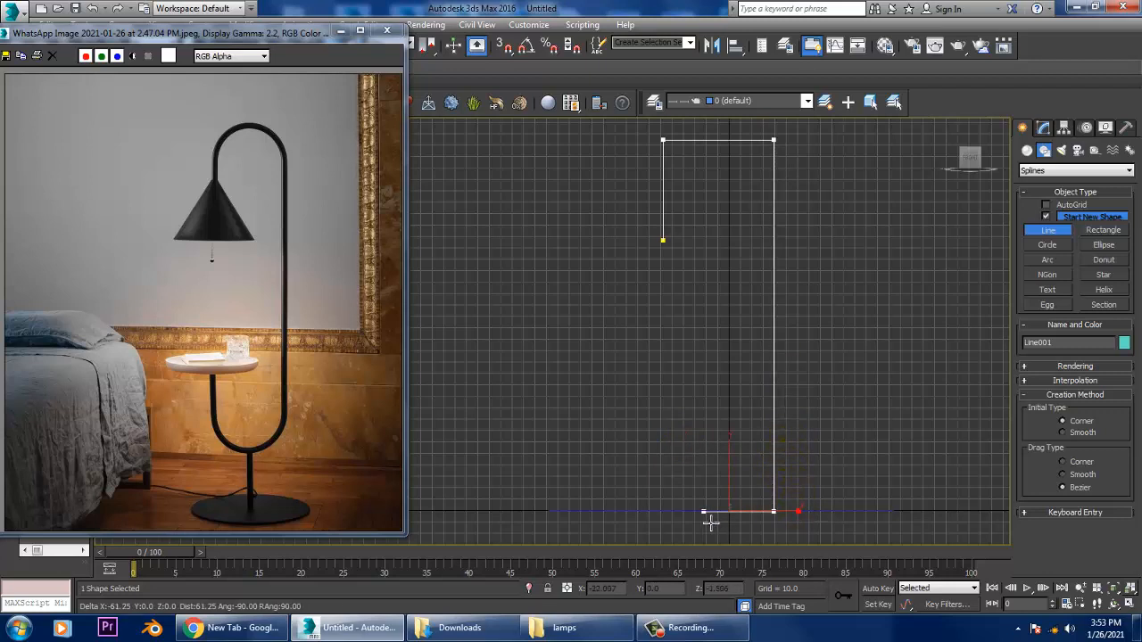
shift+click(664, 514)
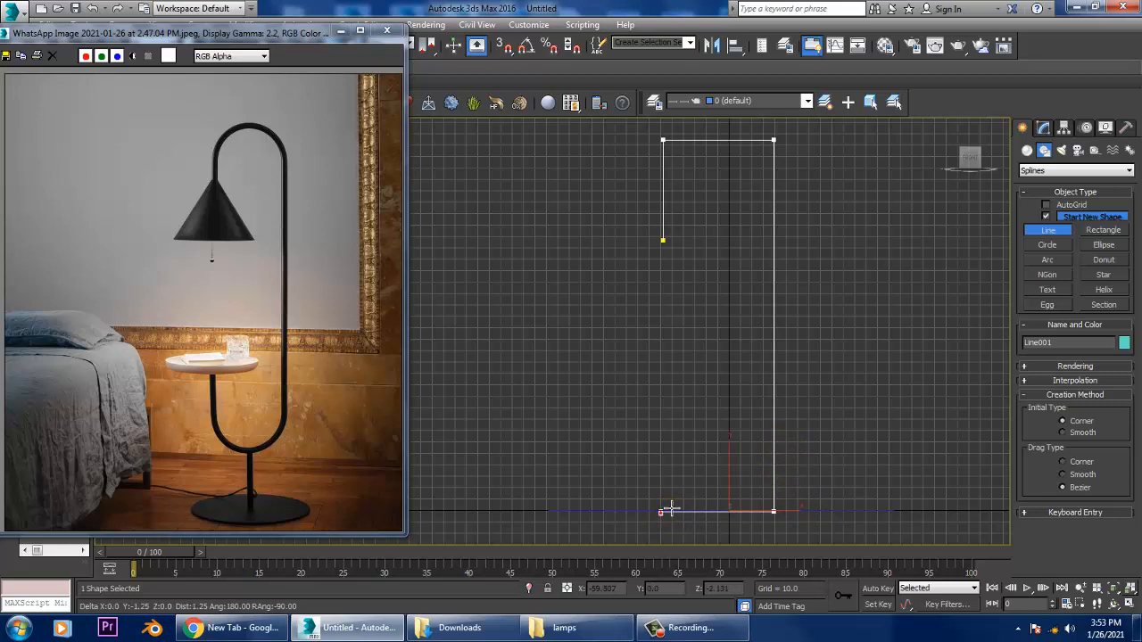
right_click(672, 439)
right_click(677, 437)
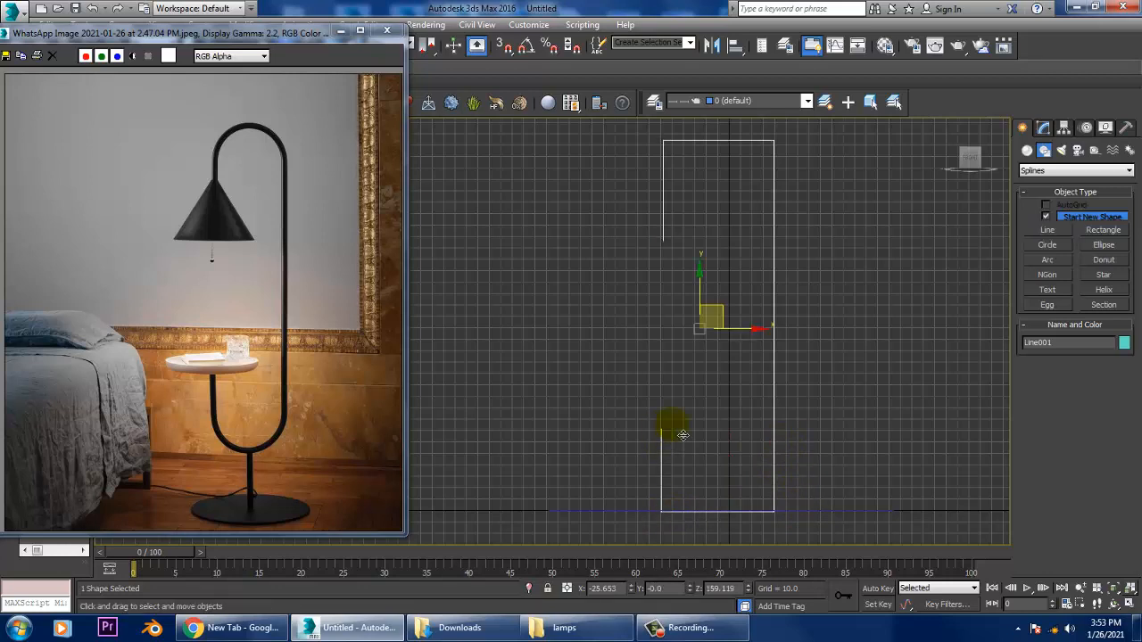
Raise the open frame line above the ground plane to a Z of about 243
middle_drag(746, 341, 748, 304)
drag(703, 247, 703, 151)
scroll(758, 214, down, 4)
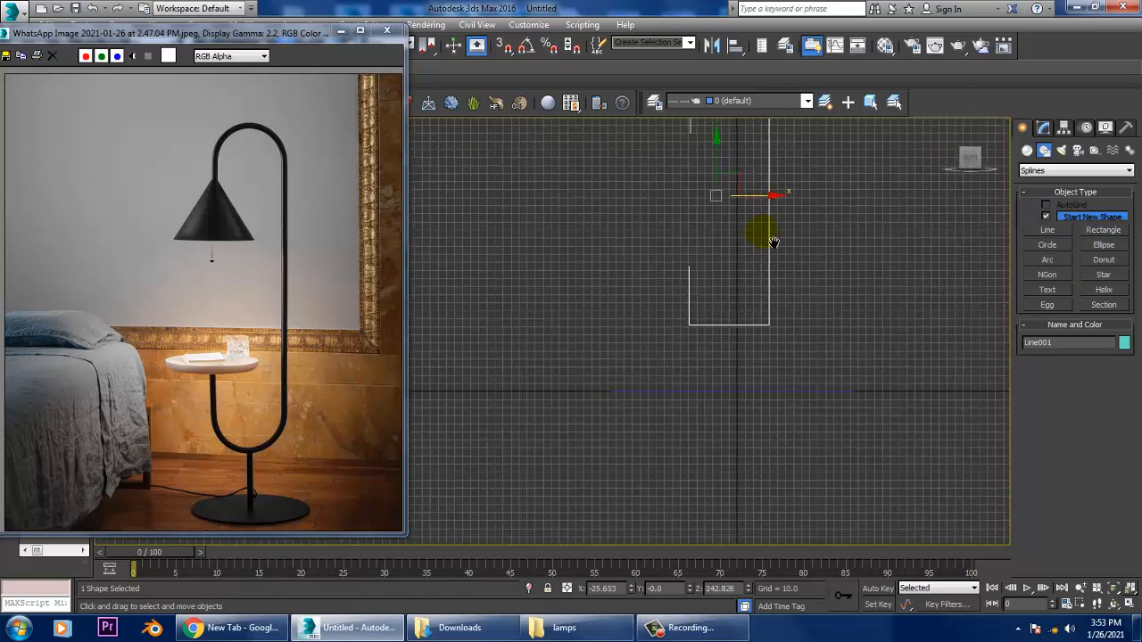
middle_drag(778, 221, 787, 346)
Fillet the frame line's four corner vertices by about 130 to form semicircular ends at the top and bottom
click(1044, 128)
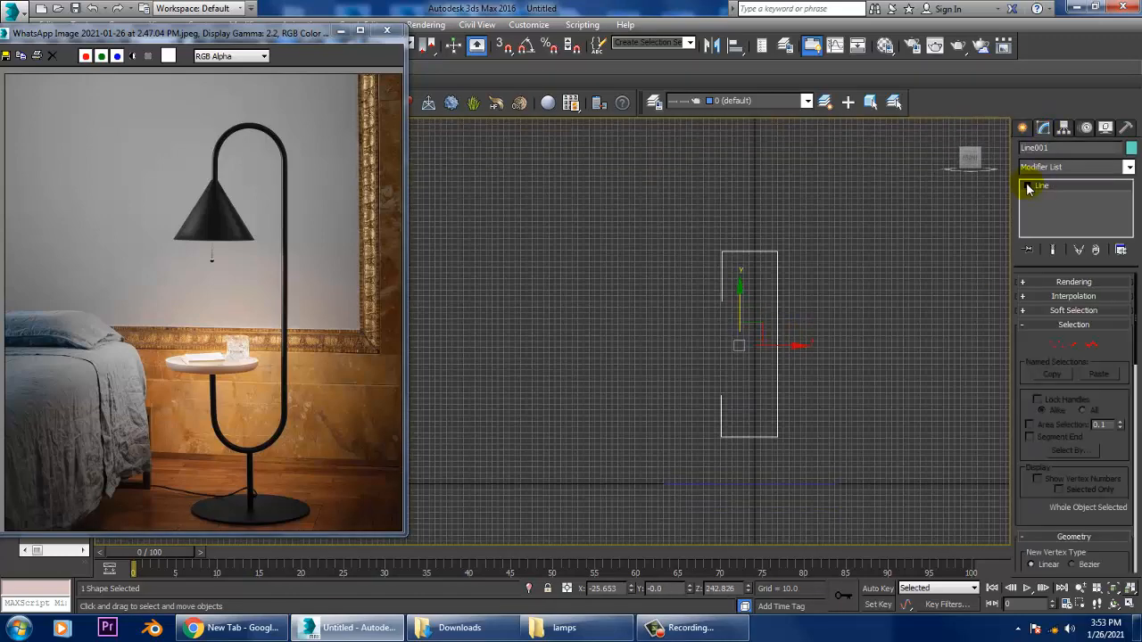
click(1027, 185)
click(1049, 196)
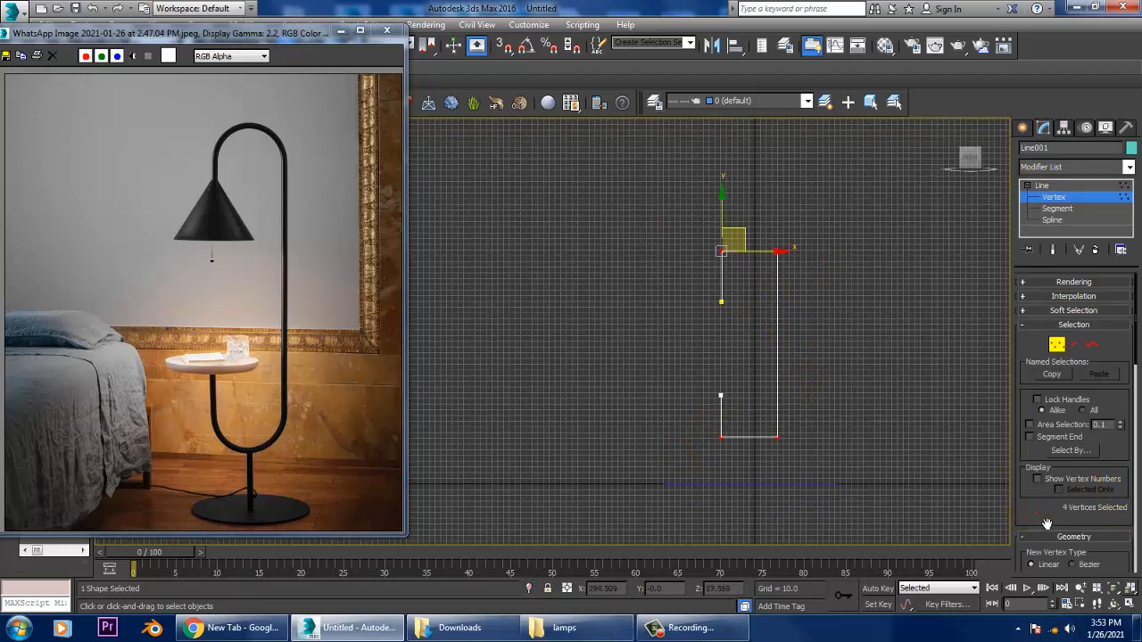
scroll(1048, 524, down, 10)
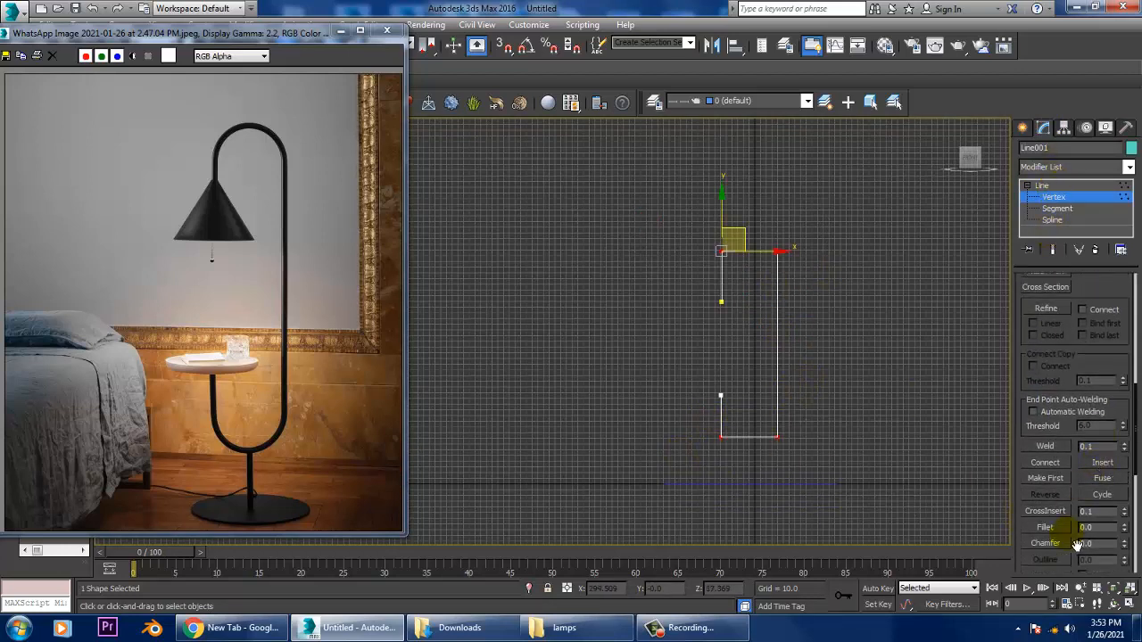
drag(789, 256, 782, 195)
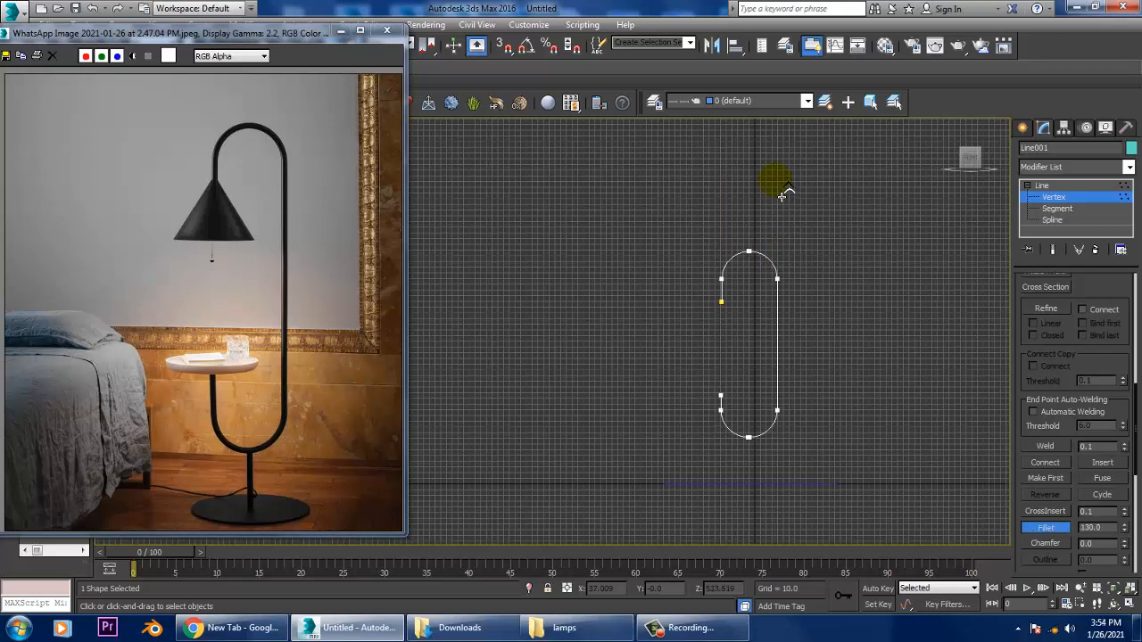
scroll(842, 325, up, 3)
middle_drag(848, 286, 883, 269)
right_click(852, 302)
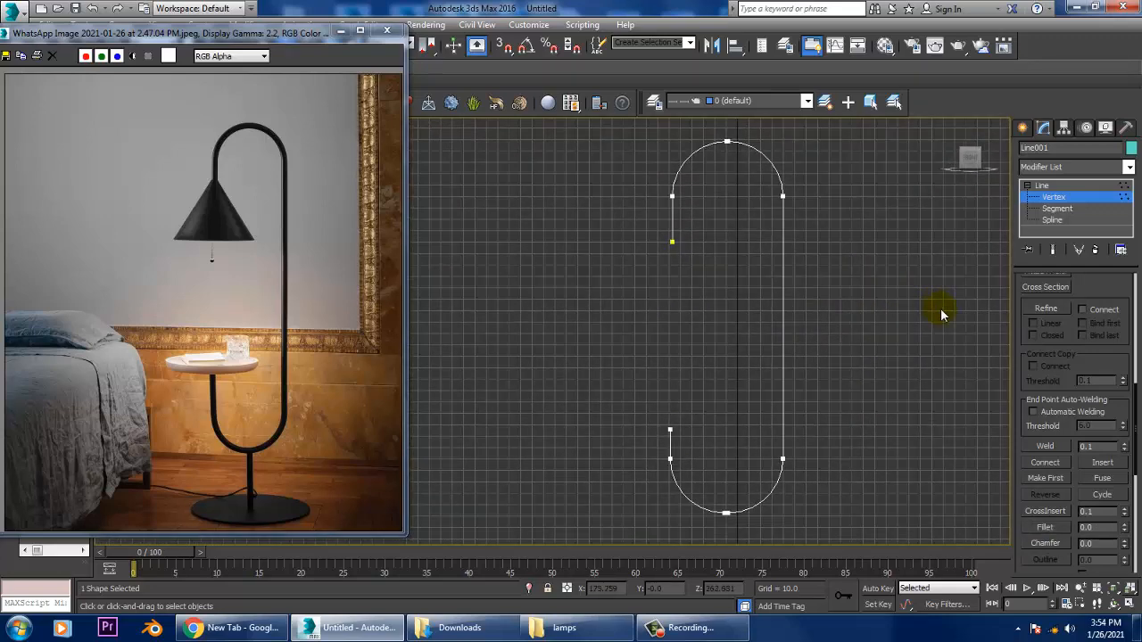
Enable the frame line's radial thickness in the viewport, set it to 4.63 and leave vertex editing
scroll(1126, 303, up, 8)
scroll(1038, 335, up, 1)
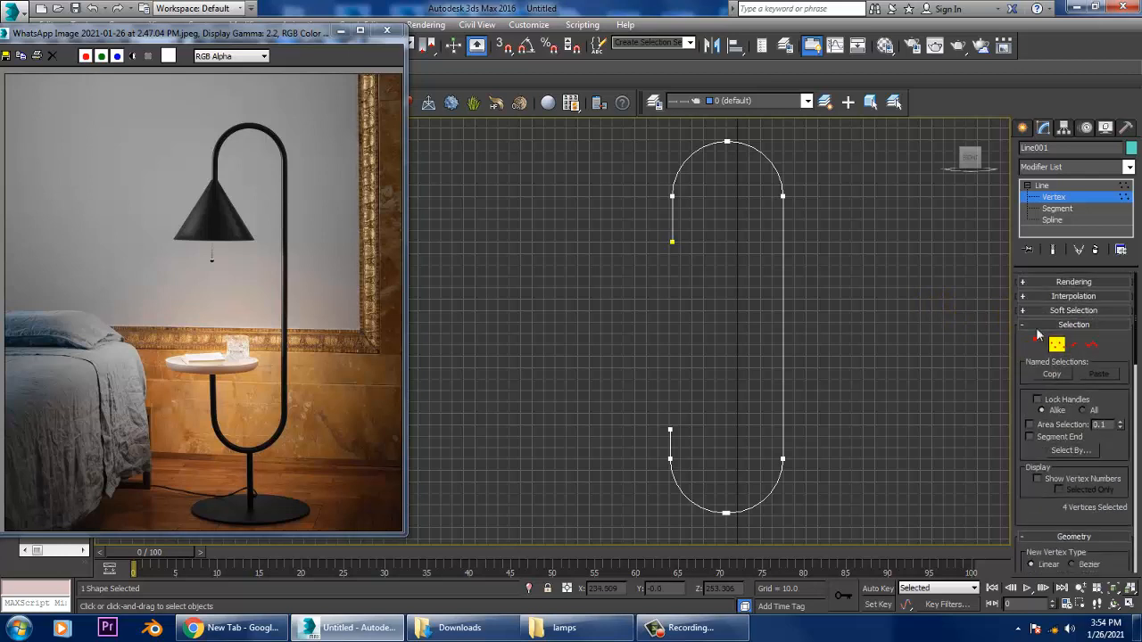
click(1026, 283)
click(1028, 307)
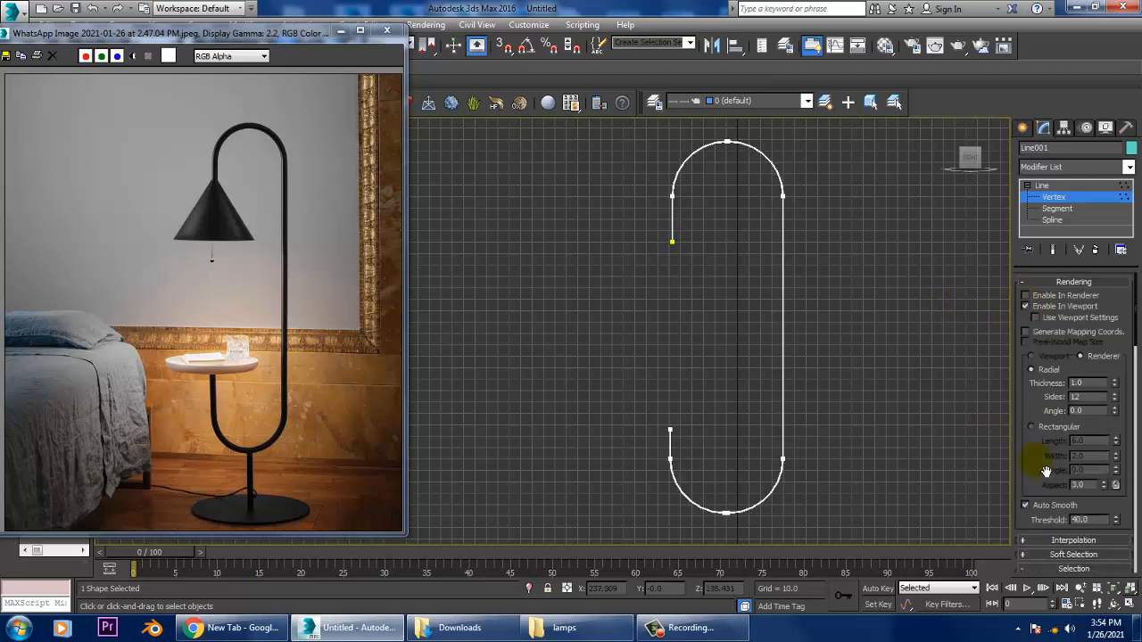
drag(1115, 384, 18, 117)
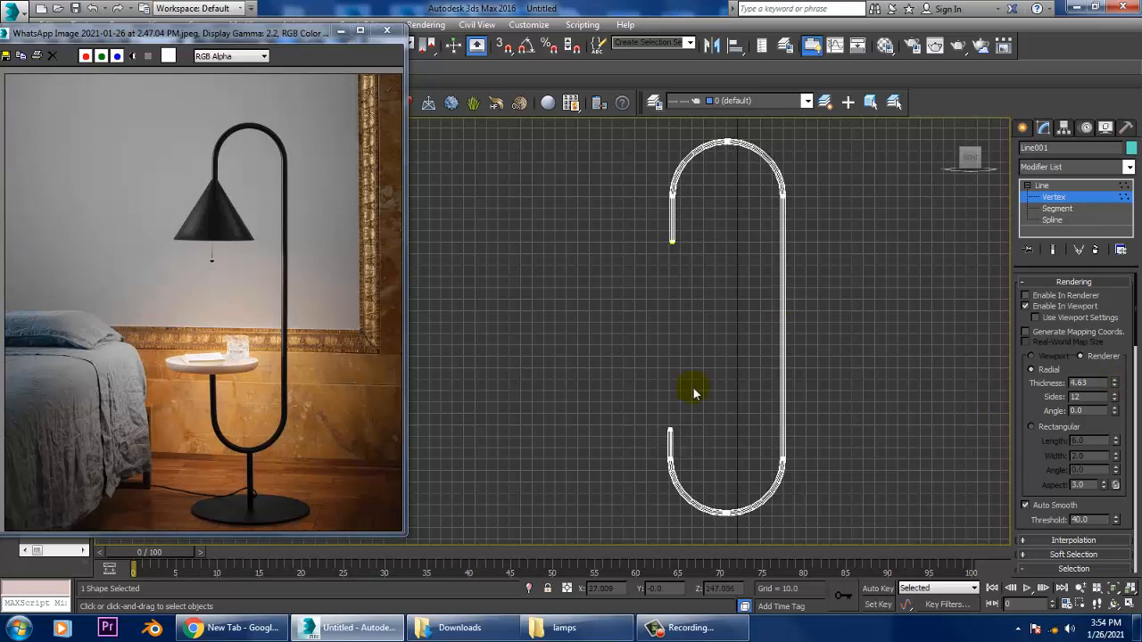
scroll(821, 375, down, 3)
click(1071, 196)
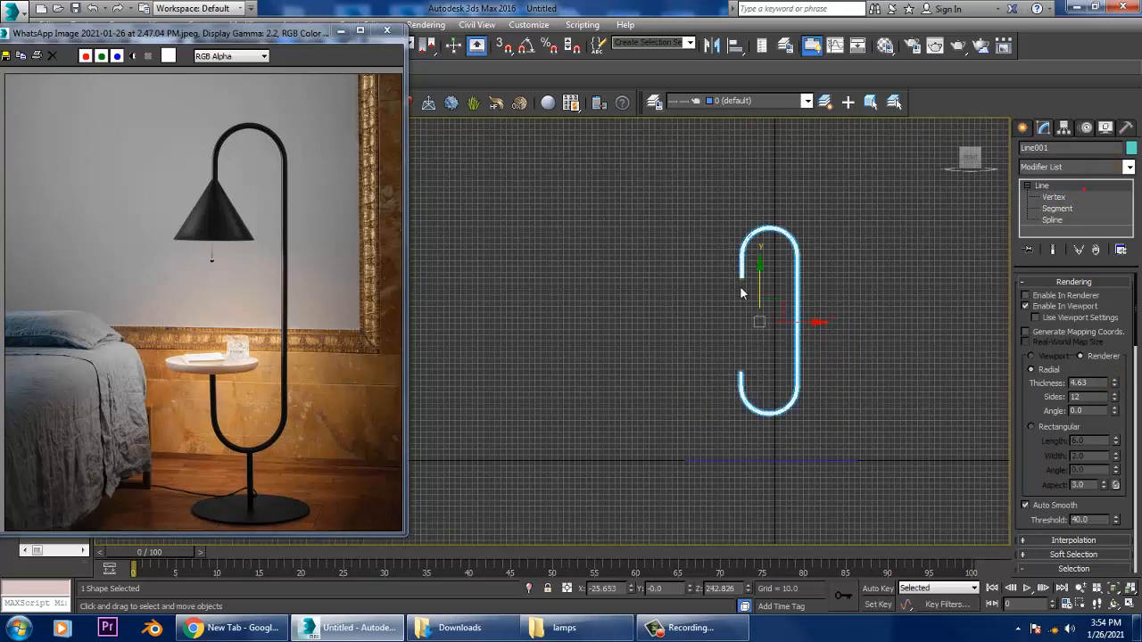
Raise the tubular frame further above the ground plane to a Z of about 417
drag(760, 269, 785, 168)
scroll(843, 257, up, 3)
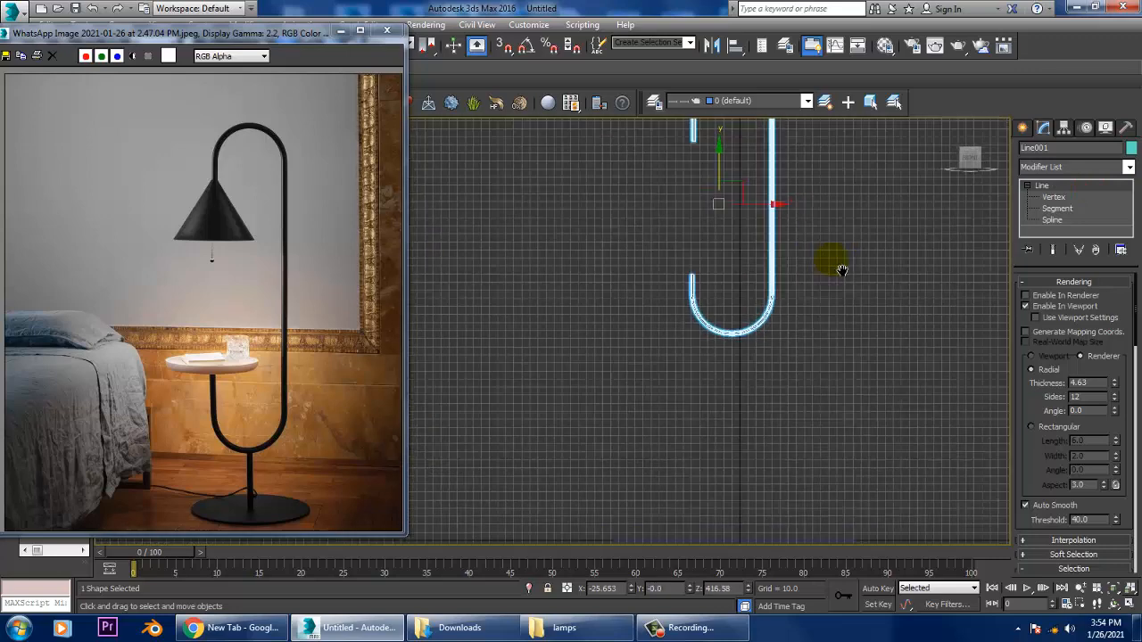
key(alt+w)
middle_drag(895, 217, 852, 215)
key(alt+w)
middle_drag(755, 294, 871, 272)
Draw a straight vertical line about 85 long downward from the middle of the frame's lower curve as the stem
click(1024, 130)
middle_drag(787, 339, 783, 269)
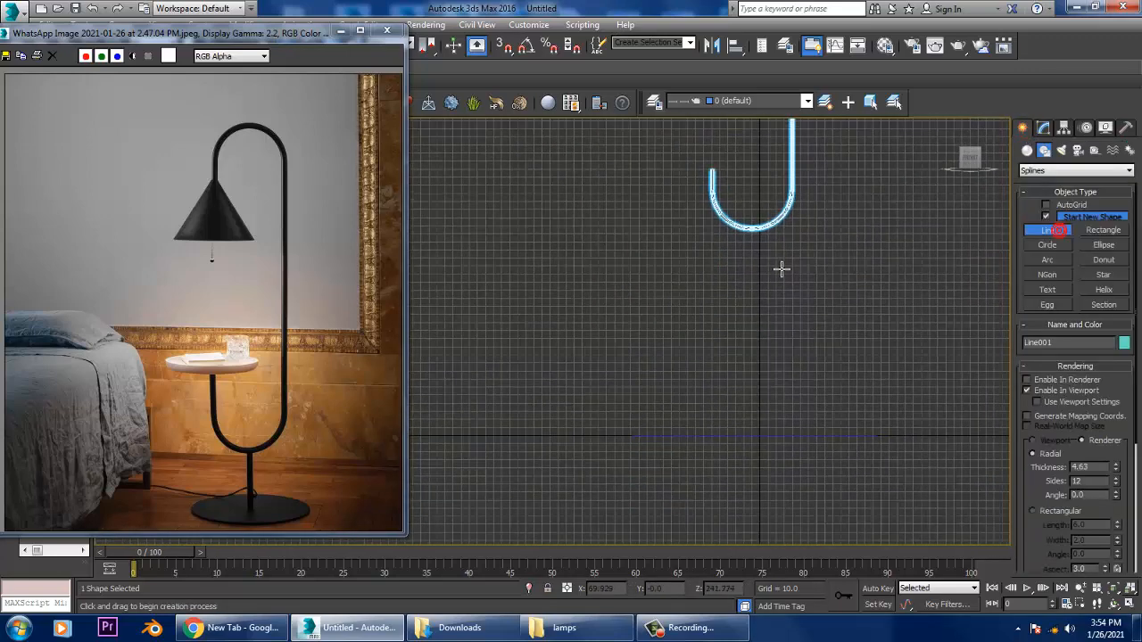
scroll(776, 265, up, 2)
click(755, 232)
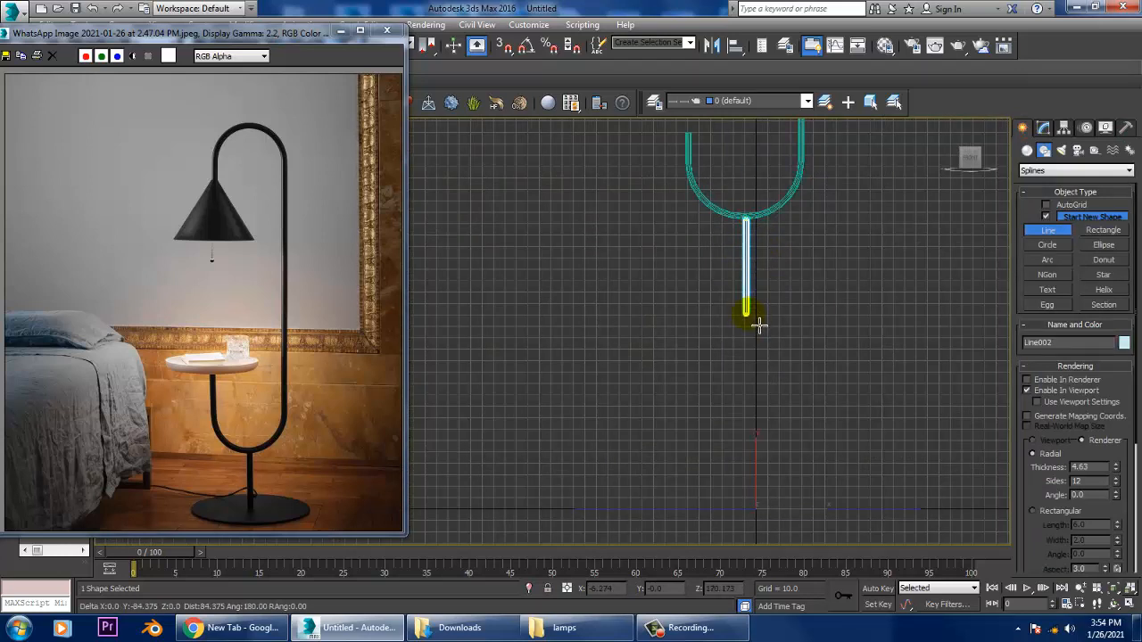
click(759, 331)
right_click(760, 330)
right_click(759, 331)
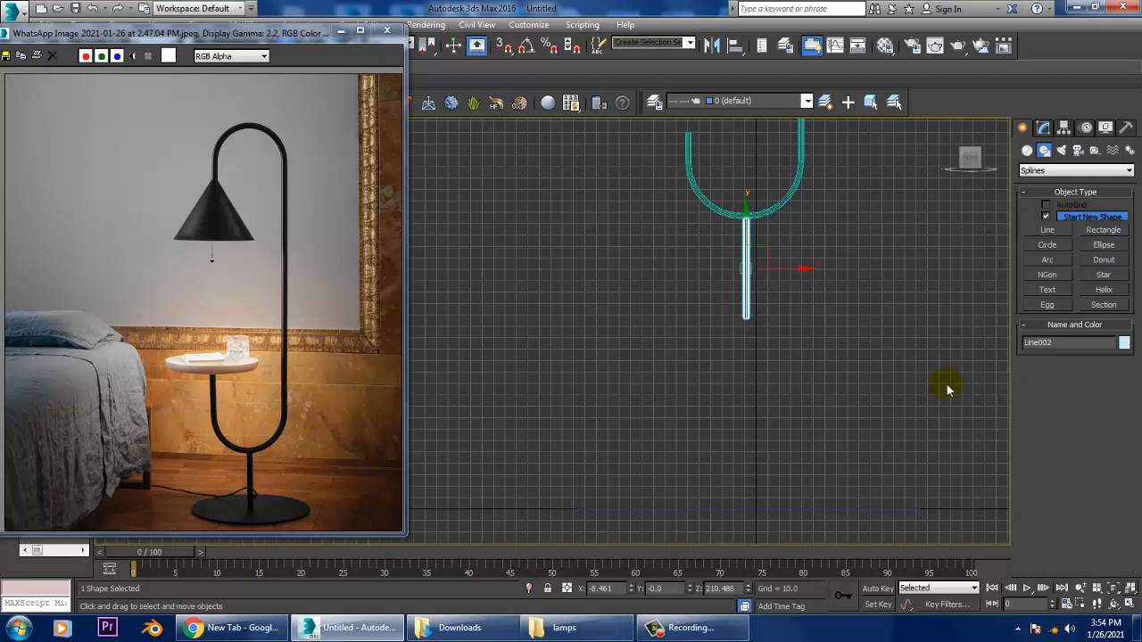
Move the stem along Y to about -0.09 so it is centred on the frame tube's depth
key(alt+w)
middle_click(918, 439)
key(alt+w)
key(z)
scroll(847, 391, down, 5)
alt+middle_drag(845, 391, 773, 361)
scroll(772, 364, up, 4)
alt+middle_drag(669, 374, 652, 375)
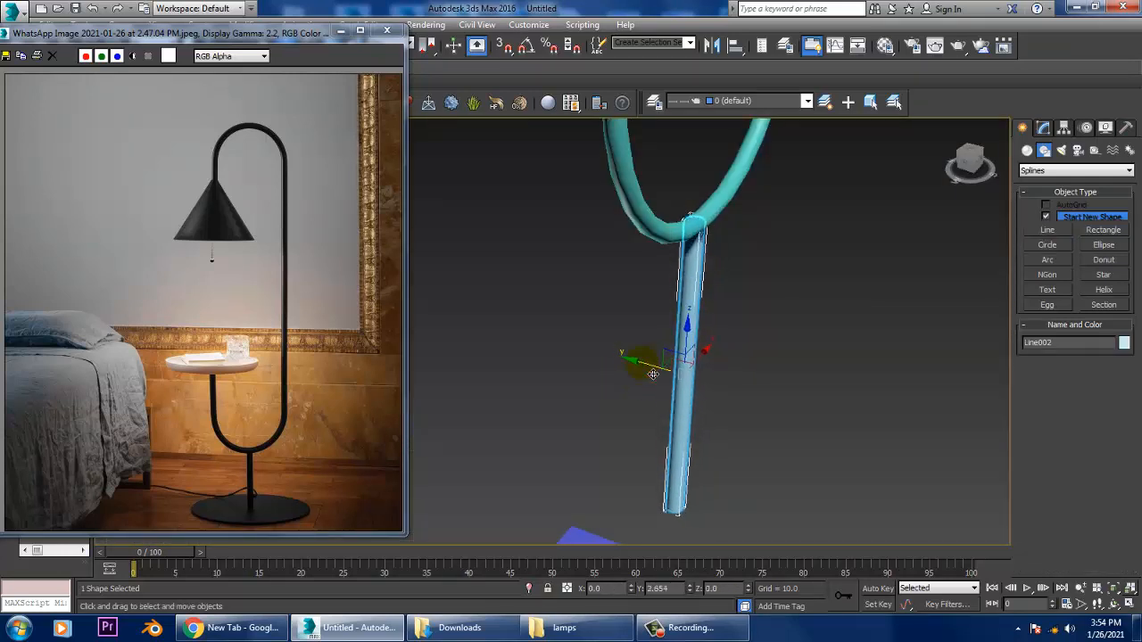
key(alt+w)
middle_click(529, 252)
key(alt+w)
key(z)
scroll(616, 230, down, 6)
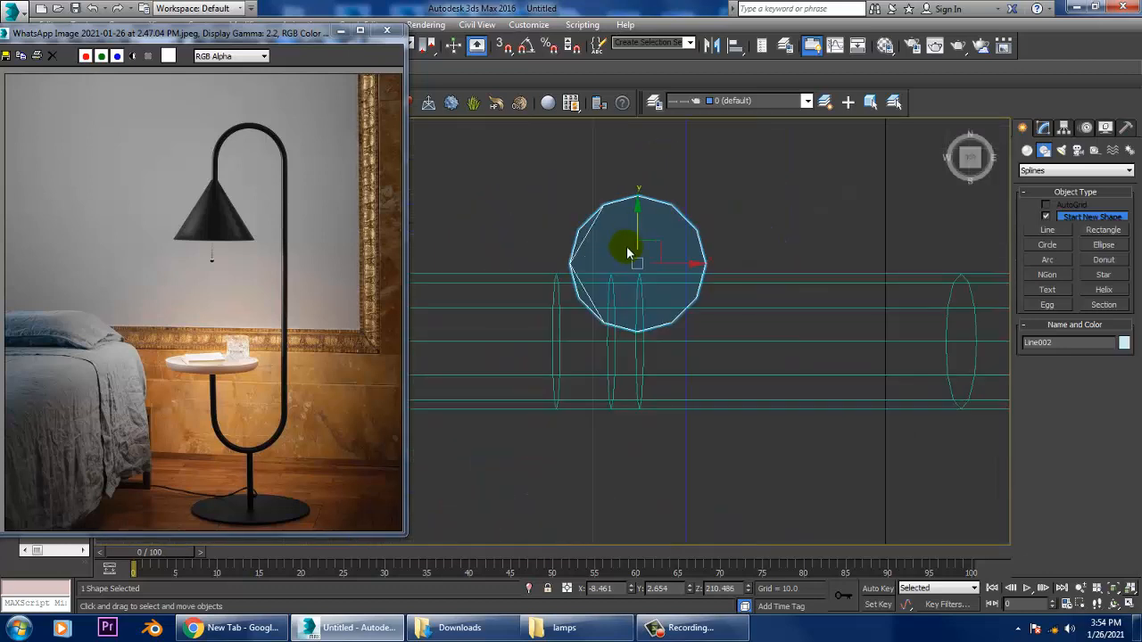
drag(638, 221, 652, 238)
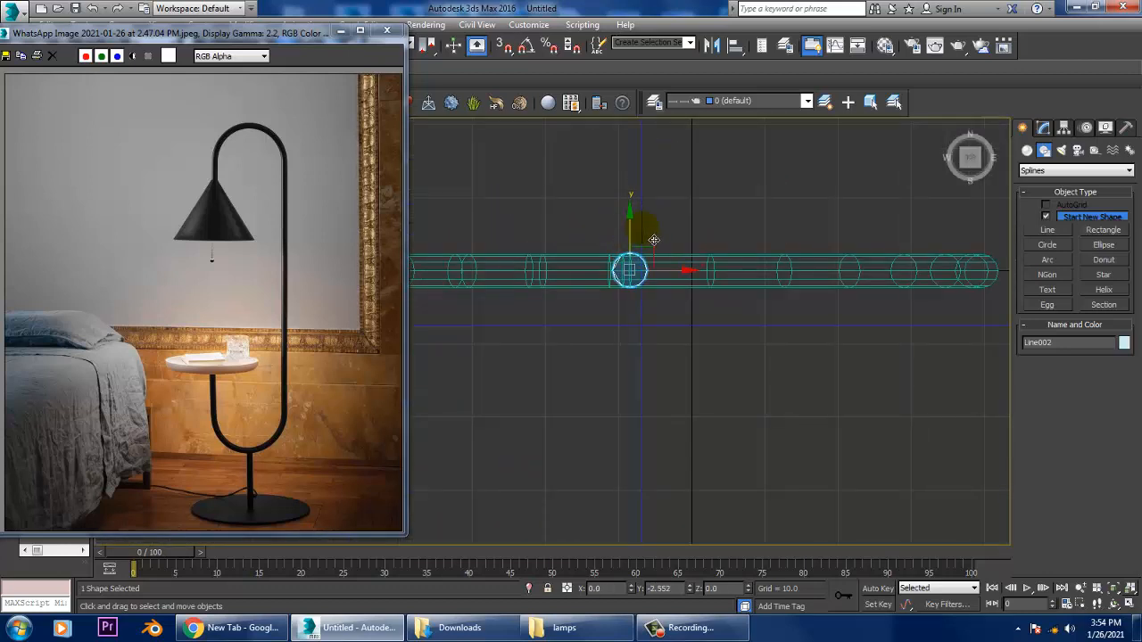
Raise the stem to a Z of about 214 so its upper end overlaps the frame's lower curve
key(alt+w)
middle_click(798, 447)
key(alt+w)
middle_drag(740, 352, 716, 355)
key(alt+w)
middle_click(893, 251)
key(alt+w)
scroll(633, 345, up, 6)
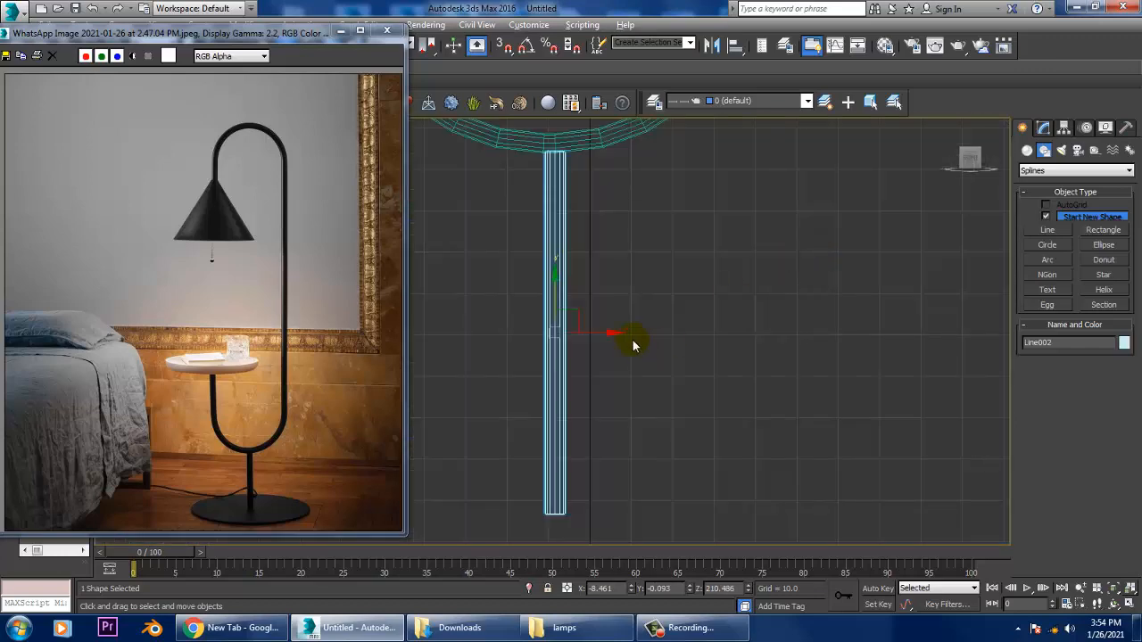
drag(634, 393, 629, 381)
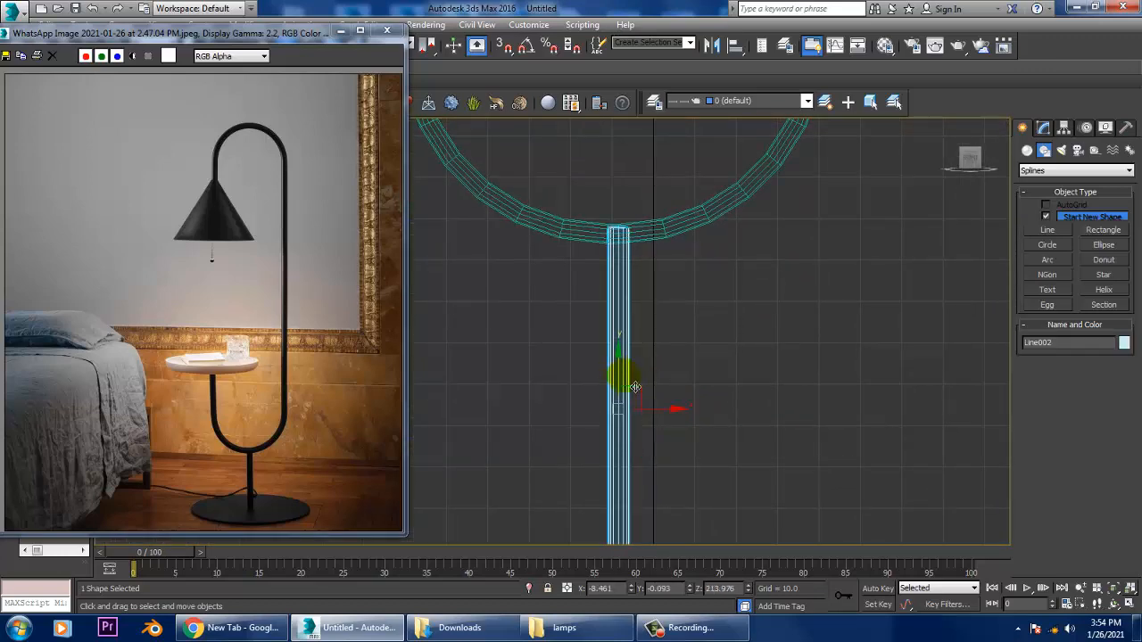
Increase the curved frame's radial thickness to about 5.83
key(alt+w)
middle_click(835, 403)
key(alt+w)
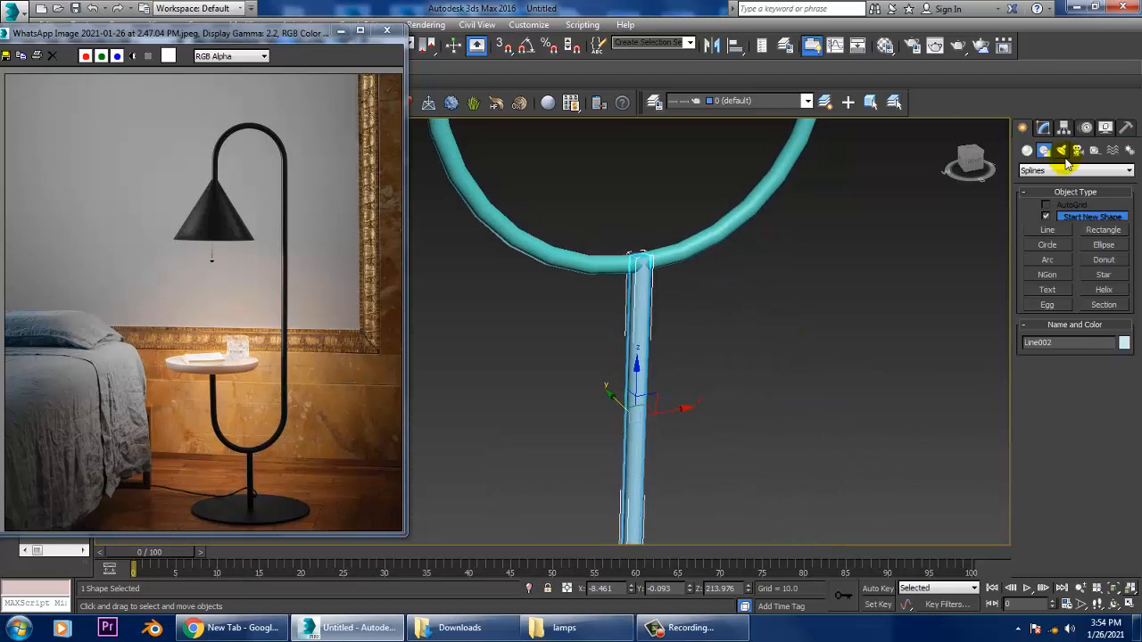
click(689, 265)
click(1042, 129)
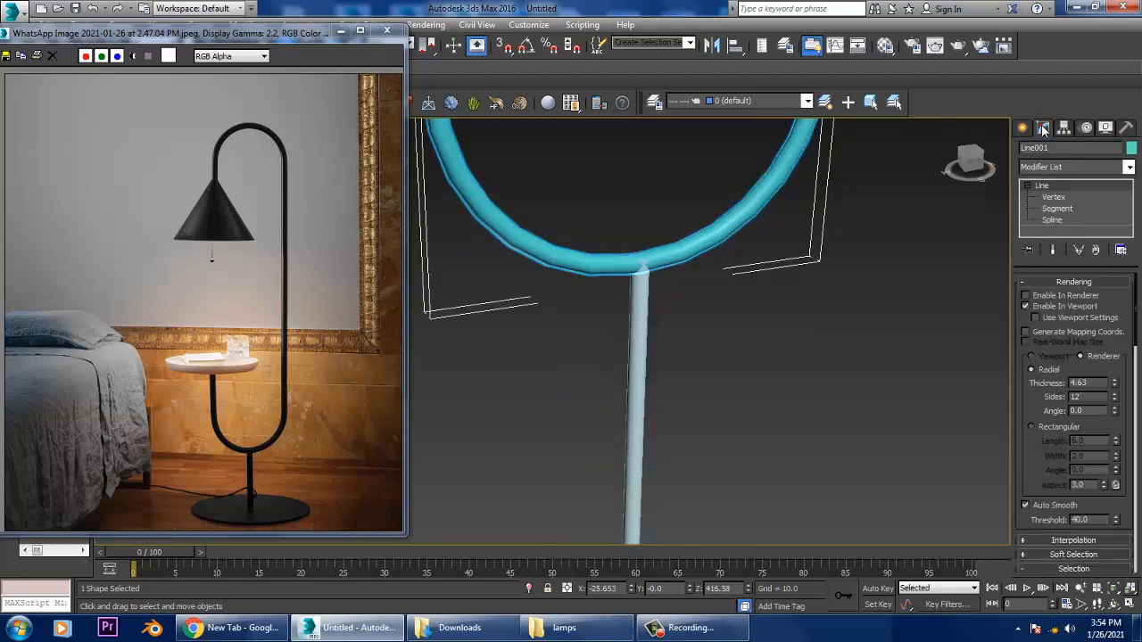
drag(1116, 388, 1115, 366)
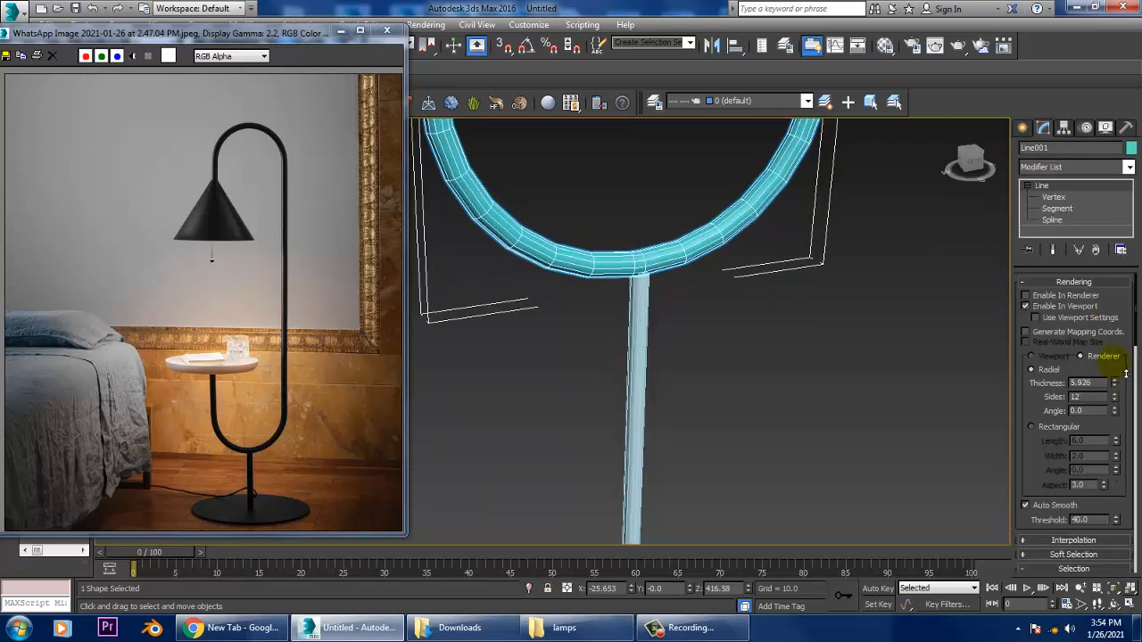
Create a flat cylinder around the stem with a radius of about 38 and a height of about 5 as the lamp base
scroll(705, 312, down, 5)
middle_drag(705, 312, 773, 307)
key(alt+w)
middle_click(461, 281)
key(alt+w)
middle_drag(643, 216, 844, 241)
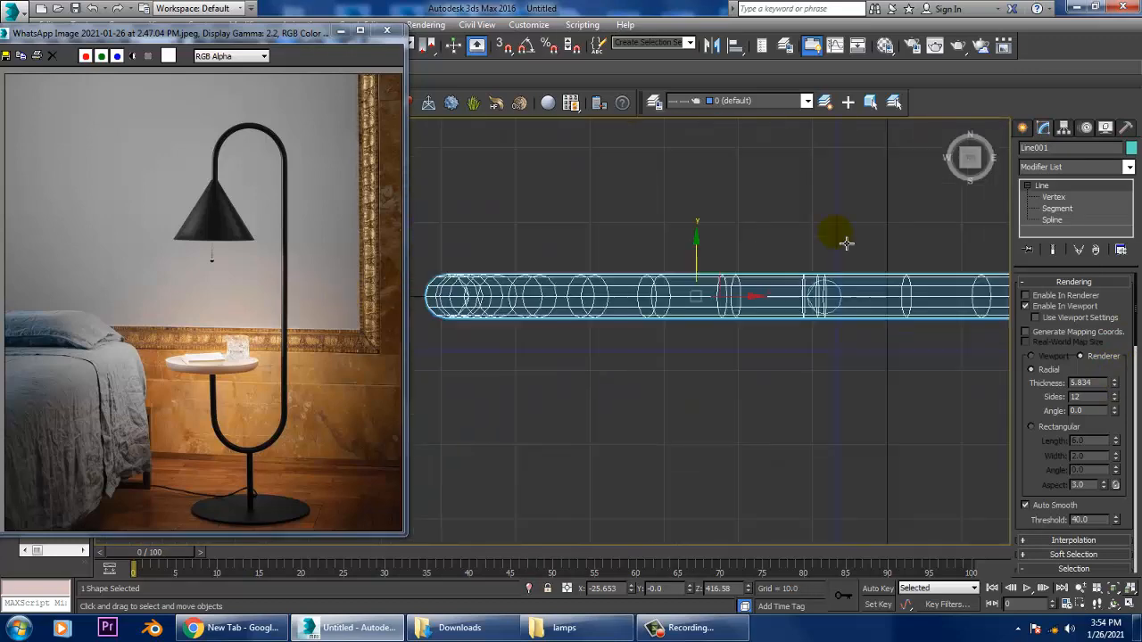
scroll(829, 260, down, 5)
click(1026, 129)
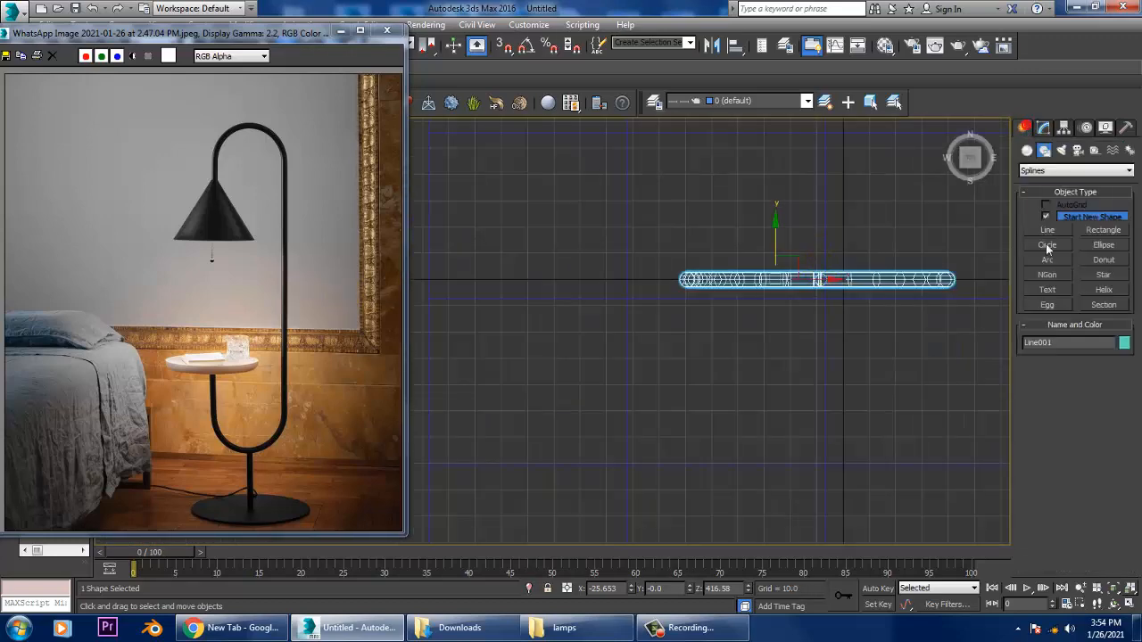
click(1028, 150)
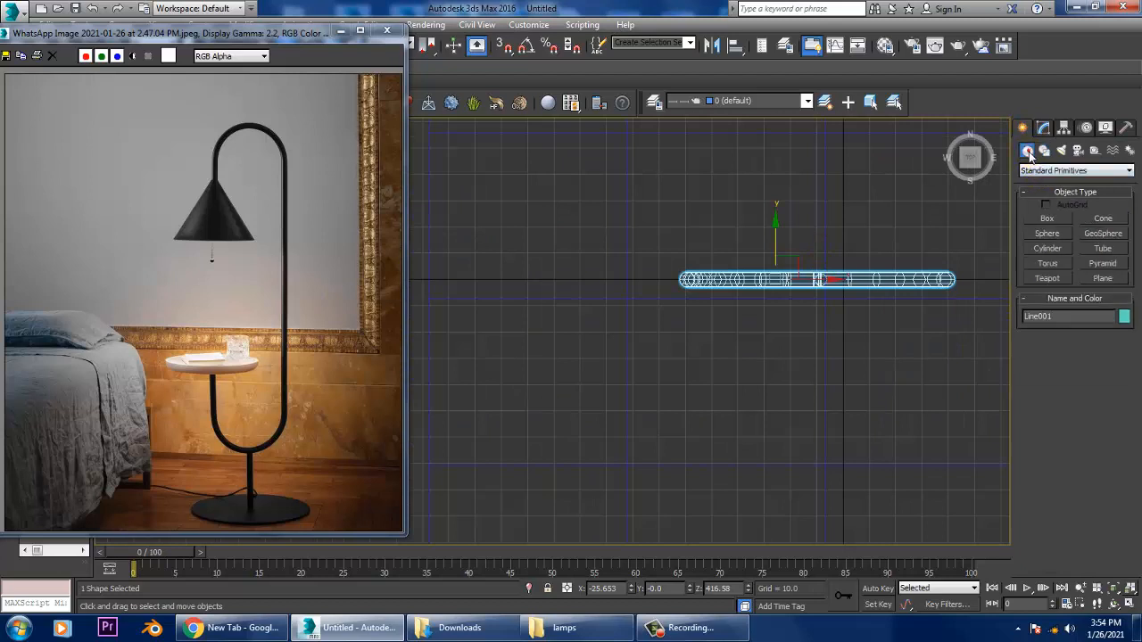
click(1049, 249)
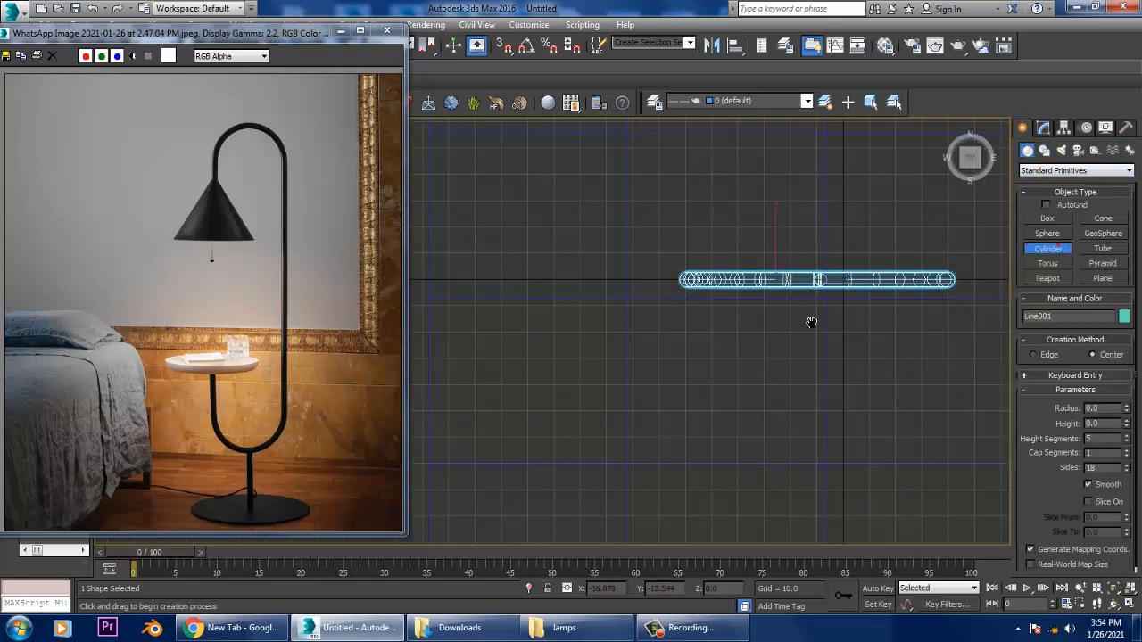
middle_drag(817, 300, 794, 280)
drag(786, 265, 860, 335)
click(860, 322)
Raise the base cylinder from the ground plane to a Z of about 164, near the stem's lower end
key(alt+w)
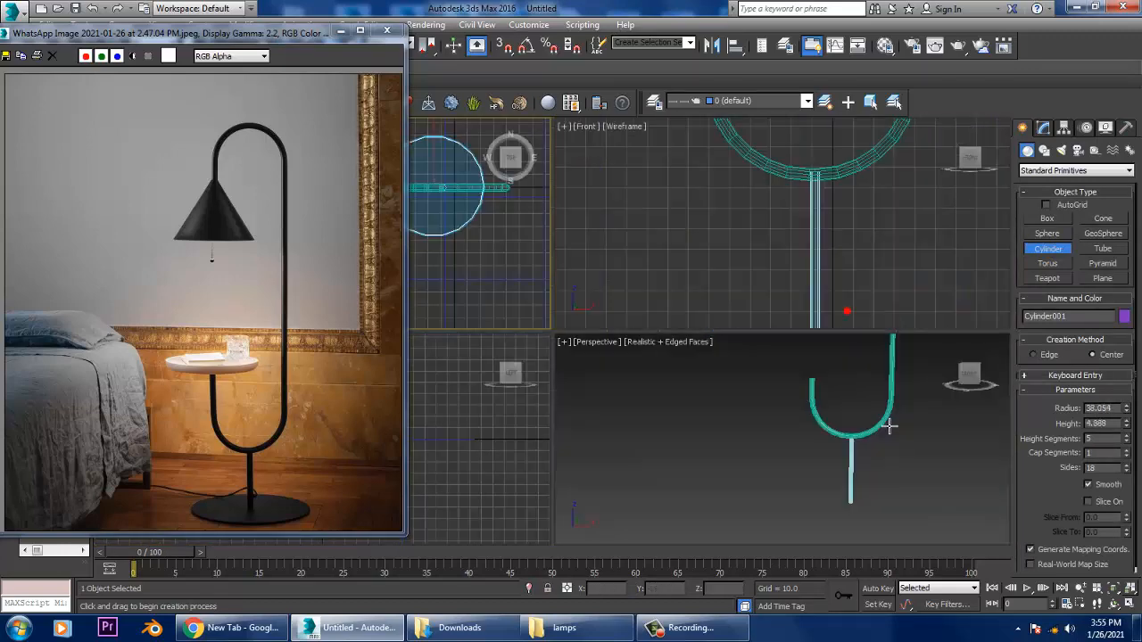
middle_click(885, 427)
key(z)
key(alt+w)
scroll(884, 446, down, 6)
right_click(884, 443)
key(alt+w)
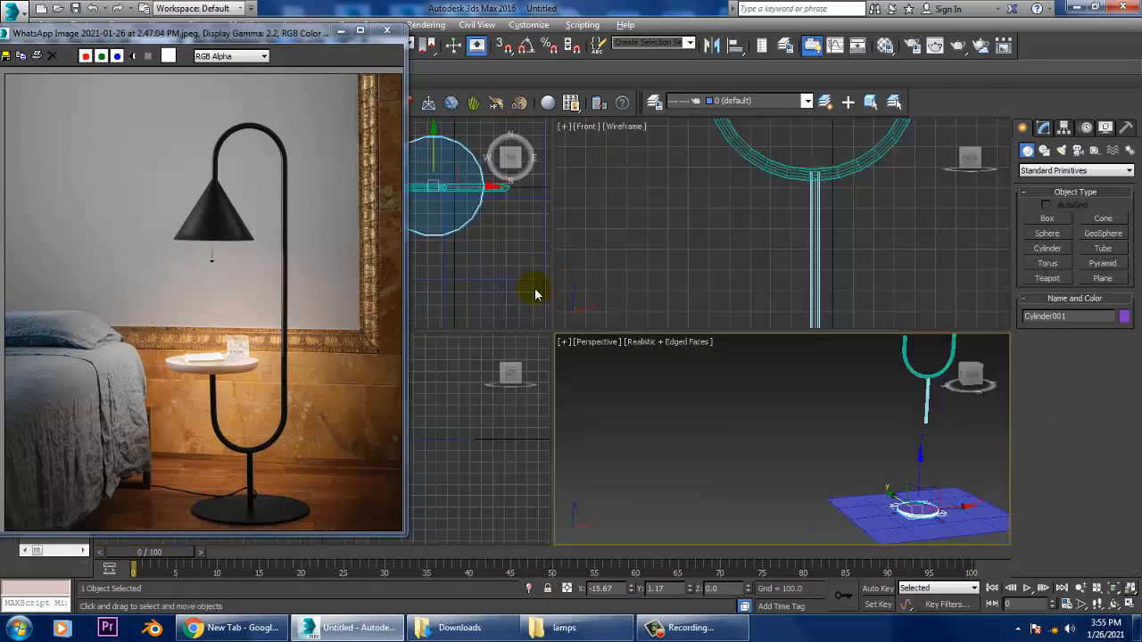
middle_drag(934, 445, 892, 446)
key(alt+w)
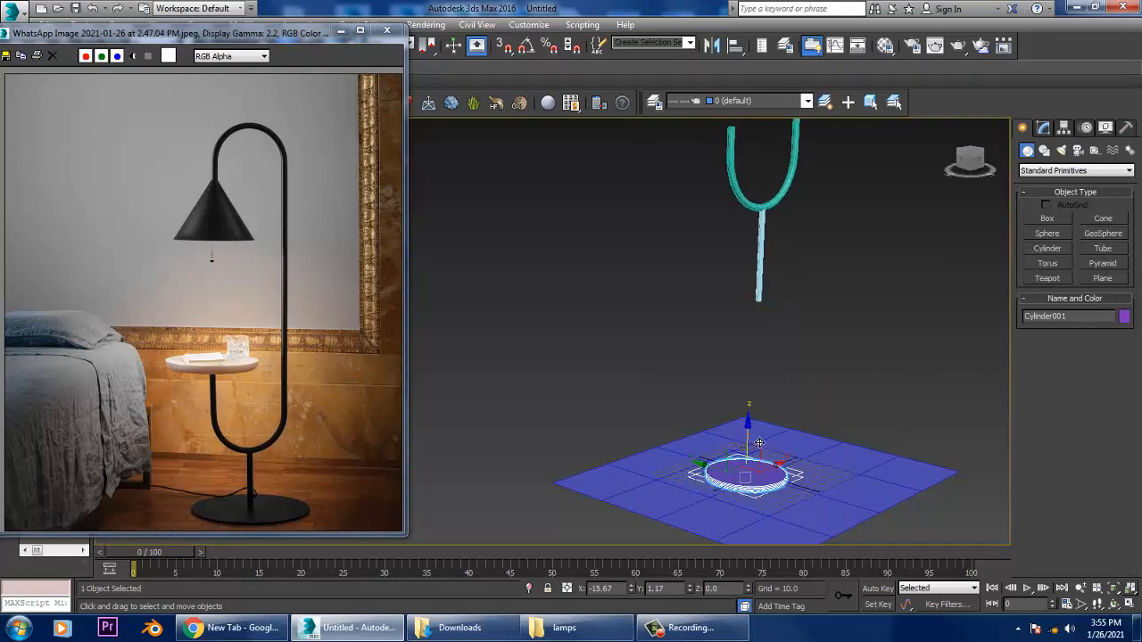
drag(759, 443, 757, 273)
key(alt+w)
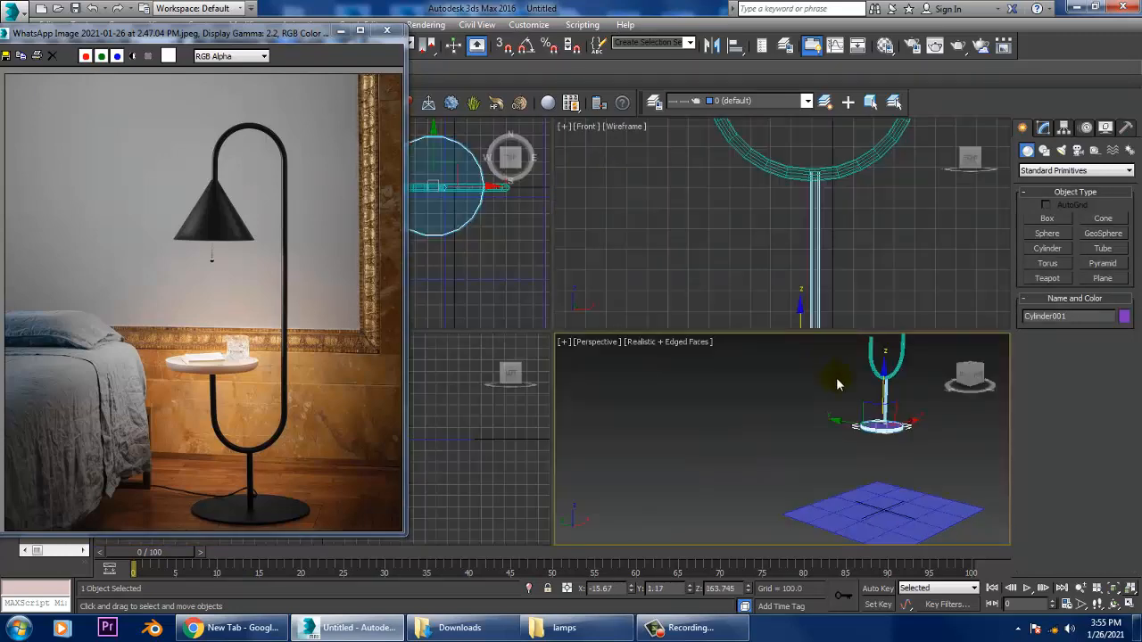
Centre the base cylinder under the stem at X about -8.5 and raise it to a Z of about 166.7
key(z)
right_click(893, 294)
key(z)
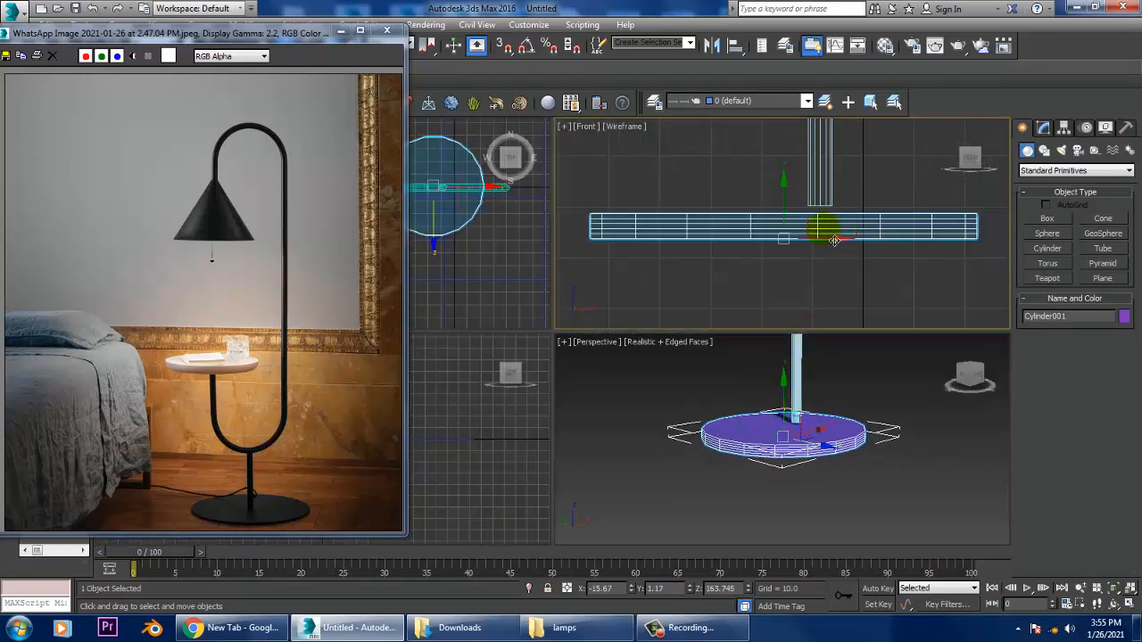
drag(832, 250, 870, 246)
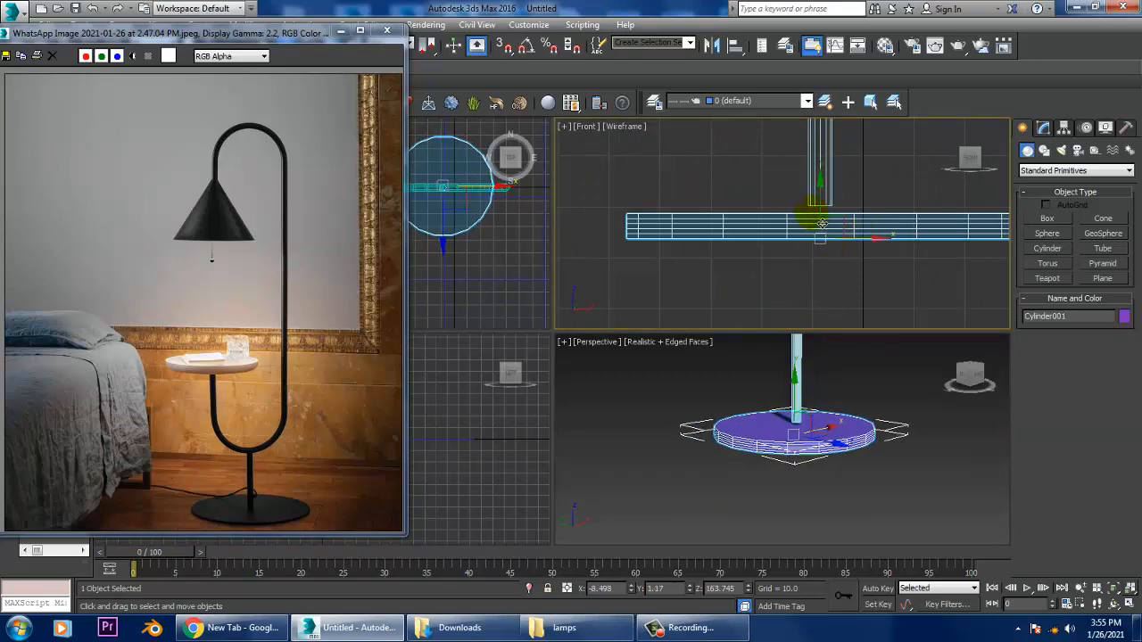
drag(822, 216, 822, 202)
Scale the base cylinder up uniformly to about 136 percent
right_click(857, 377)
key(alt+w)
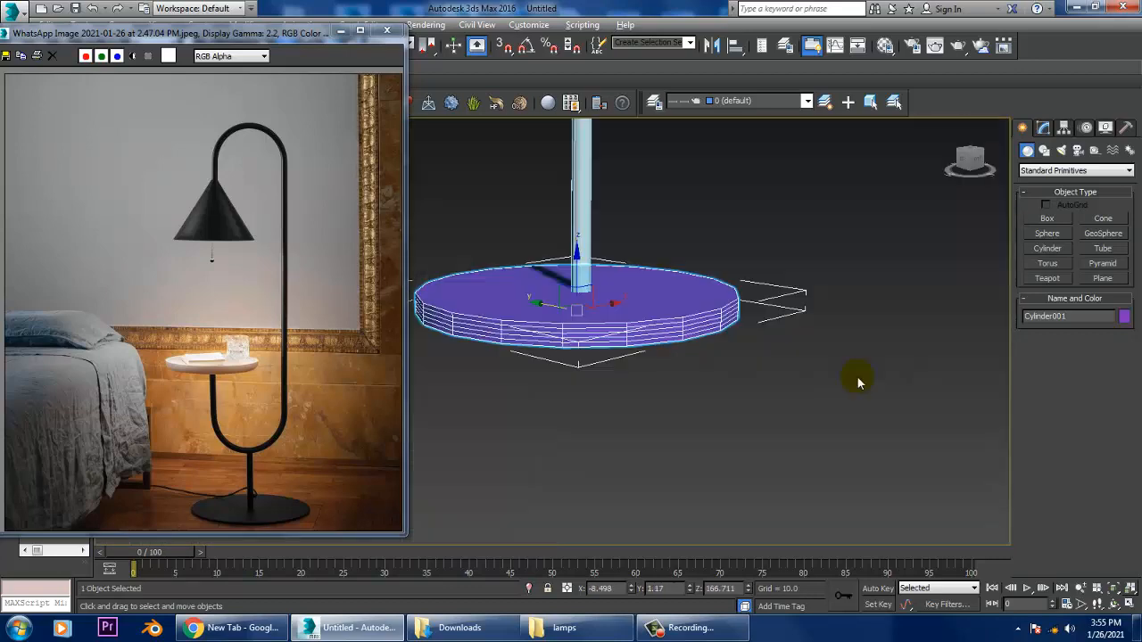
middle_drag(877, 438, 899, 470)
alt+middle_drag(870, 401, 885, 428)
key(r)
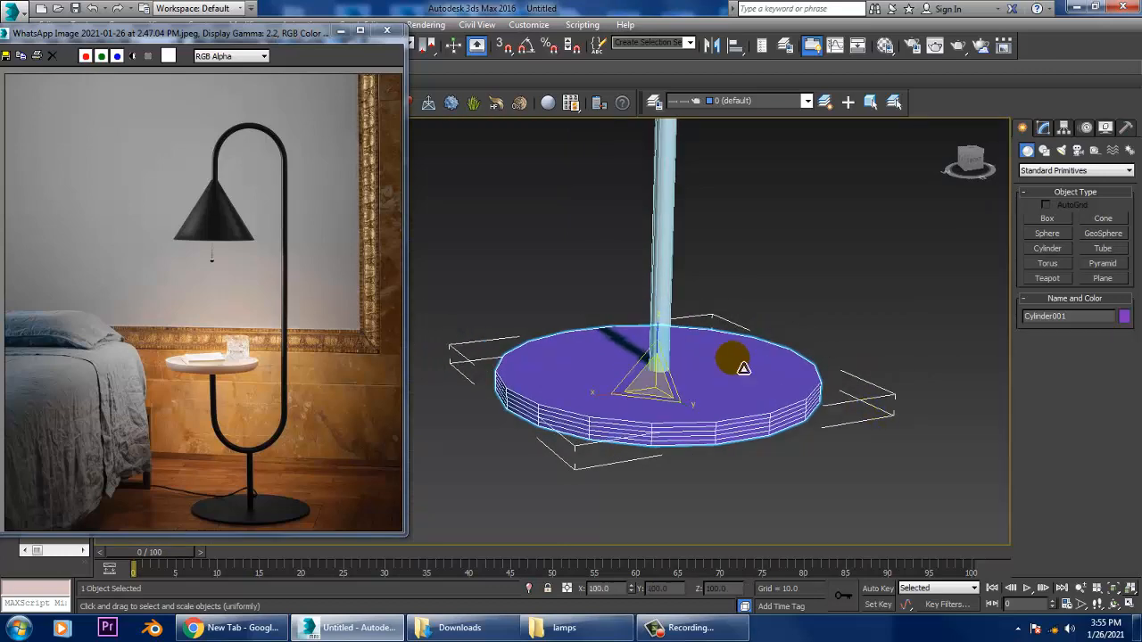
scroll(744, 367, up, 4)
key(w)
Set the base cylinder's height to 1.711, its height segments to 1 and its sides to 52
click(1042, 128)
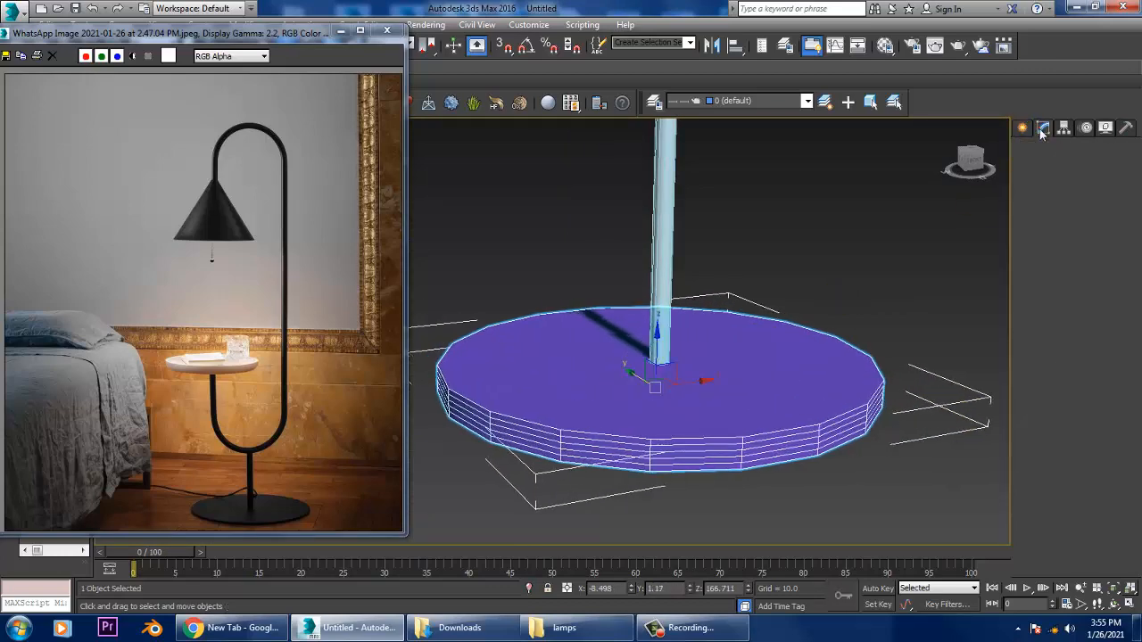
drag(1126, 360, 25, 375)
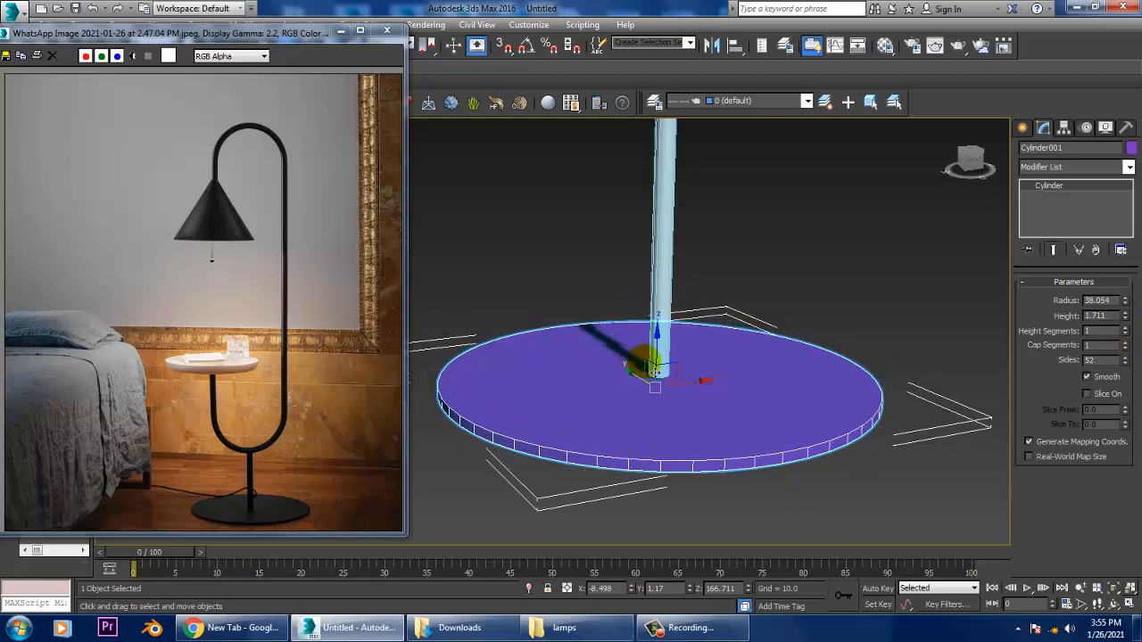
Raise the base disc to a Z of about 168.5 and convert it to an Editable Poly
drag(667, 361, 723, 406)
right_click(723, 406)
mouse_move(788, 541)
click(901, 557)
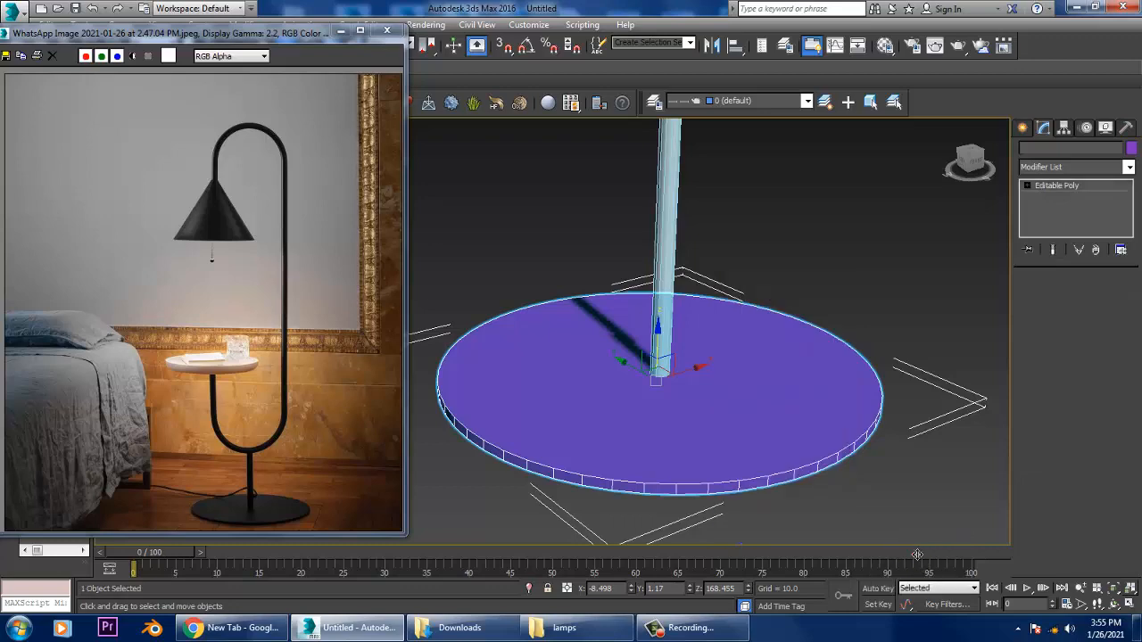
Chamfer the base disc's upper rim edges by 1.0 with smoothing on and an increased segment count
key(alt+w)
key(alt+w)
scroll(765, 255, down, 4)
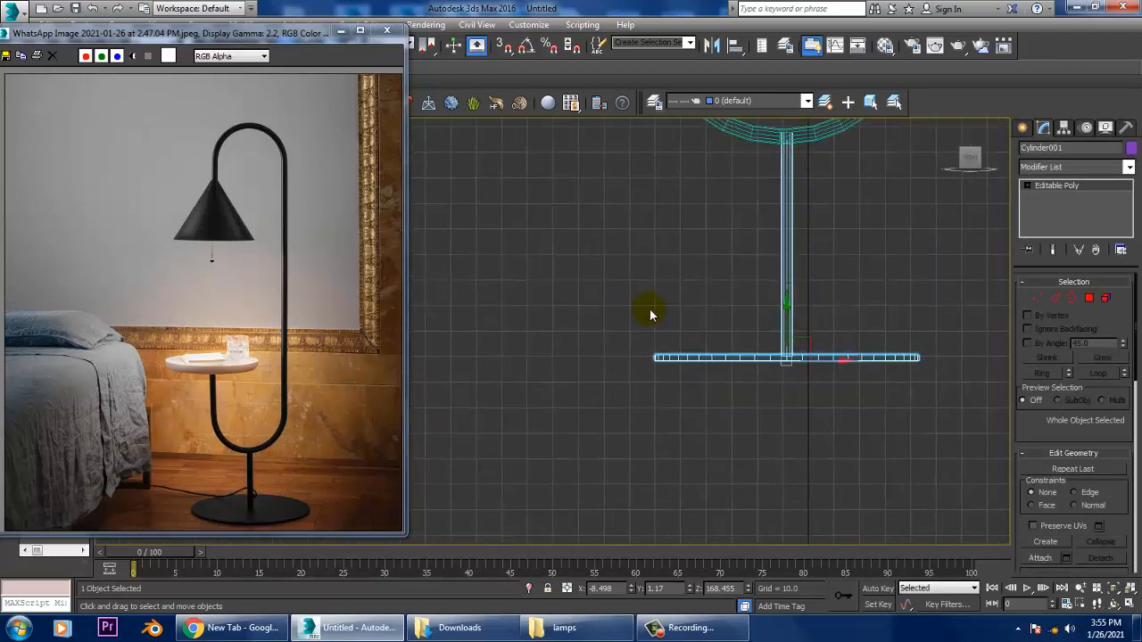
click(1053, 299)
drag(597, 340, 983, 363)
key(alt+w)
middle_drag(898, 450, 872, 427)
key(F4)
key(alt+w)
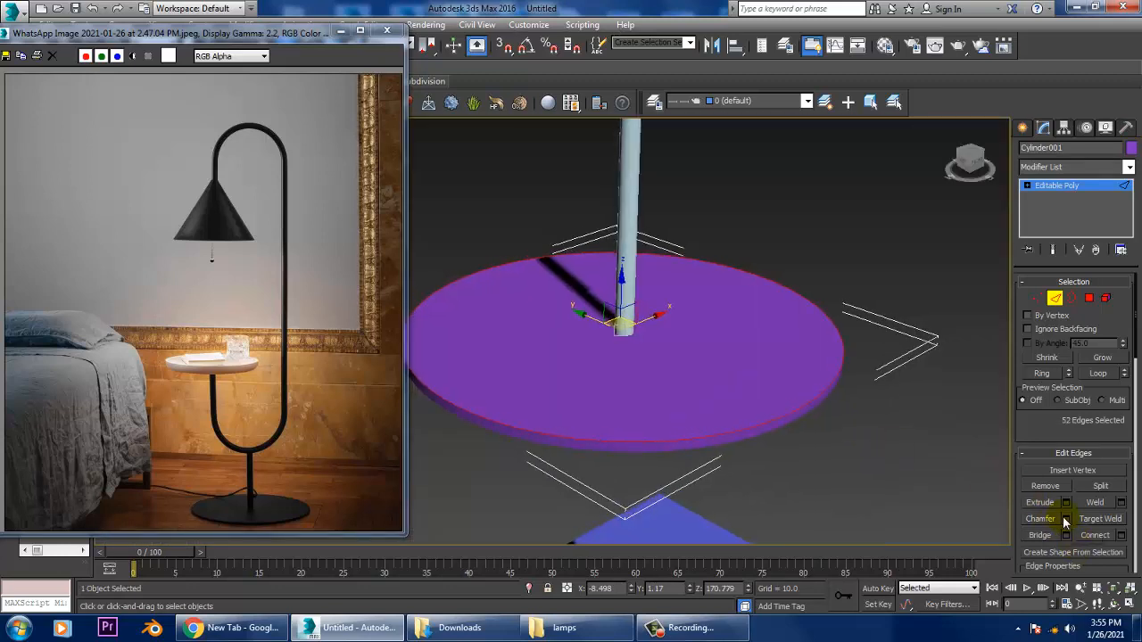
click(1065, 519)
click(562, 442)
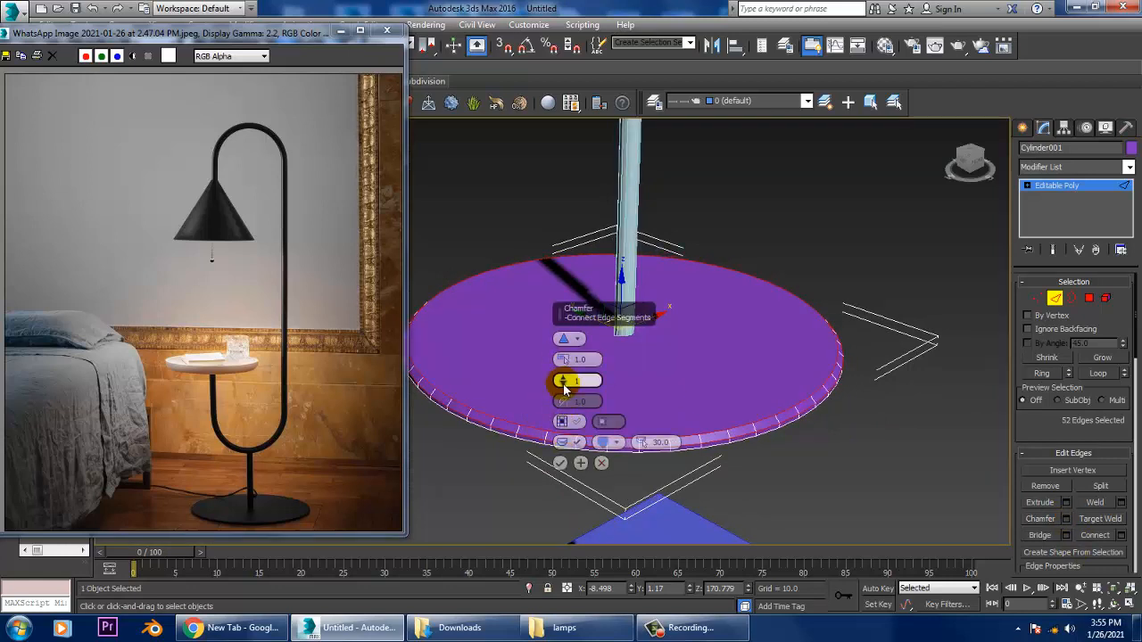
drag(563, 388, 566, 361)
click(559, 463)
Leave edge editing and scale the whole base disc up uniformly to about 141 percent of its current size
scroll(812, 518, down, 6)
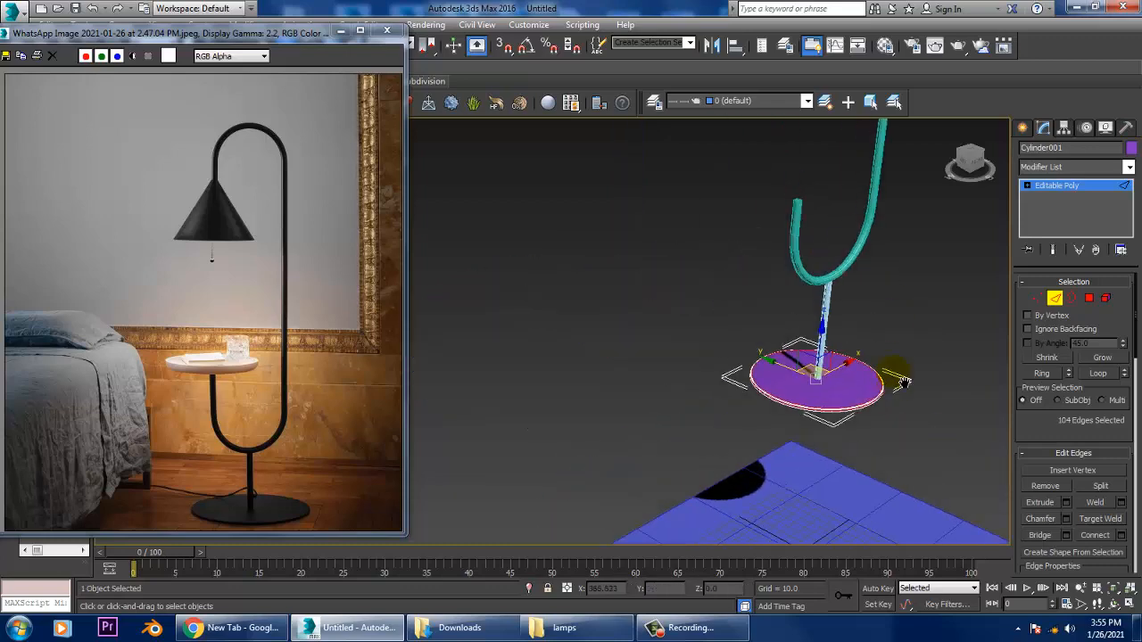
scroll(909, 348, down, 5)
alt+middle_drag(901, 355, 857, 354)
scroll(882, 373, up, 4)
click(880, 376)
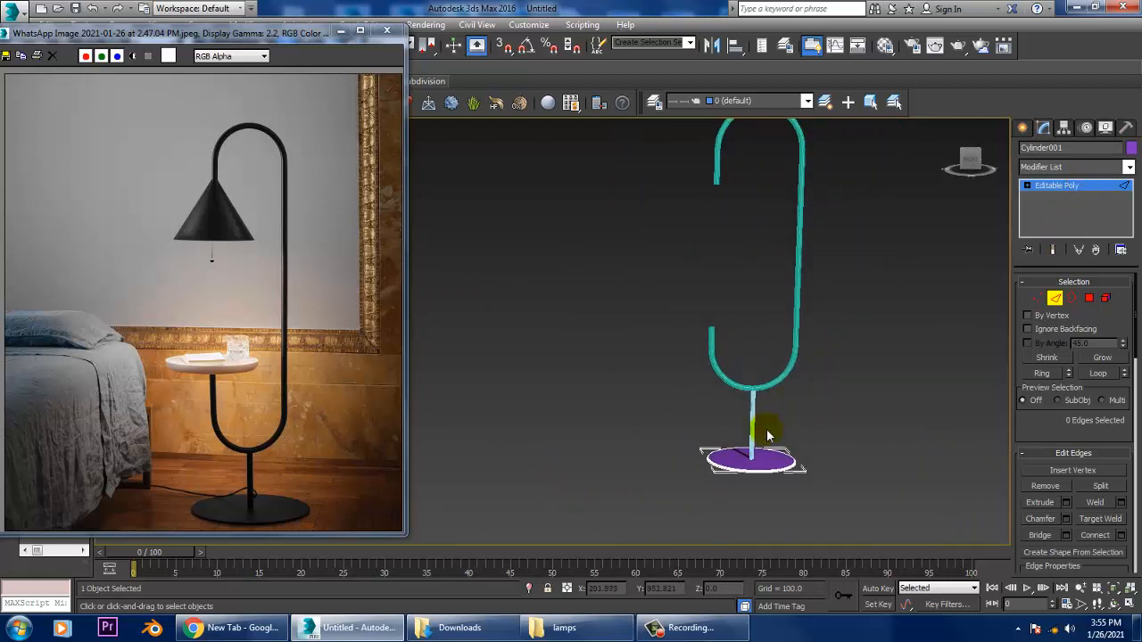
click(1054, 187)
key(r)
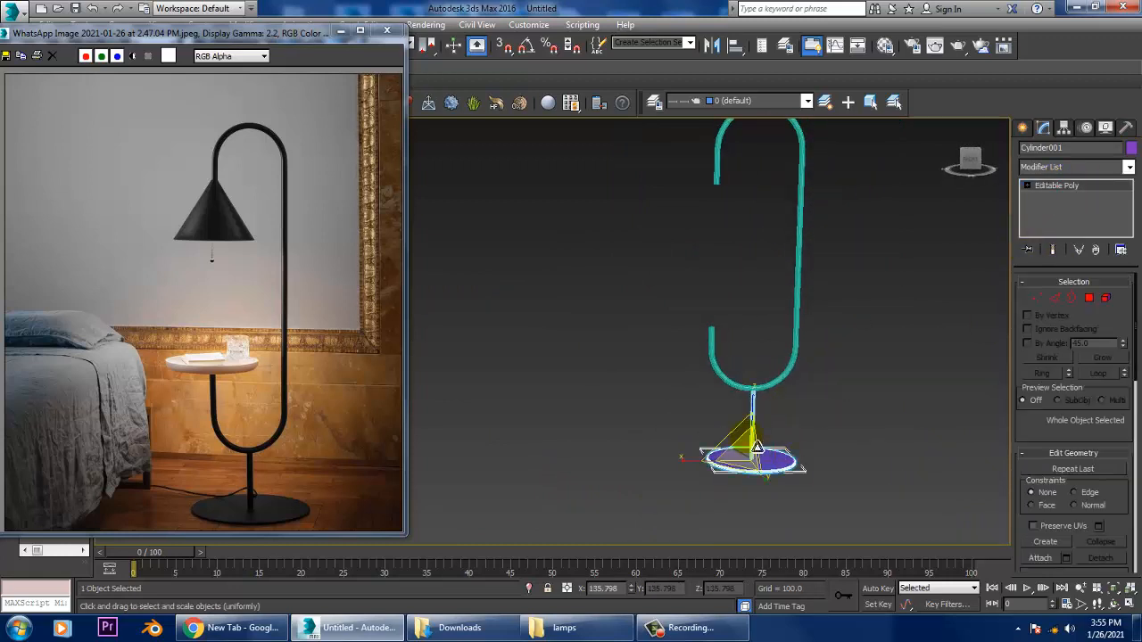
drag(748, 455, 741, 434)
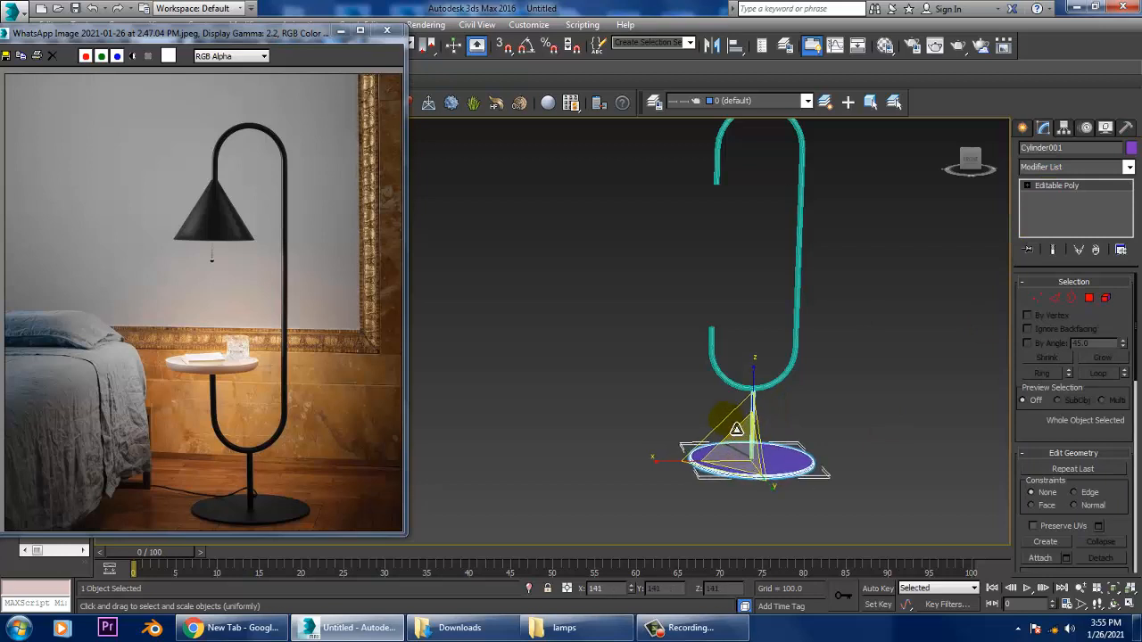
key(w)
click(806, 387)
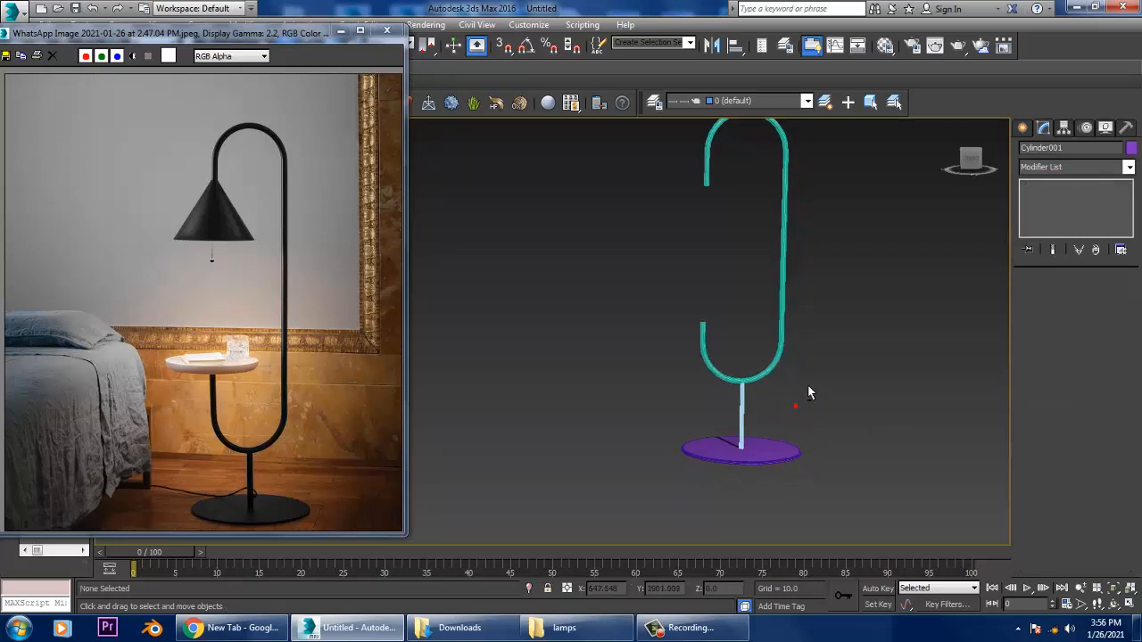
Create a cone beside the lamp base in the top view, with radii of about 20.9 and 45.6 and a height of about 8.1
middle_drag(790, 337, 796, 424)
key(alt+w)
click(472, 294)
key(alt+w)
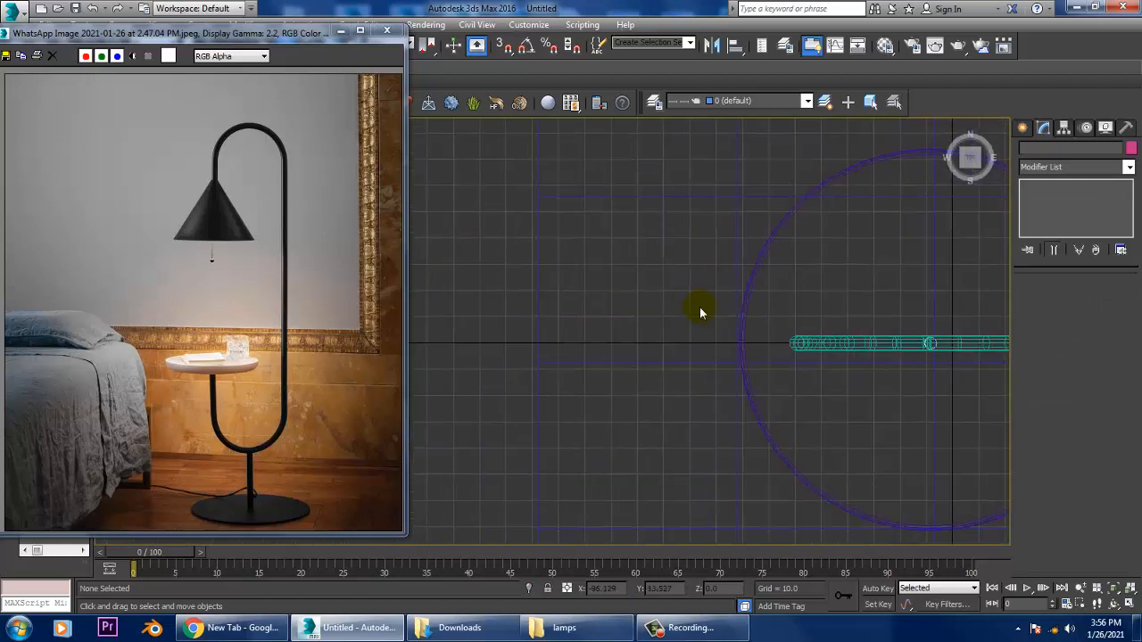
click(1024, 126)
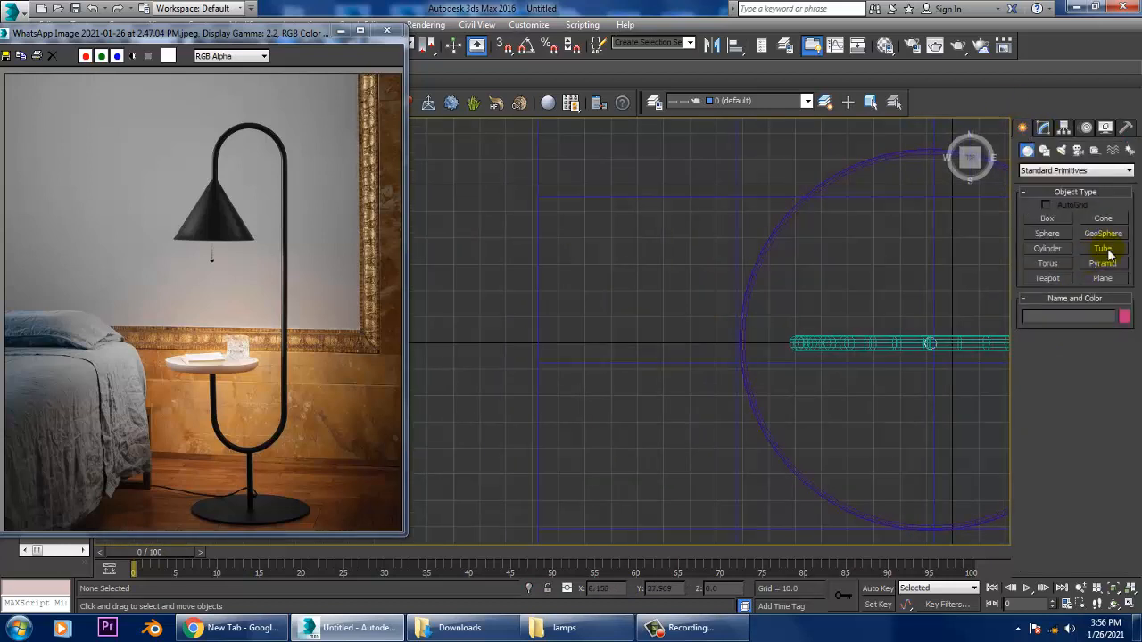
click(1102, 219)
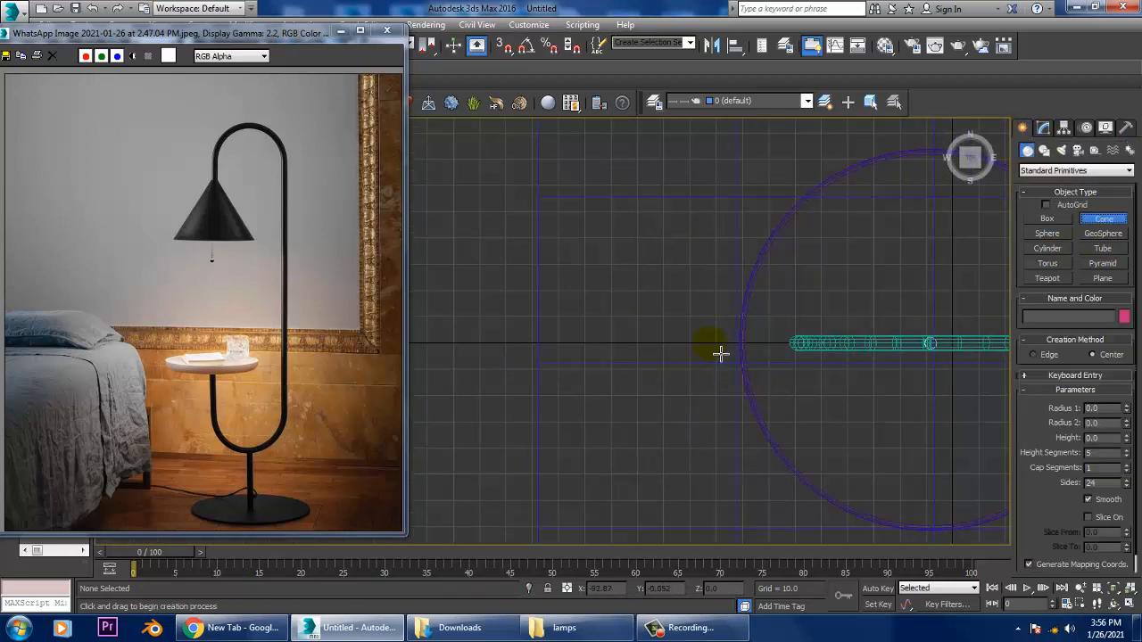
drag(711, 344, 750, 380)
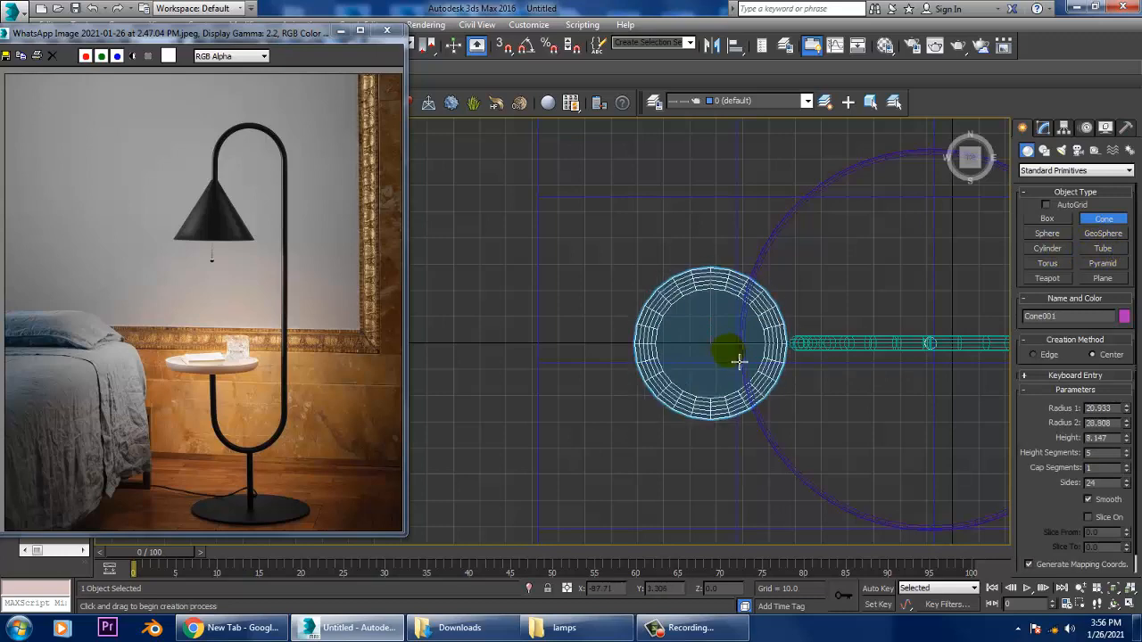
click(703, 306)
right_click(704, 306)
key(z)
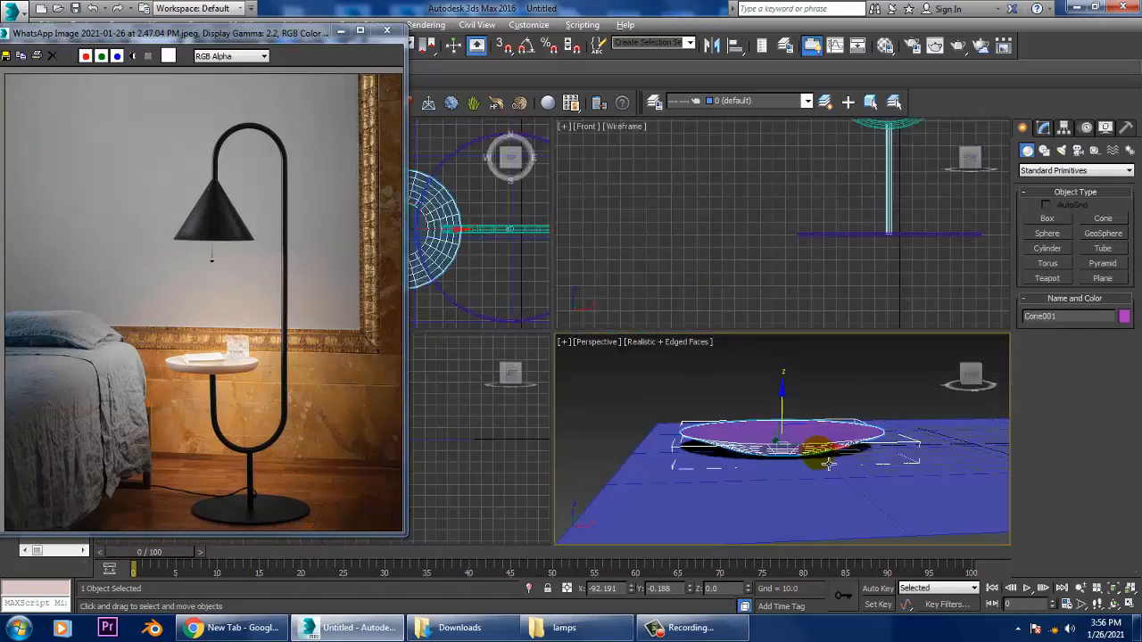
Raise the cone to a Z of about 497, level with the open upper end of the curved tube
key(alt+w)
scroll(770, 390, down, 5)
drag(758, 410, 816, 121)
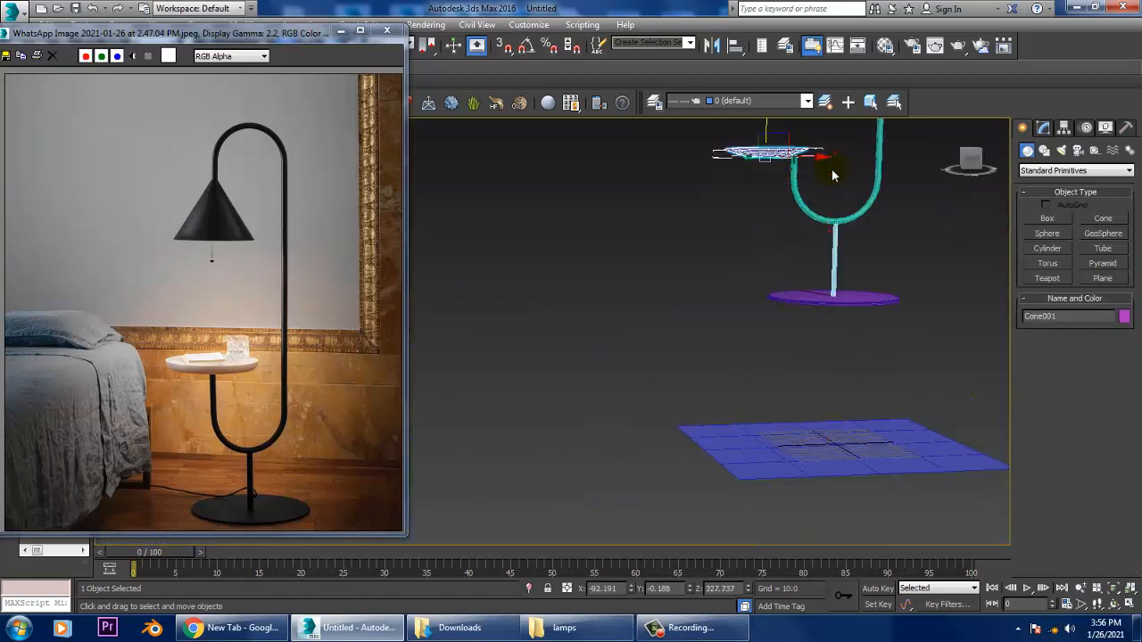
middle_drag(833, 175, 796, 483)
drag(728, 434, 739, 284)
scroll(758, 311, up, 5)
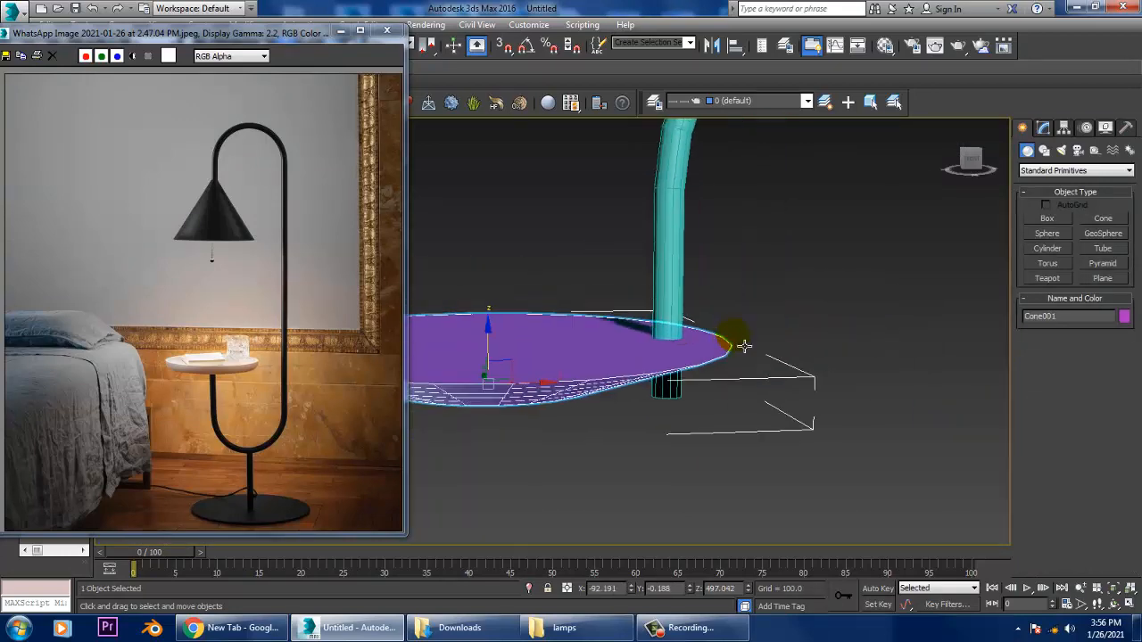
middle_drag(741, 345, 776, 331)
scroll(772, 329, down, 5)
Set the cone's Radius 1 to 19.467 and its height to 49.21
click(1042, 130)
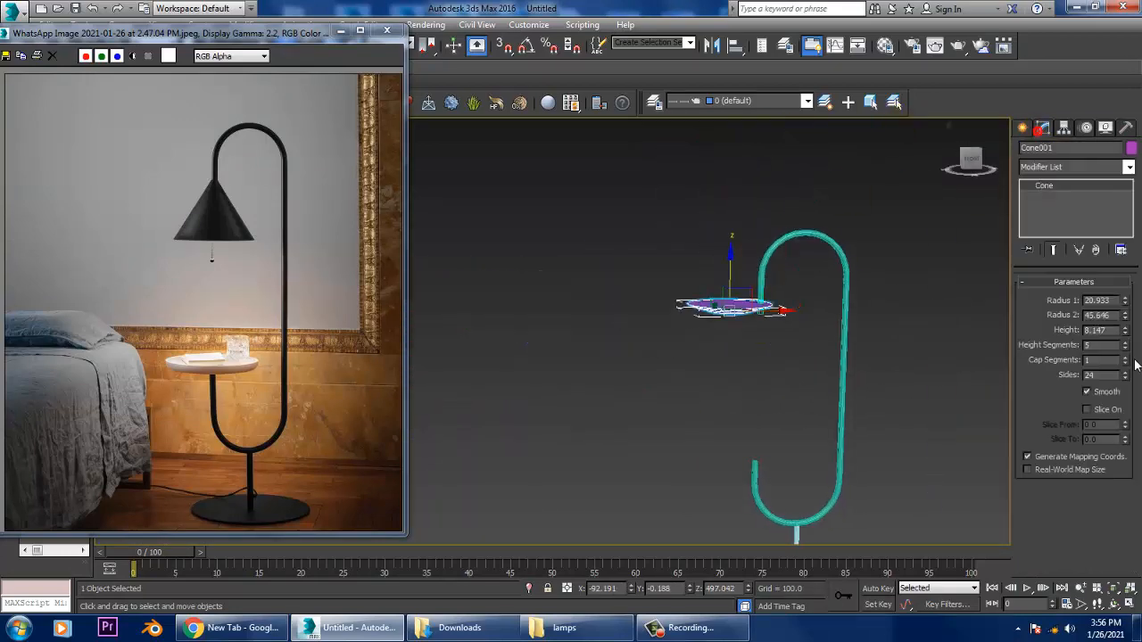
drag(1135, 248, 36, 314)
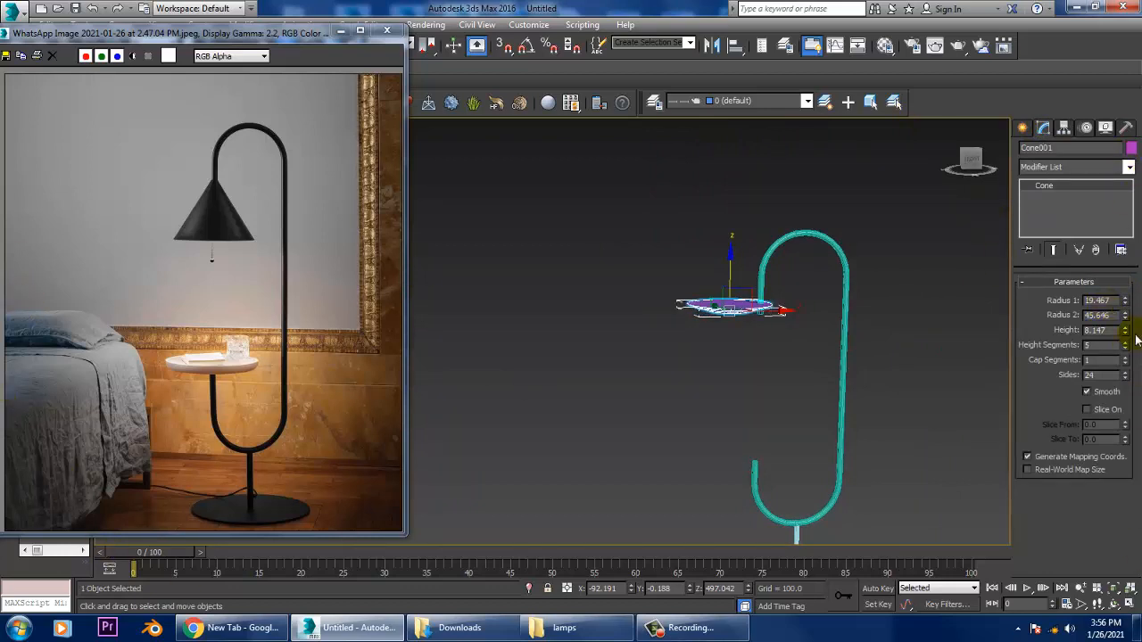
drag(1125, 333, 1013, 618)
middle_drag(881, 280, 832, 298)
Mirror the cone about the Z axis without cloning and reduce its Radius 1 to 7.787
click(711, 46)
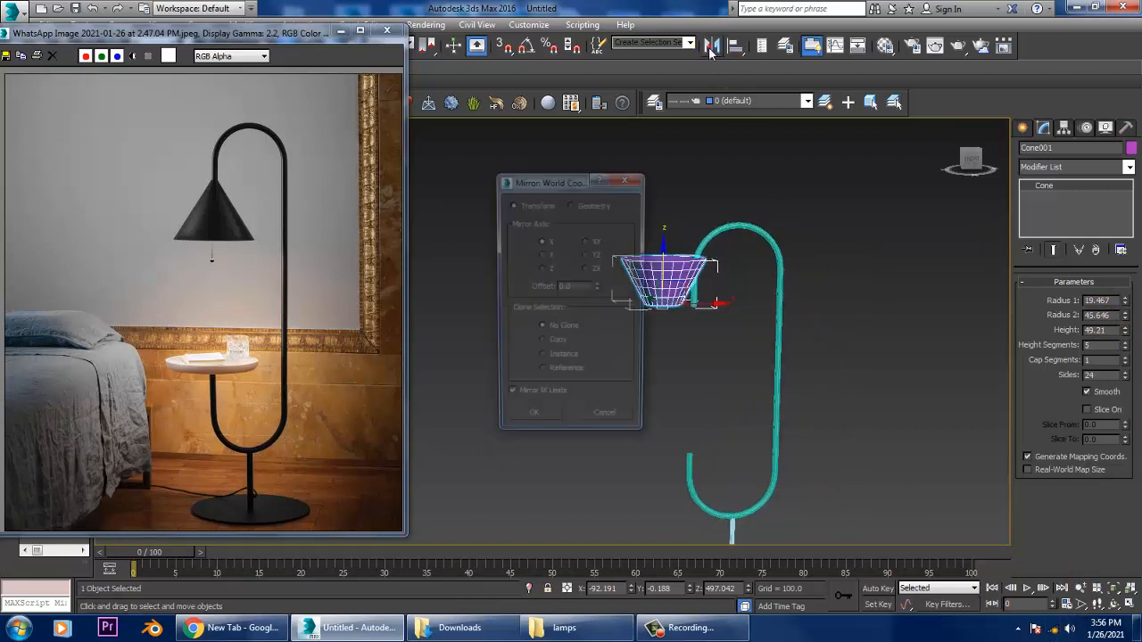
click(546, 269)
click(532, 424)
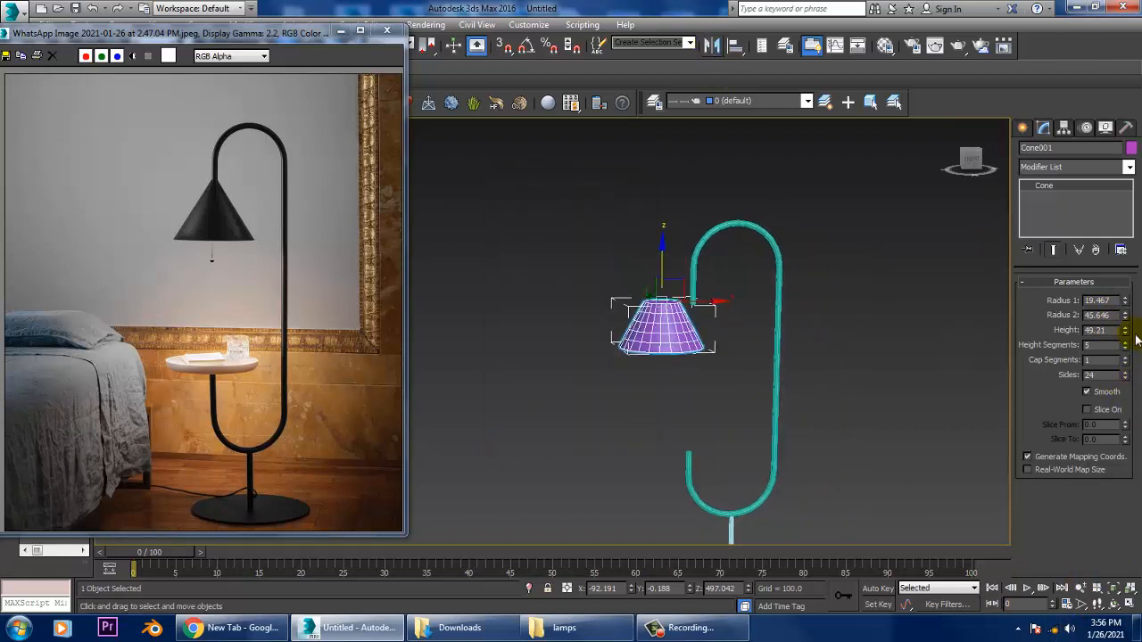
drag(1139, 321, 19, 357)
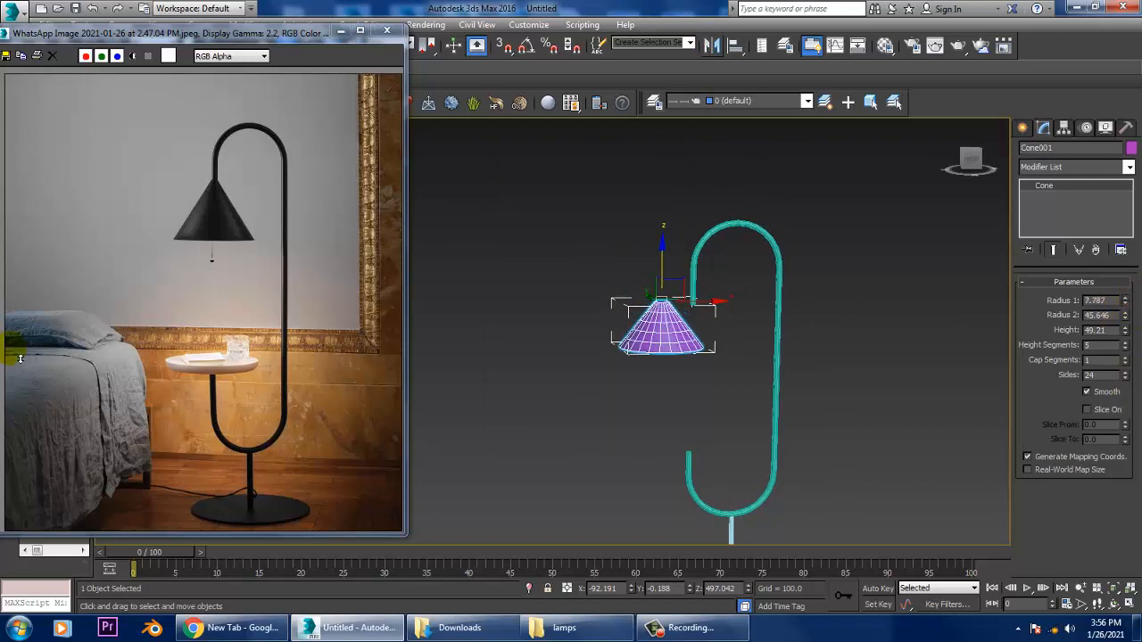
Move the cone along X to about -58.4 so its narrow end sits under the tube's upper end
key(alt+w)
middle_click(501, 266)
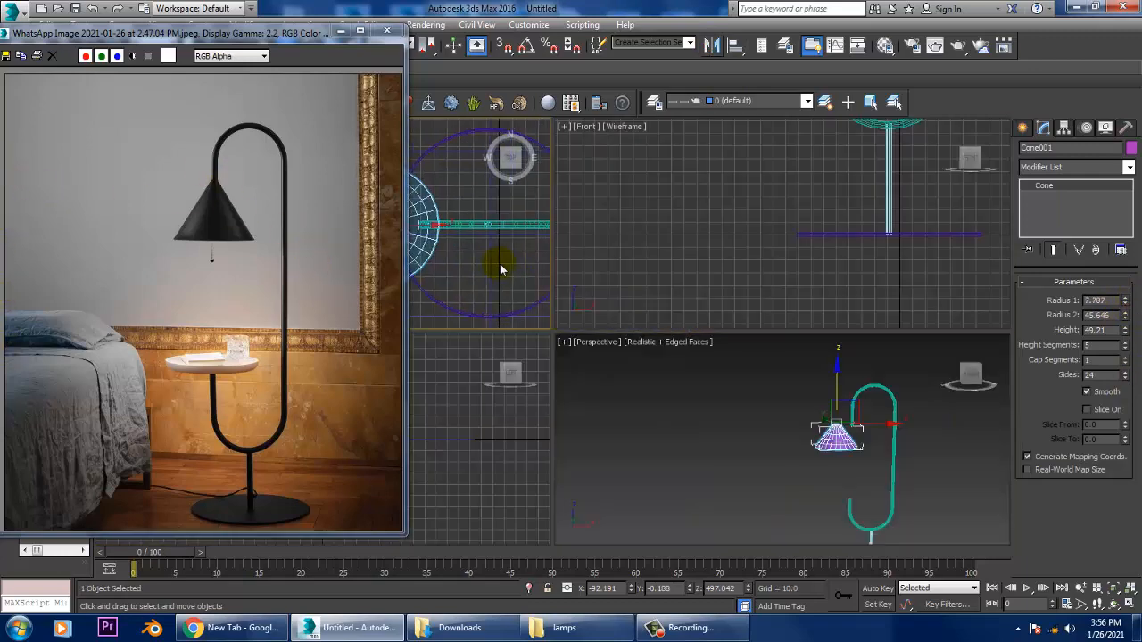
key(alt+w)
middle_drag(577, 245, 593, 222)
drag(774, 330, 863, 330)
key(alt+w)
scroll(861, 413, up, 5)
key(alt+w)
scroll(755, 390, down, 2)
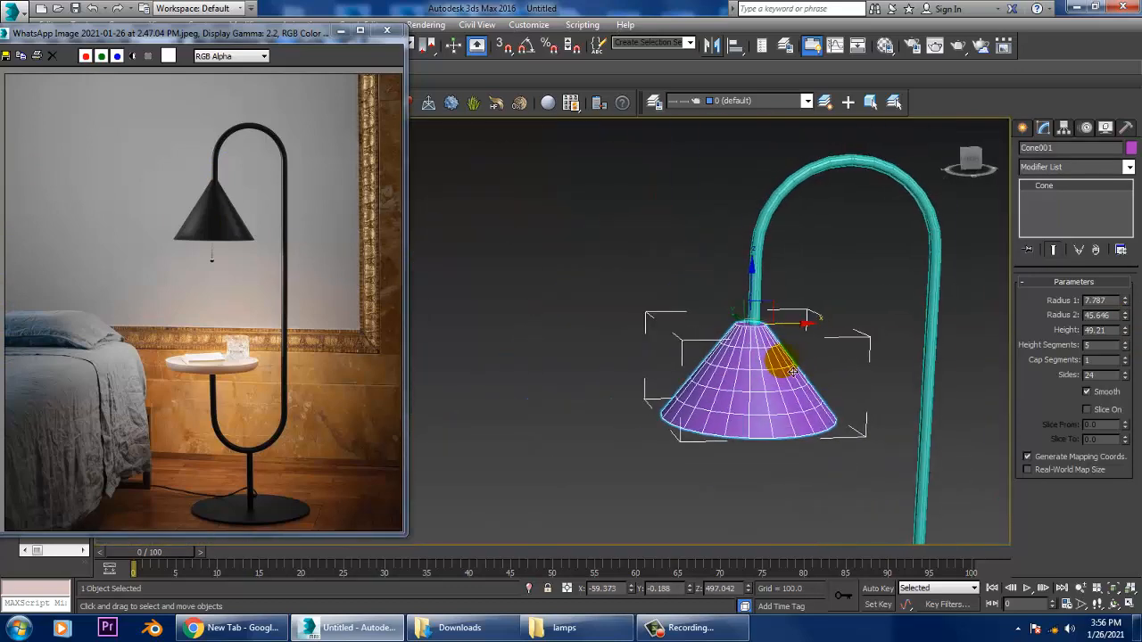
scroll(755, 360, up, 4)
scroll(764, 283, up, 1)
drag(770, 288, 776, 287)
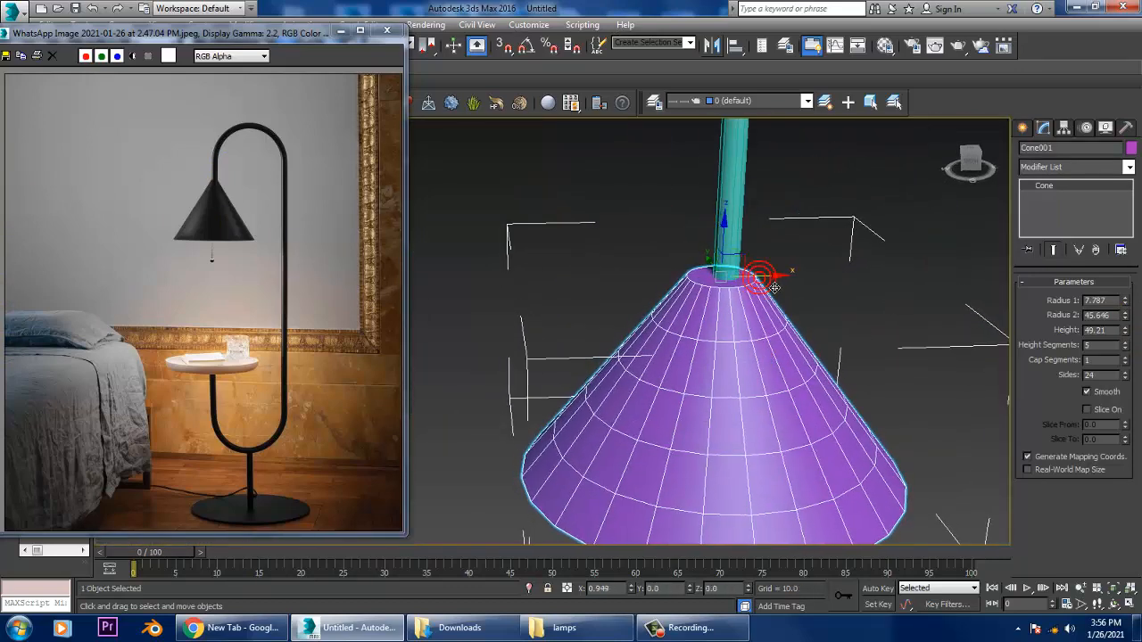
Reduce the cone's Radius 1 to 3.816 and nudge it along X to about -57.3 to fit the tube end
drag(1123, 305, 29, 346)
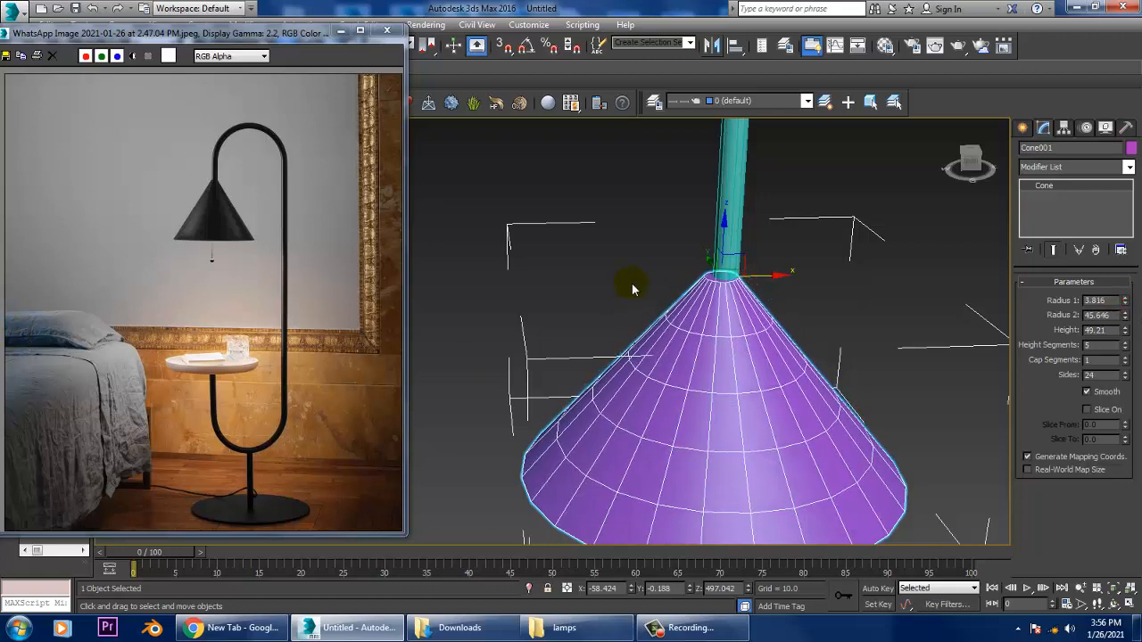
scroll(772, 284, down, 2)
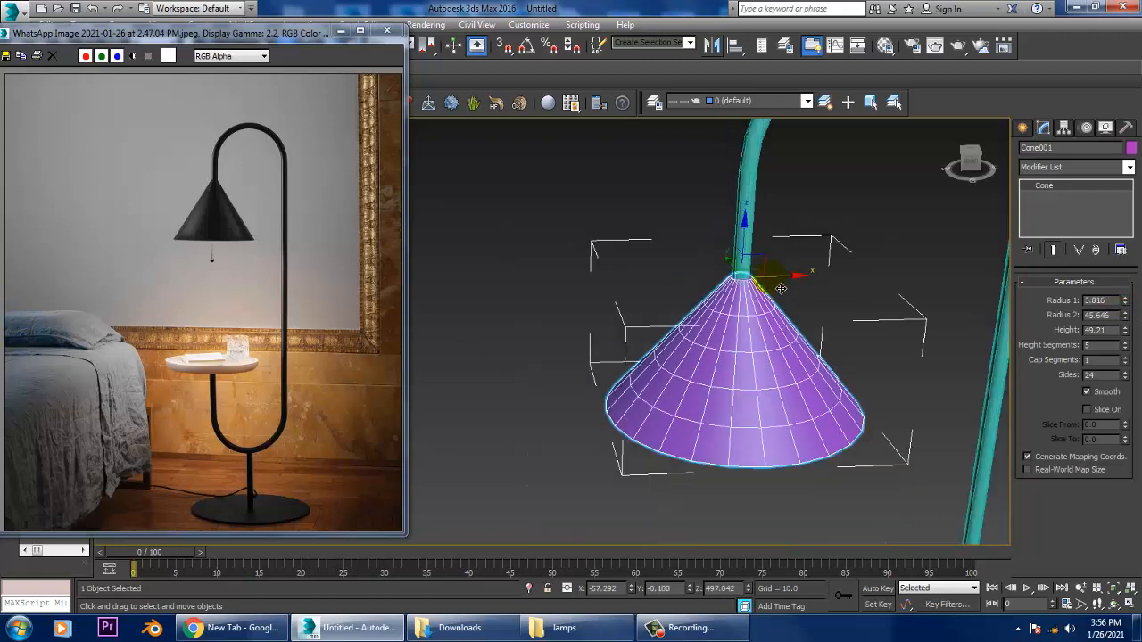
scroll(782, 285, down, 4)
scroll(784, 285, down, 4)
scroll(732, 286, up, 3)
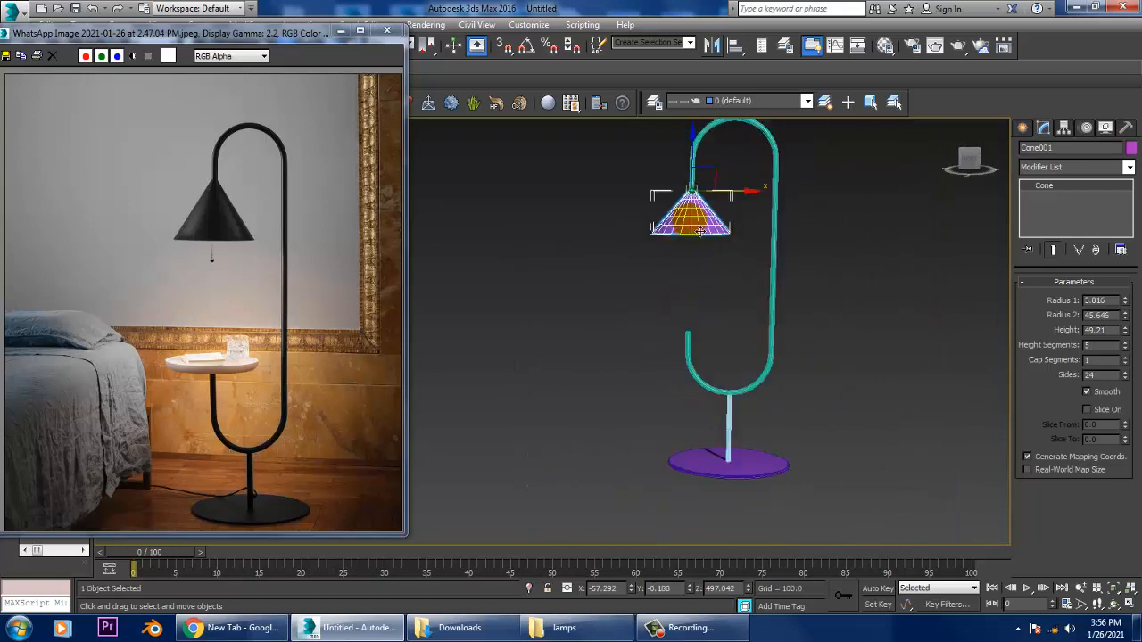
Convert the cone lampshade to an Editable Poly
scroll(727, 272, up, 5)
alt+middle_drag(725, 260, 714, 259)
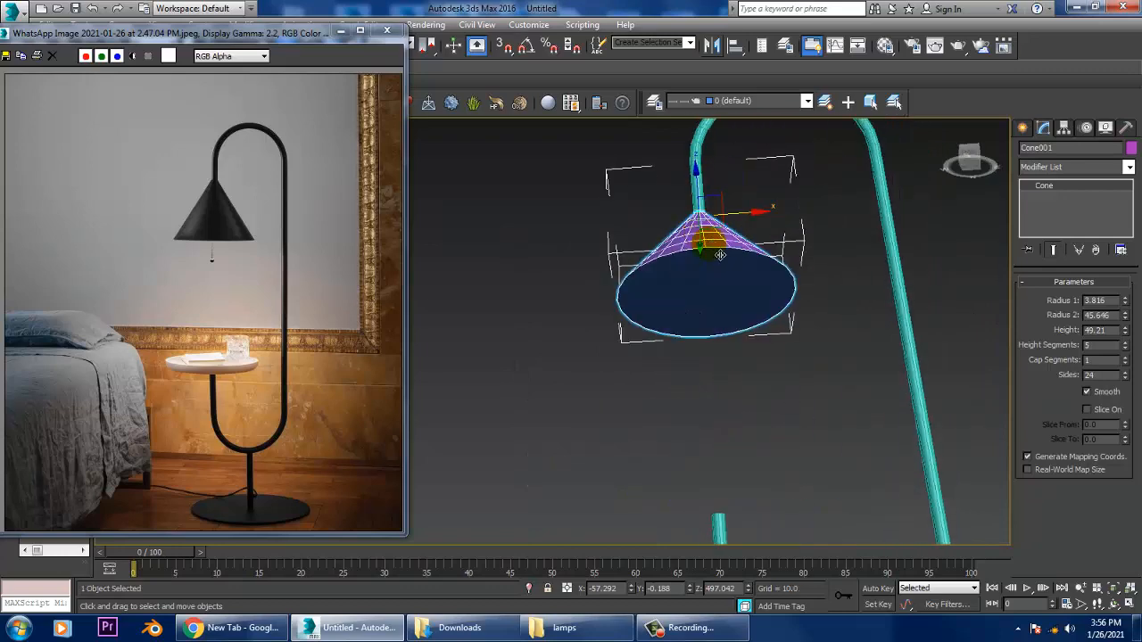
right_click(714, 259)
mouse_move(785, 402)
click(892, 425)
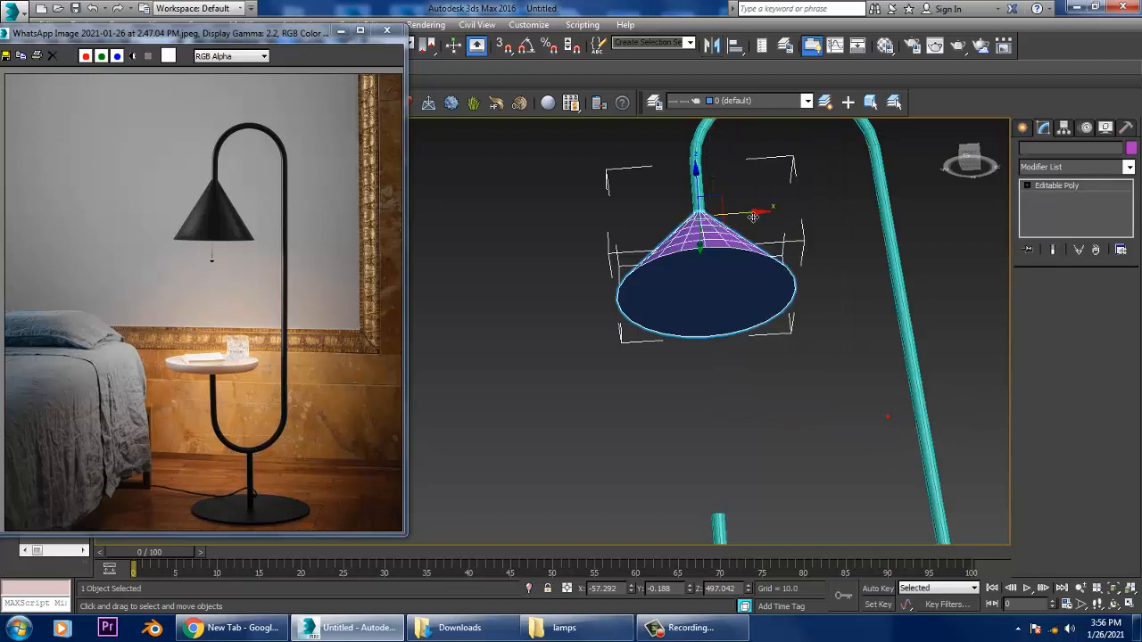
Inset the large polygon on the lampshade's underside by about 2.55
click(1091, 298)
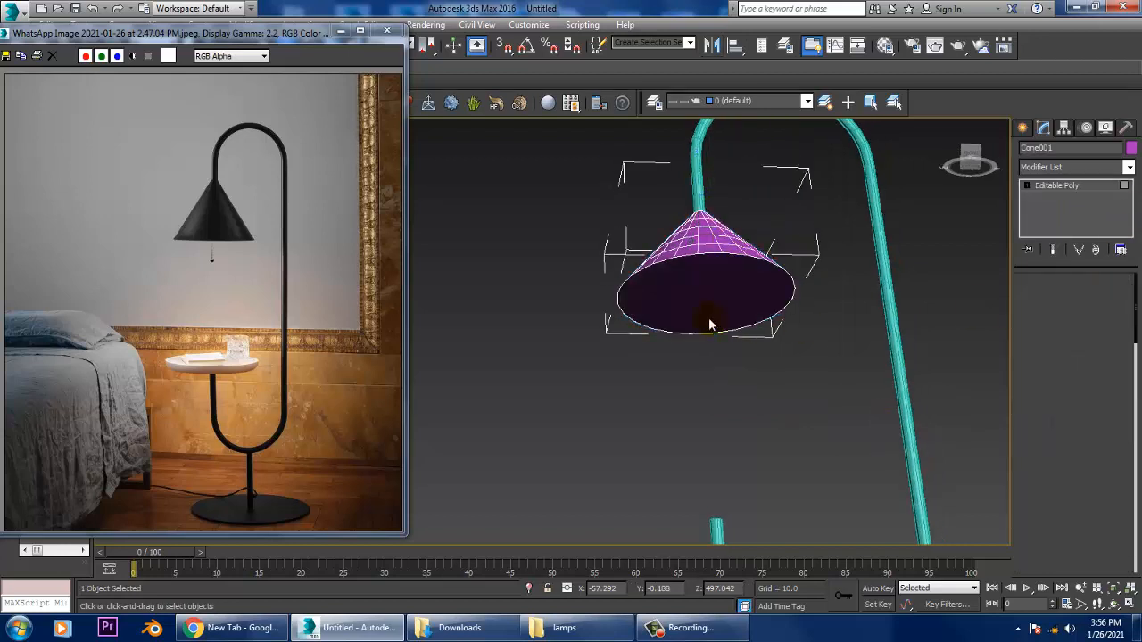
click(762, 307)
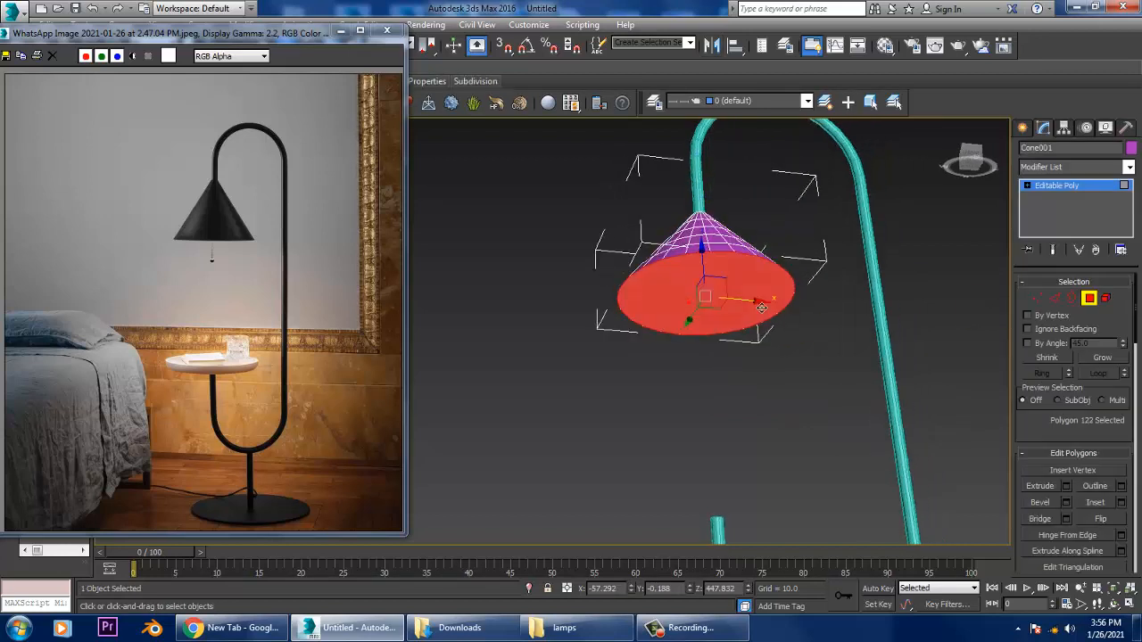
click(1122, 504)
drag(562, 361, 562, 355)
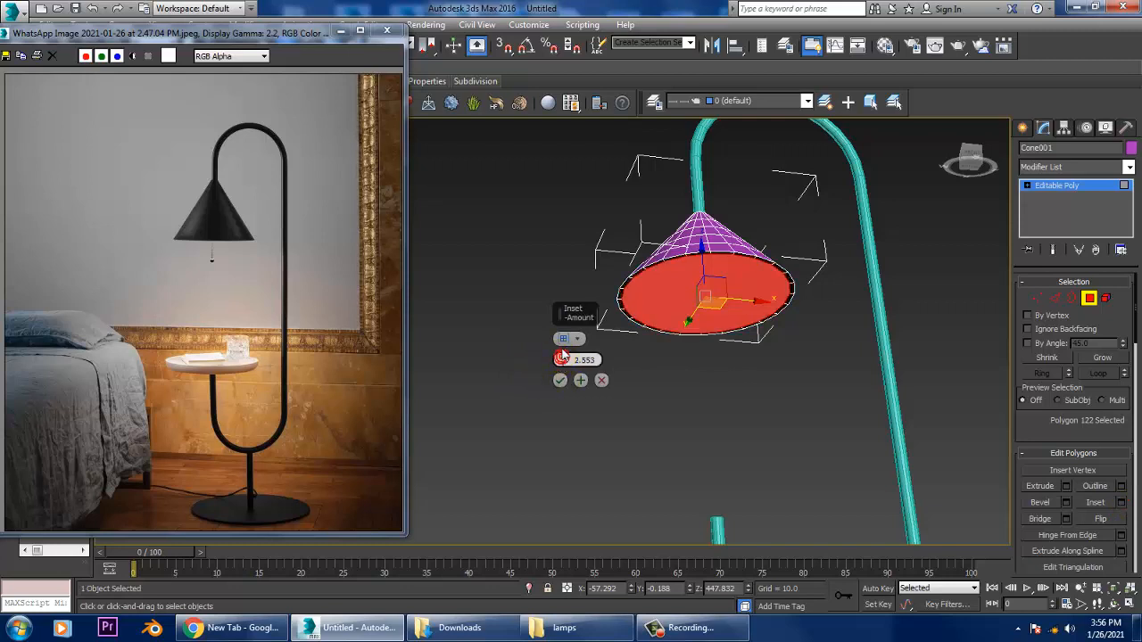
click(559, 381)
click(1068, 487)
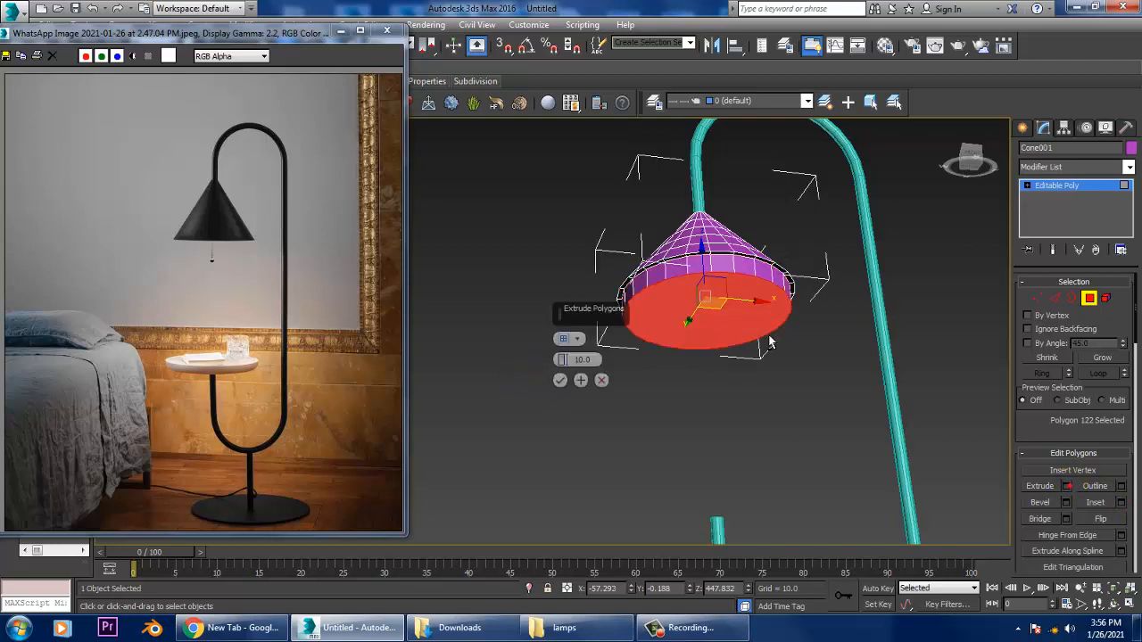
drag(561, 361, 586, 470)
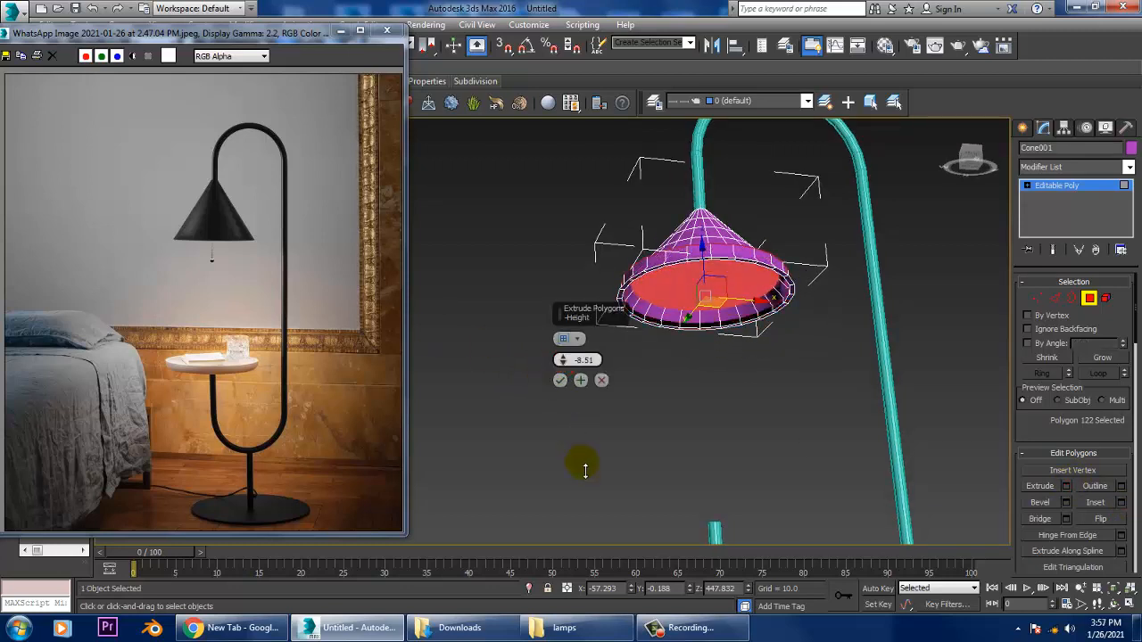
click(602, 380)
Bevel the inset underside polygon into the shade with height -14.076 and outline about -12.65, then leave polygon editing
click(1067, 503)
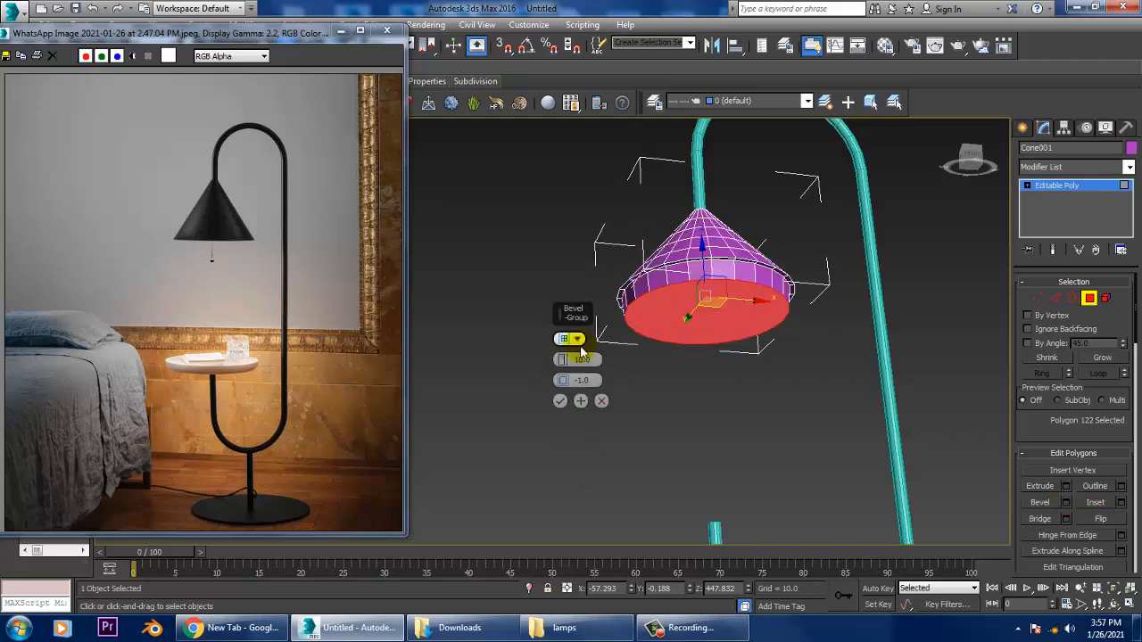
drag(565, 359, 601, 486)
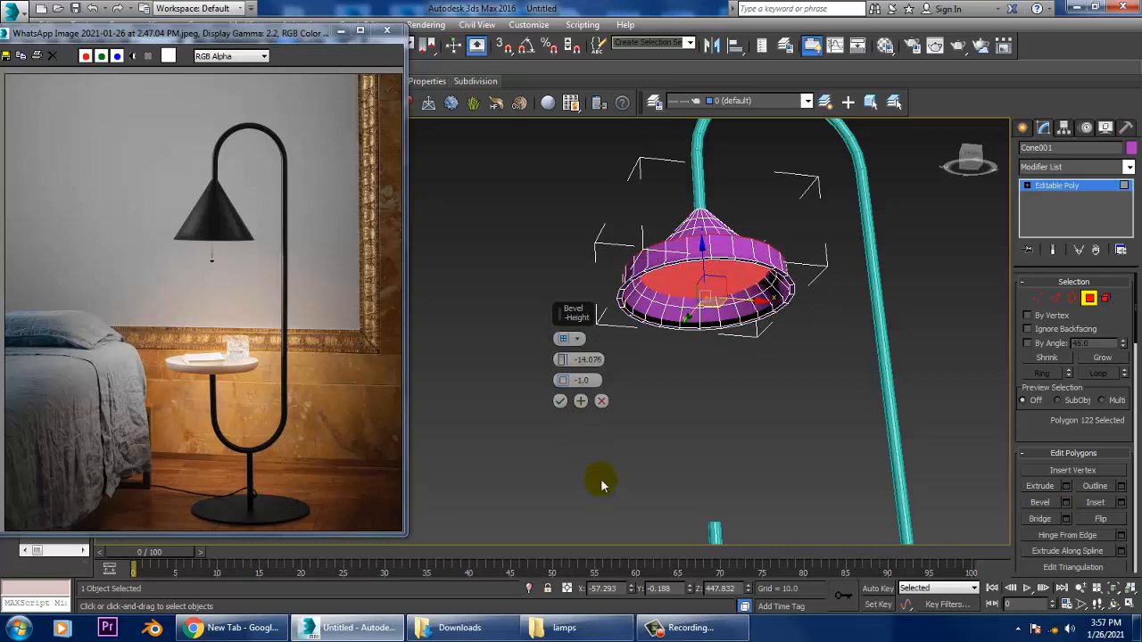
drag(558, 385, 596, 455)
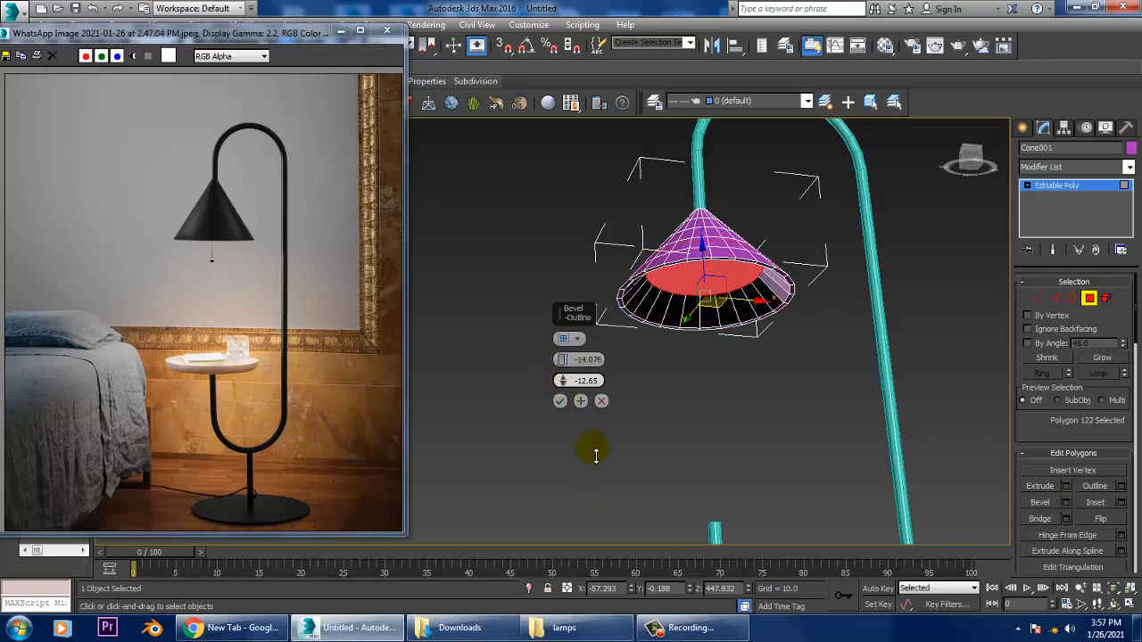
click(562, 402)
click(806, 196)
scroll(806, 197, down, 4)
alt+middle_drag(803, 199, 706, 210)
click(1070, 185)
scroll(684, 256, down, 3)
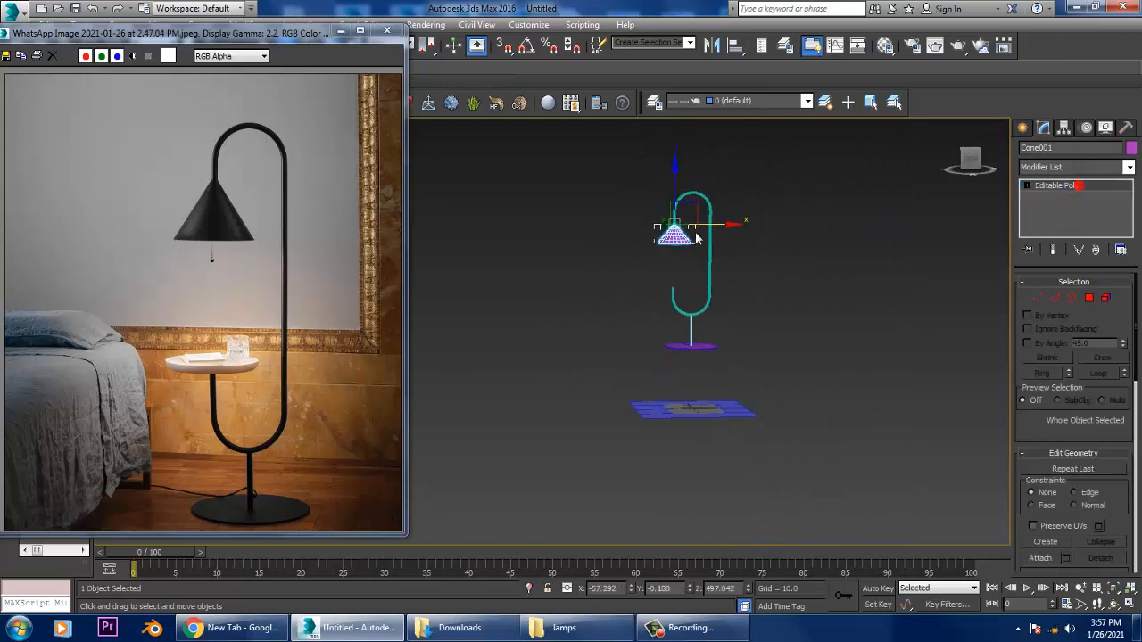
Give all four lamp parts a light grey object color and lower them together by about 165 onto the ground plane
key(ctrl+a)
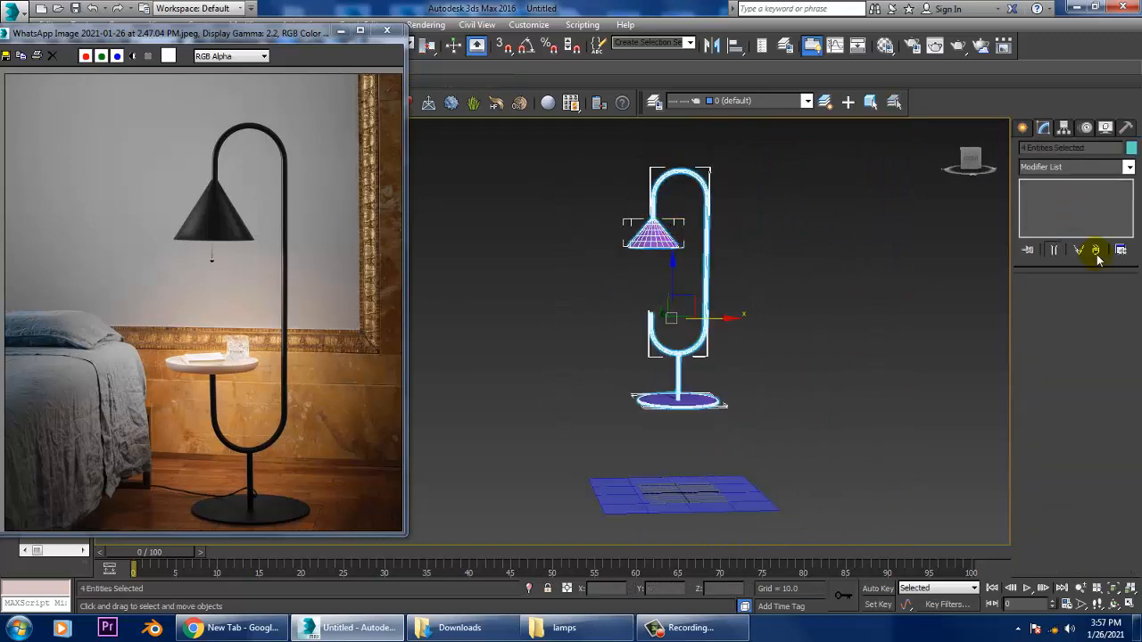
click(1130, 149)
click(642, 390)
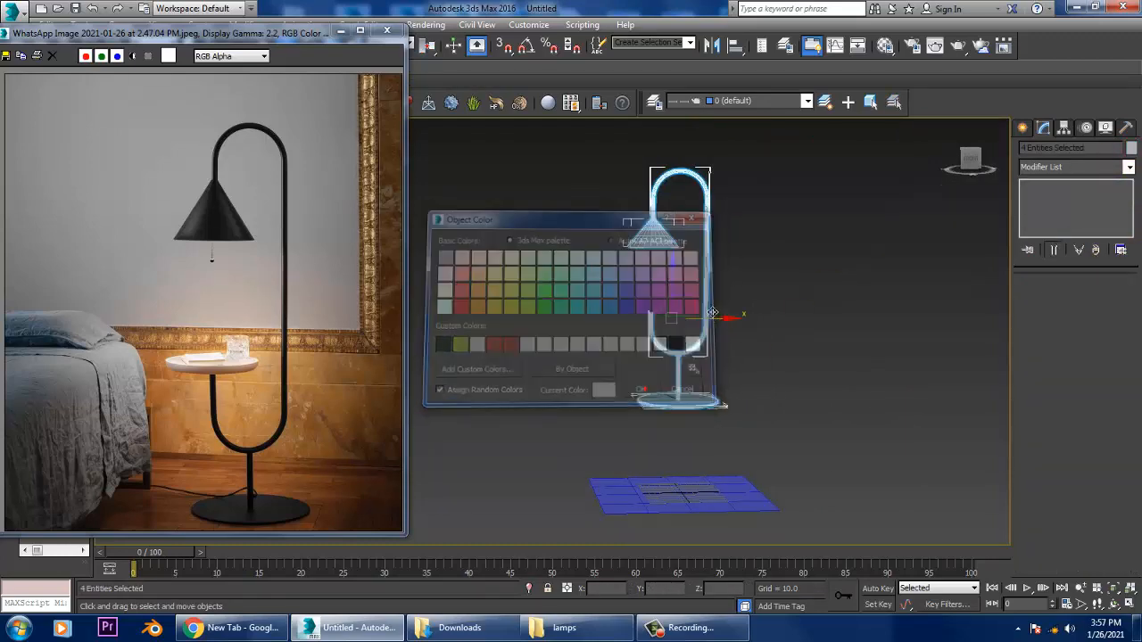
drag(711, 283, 716, 379)
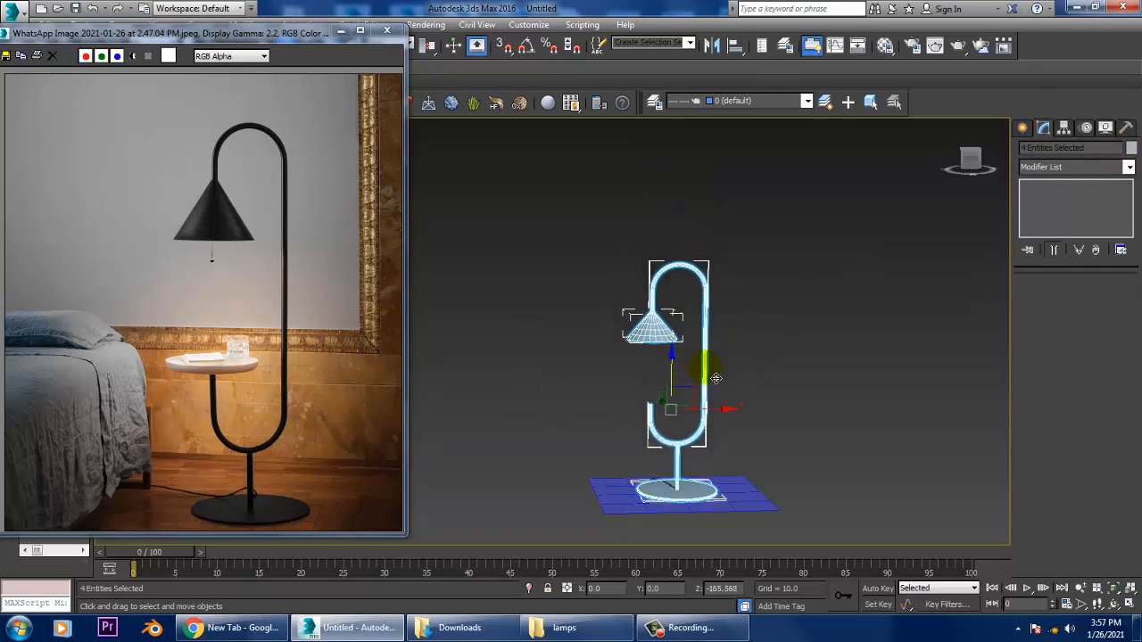
click(737, 273)
Create a cylinder in the Top view centred on the frame's short end, about 48.6 in radius and 3 high
scroll(714, 298, up, 8)
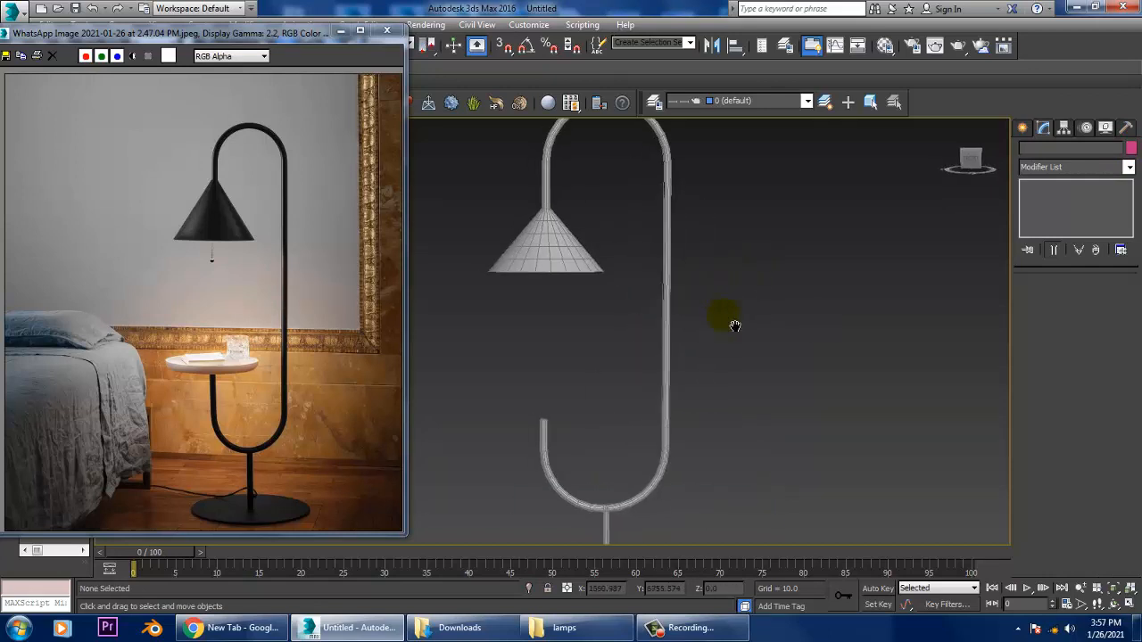
scroll(715, 364, down, 5)
click(753, 247)
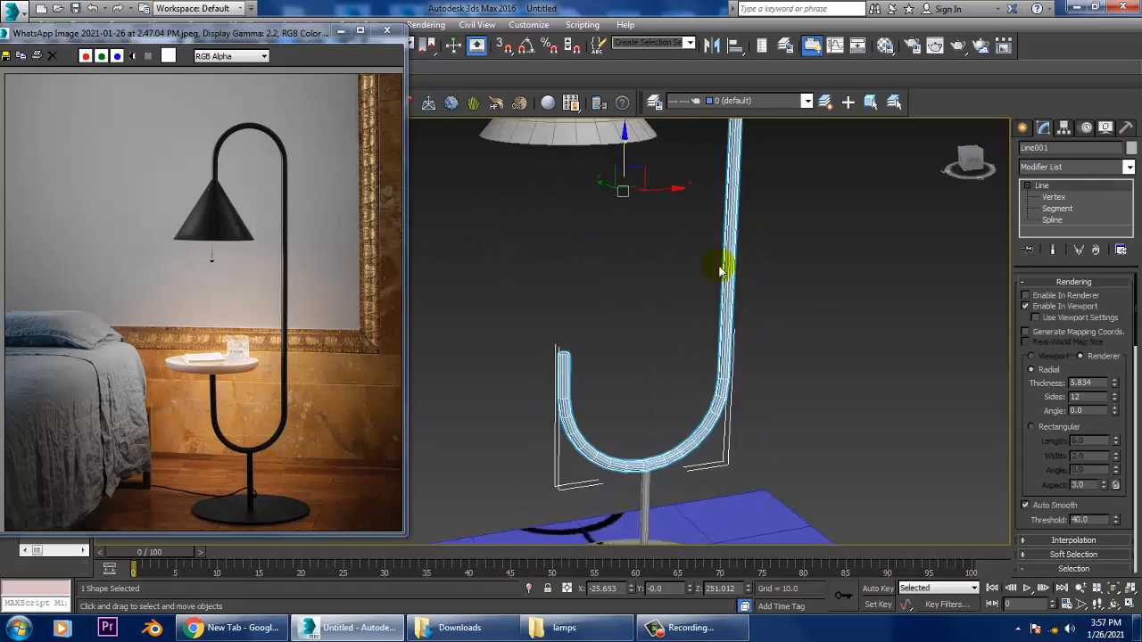
middle_drag(720, 263, 759, 293)
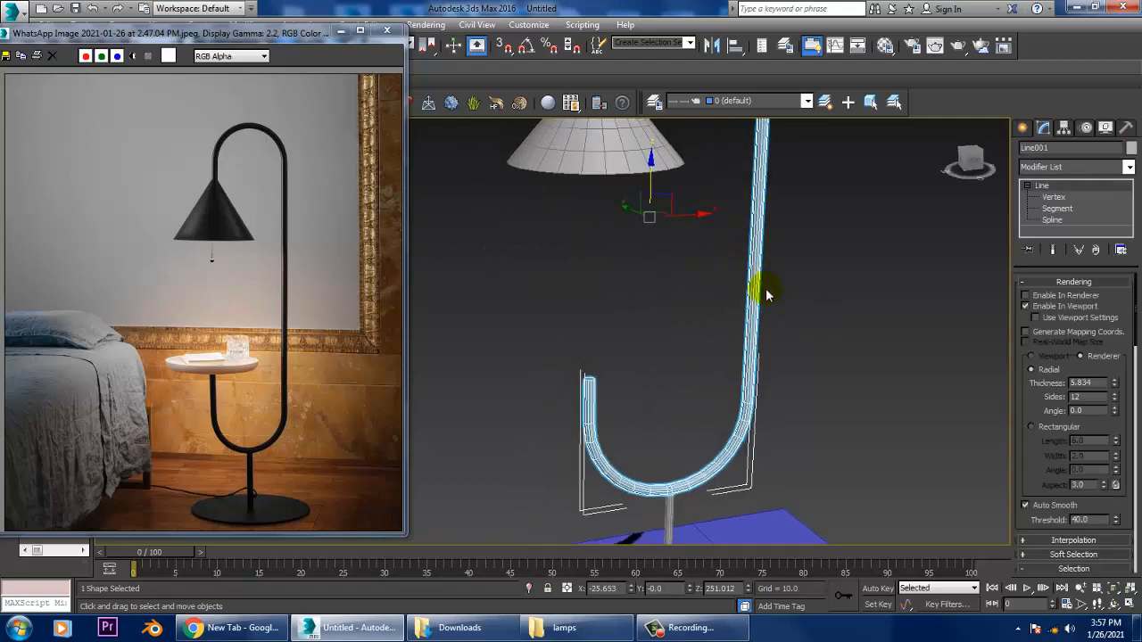
click(1023, 128)
click(1044, 251)
key(alt+w)
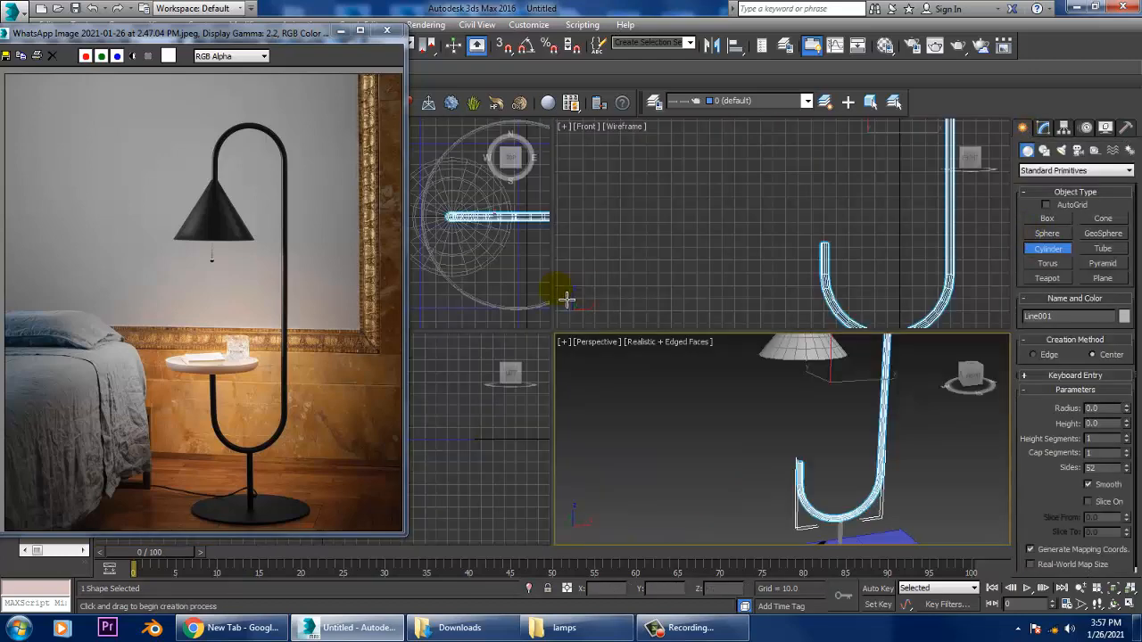
middle_drag(539, 277, 520, 273)
key(alt+w)
middle_drag(746, 389, 848, 367)
drag(882, 303, 982, 378)
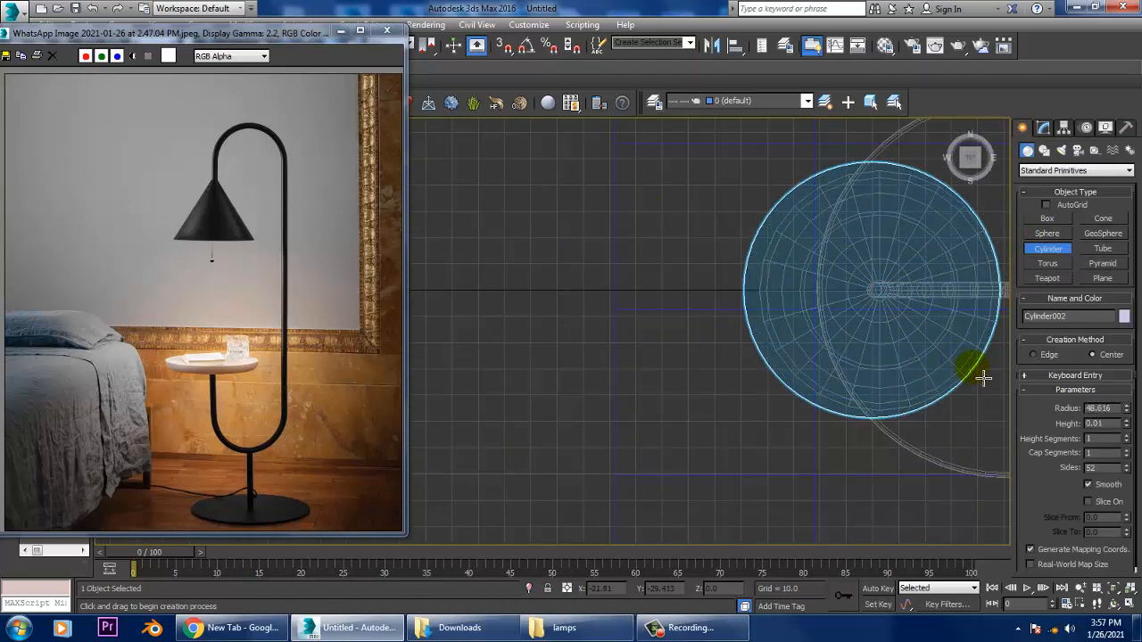
Raise the new cylinder to about Z 161.5 so it rests on the frame's short upright end as a tabletop
key(alt+w)
middle_click(829, 452)
key(alt+w)
scroll(803, 428, down, 5)
alt+middle_drag(785, 401, 778, 385)
key(w)
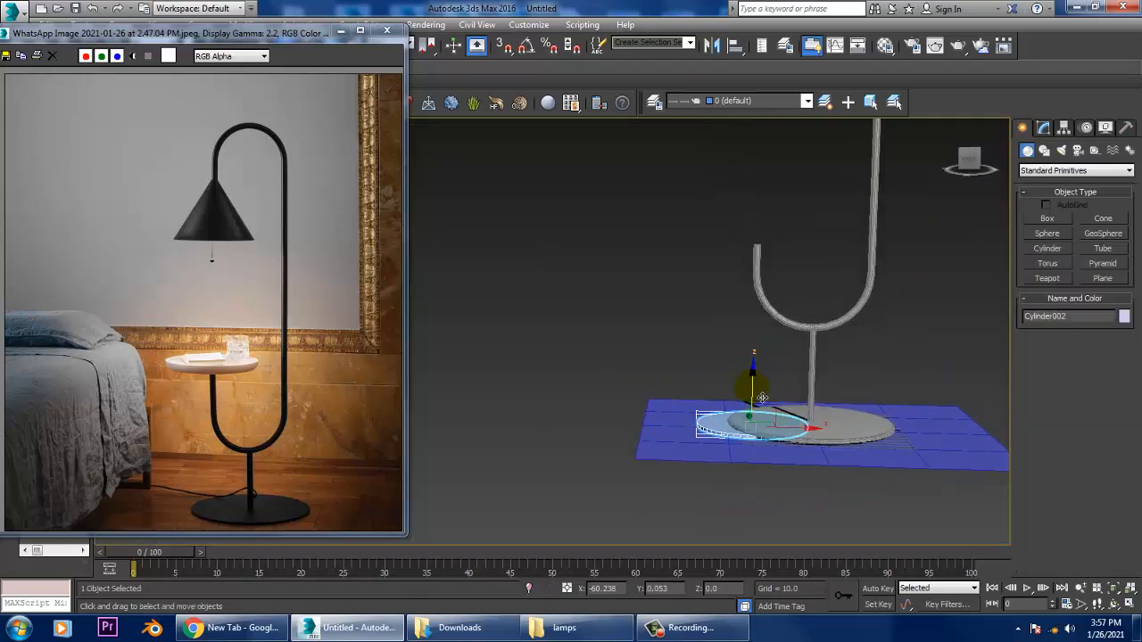
drag(754, 384, 772, 214)
alt+middle_drag(771, 234, 821, 266)
scroll(821, 266, up, 4)
middle_drag(821, 266, 816, 299)
scroll(825, 296, up, 3)
Set the tabletop cylinder's height to about 6.5 and increase its number of height segments
click(1046, 130)
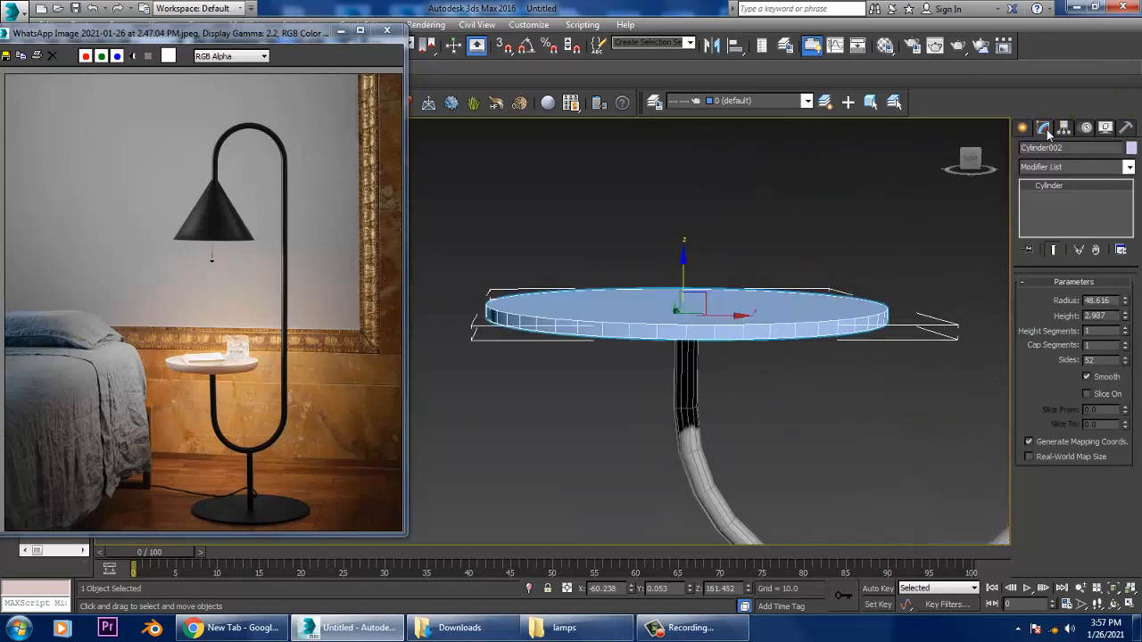
drag(1125, 318, 1116, 200)
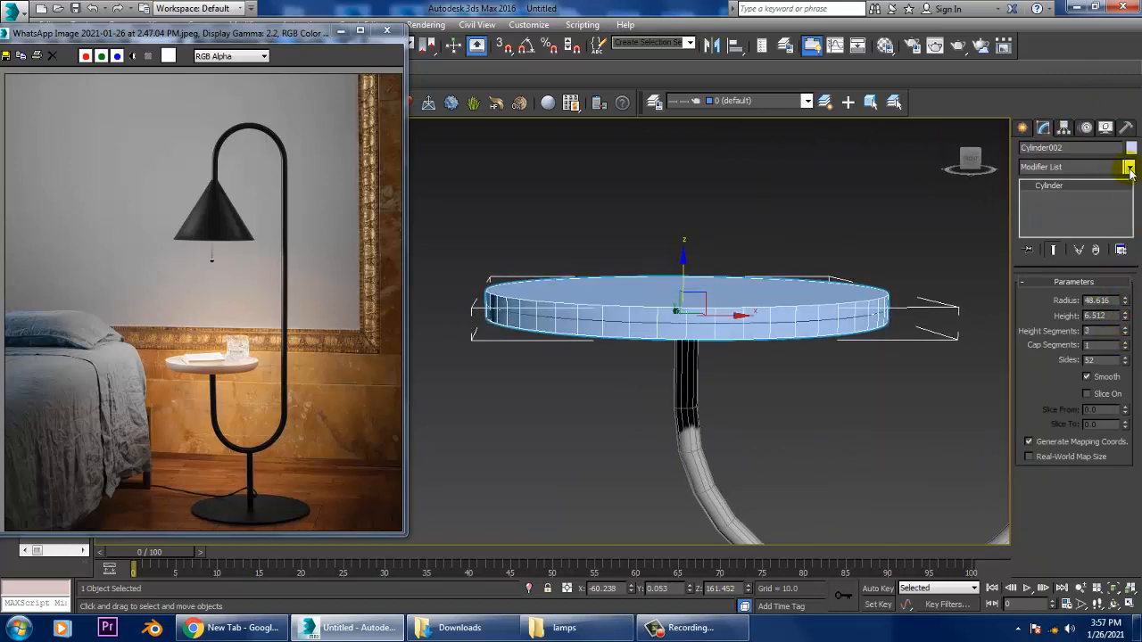
click(1126, 328)
click(1125, 334)
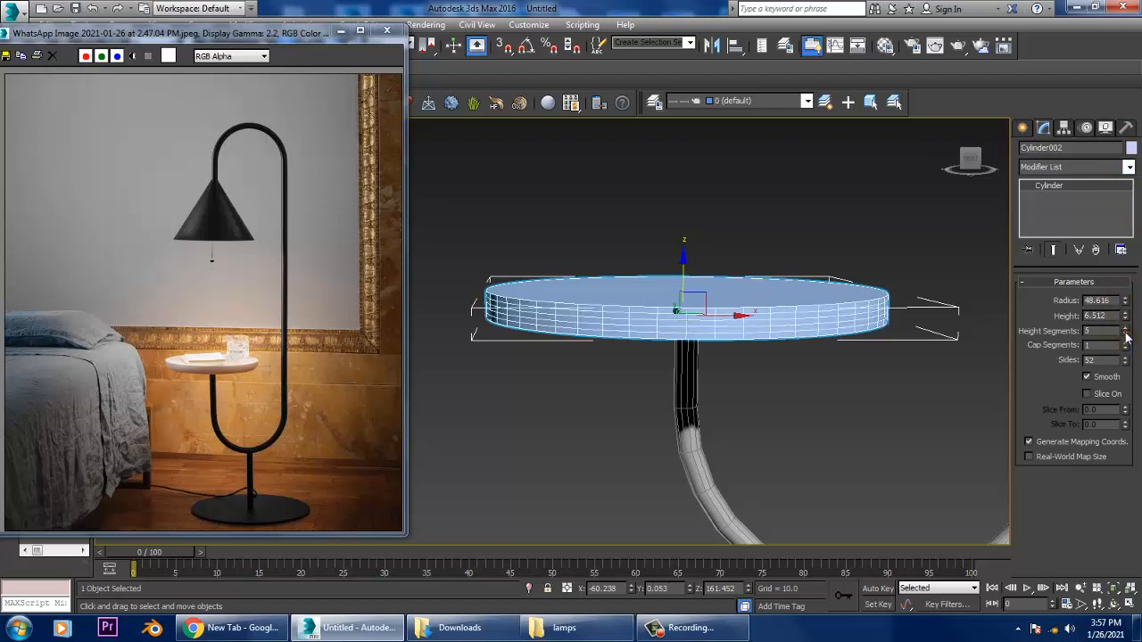
click(1125, 335)
Apply a Taper modifier to the tabletop with an amount of 0.05
click(1130, 167)
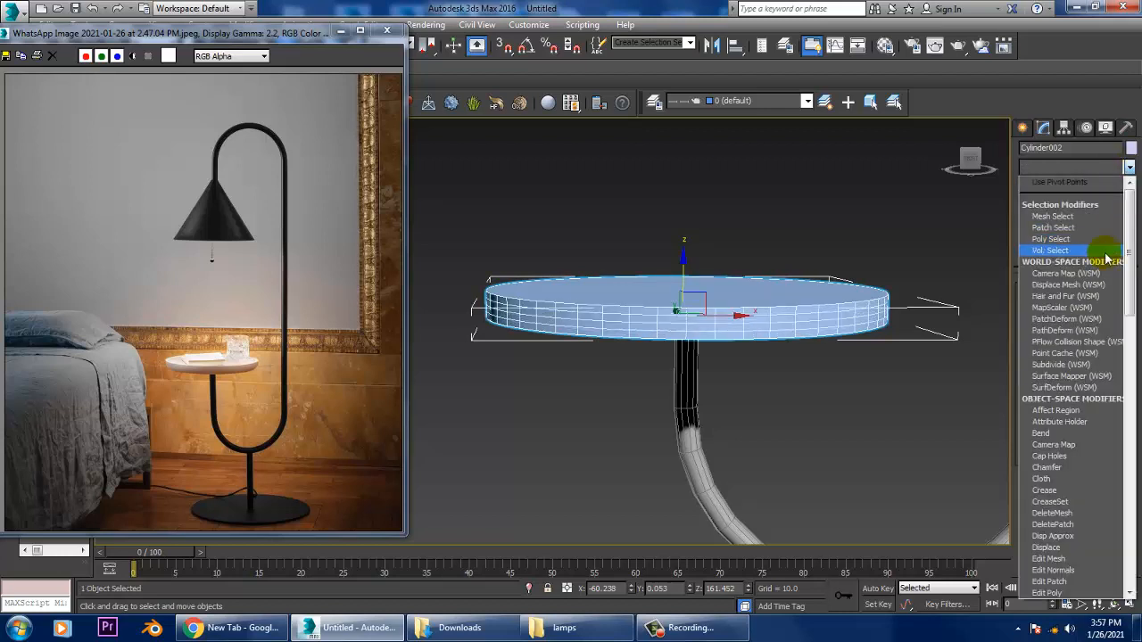
scroll(1104, 257, down, 10)
click(1069, 364)
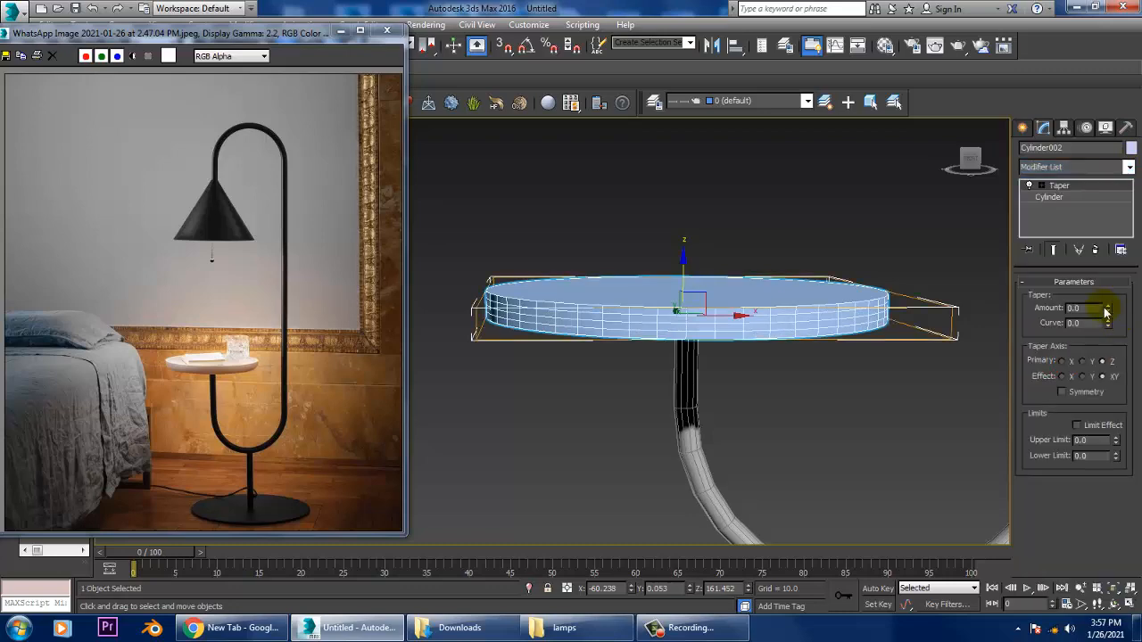
drag(1106, 310, 1126, 309)
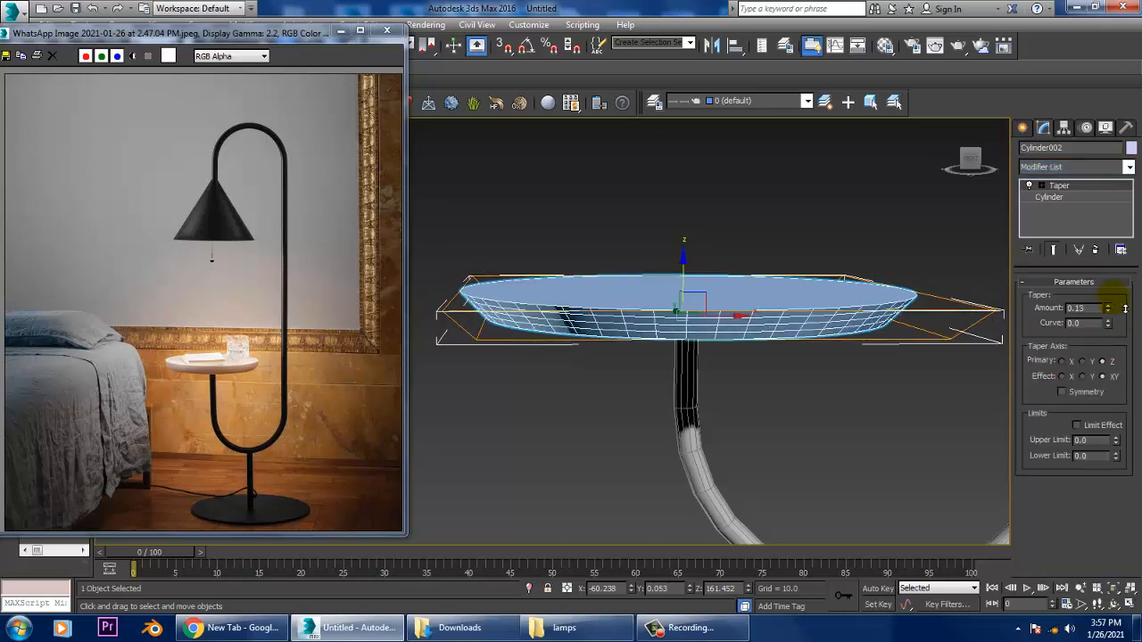
mouse_move(857, 281)
alt+middle_down()
mouse_move(854, 293)
mouse_move(851, 261)
alt+middle_up()
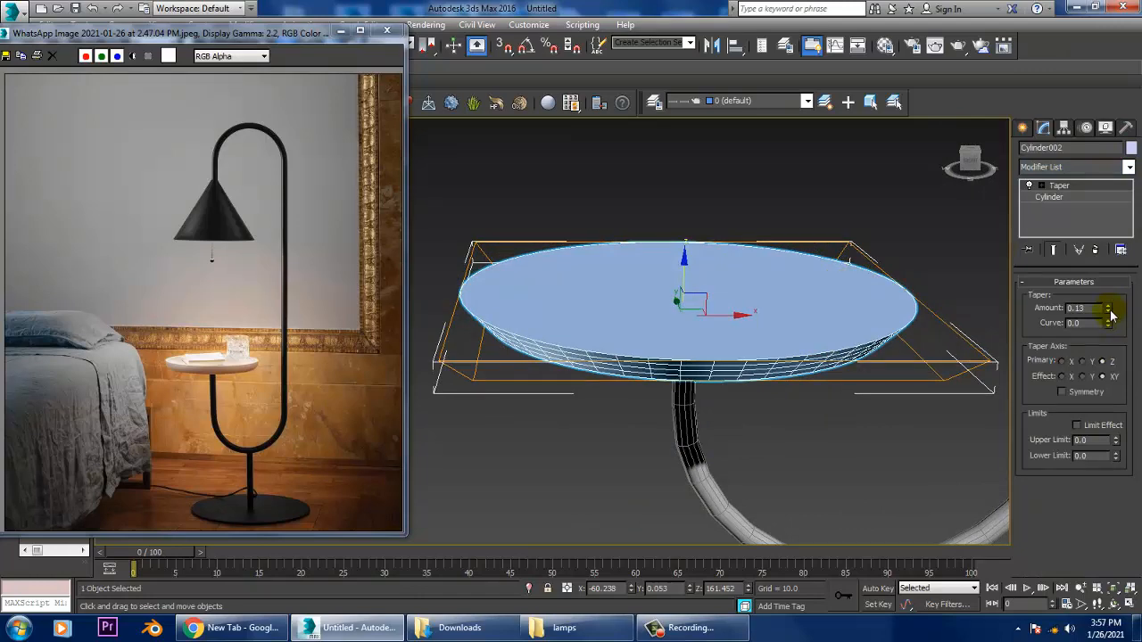
drag(1111, 314, 1128, 327)
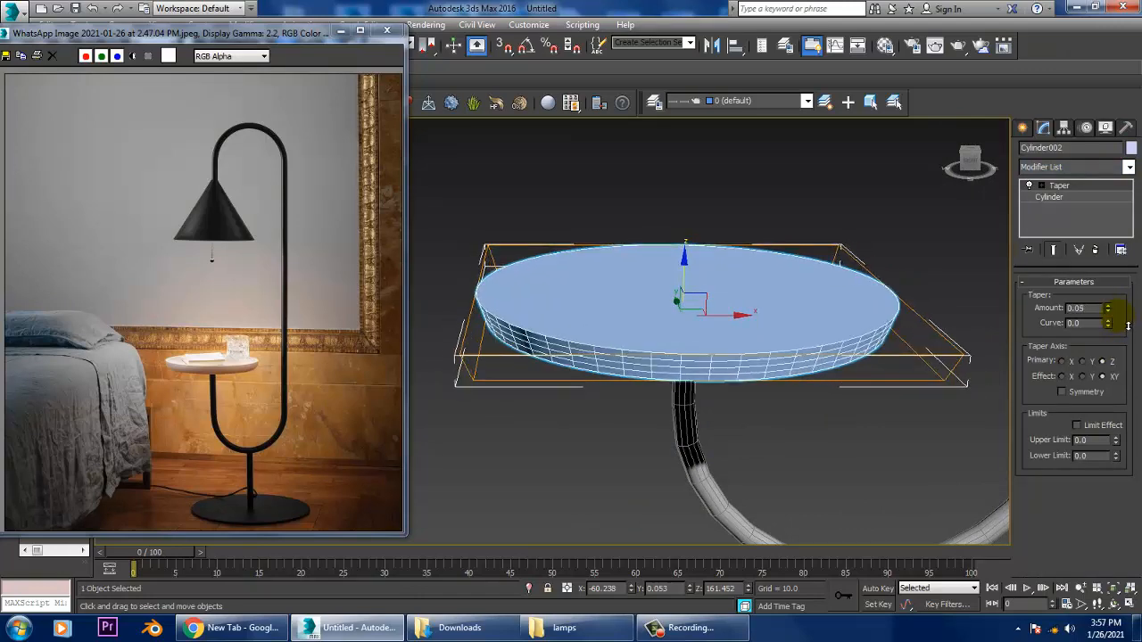
Convert the tapered tabletop to an Editable Poly
alt+middle_drag(781, 292, 855, 339)
right_click(774, 293)
mouse_move(819, 426)
click(939, 437)
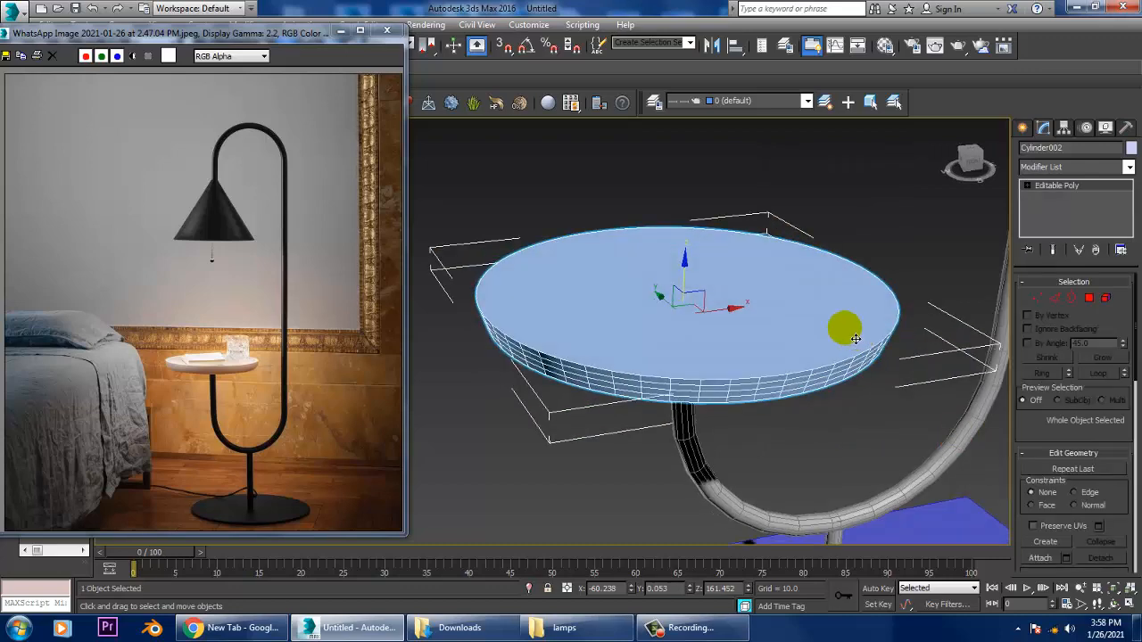
Inset the tabletop's upper polygon by about 2.04
key(4)
click(767, 313)
click(1121, 503)
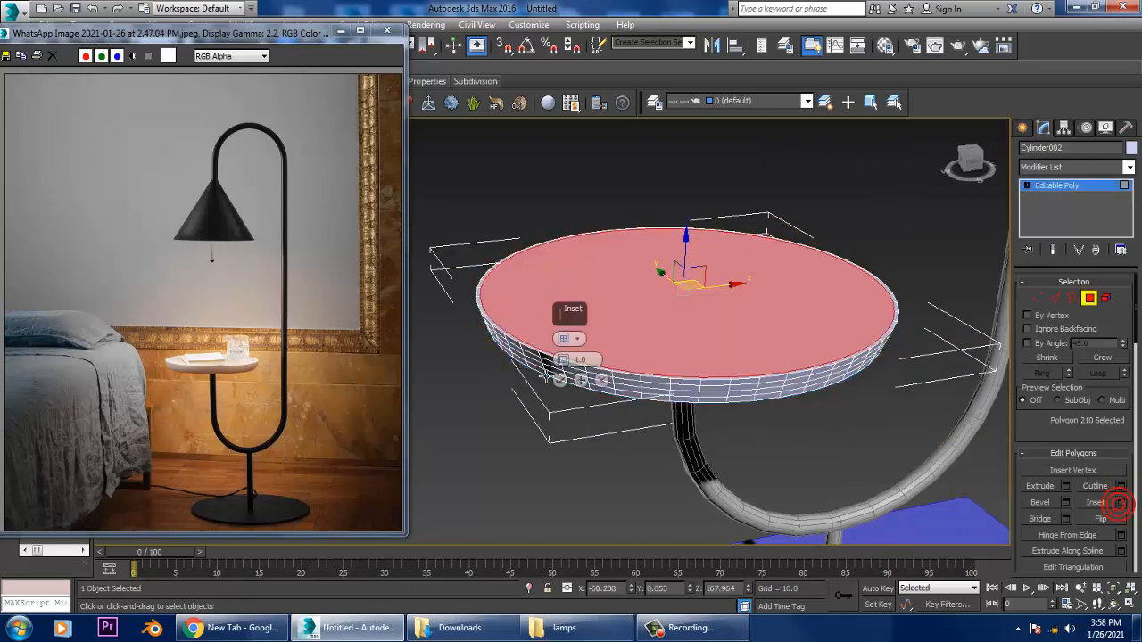
drag(564, 366, 563, 359)
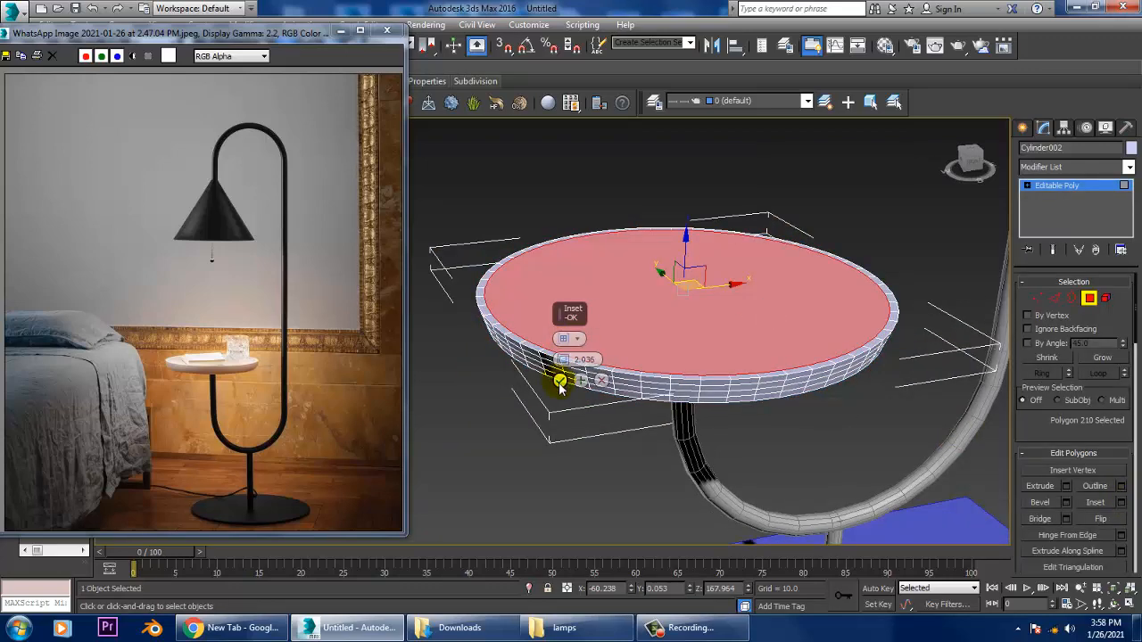
click(560, 380)
Bevel the inset polygon down into the tabletop with height -5.662 and outline -1.0, then leave polygon editing
click(1066, 502)
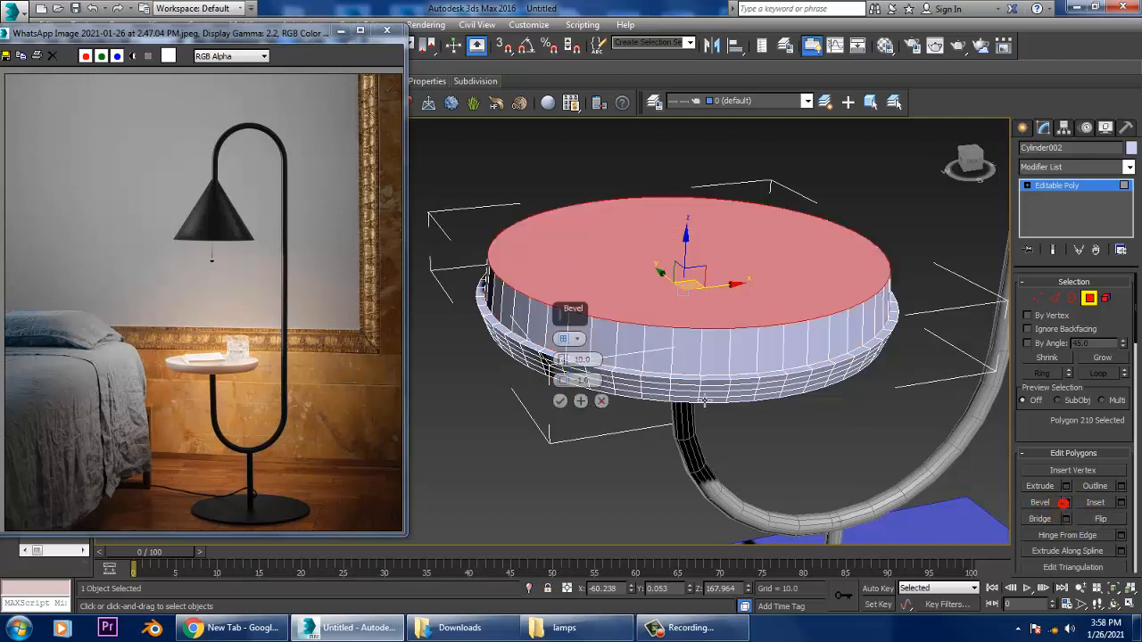
drag(563, 364, 594, 454)
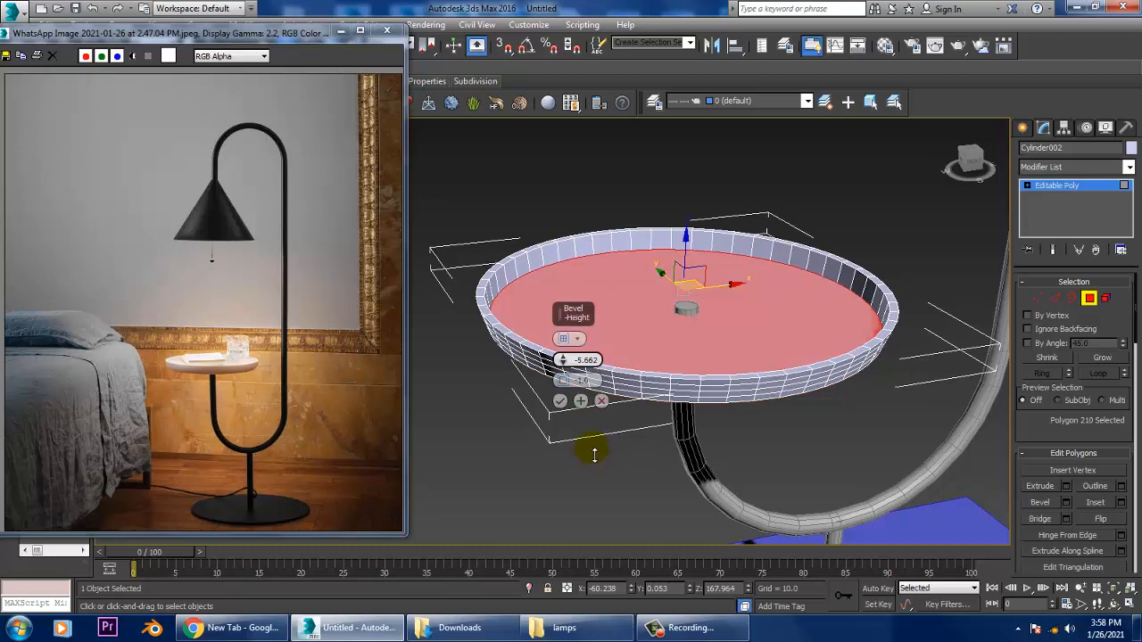
click(566, 403)
scroll(759, 334, down, 4)
mouse_move(777, 359)
alt+middle_down()
mouse_move(759, 334)
mouse_move(761, 345)
alt+middle_up()
middle_drag(760, 344, 769, 390)
click(1059, 185)
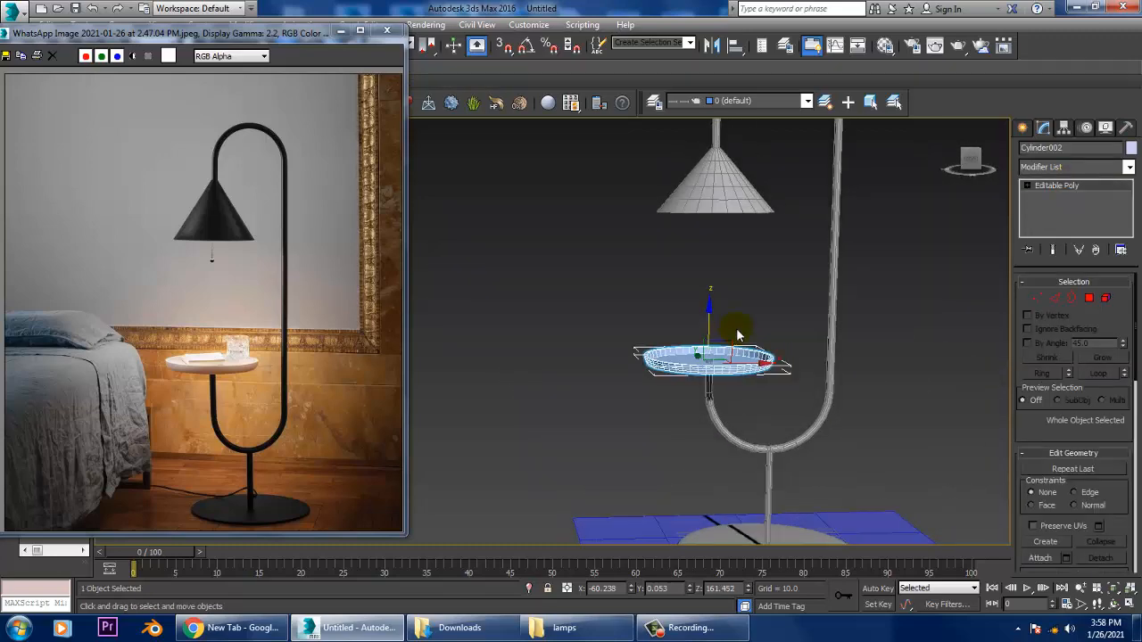
Scale the tray-shaped tabletop along Z to about 132 percent to make its rim taller
scroll(726, 323, up, 5)
key(r)
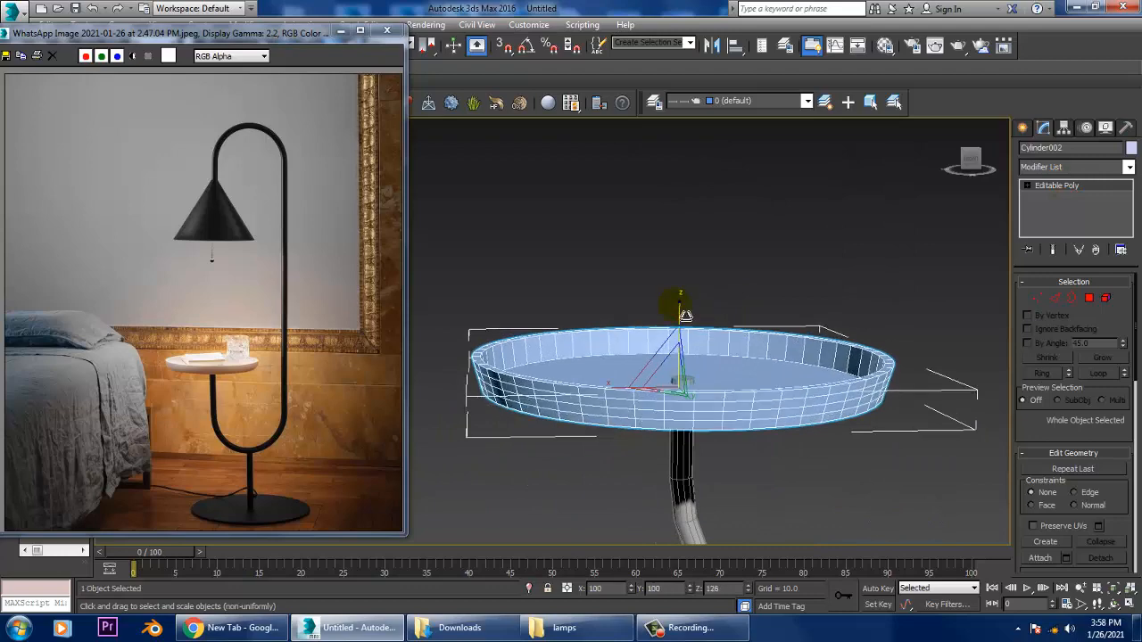
scroll(685, 330, down, 5)
mouse_move(755, 318)
alt+middle_down()
mouse_move(862, 395)
mouse_move(811, 383)
mouse_move(745, 323)
mouse_move(765, 337)
alt+middle_up()
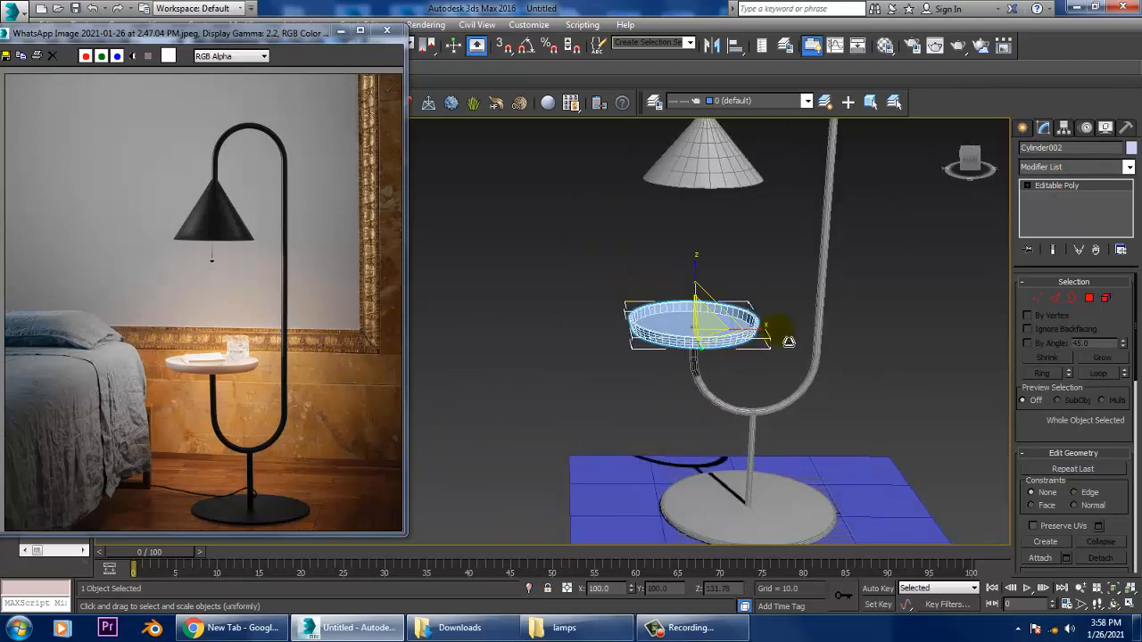
Give the tray tabletop a light grey object color and deselect it
key(w)
click(1130, 149)
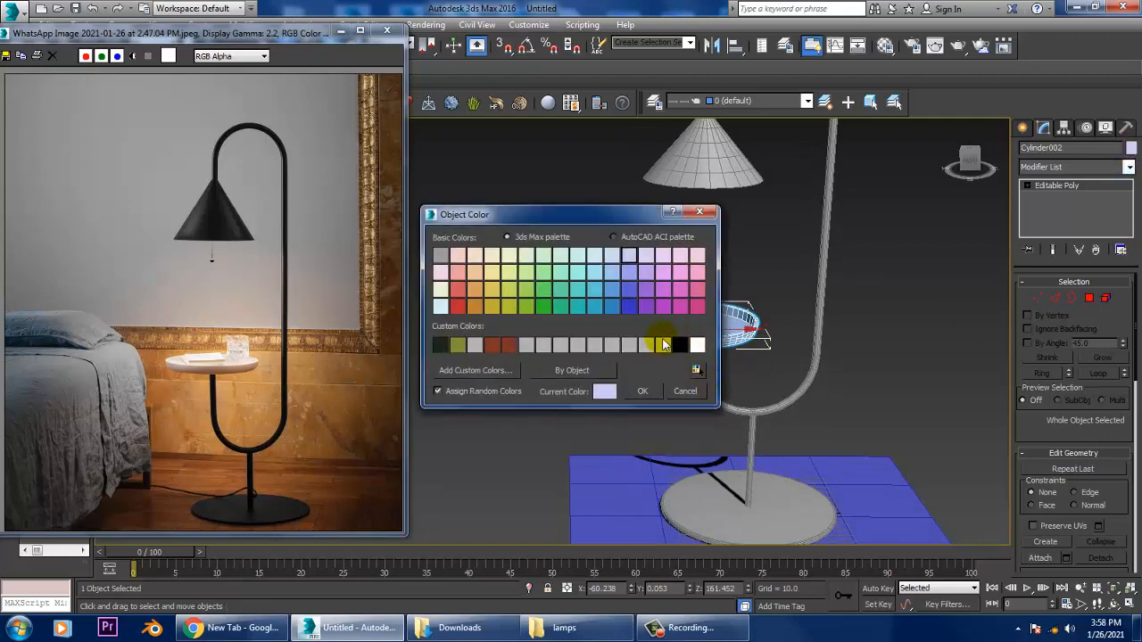
click(650, 393)
click(925, 326)
Scale the blue ground plane up uniformly so it extends well beyond the lamp base
scroll(846, 347, down, 5)
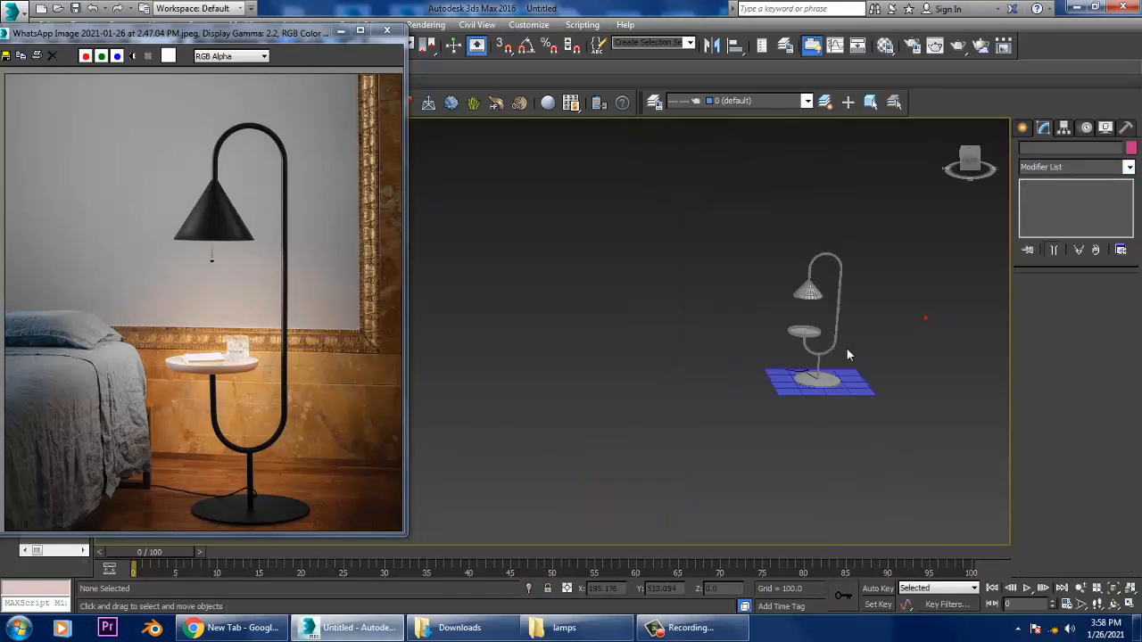
middle_drag(846, 347, 809, 297)
alt+middle_drag(809, 297, 825, 394)
scroll(808, 337, up, 3)
click(822, 395)
key(r)
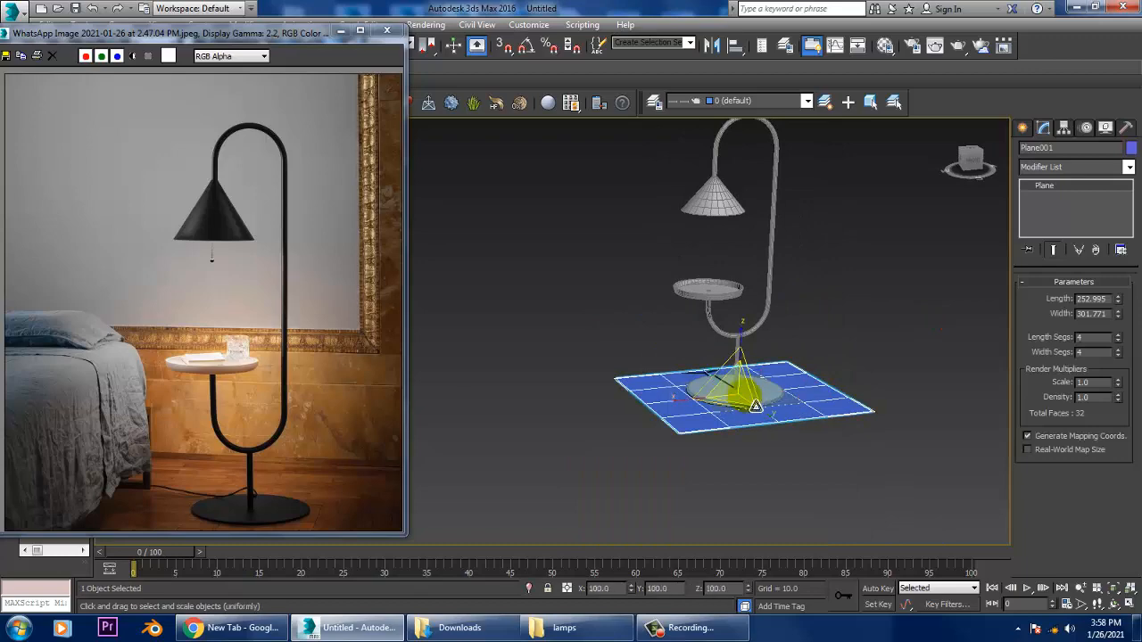
drag(741, 397, 664, 312)
key(w)
Select all five lamp parts without the ground plane and move them back along Y by about 163
middle_drag(730, 304, 792, 387)
drag(706, 210, 941, 560)
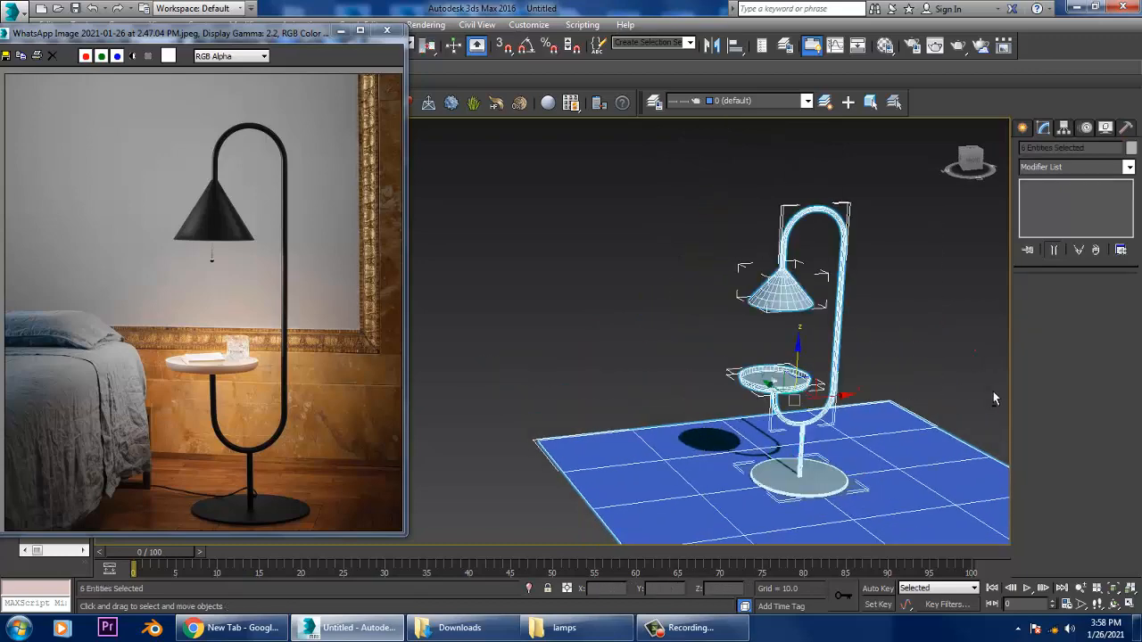
alt+click(951, 464)
alt+middle_drag(785, 308, 846, 352)
drag(781, 407, 674, 356)
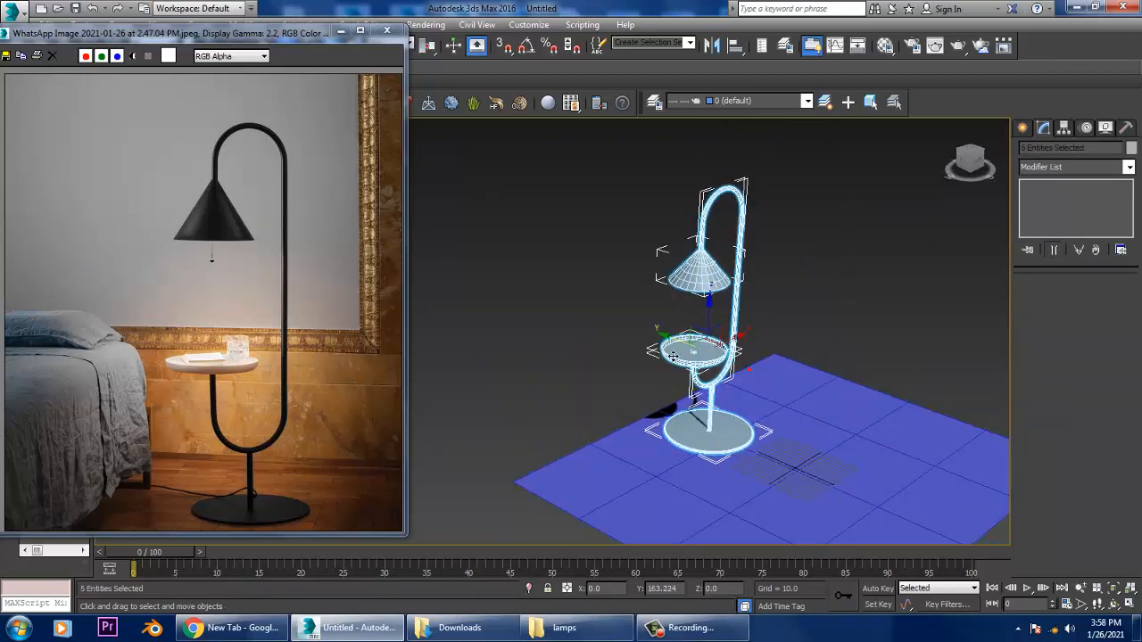
Open the reference image WhatsApp Image 2021-01-26 at 2.47.05 PM.jpeg and place its window over the earlier reference photo
click(433, 24)
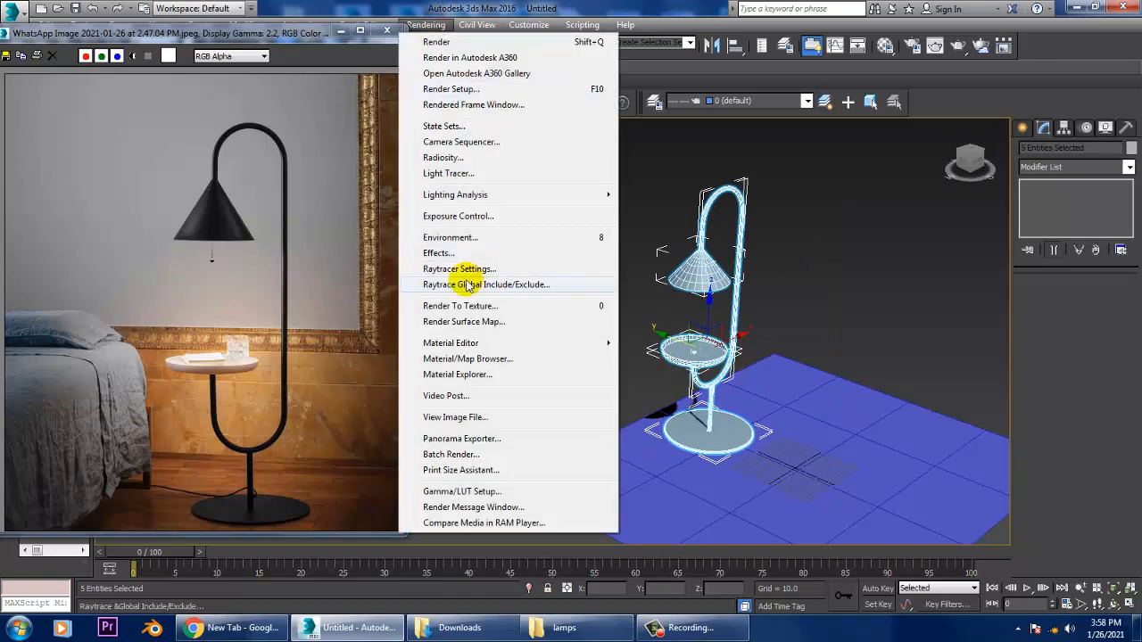
click(482, 418)
click(198, 120)
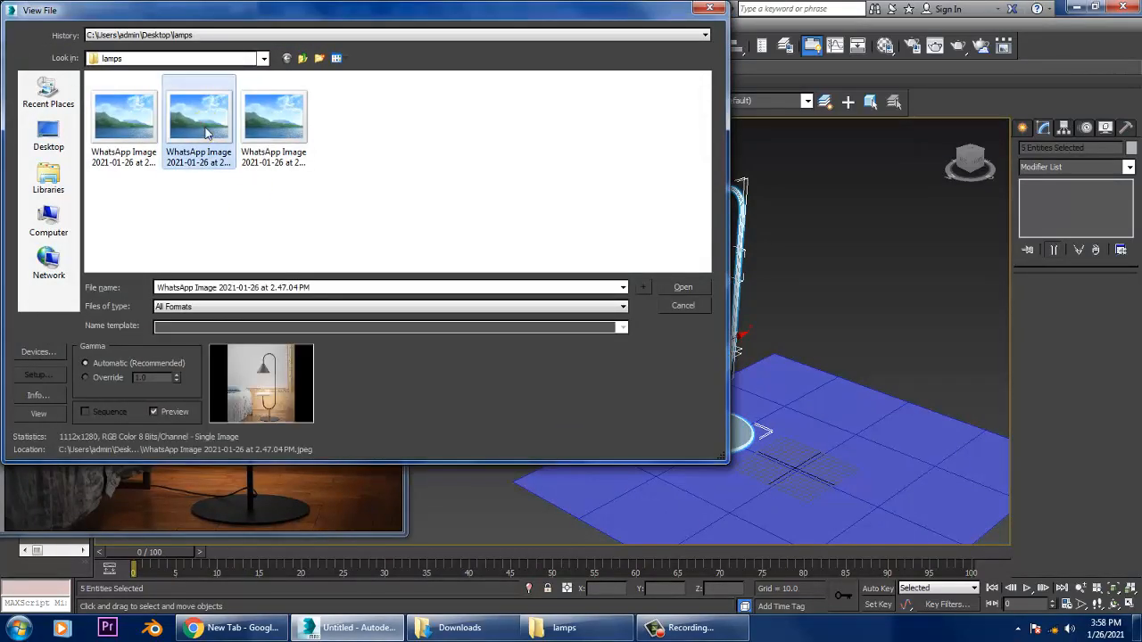
click(146, 128)
click(274, 129)
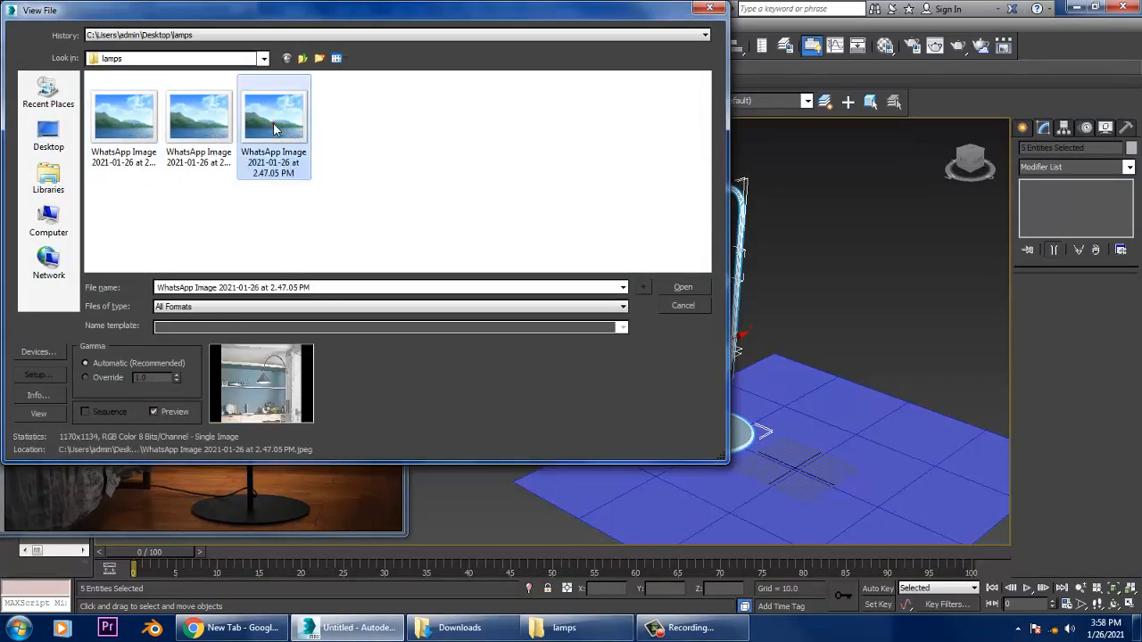
double_click(274, 130)
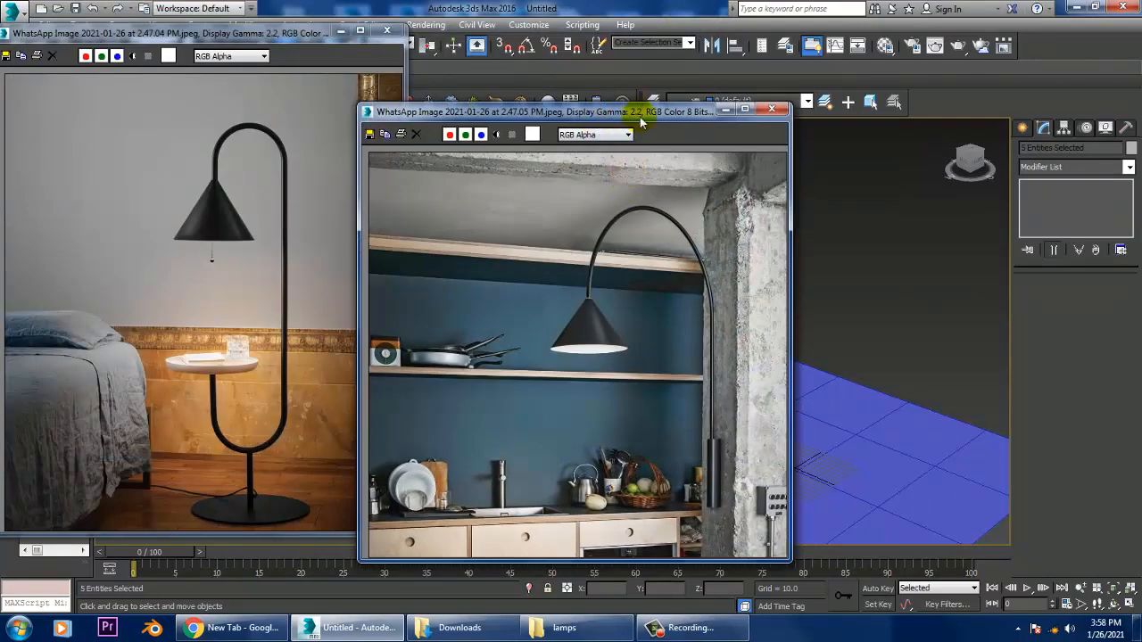
drag(639, 122, 317, 62)
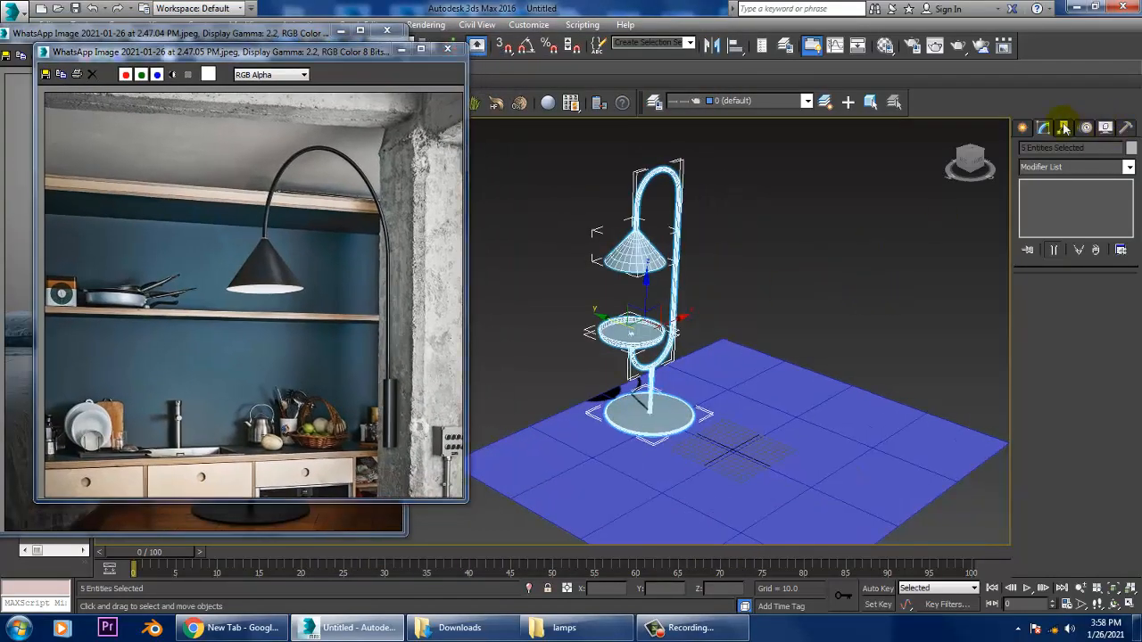
Create a tall box standing on the ground plane beside the floor lamp as the concrete column
click(1023, 128)
click(1049, 219)
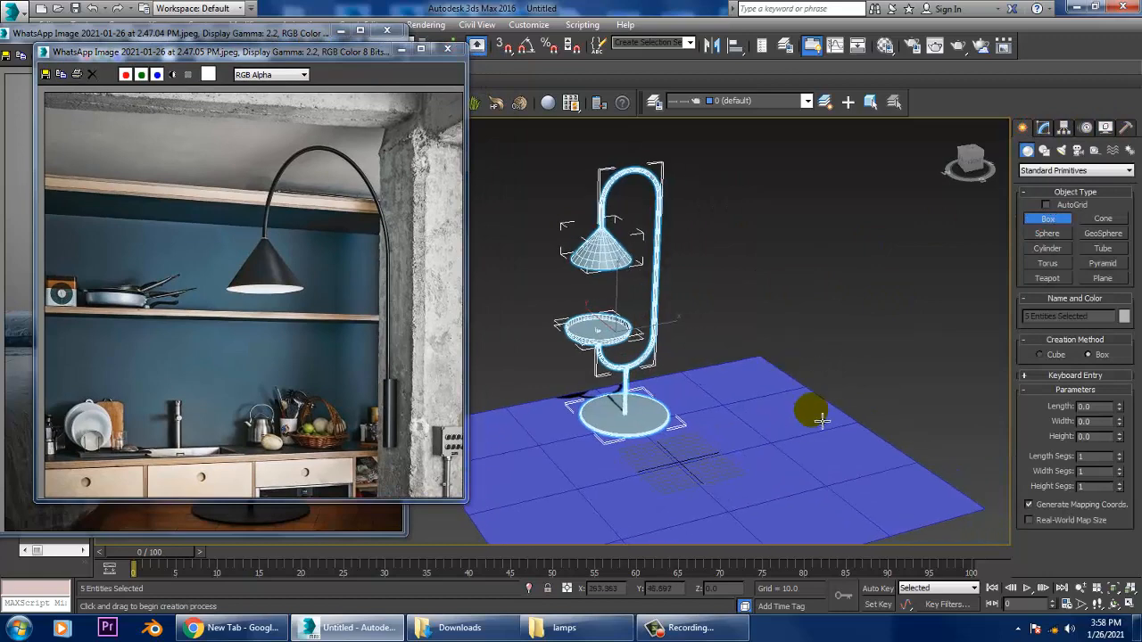
drag(811, 408, 866, 511)
click(847, 193)
right_click(847, 193)
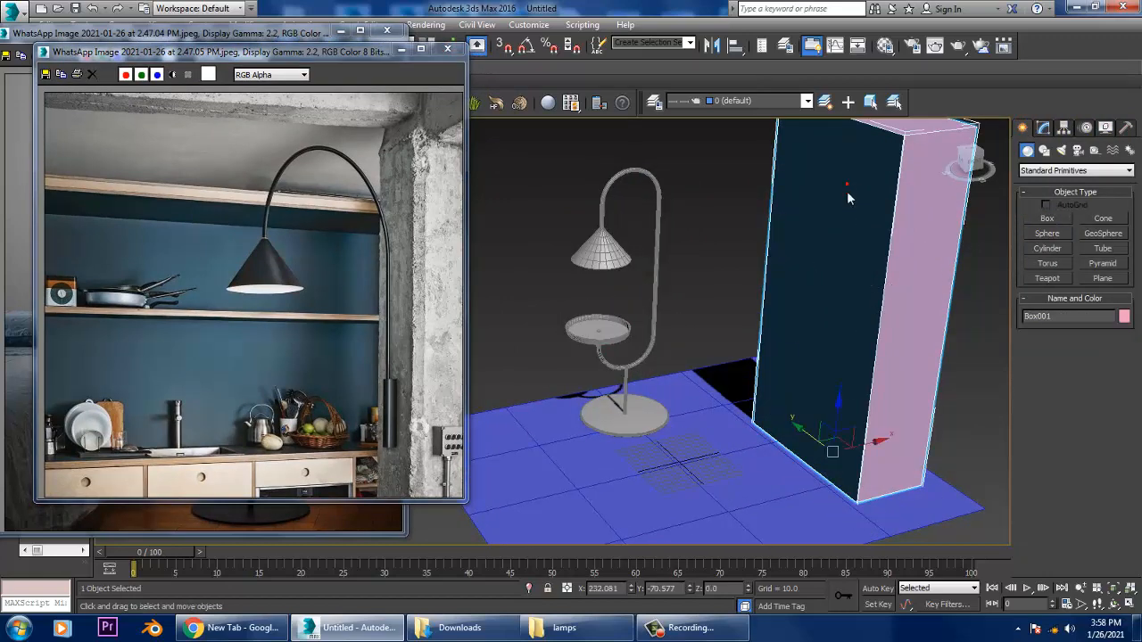
Select the five floor-lamp parts without the column or ground plane and move them far along negative X, clear of the ground plane
alt+middle_drag(914, 284, 894, 271)
key(alt+w)
middle_click(880, 237)
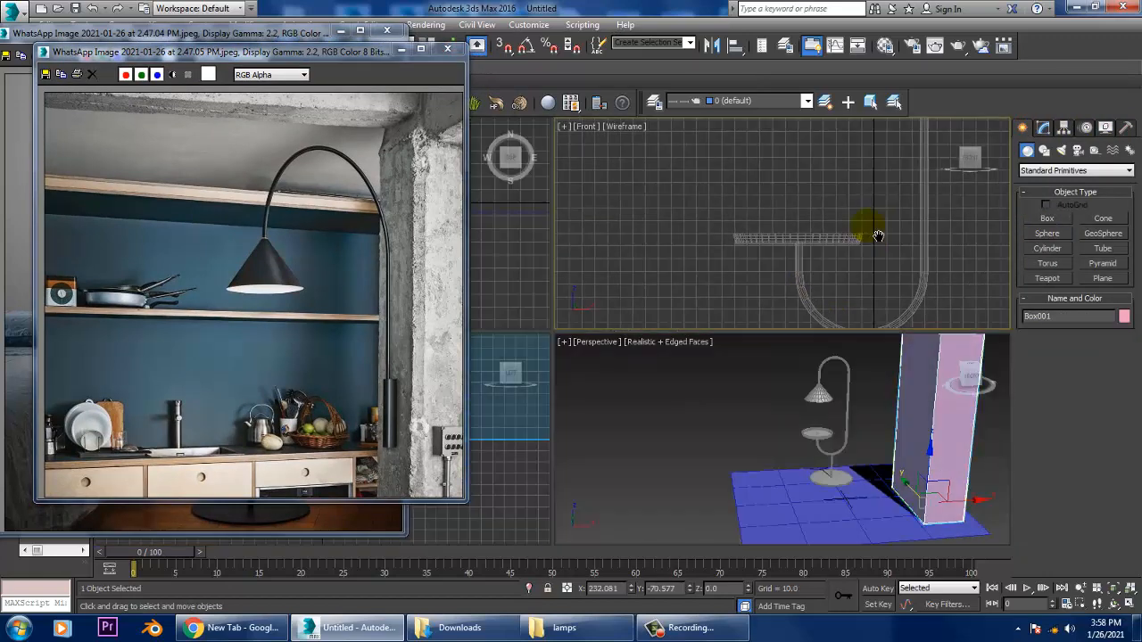
key(alt+w)
scroll(890, 262, down, 10)
scroll(791, 296, up, 6)
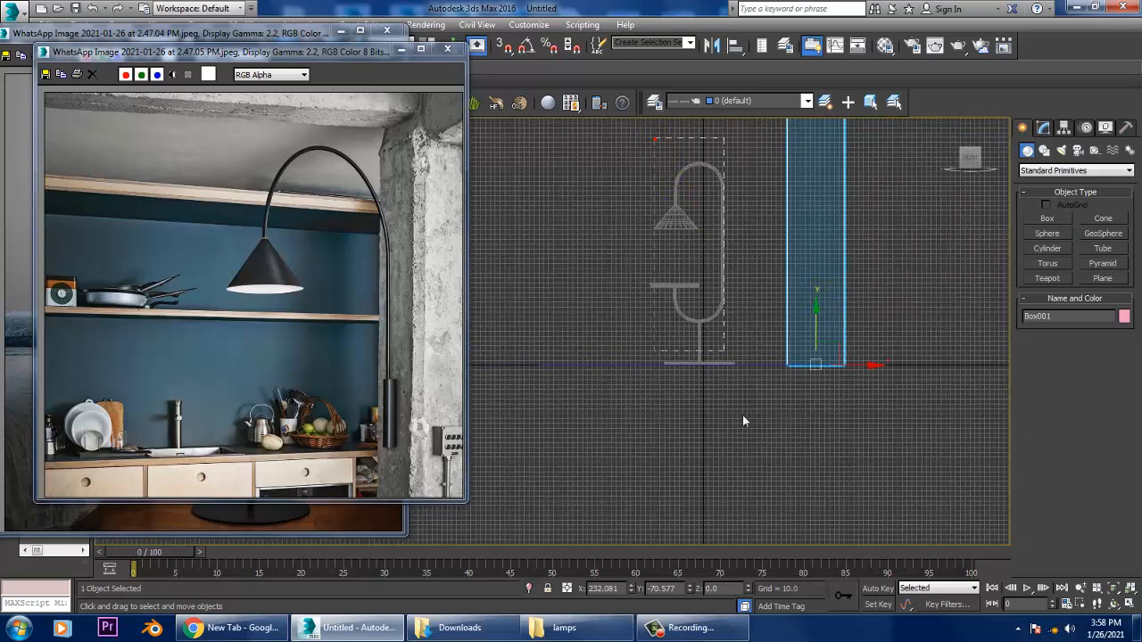
drag(744, 416, 748, 427)
alt+drag(804, 265, 917, 479)
drag(736, 291, 403, 289)
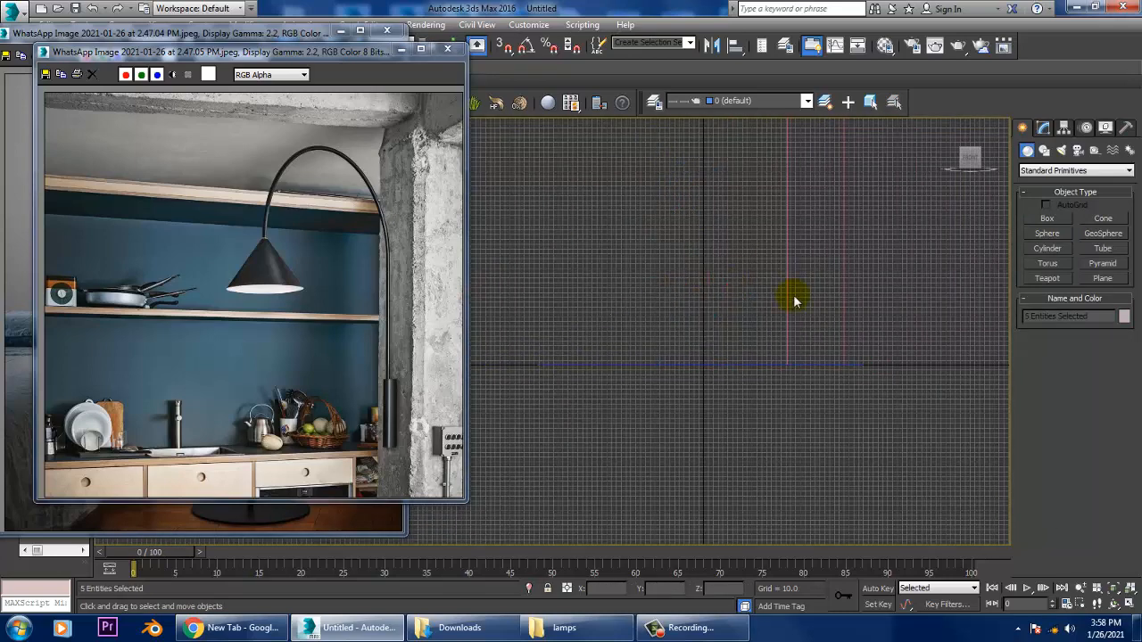
middle_drag(796, 298, 882, 387)
click(1046, 152)
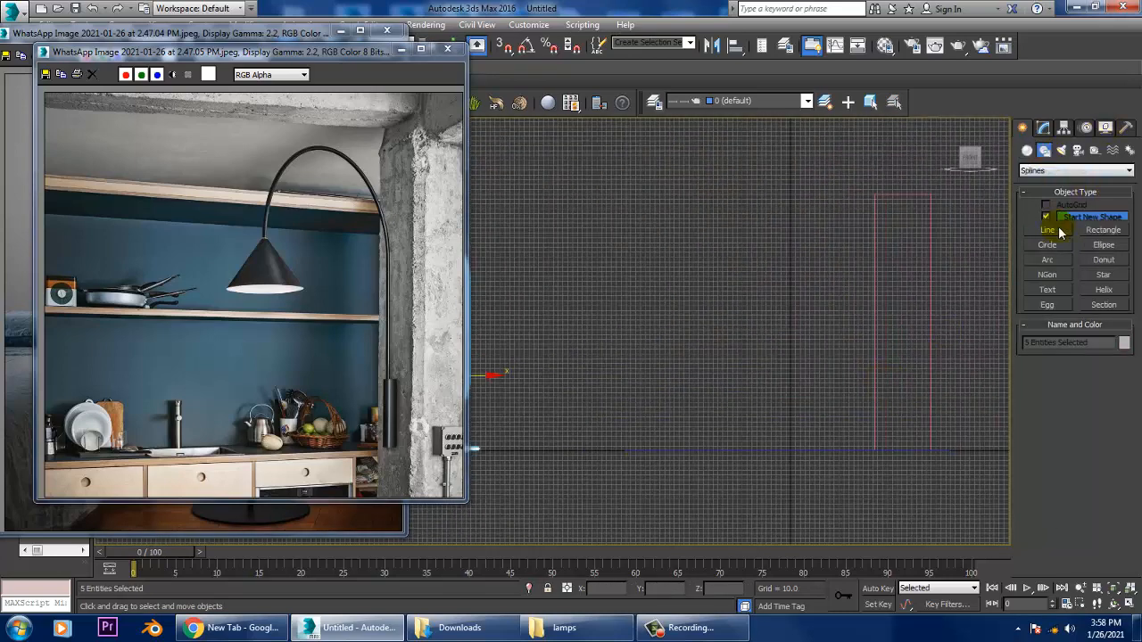
click(1045, 229)
click(880, 379)
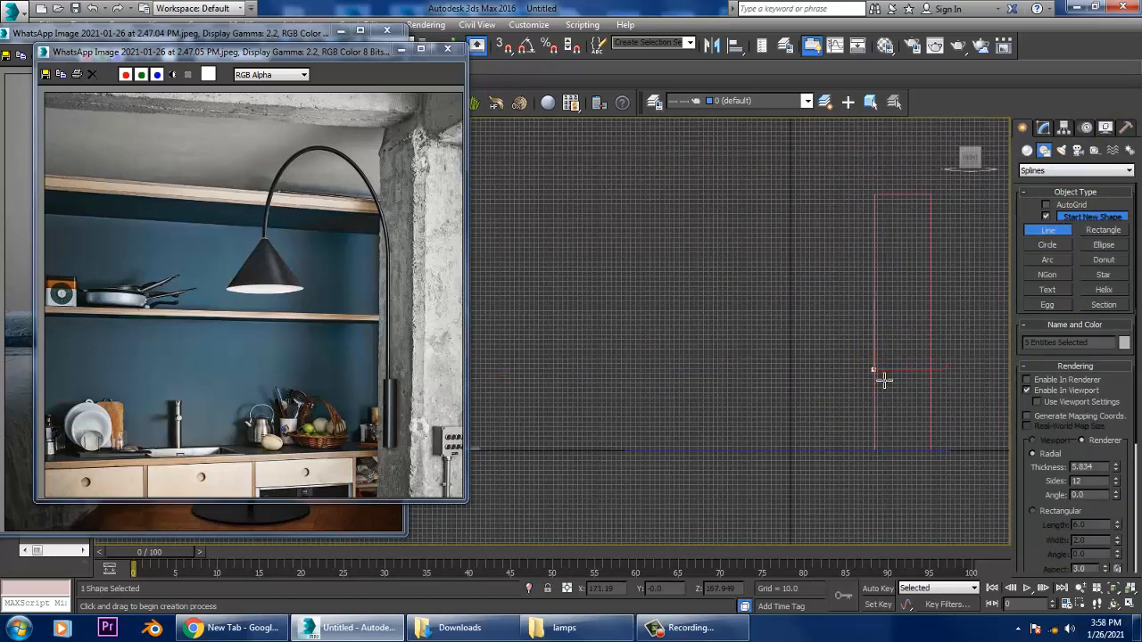
click(882, 239)
click(790, 133)
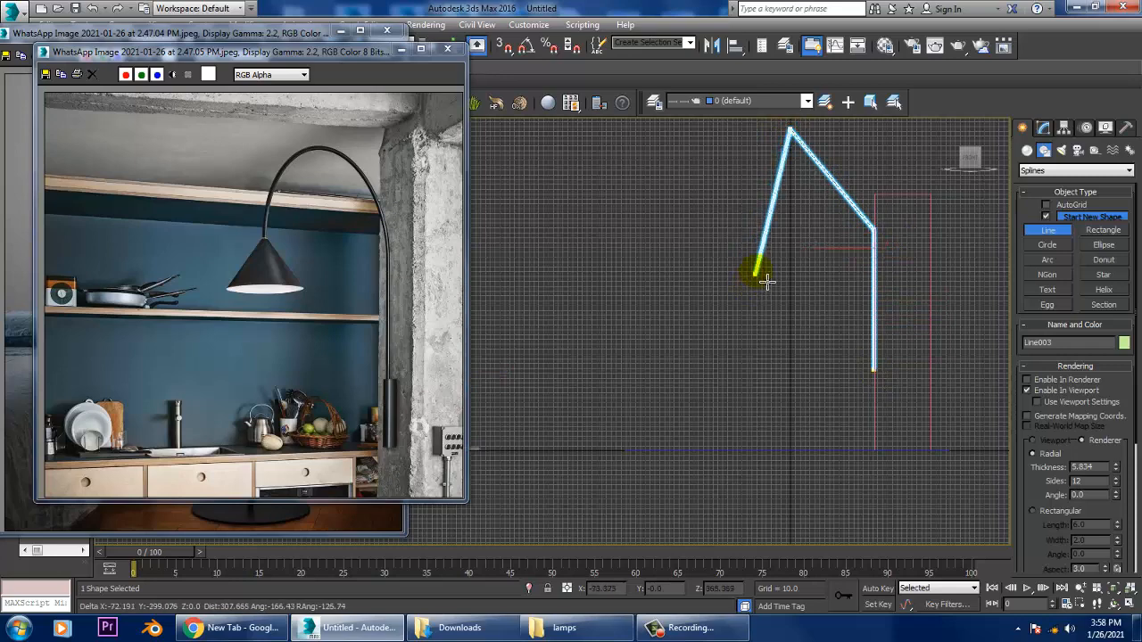
click(755, 236)
right_click(755, 236)
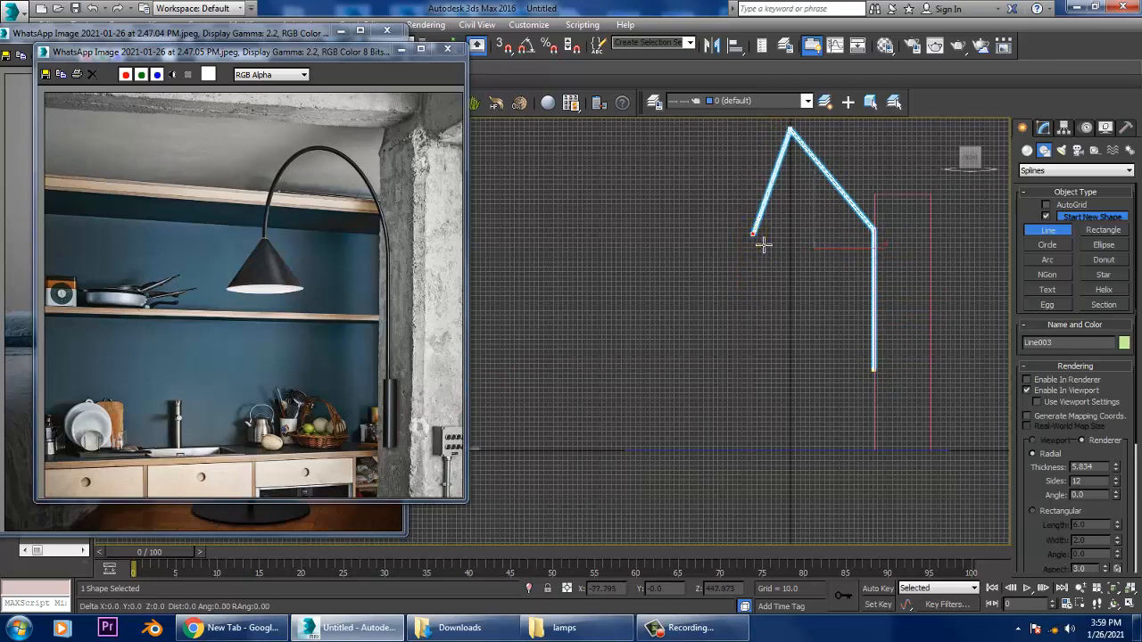
right_click(755, 235)
middle_drag(899, 230, 922, 339)
key(1)
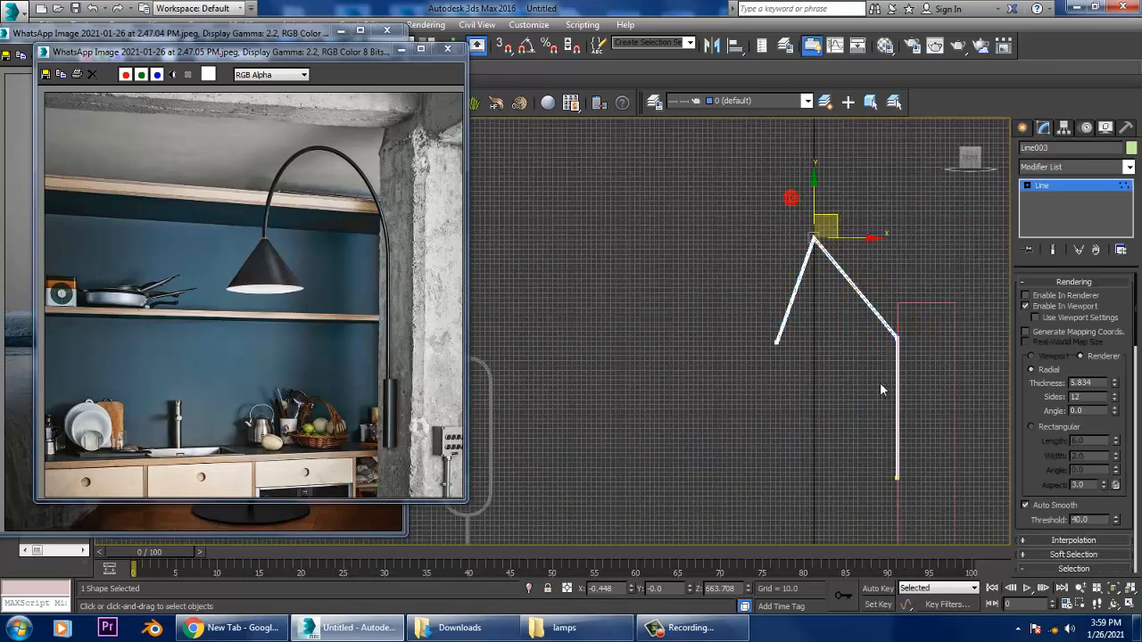
scroll(1050, 496, down, 10)
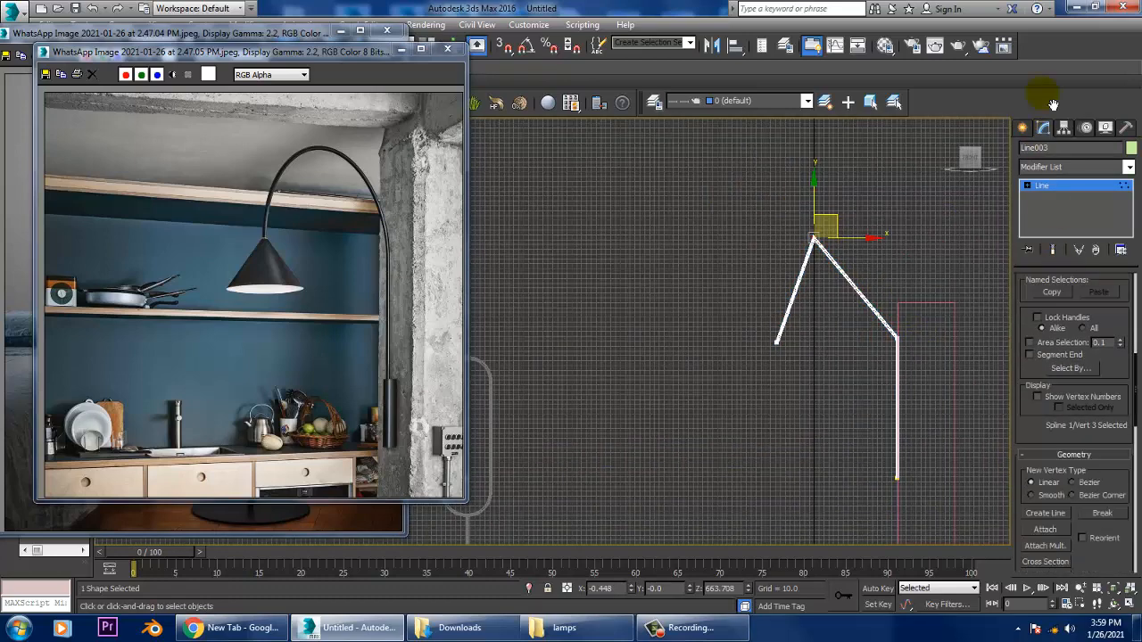
scroll(1062, 446, down, 6)
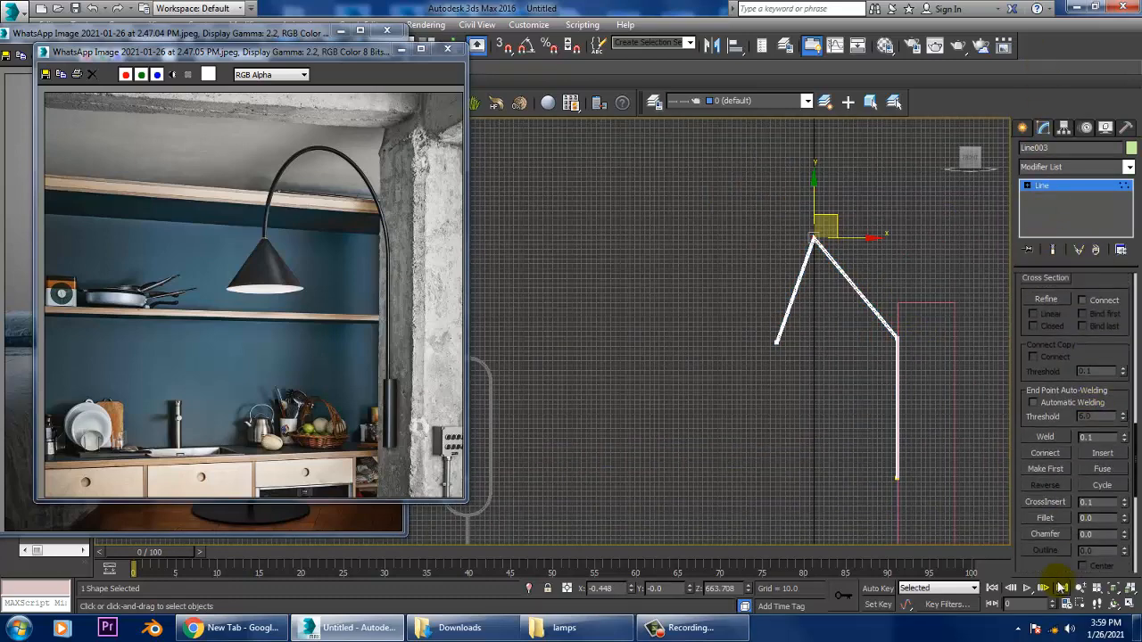
click(1048, 519)
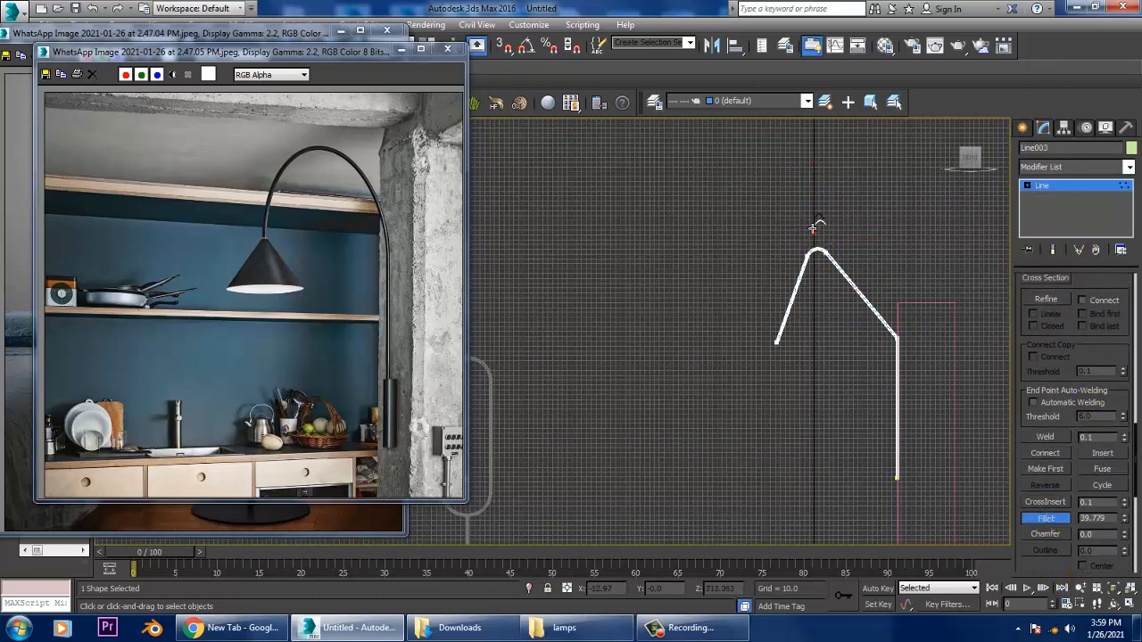
drag(813, 228, 819, 172)
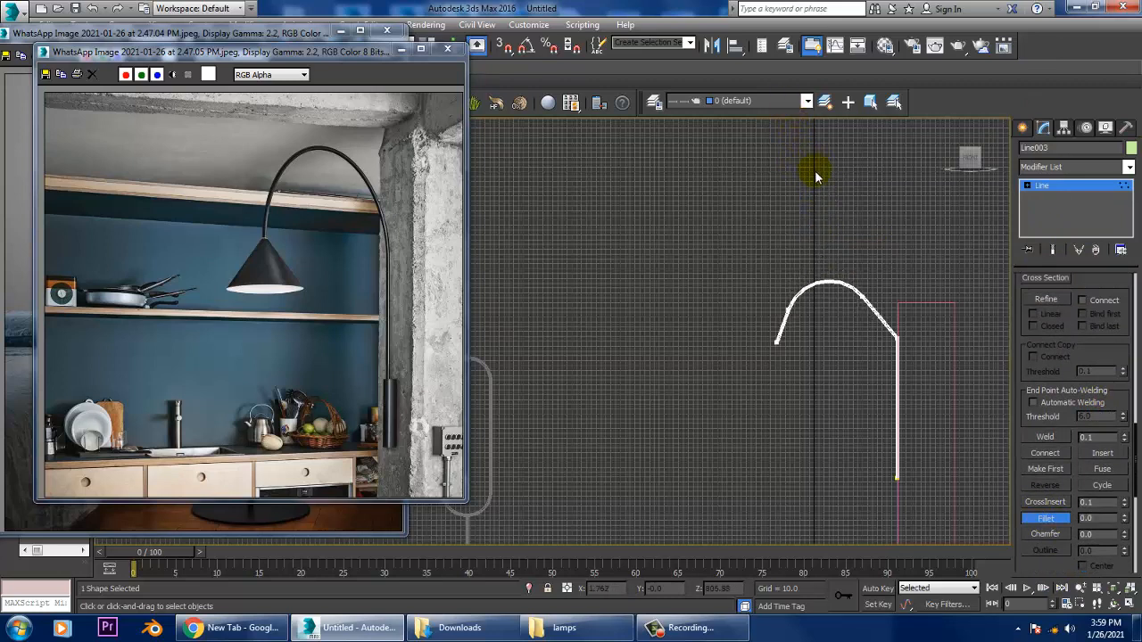
click(1035, 186)
key(Delete)
Draw a four-point line in the front view, rising about 603 along the column's edge, across away from the column, and back down
click(1022, 127)
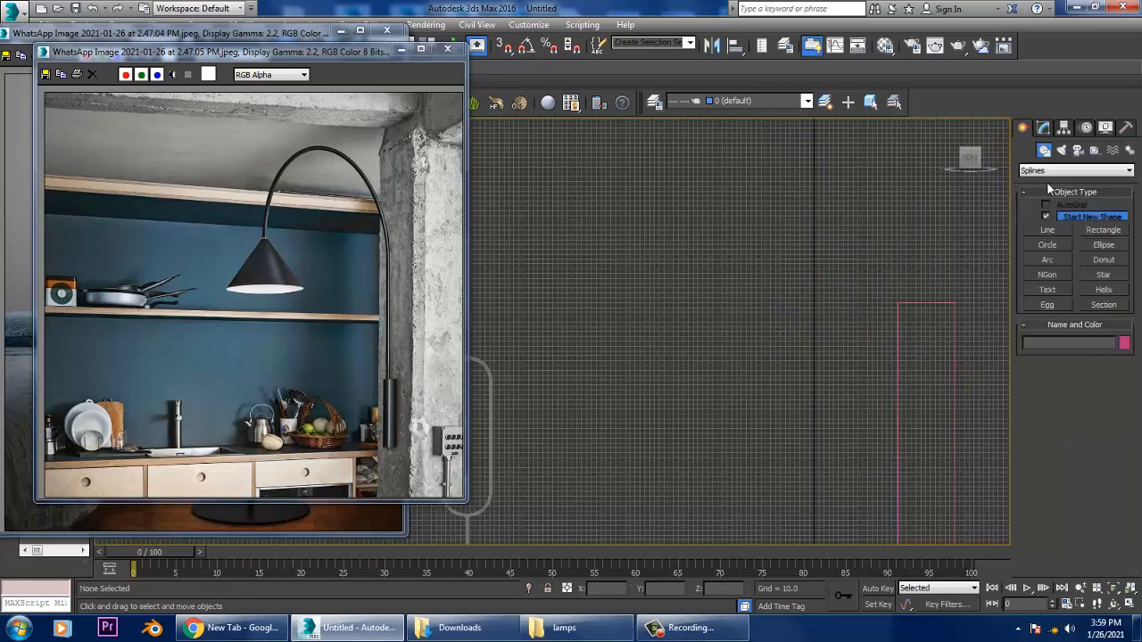
click(1056, 231)
middle_drag(914, 508, 903, 401)
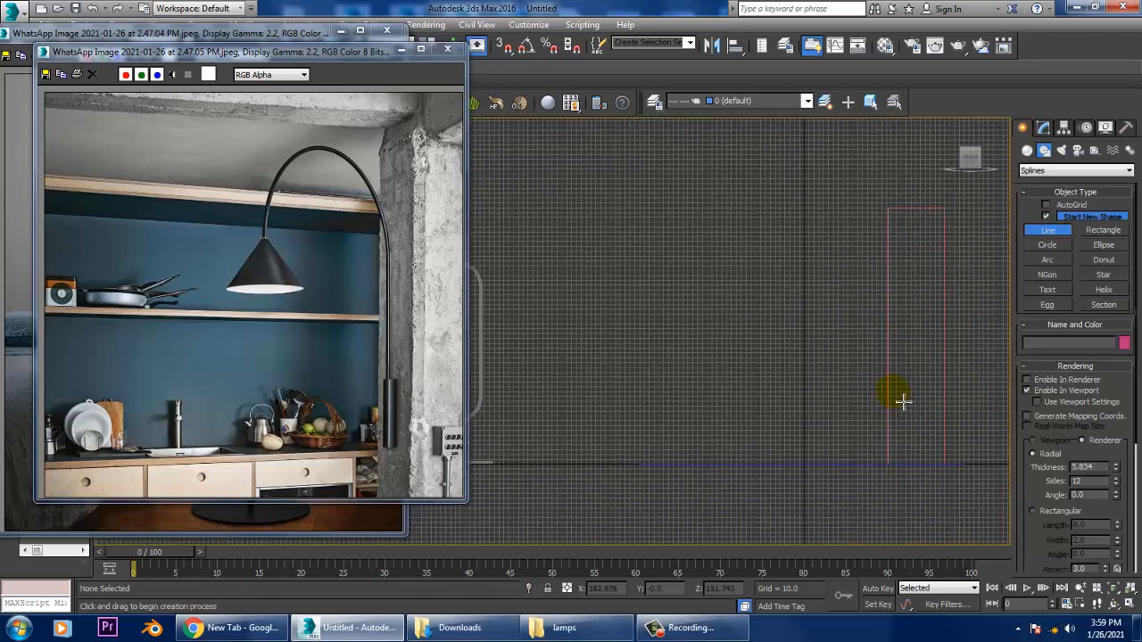
click(892, 392)
middle_drag(895, 180, 897, 280)
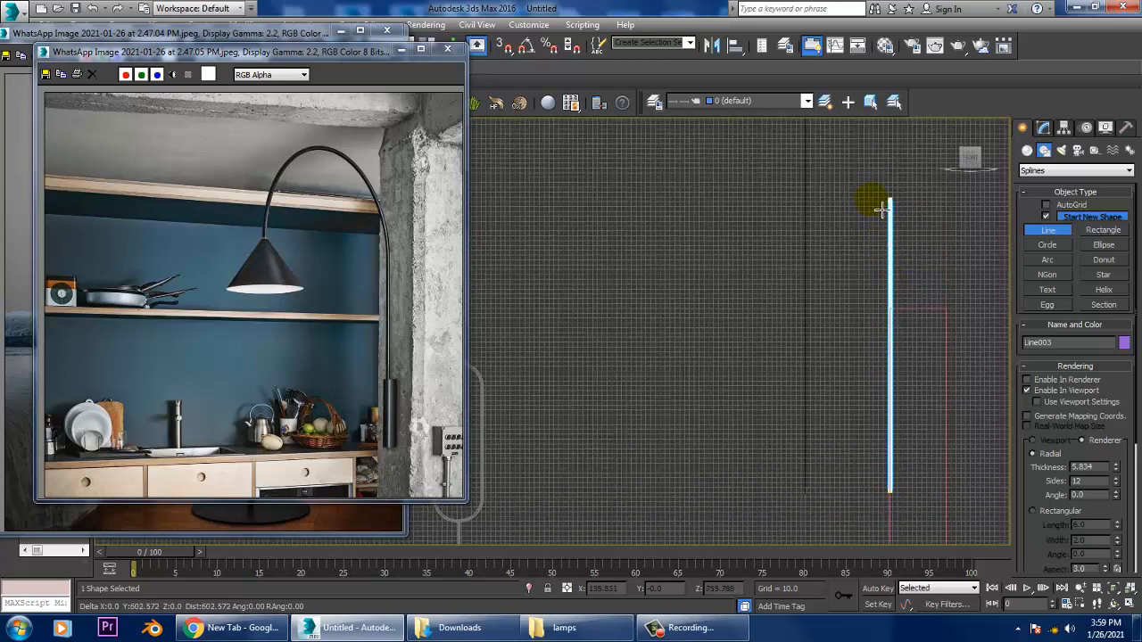
click(883, 201)
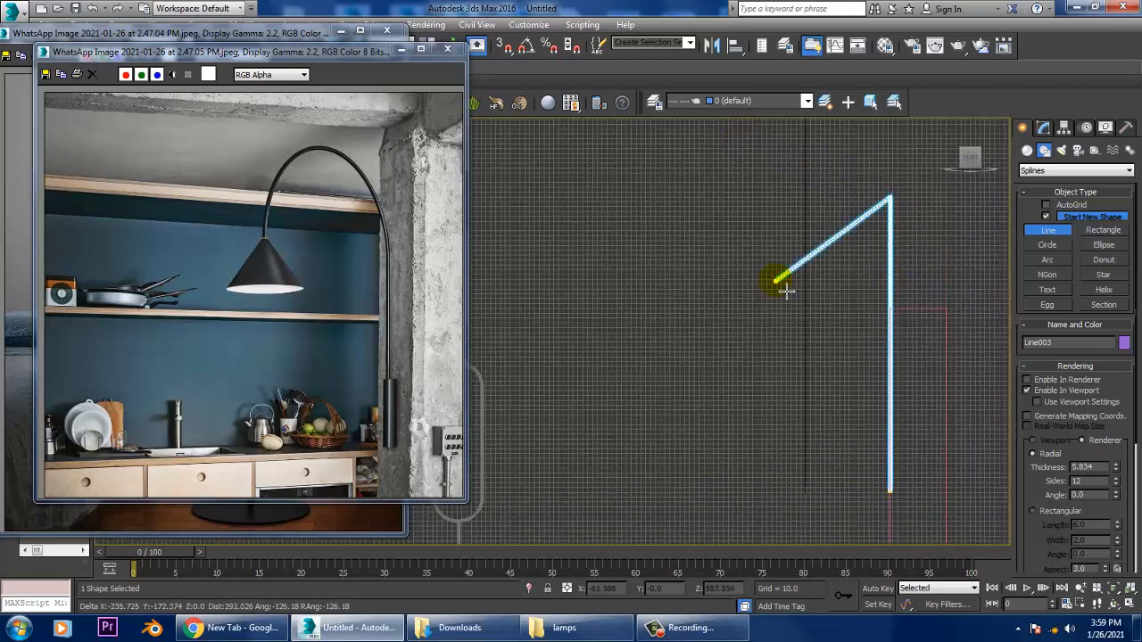
click(749, 180)
click(738, 304)
right_click(738, 304)
right_click(738, 303)
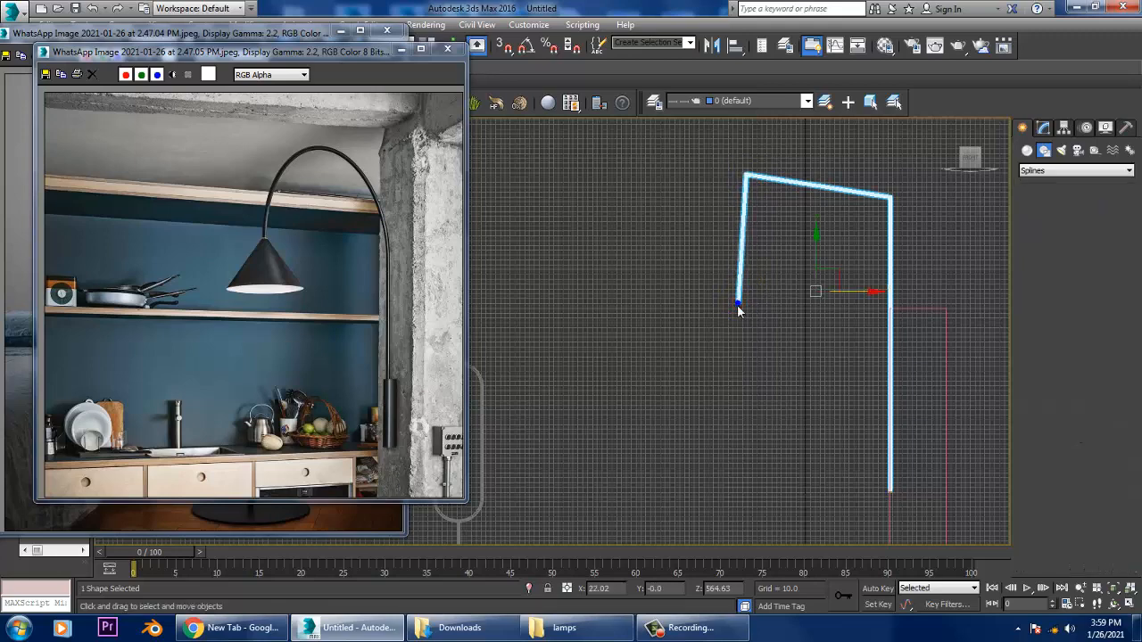
Fillet the line's two upper corners by about 149 to form the lamp's rounded arc
middle_drag(776, 277, 773, 350)
key(1)
drag(668, 197, 1045, 331)
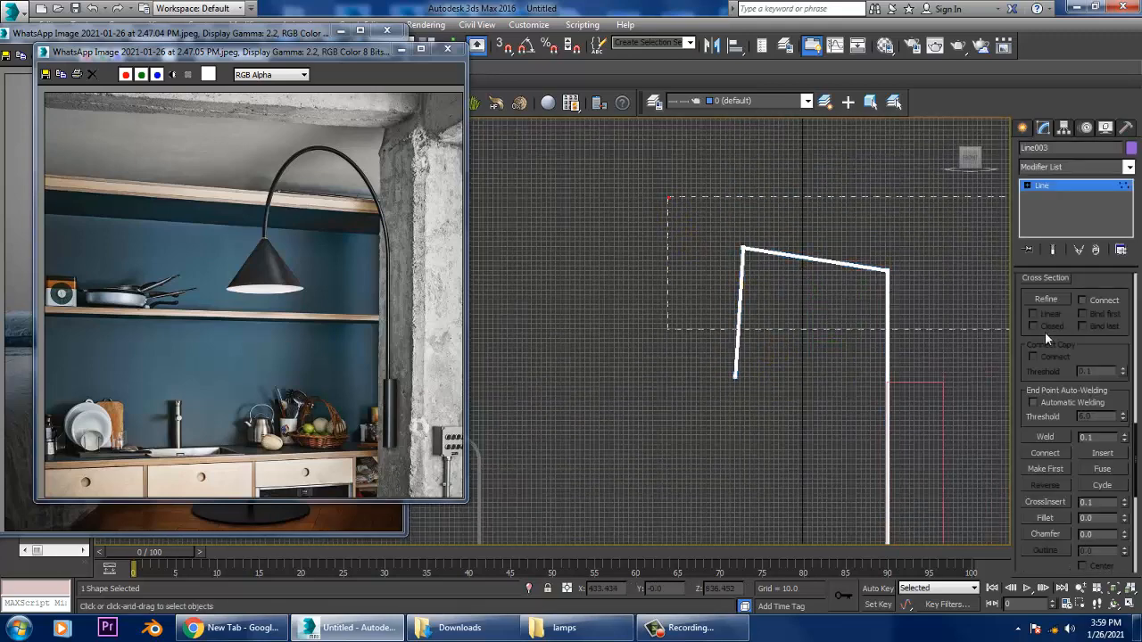
click(1045, 518)
drag(891, 284, 873, 207)
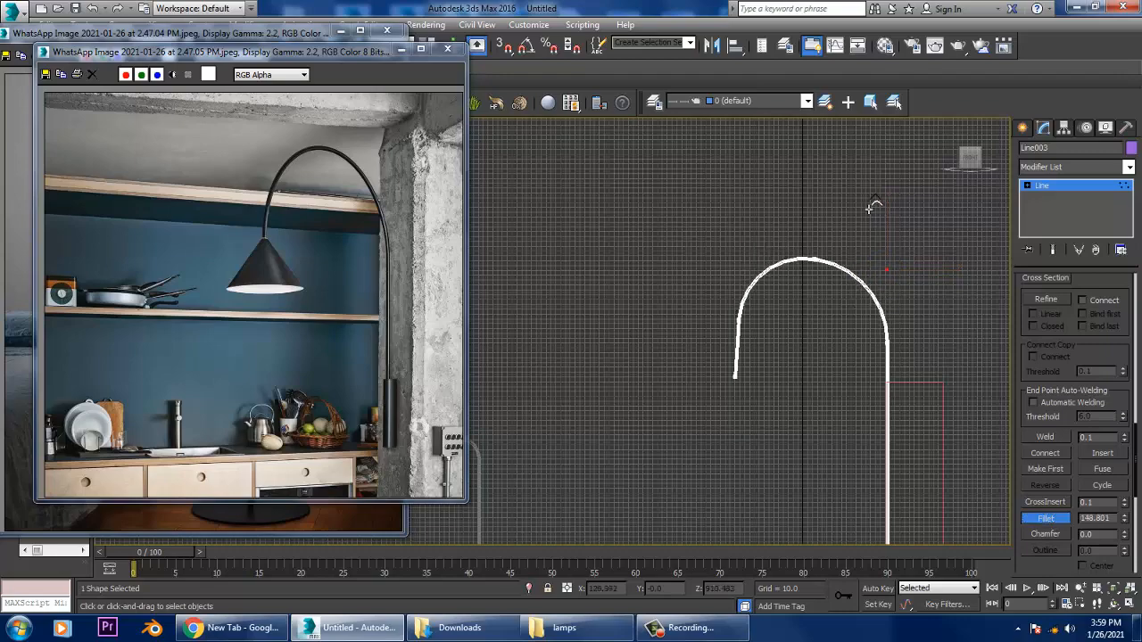
middle_drag(893, 275, 873, 173)
scroll(875, 183, down, 2)
scroll(855, 272, up, 2)
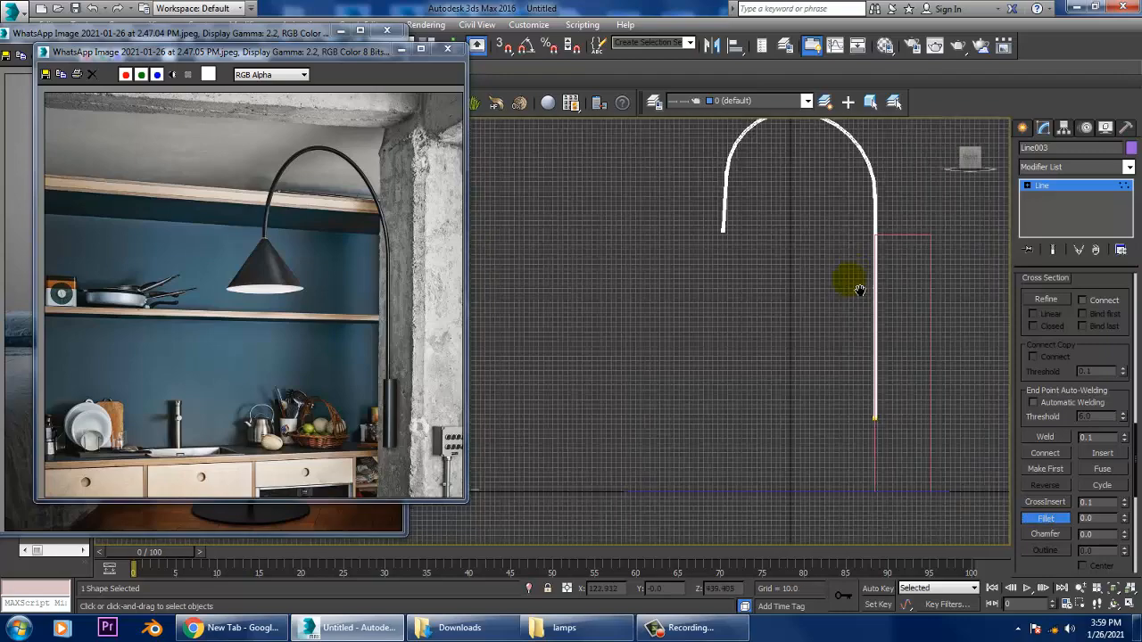
middle_drag(877, 293, 903, 299)
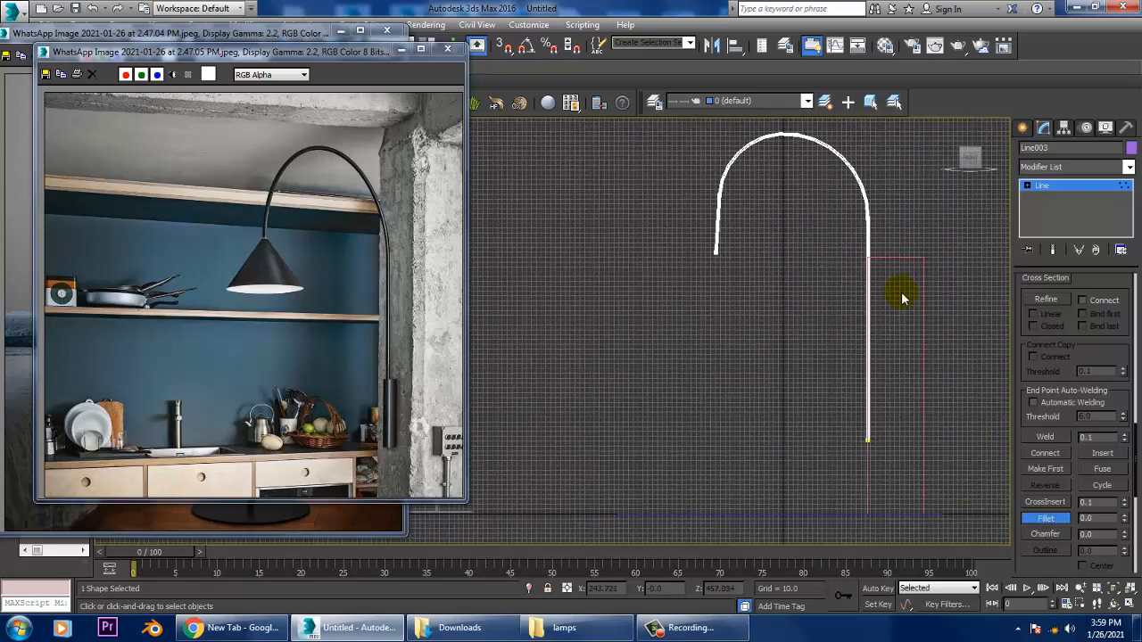
Copy the floor lamp's cone shade and place the copy near the free end of the new arc
click(1021, 128)
key(alt+w)
scroll(767, 389, down, 3)
scroll(806, 406, up, 3)
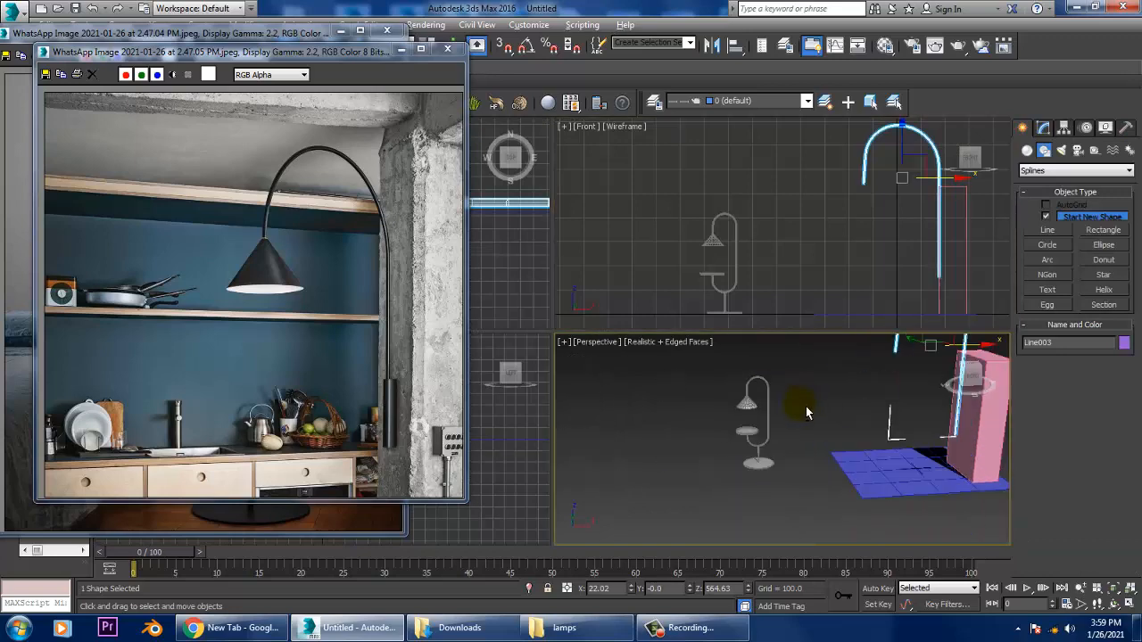
key(alt+w)
click(536, 323)
alt+middle_drag(539, 336, 583, 346)
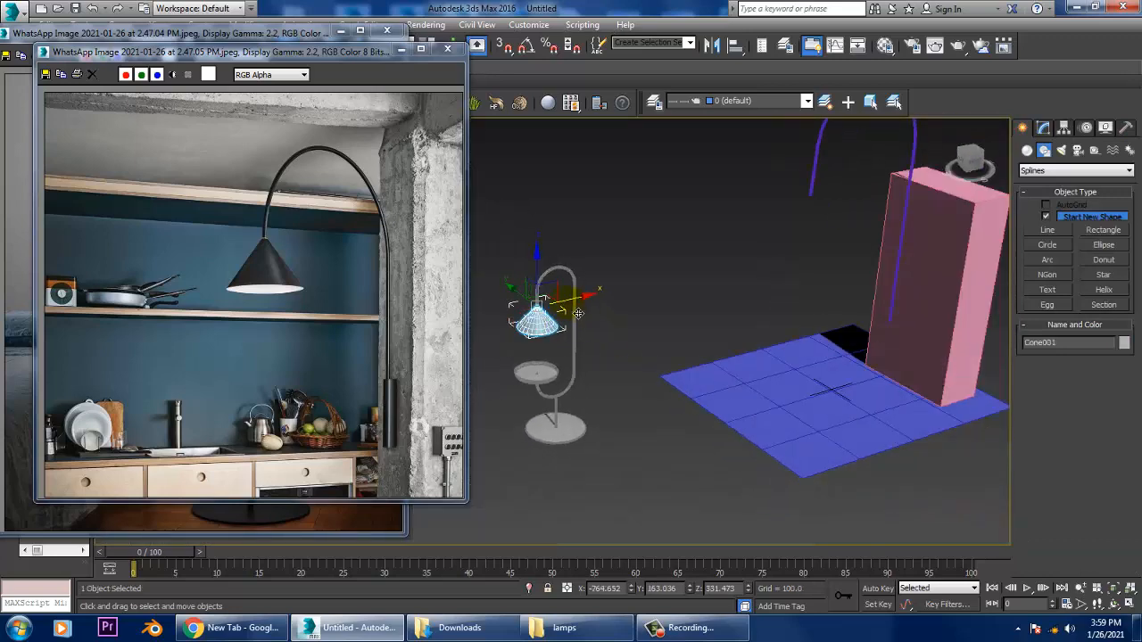
mouse_move(578, 312)
shift+mouse_down()
mouse_move(921, 223)
mouse_move(865, 234)
mouse_move(854, 249)
mouse_move(823, 174)
shift+mouse_up()
click(594, 373)
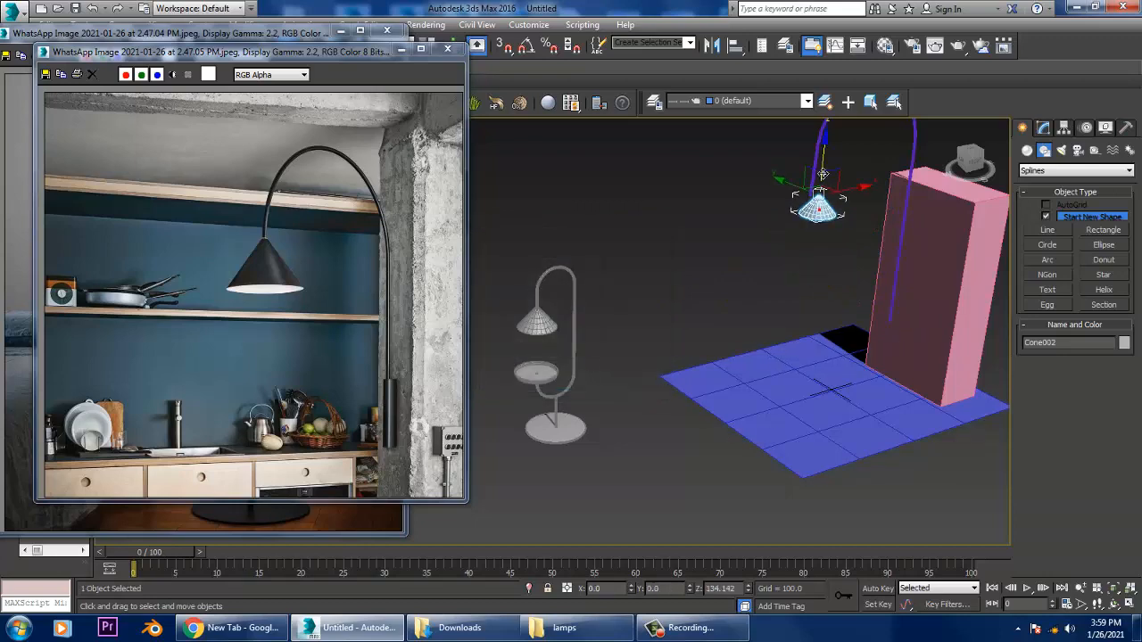
Move the copied cone shade in the top view onto the arc's line and along X toward its free end
key(alt+w)
right_click(486, 287)
key(alt+w)
key(z)
middle_drag(573, 294, 742, 228)
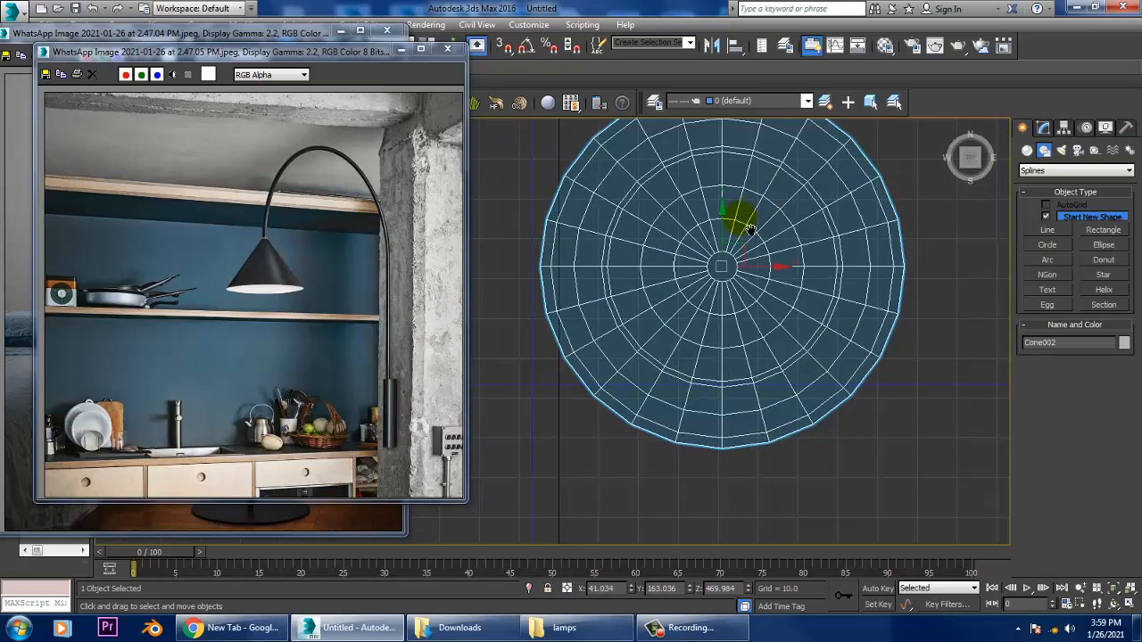
scroll(741, 230, down, 5)
scroll(751, 264, down, 3)
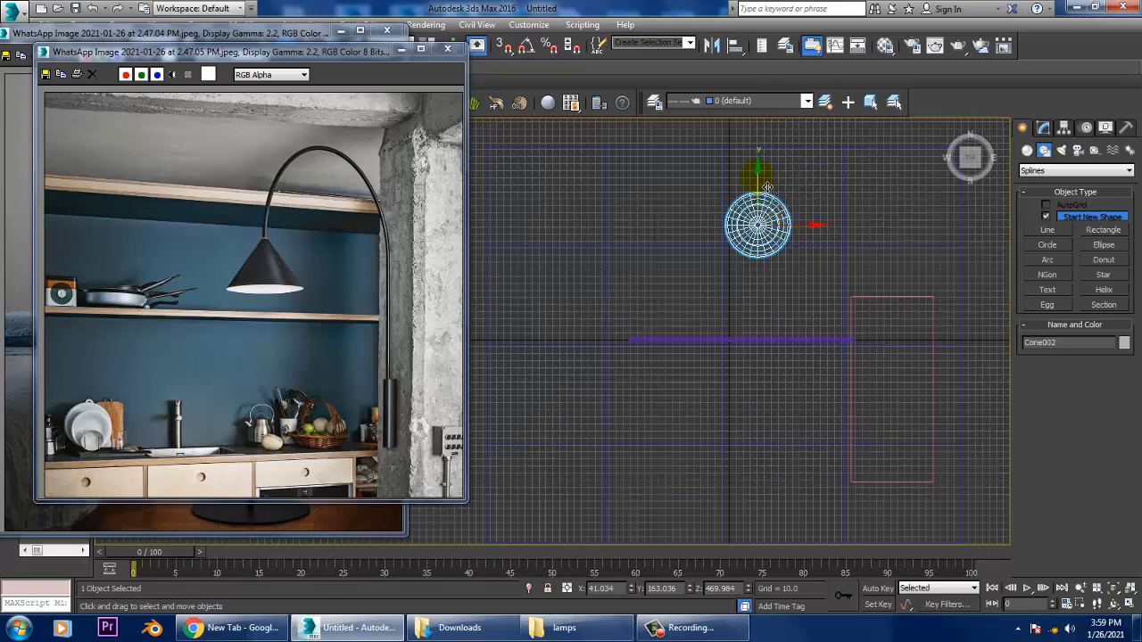
drag(768, 186, 785, 301)
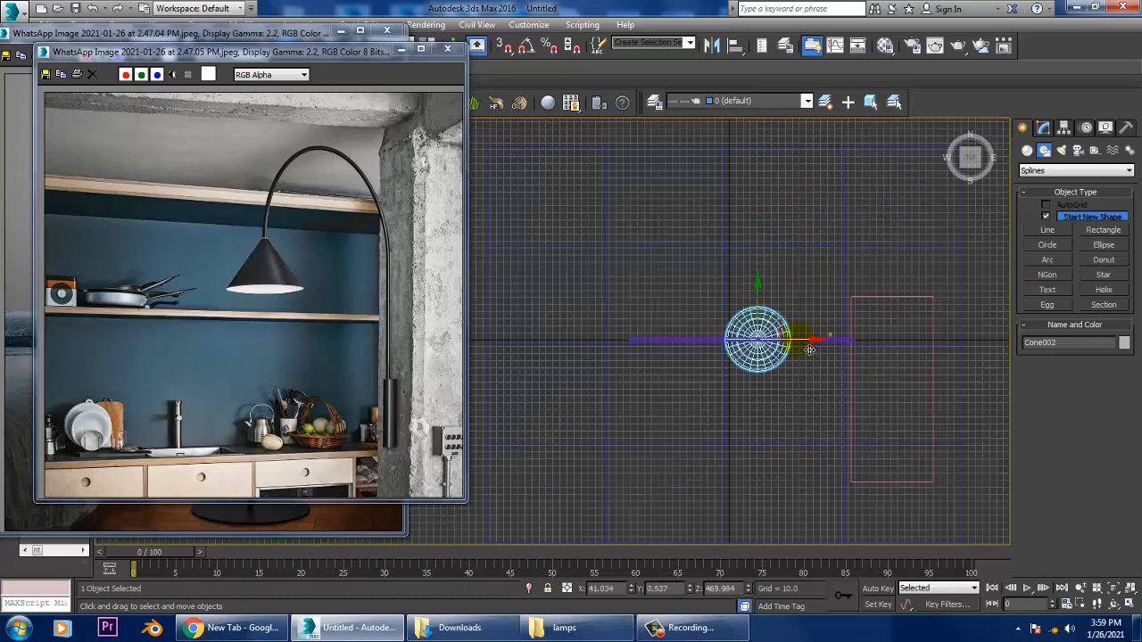
drag(809, 346, 684, 360)
Raise the copied cone shade along Z so its tip meets the arc's free end
key(alt+w)
right_click(928, 403)
key(alt+w)
key(z)
alt+middle_drag(842, 379, 790, 357)
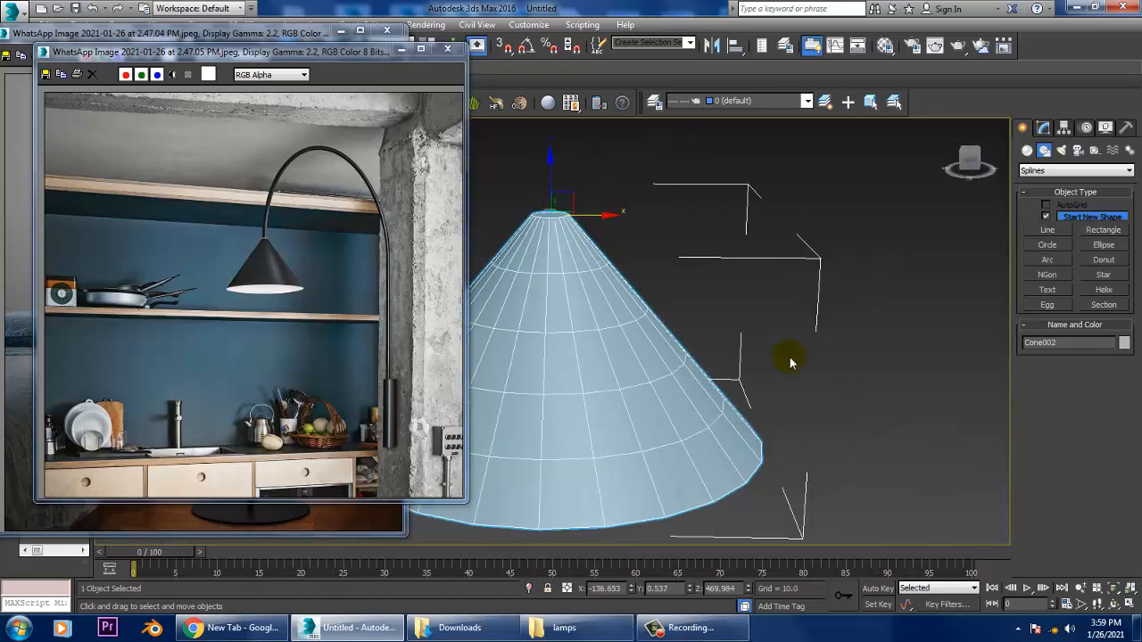
scroll(790, 357, down, 5)
drag(728, 237, 728, 142)
Scale the copied cone shade up uniformly to about 151% and nudge it into place under the arc's free end
key(r)
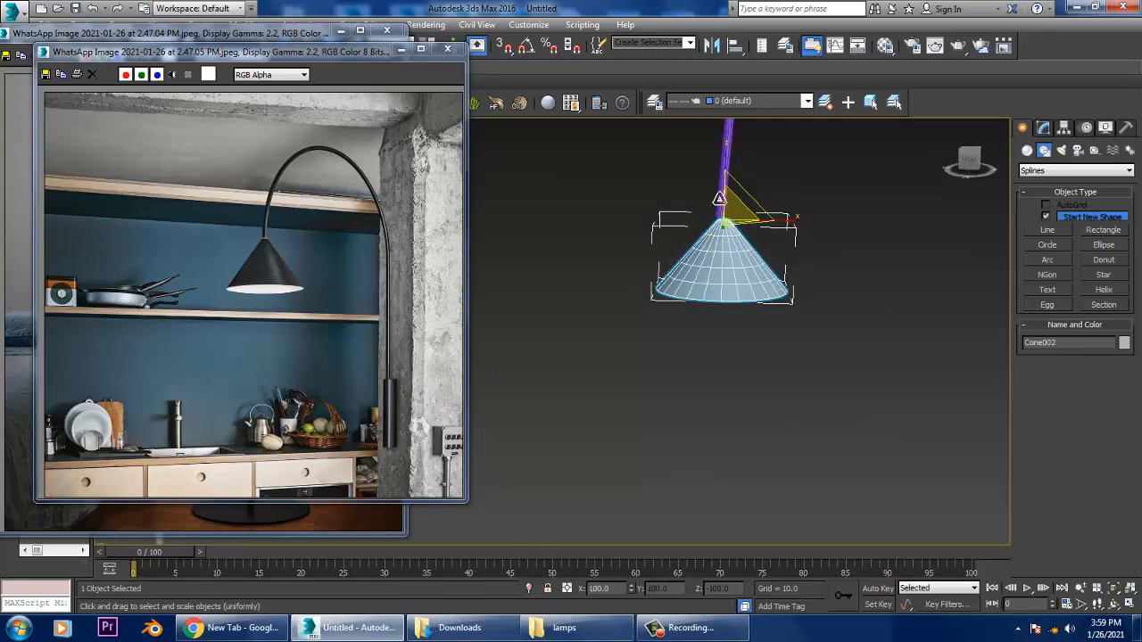
drag(720, 198, 764, 258)
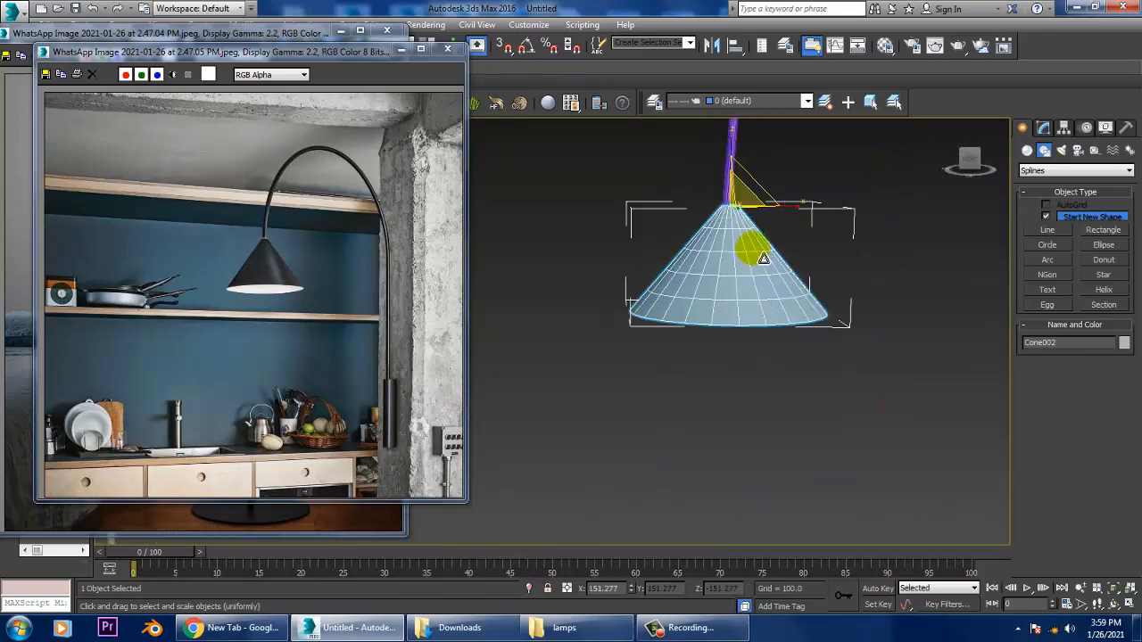
key(w)
scroll(759, 232, up, 5)
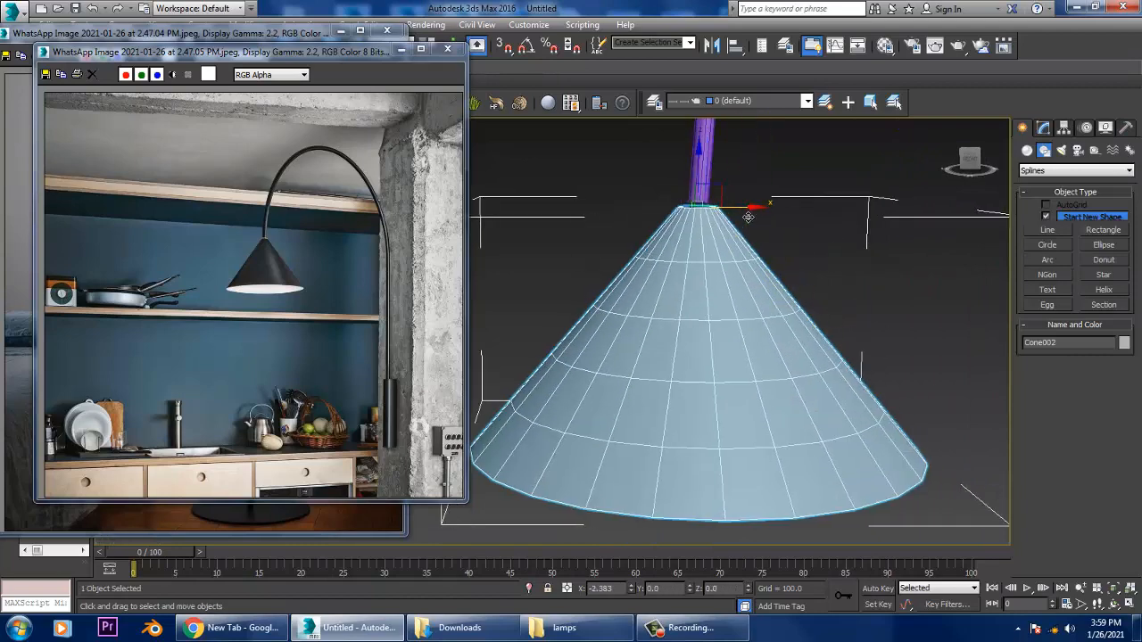
drag(748, 217, 751, 214)
scroll(709, 170, down, 8)
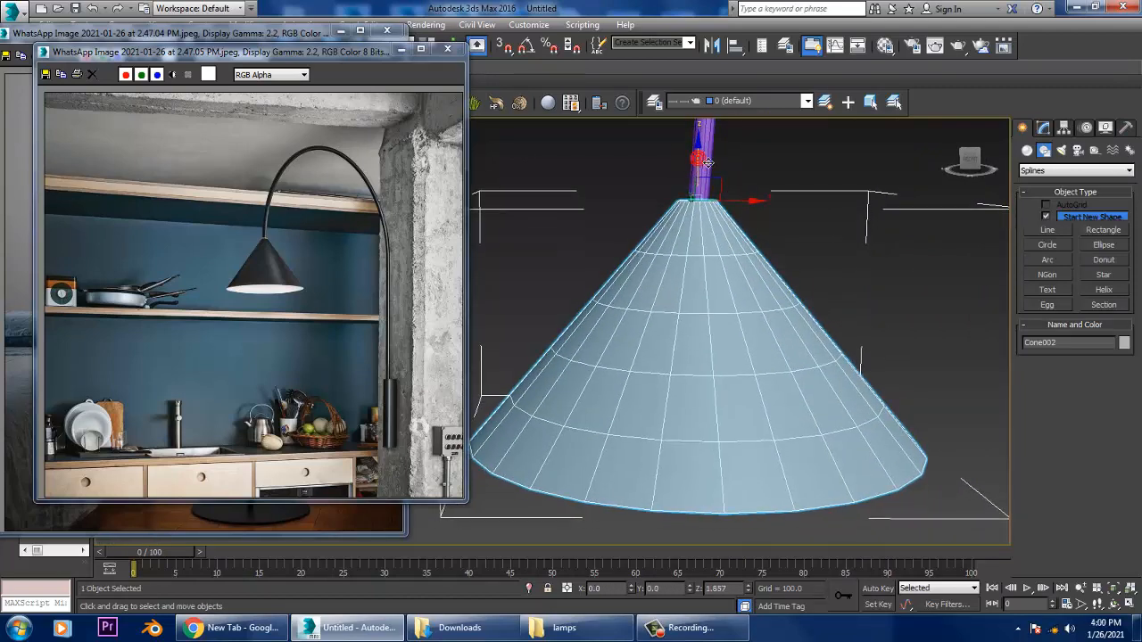
Increase the arc line's render thickness to about 9.334
alt+middle_drag(759, 273, 849, 344)
scroll(811, 321, up, 3)
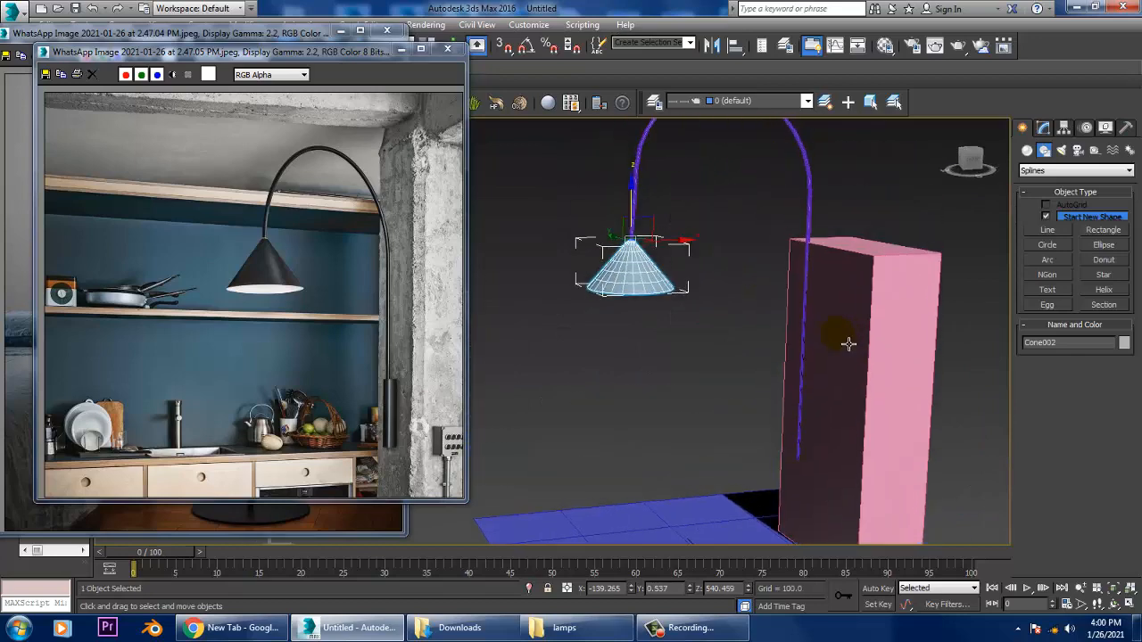
click(812, 178)
click(1044, 127)
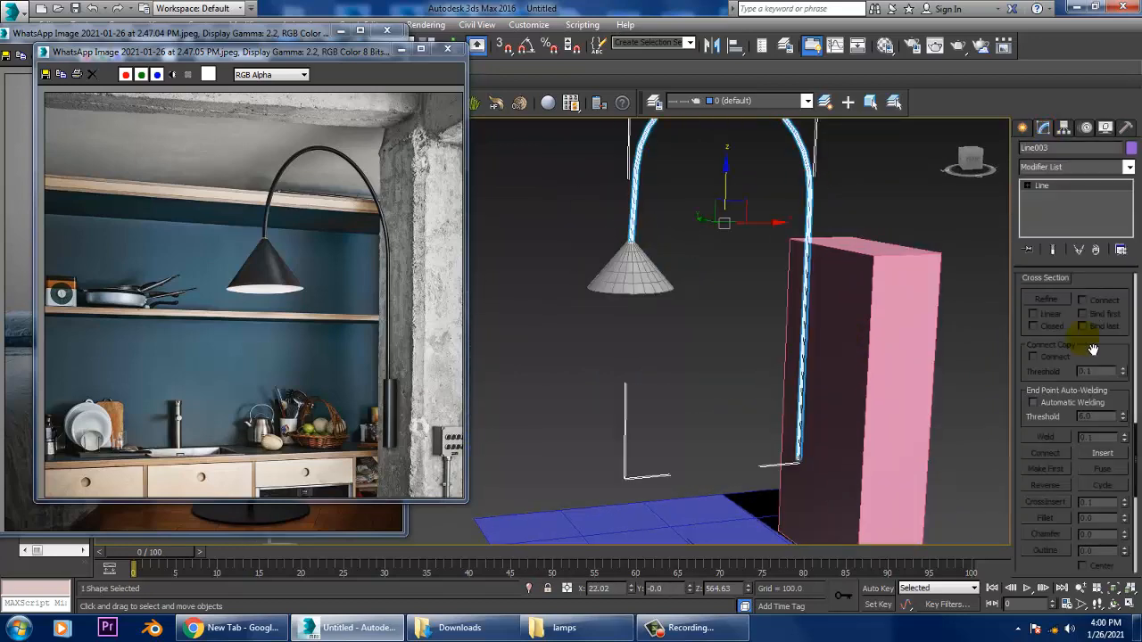
drag(1081, 300, 1081, 451)
drag(1048, 343, 1048, 541)
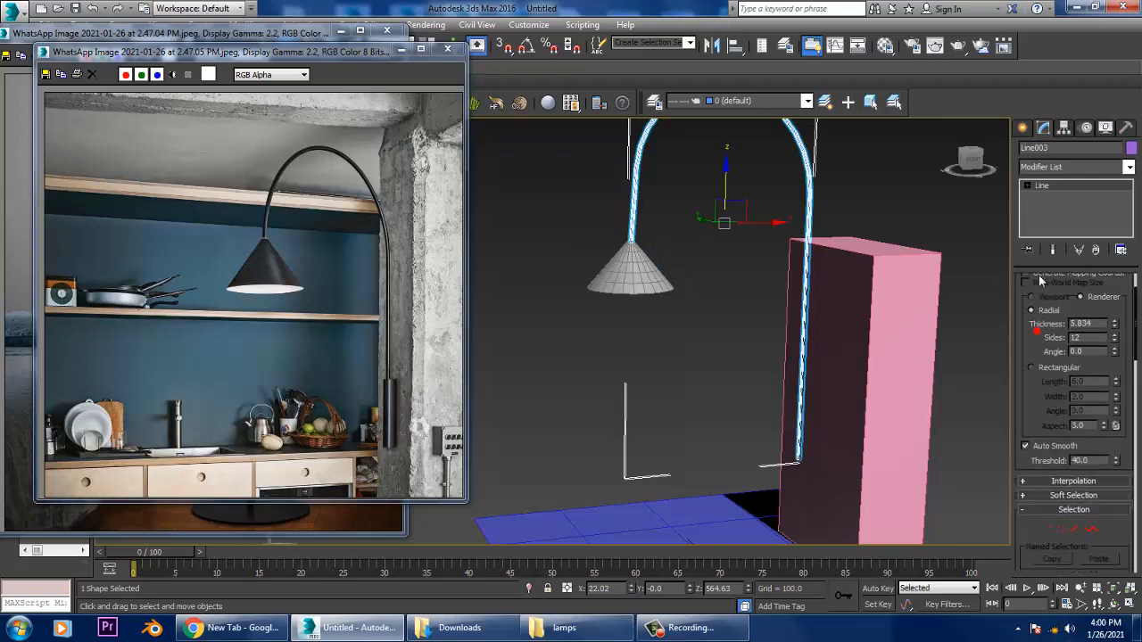
drag(1113, 325, 1119, 295)
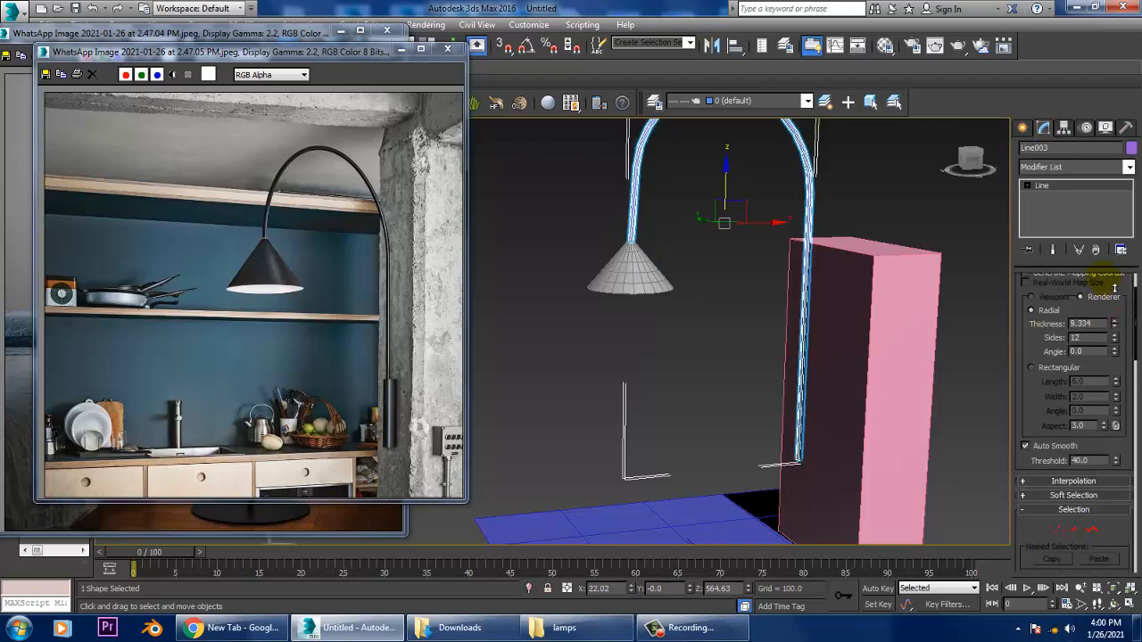
Draw a narrow upright box about 161.87 by 28.952 over the arc's lower end in the side view and centre it on the arc's line
middle_drag(886, 320, 869, 223)
click(1023, 127)
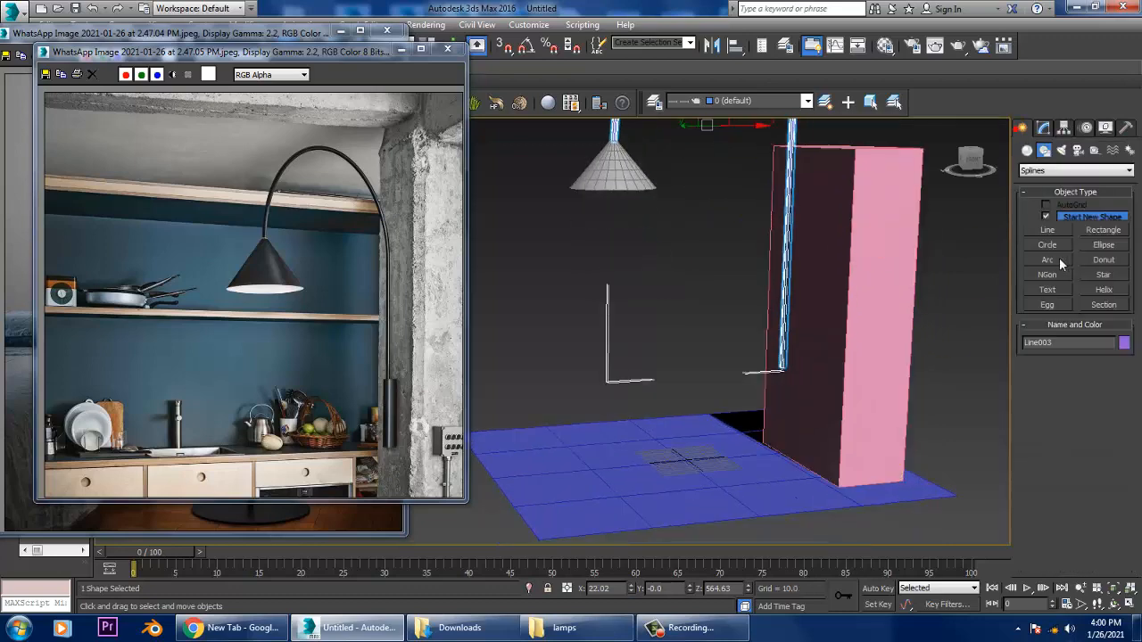
click(1028, 150)
click(1049, 220)
key(alt+w)
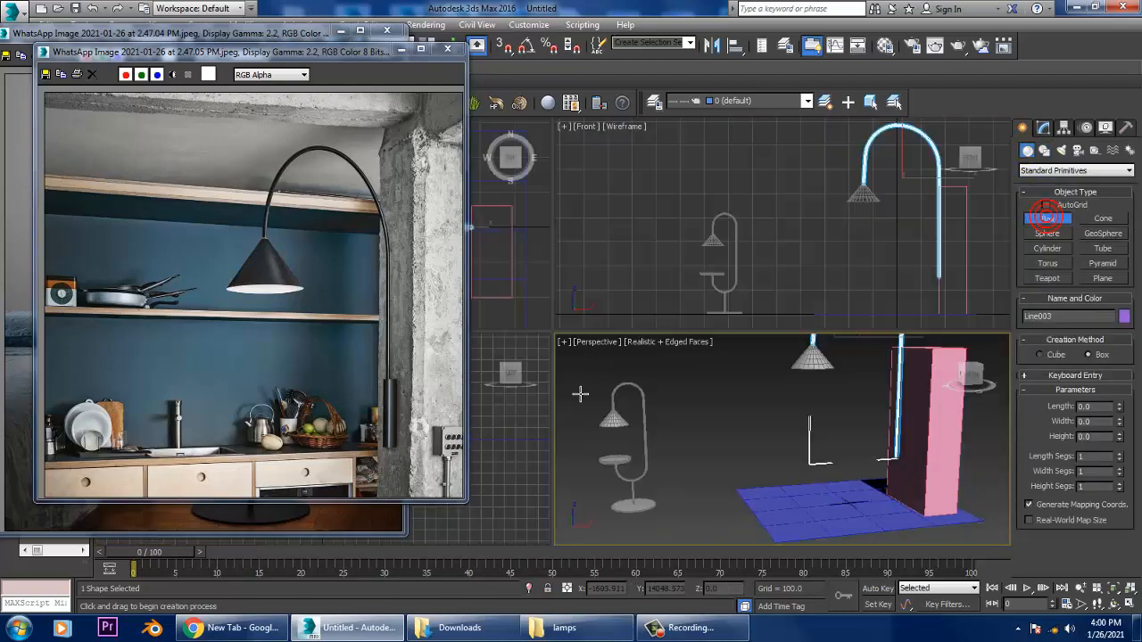
key(alt+w)
scroll(732, 394, up, 4)
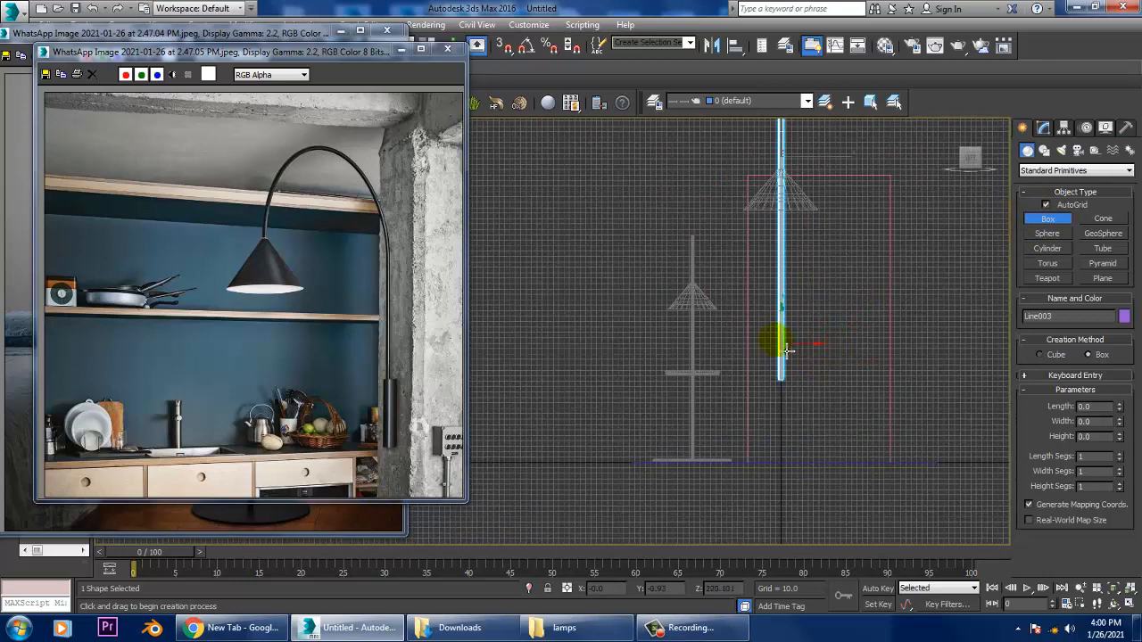
drag(772, 341, 789, 431)
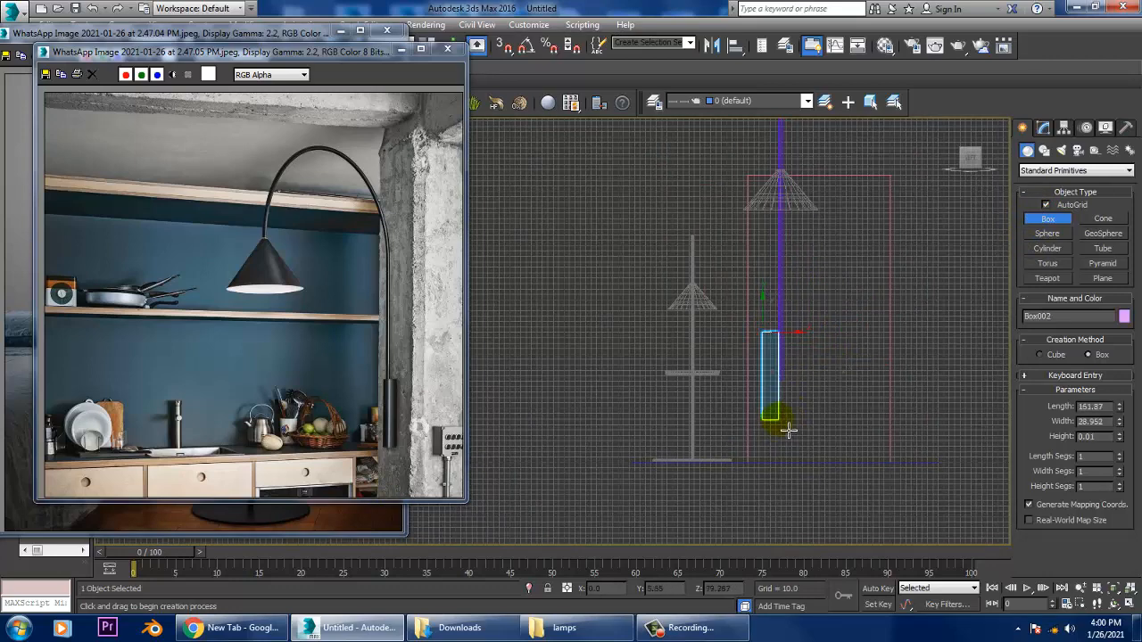
click(810, 375)
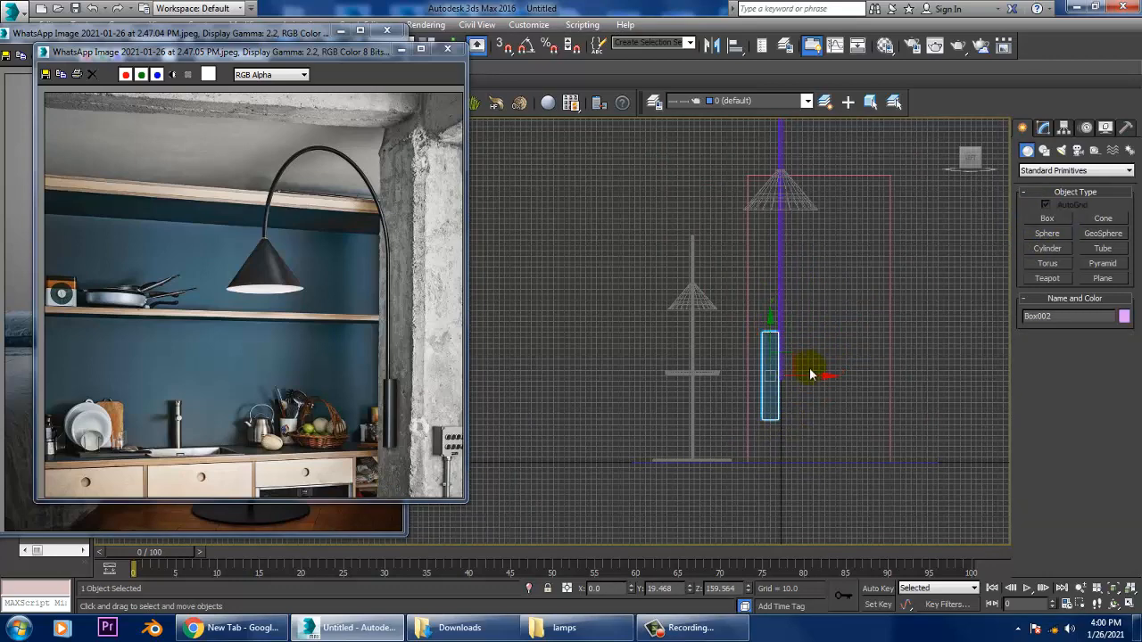
drag(817, 385, 826, 384)
Thicken the new narrow box by setting its height to about 20.2
key(alt+w)
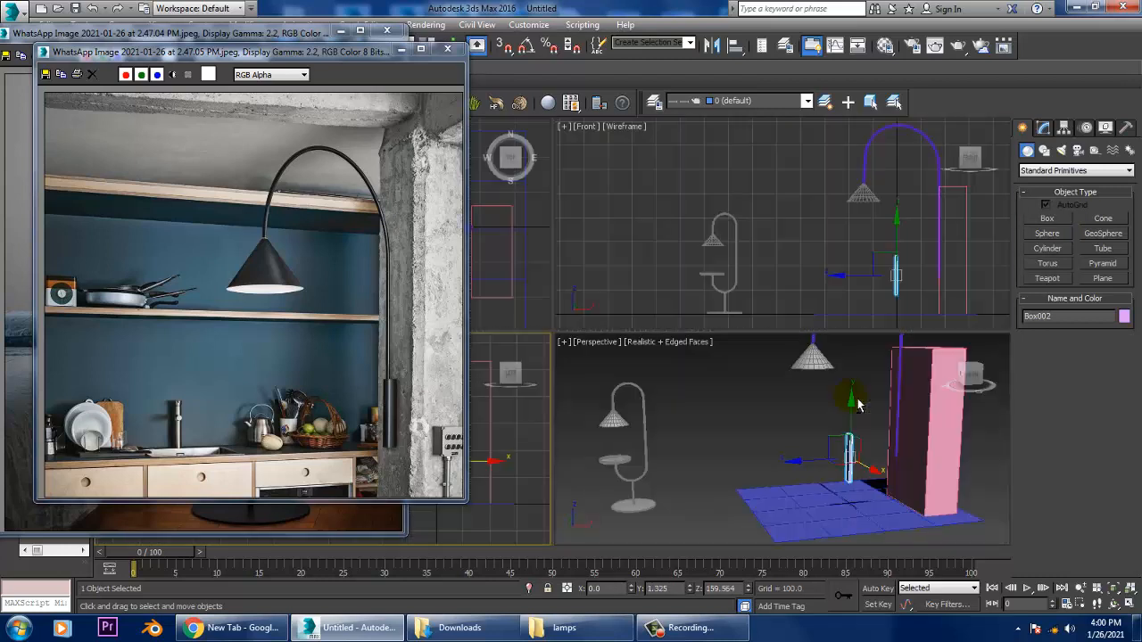
middle_click(860, 402)
key(z)
key(alt+w)
scroll(839, 382, down, 5)
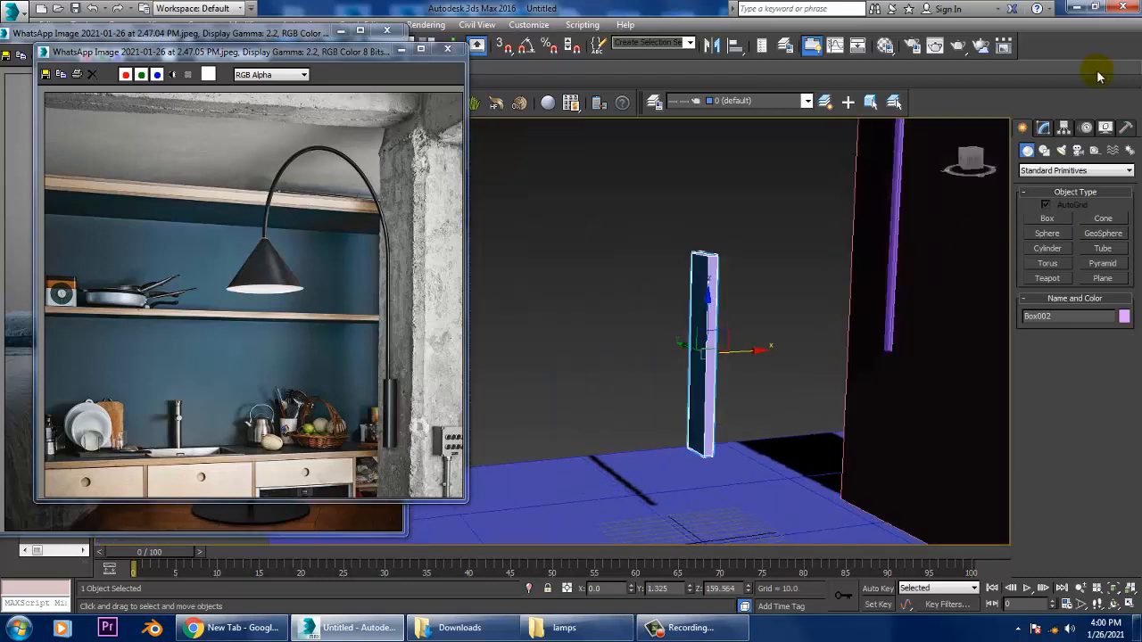
click(1044, 128)
mouse_move(1118, 312)
mouse_down()
mouse_move(1118, 285)
mouse_move(1118, 326)
mouse_up()
key(ctrl+z)
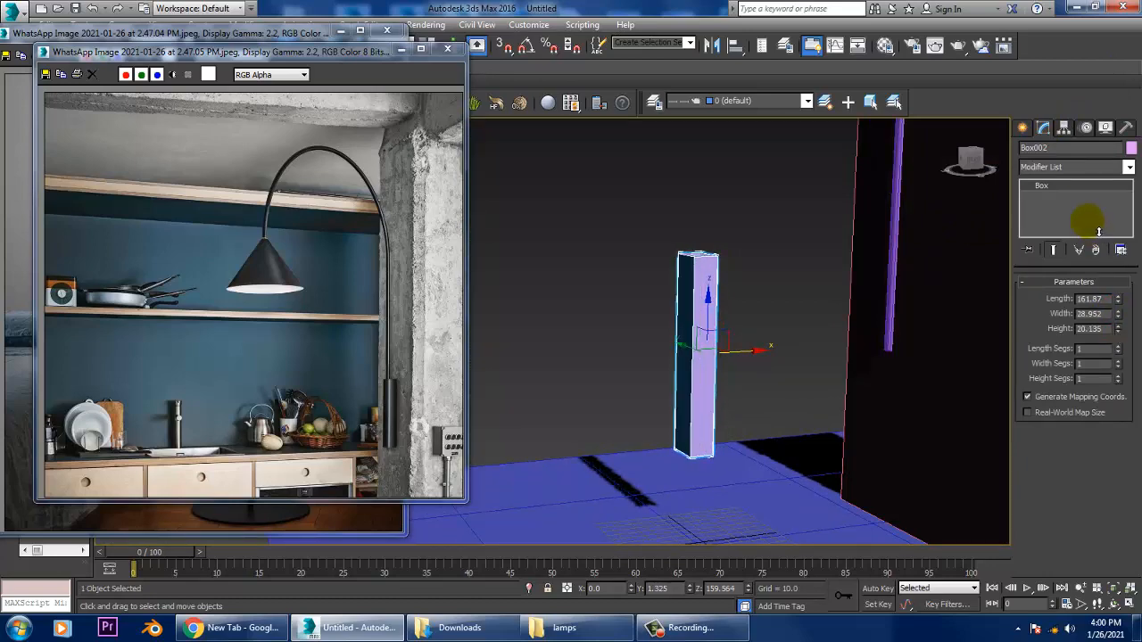
Convert the narrow box to an Editable Poly and chamfer its two outer vertical edges by about 12.649 with 6 segments
scroll(759, 300, up, 3)
right_click(663, 259)
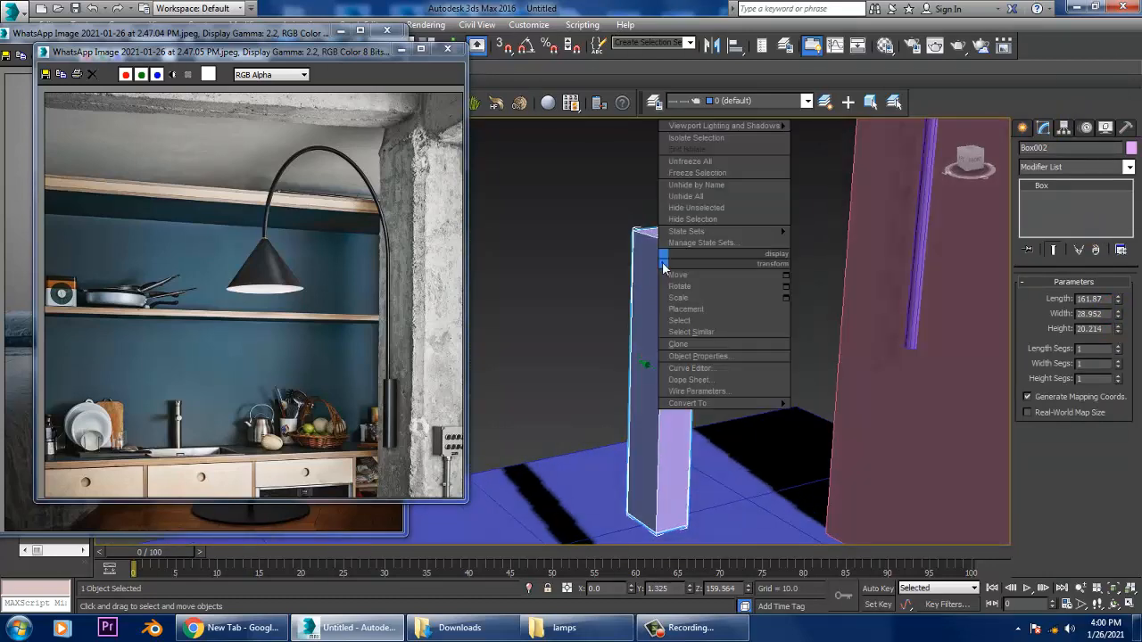
mouse_move(742, 400)
click(816, 412)
key(2)
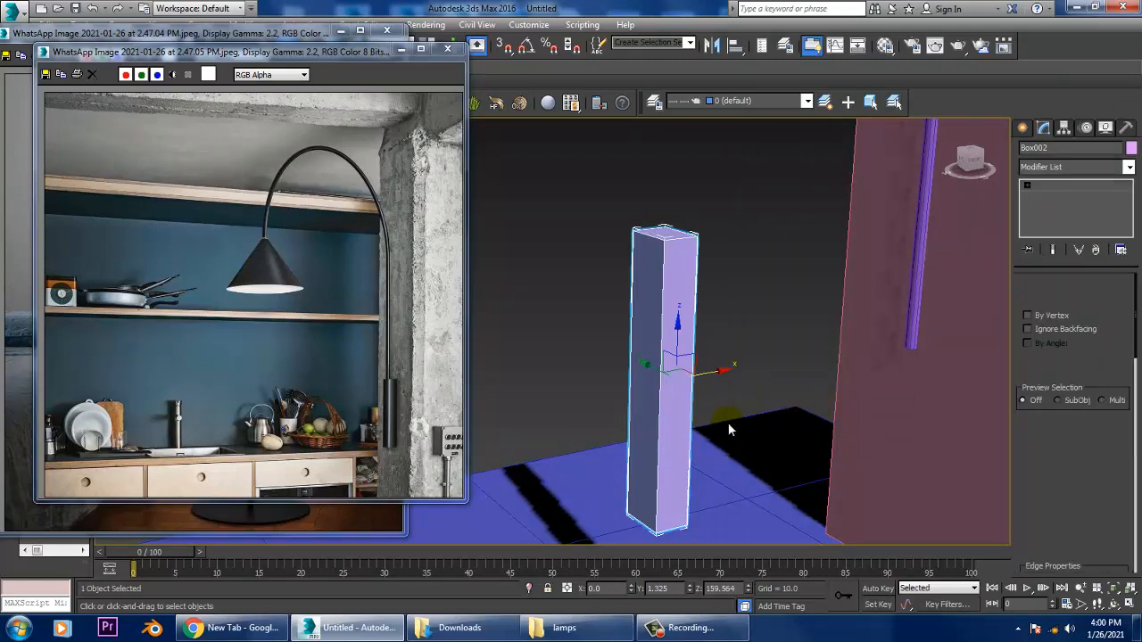
click(658, 409)
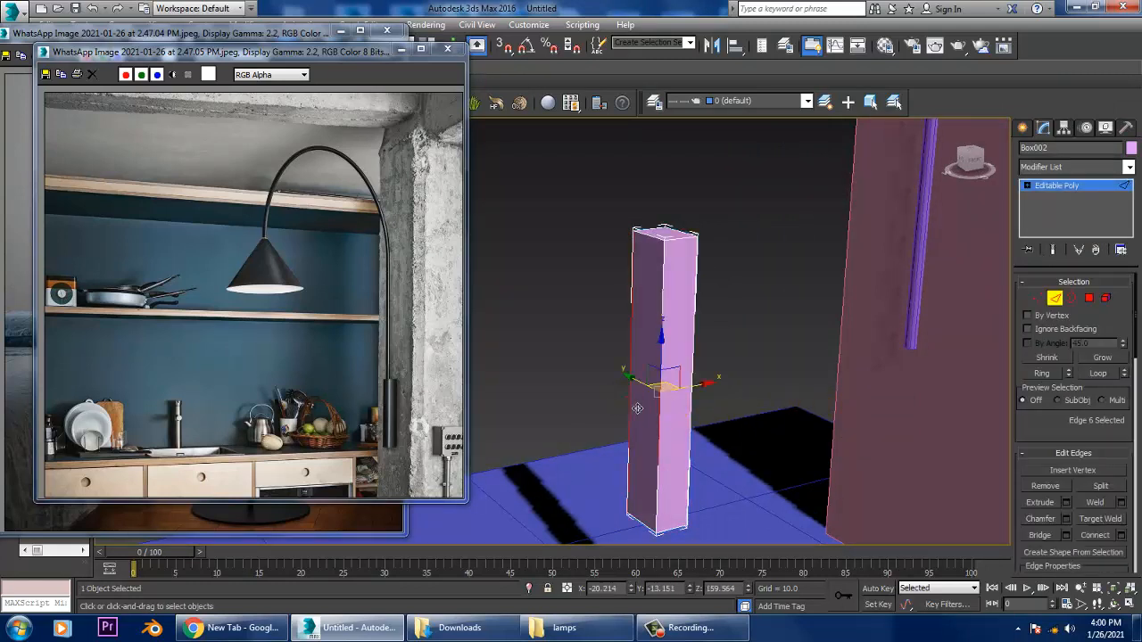
click(1068, 519)
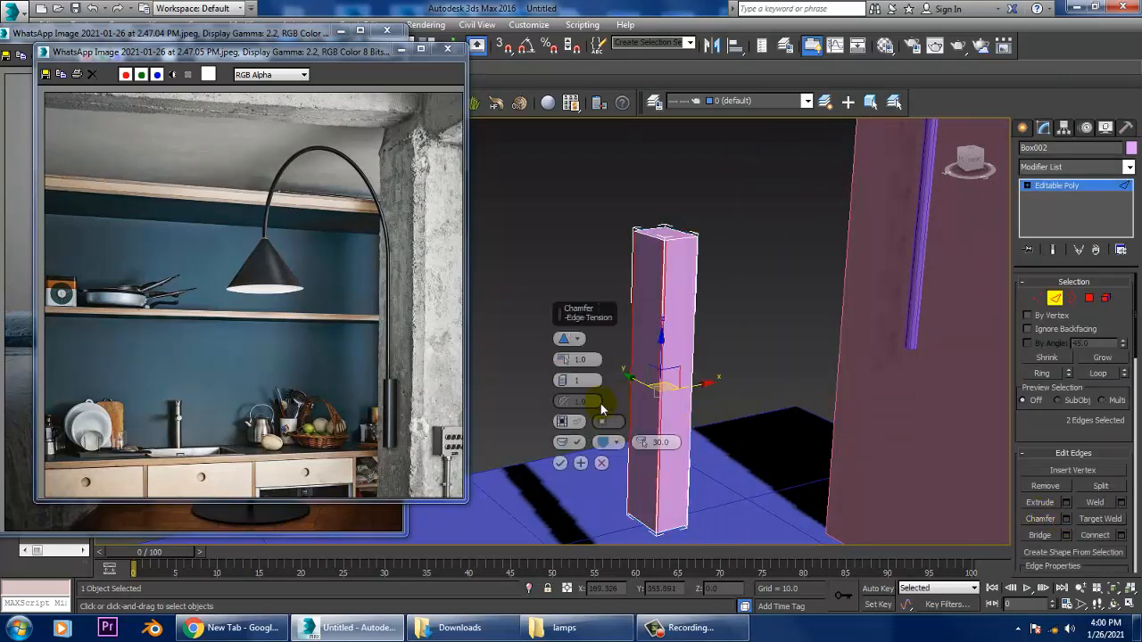
drag(562, 359, 562, 326)
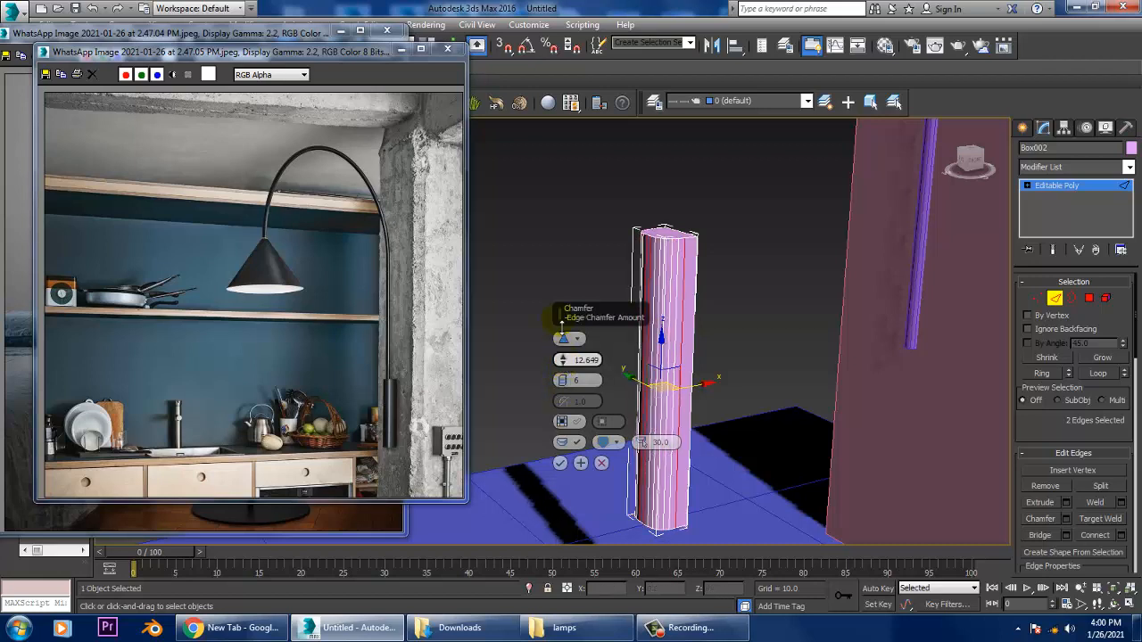
click(560, 463)
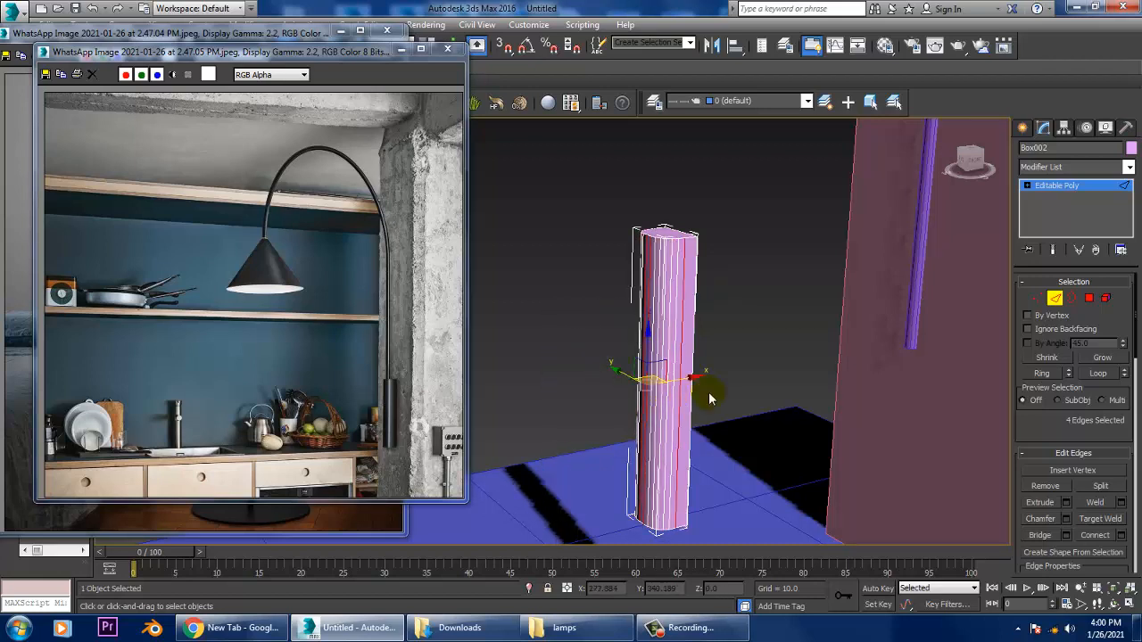
Move the rounded bracket along X against the column at the arc's lower end, to about X 179.629
click(1096, 185)
drag(705, 366, 955, 350)
scroll(931, 309, down, 7)
alt+middle_drag(919, 340, 855, 337)
scroll(857, 337, down, 4)
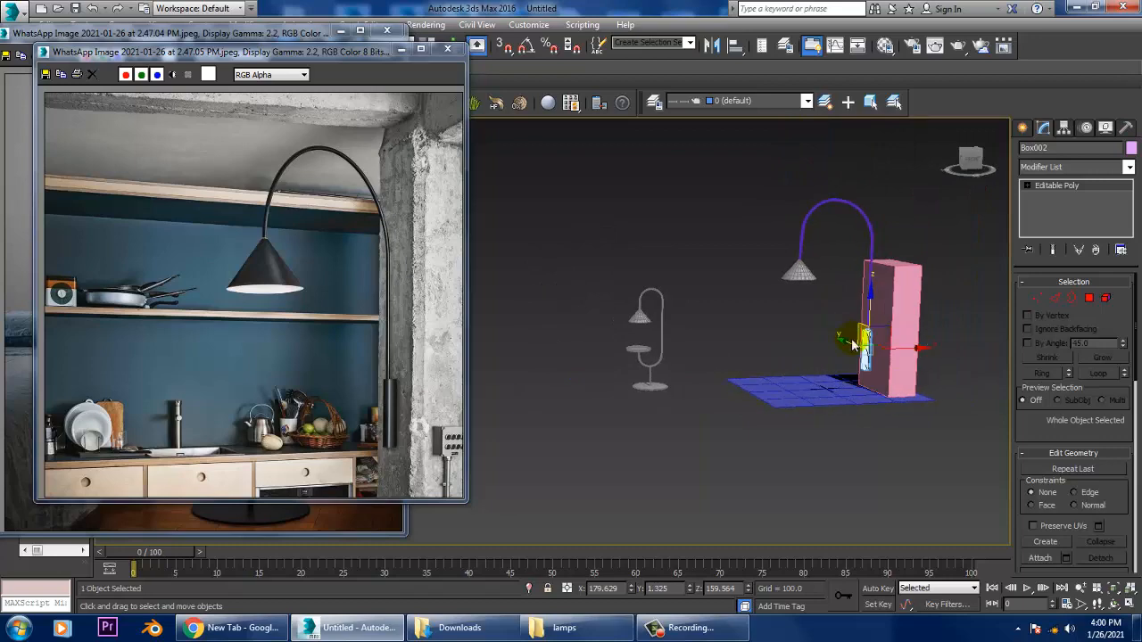
Scale the bracket down slightly and nudge it along X to about 180.074 so it fits around the arc's lower end
key(r)
scroll(893, 366, up, 8)
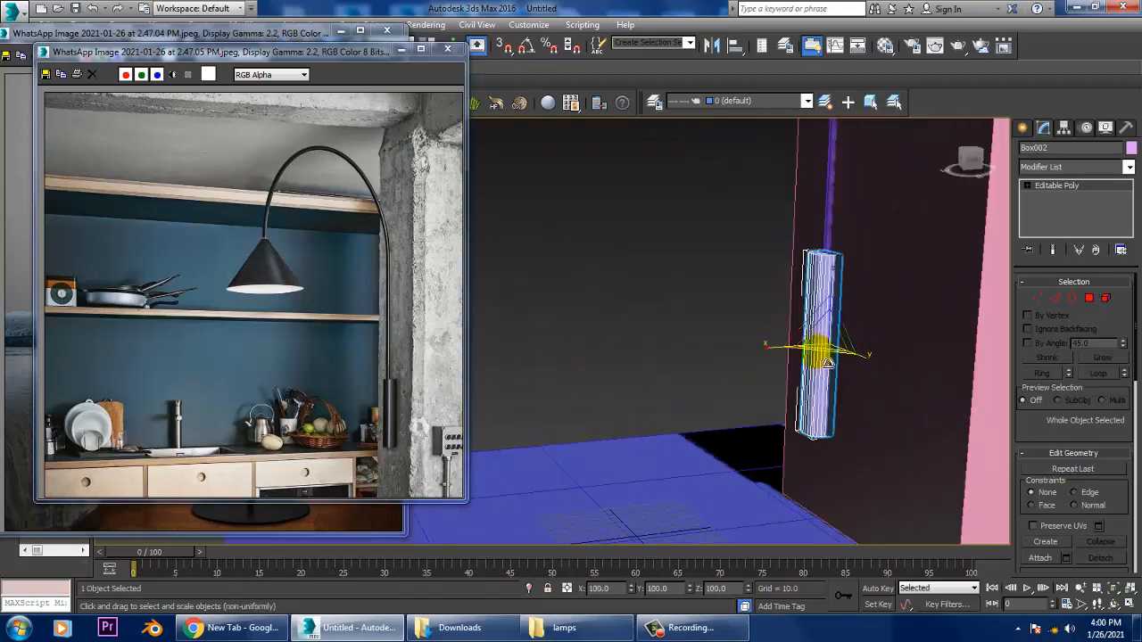
drag(840, 354, 850, 367)
key(w)
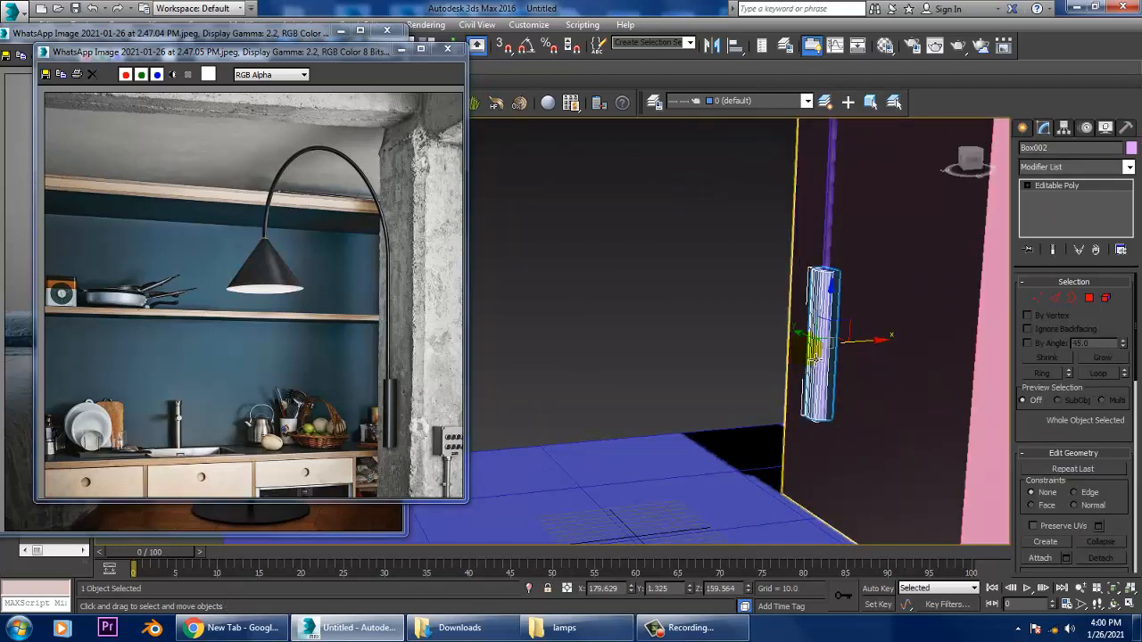
scroll(883, 351, down, 6)
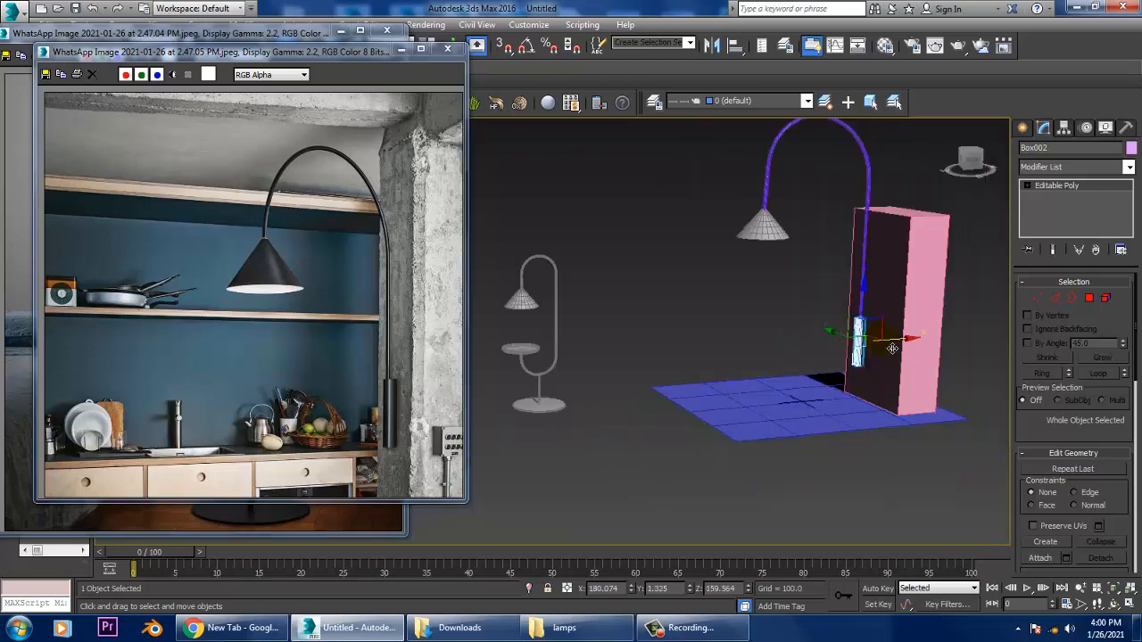
Select the arc, its cone shade and the column together and give them a light grey object colour
middle_drag(892, 341, 869, 419)
alt+middle_drag(870, 419, 843, 401)
drag(705, 159, 955, 372)
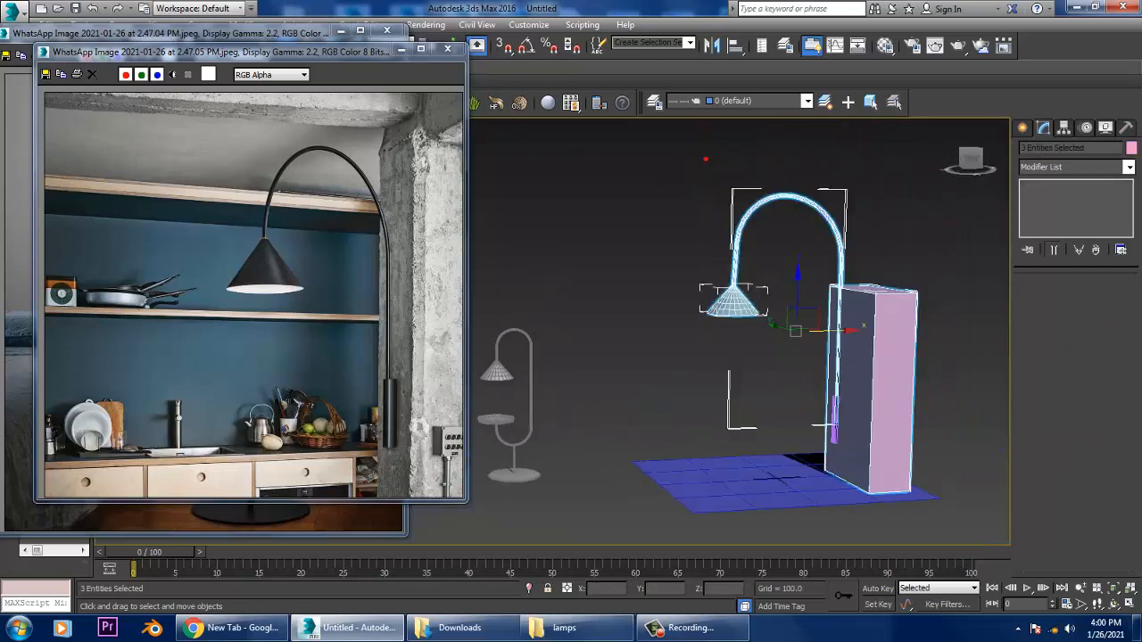
click(1132, 148)
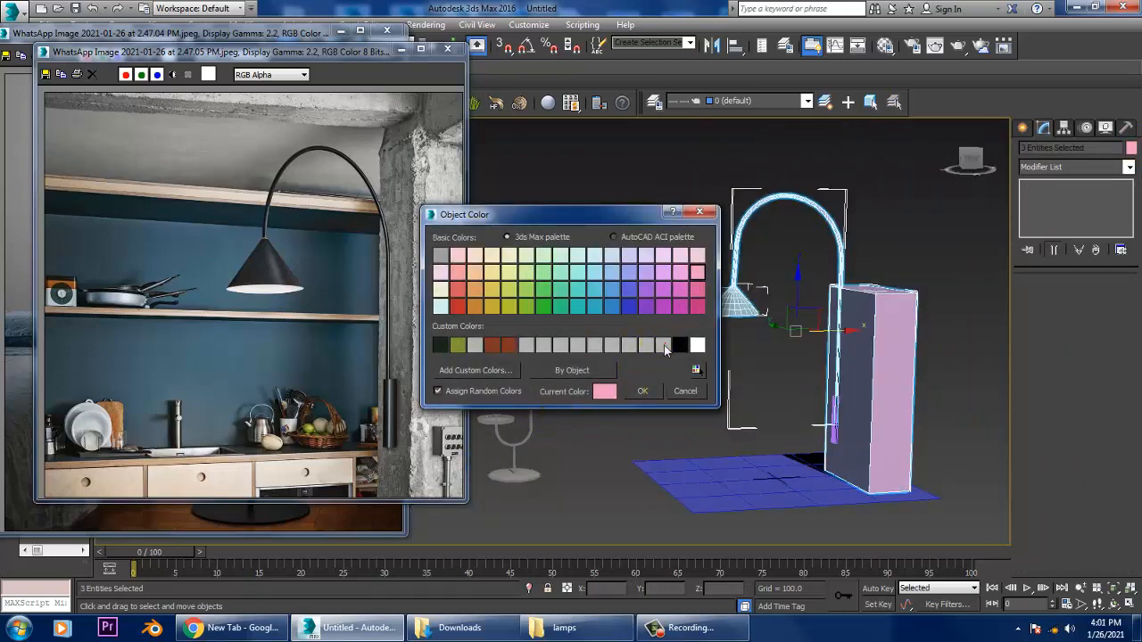
click(645, 391)
mouse_move(857, 333)
alt+middle_down()
mouse_move(870, 329)
mouse_move(839, 342)
alt+middle_up()
click(866, 220)
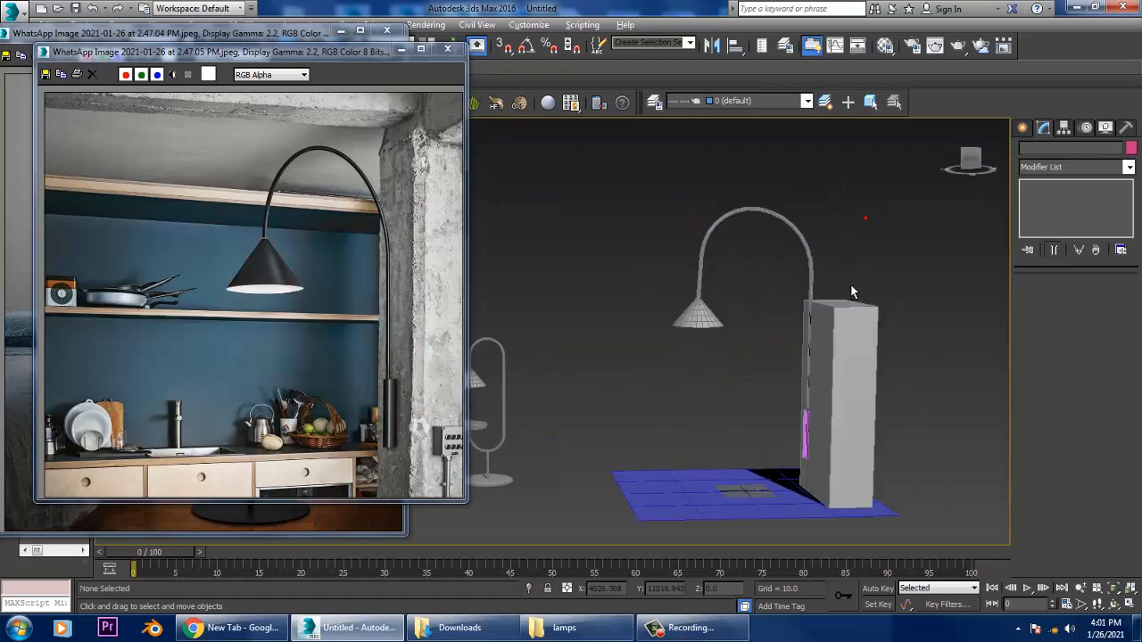
Convert the column box to an Editable Poly
click(841, 305)
alt+middle_drag(854, 292, 840, 319)
middle_drag(840, 319, 794, 315)
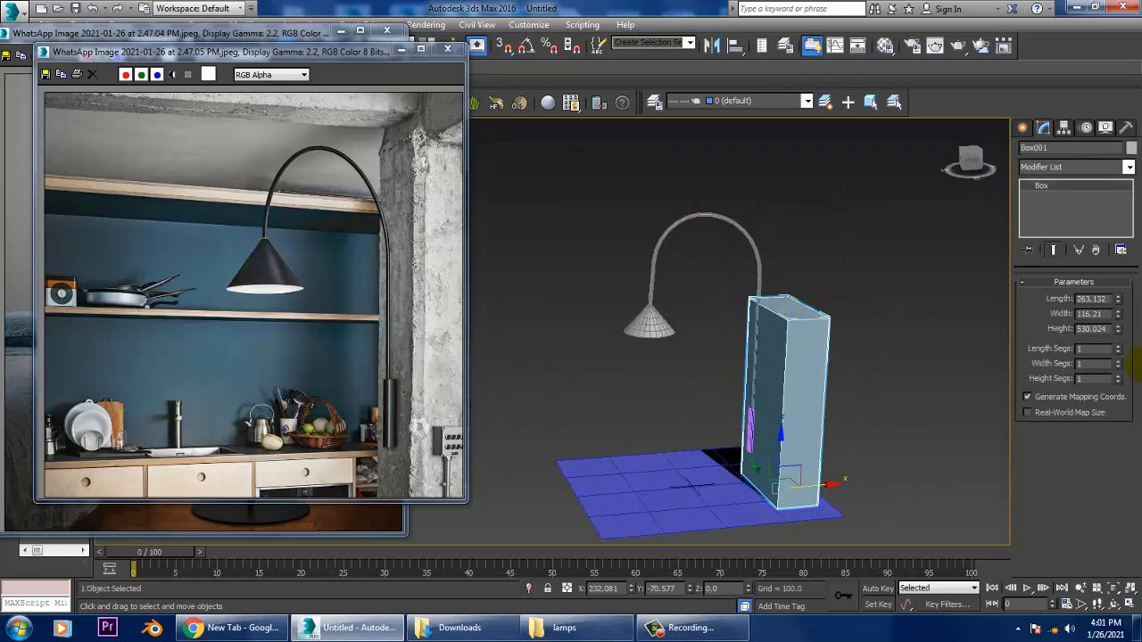
right_click(1047, 206)
click(1048, 290)
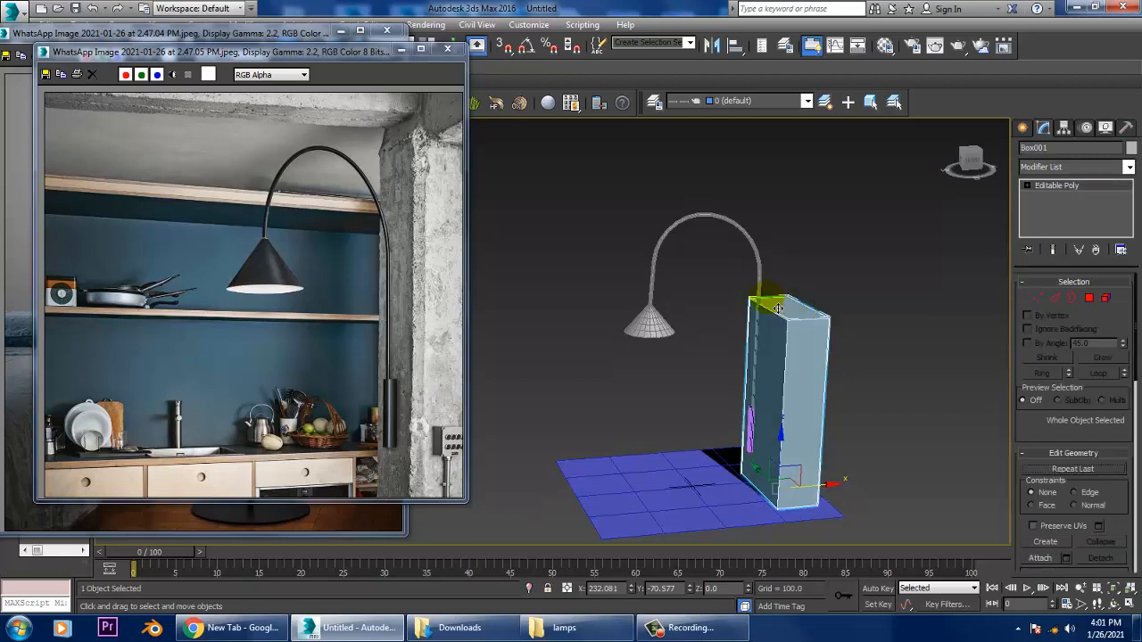
Extrude the column's top polygon by about 128.957 and raise it along Z to about 918.314
key(4)
click(779, 308)
click(1066, 486)
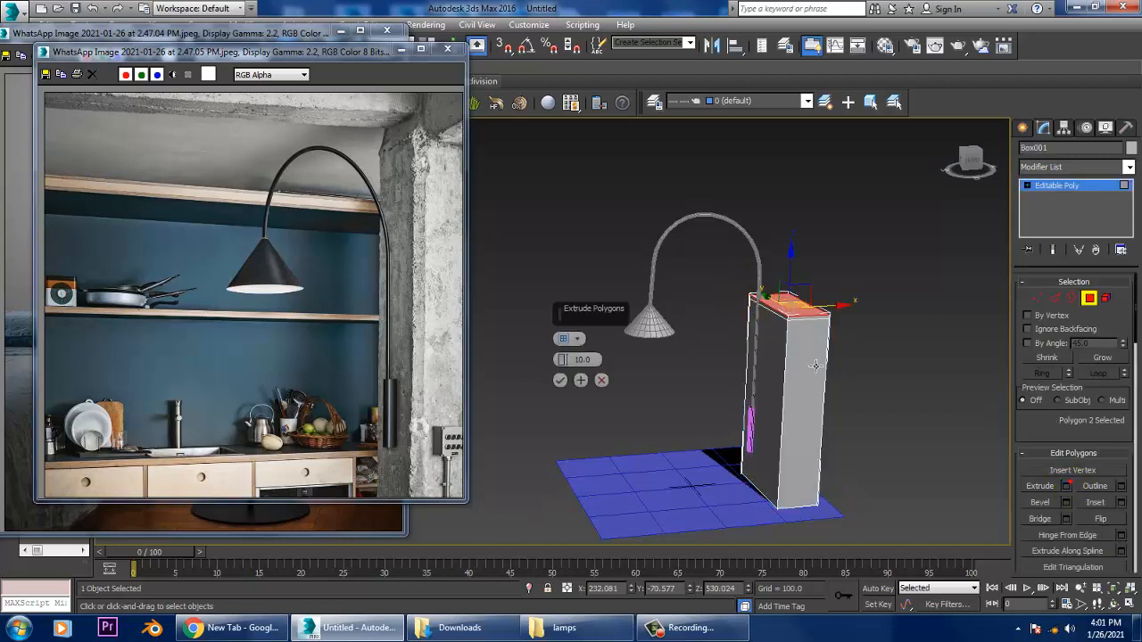
drag(562, 357, 563, 326)
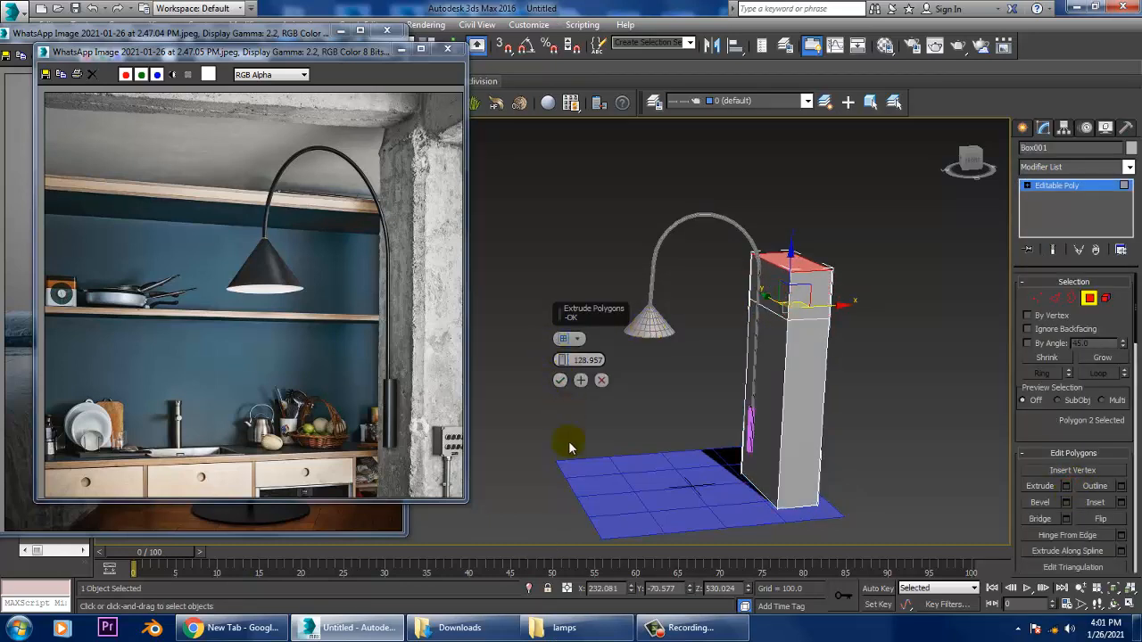
click(560, 381)
drag(804, 219, 805, 168)
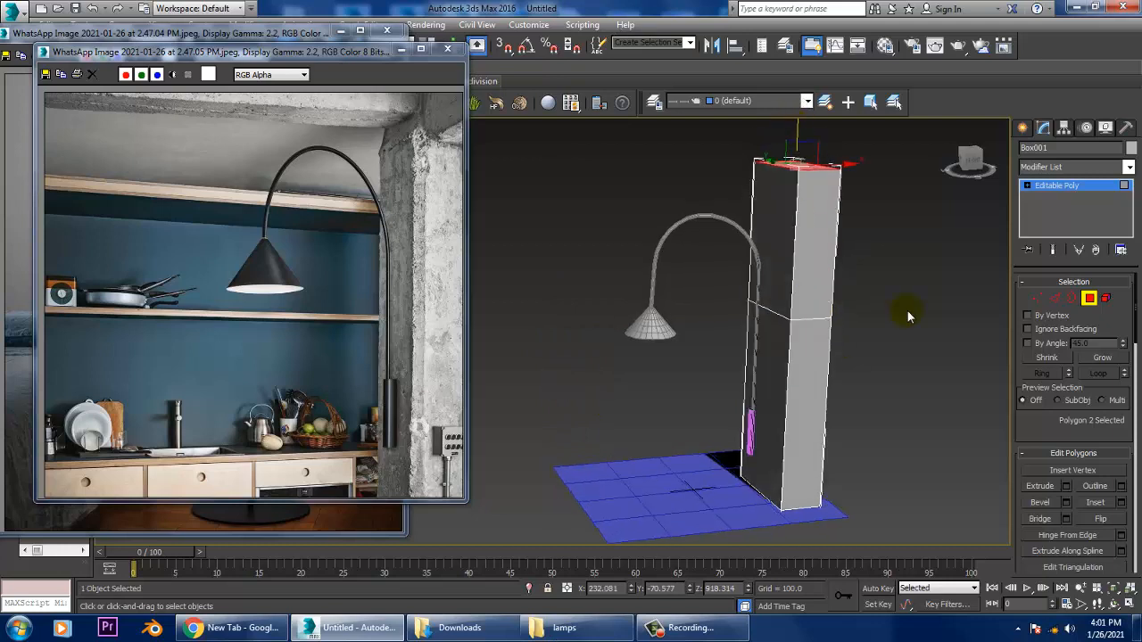
click(1056, 187)
Turn off the edged-faces display to view the arc lamp and column as plain shaded surfaces
alt+middle_drag(723, 445, 759, 406)
click(757, 406)
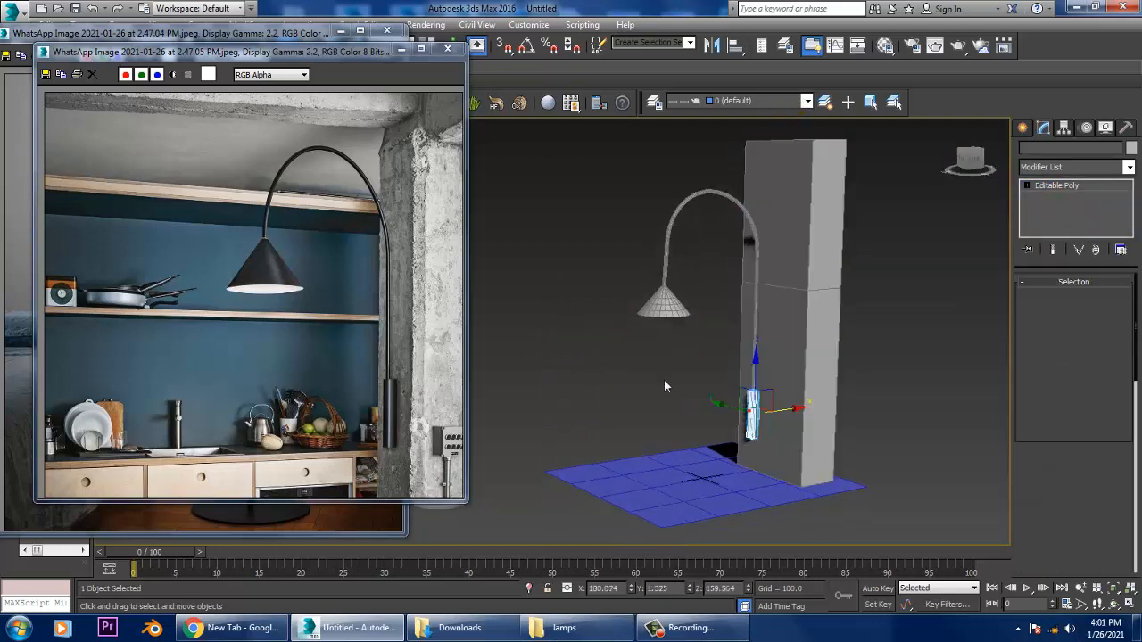
click(664, 380)
drag(626, 211, 928, 462)
click(926, 267)
key(F4)
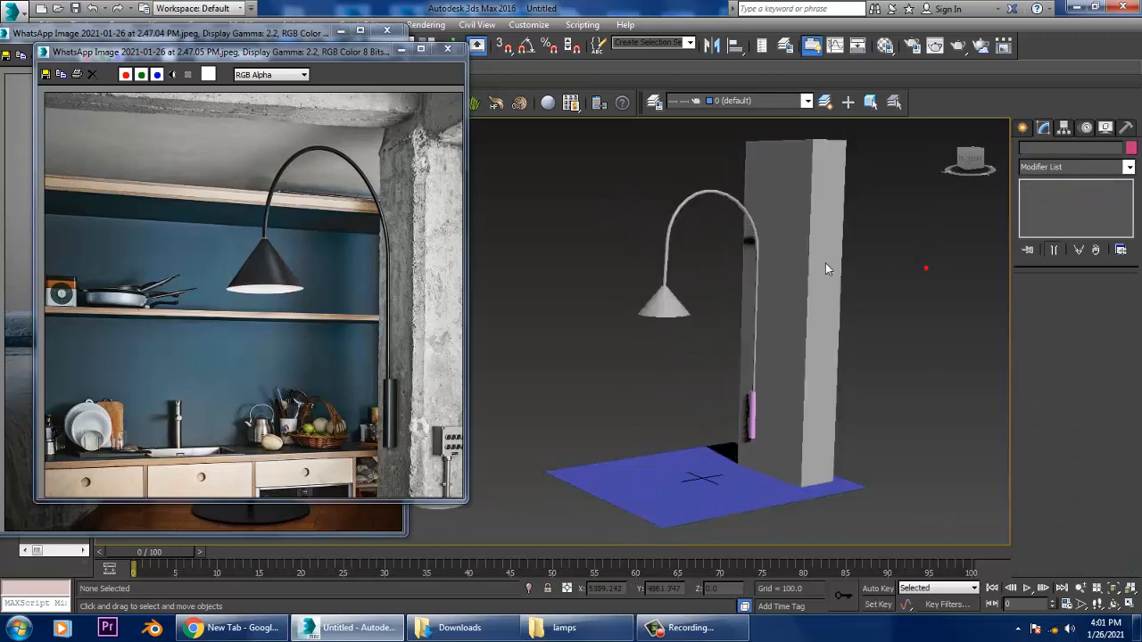
Select the arc lamp, bracket, column and floor plane together and assign them all the light grey object colour
drag(497, 170, 971, 417)
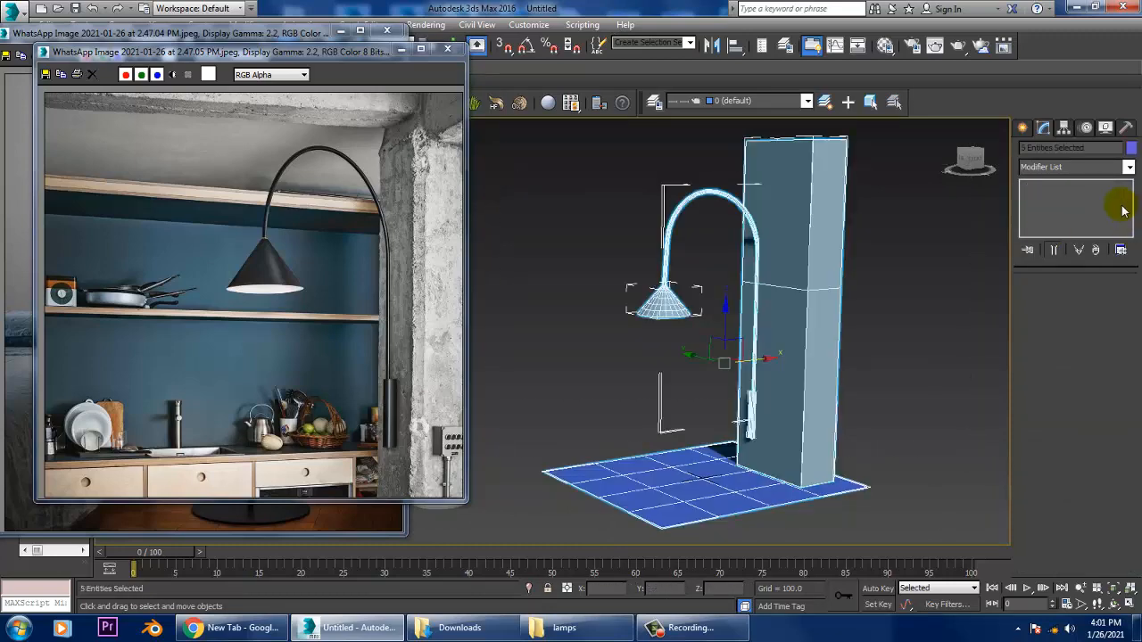
click(1133, 148)
click(654, 389)
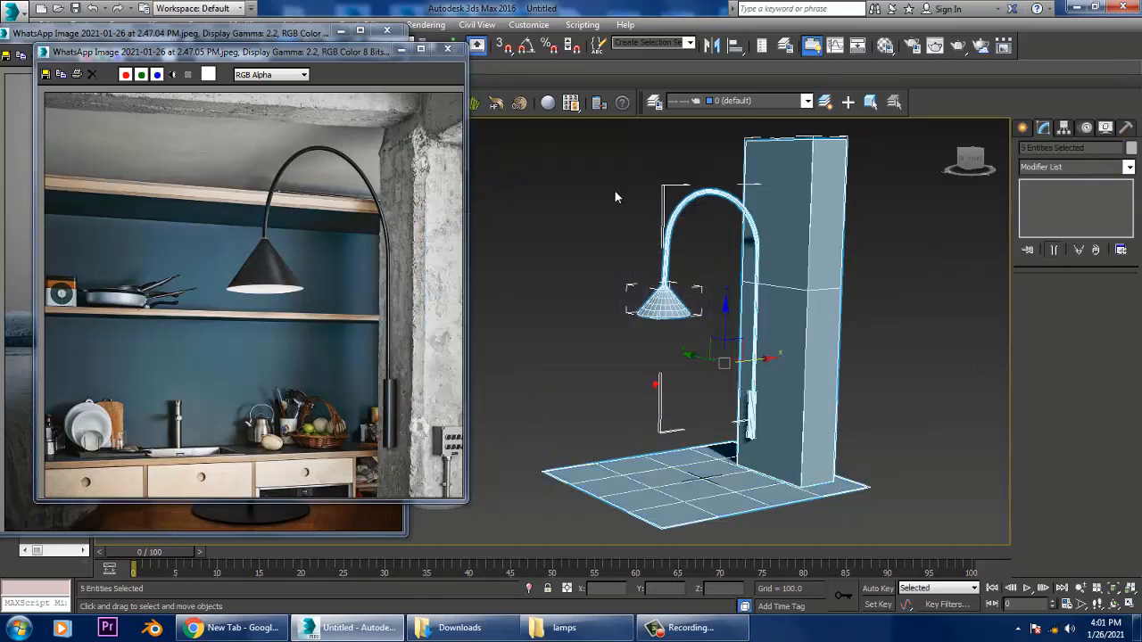
click(613, 186)
alt+middle_drag(783, 369, 875, 378)
scroll(873, 378, down, 4)
scroll(688, 407, up, 4)
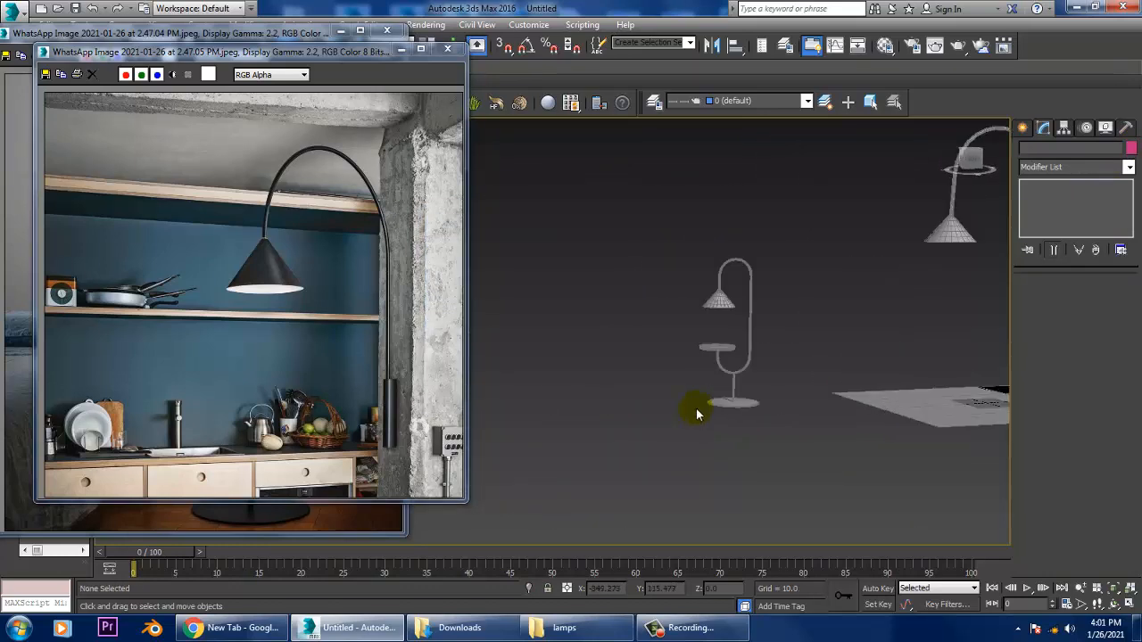
View the reference photo of the large arc floor lamp, "WhatsApp Image 2021-01-26 at 2.47.04 PM (1)", and minimize it
click(426, 24)
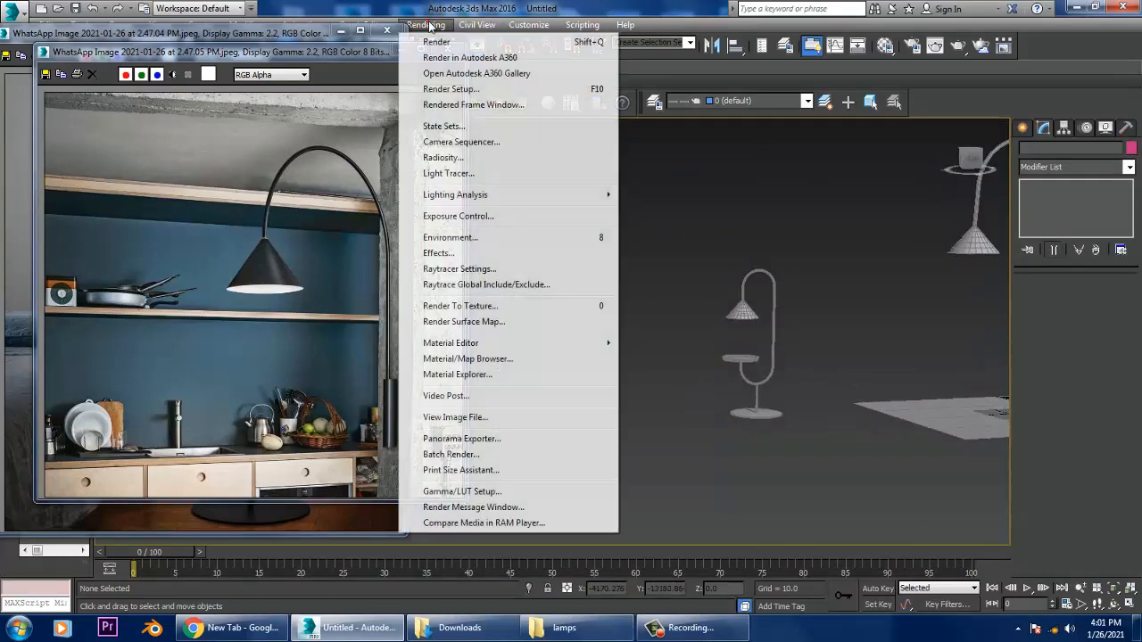
click(482, 417)
click(306, 124)
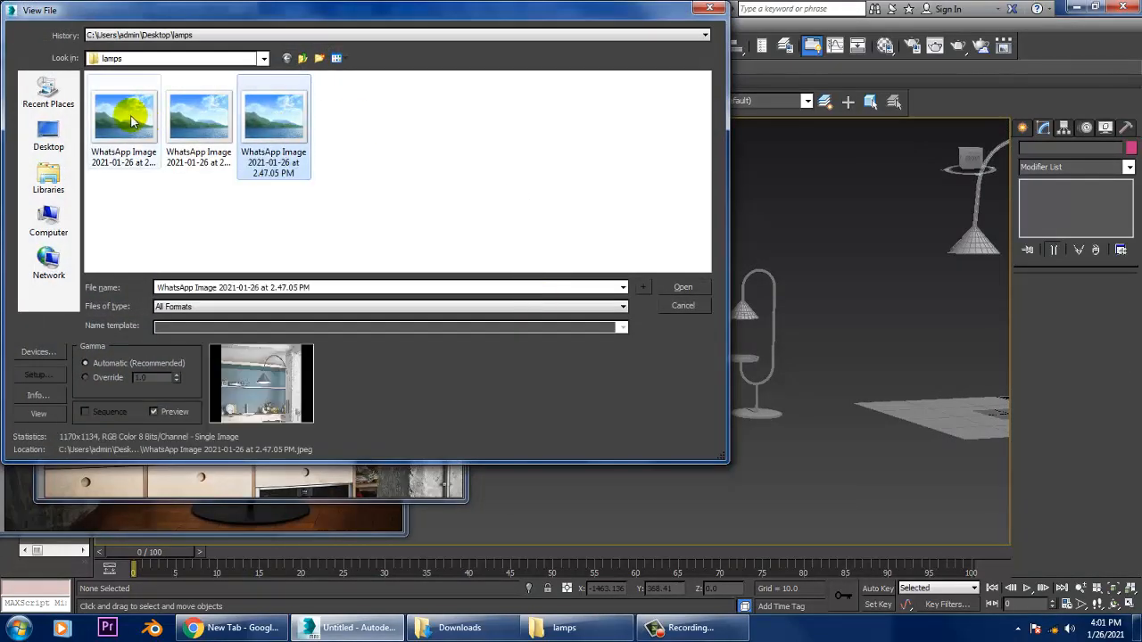
click(123, 122)
double_click(124, 121)
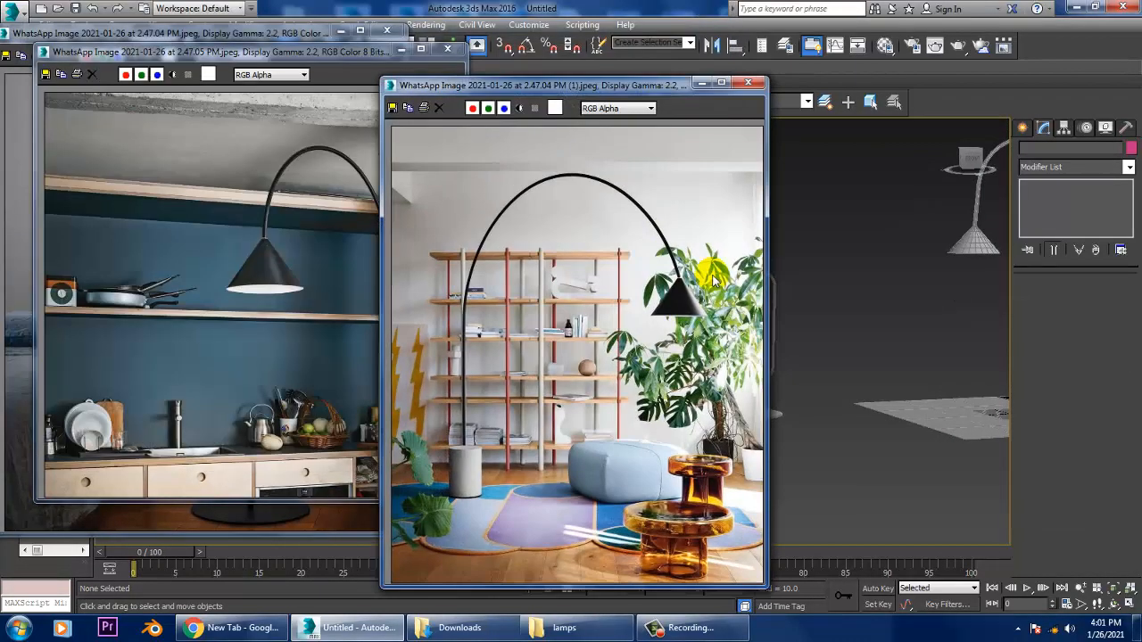
click(703, 86)
In the Front view, move the kitchen photo aside, reopen the large arc floor lamp photo and place it beside the modelling area
middle_drag(806, 224, 762, 265)
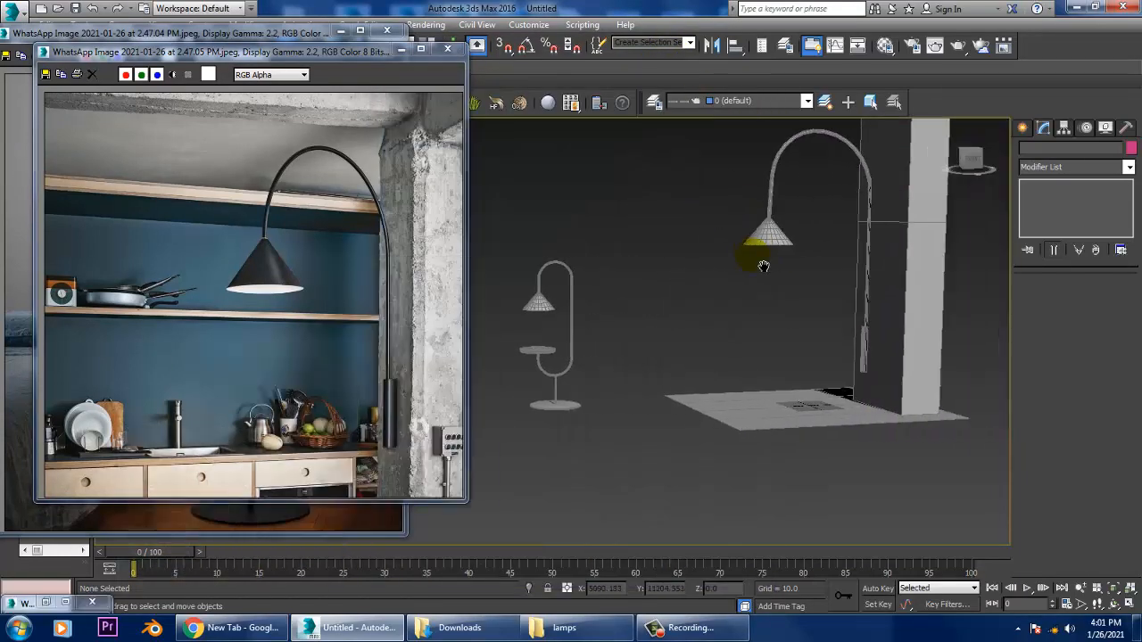
key(alt+w)
key(alt+w)
middle_drag(921, 224, 798, 229)
scroll(860, 267, down, 3)
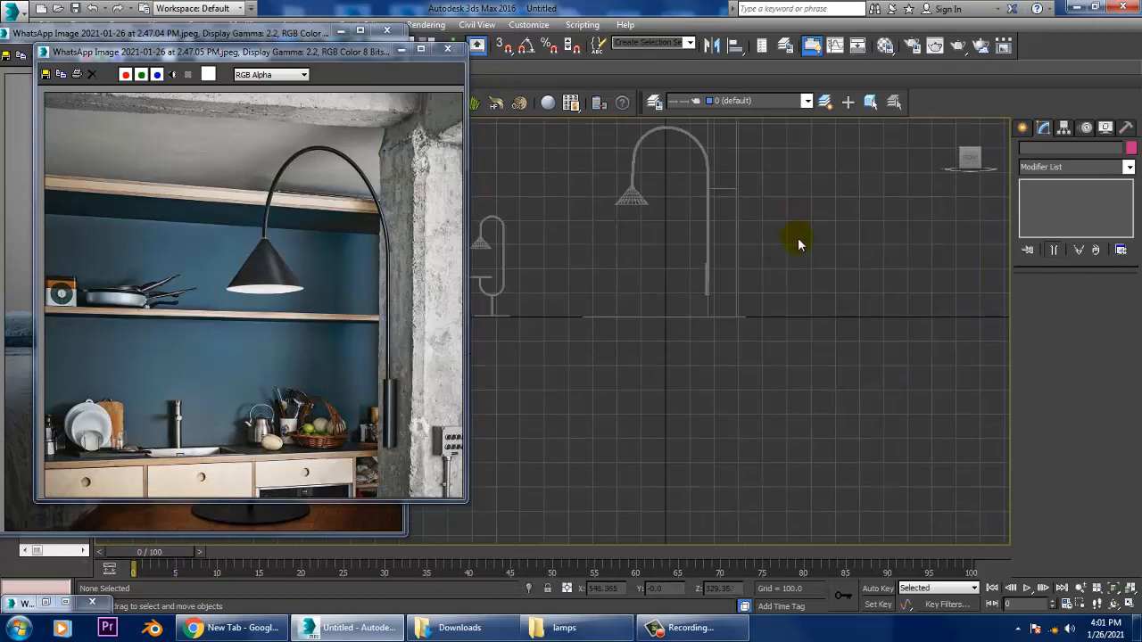
drag(266, 43, 164, 272)
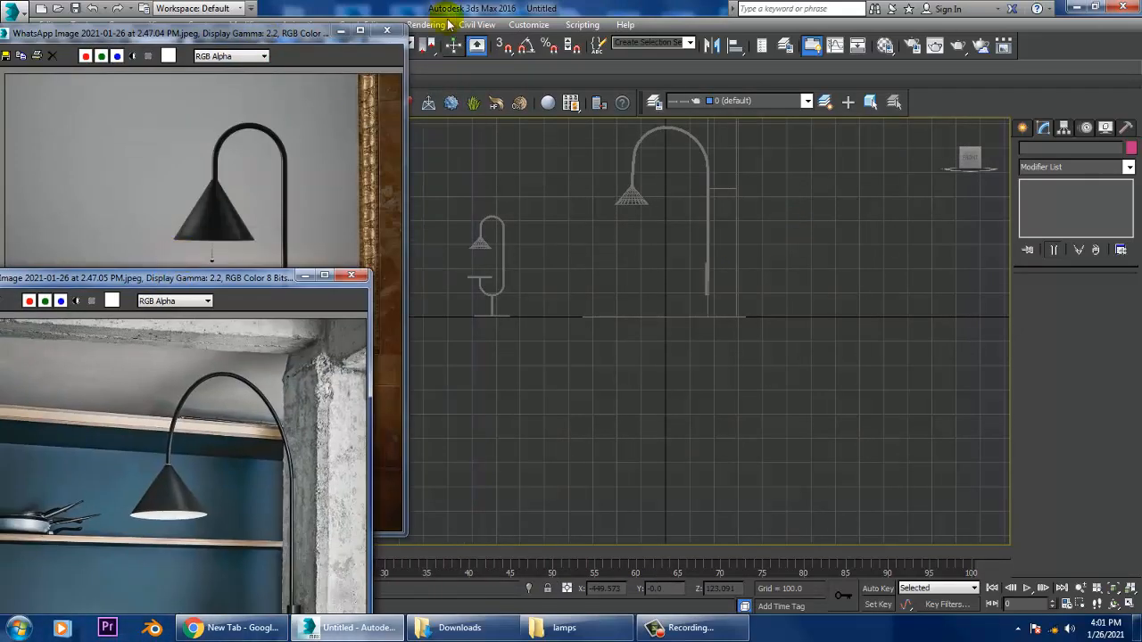
click(436, 25)
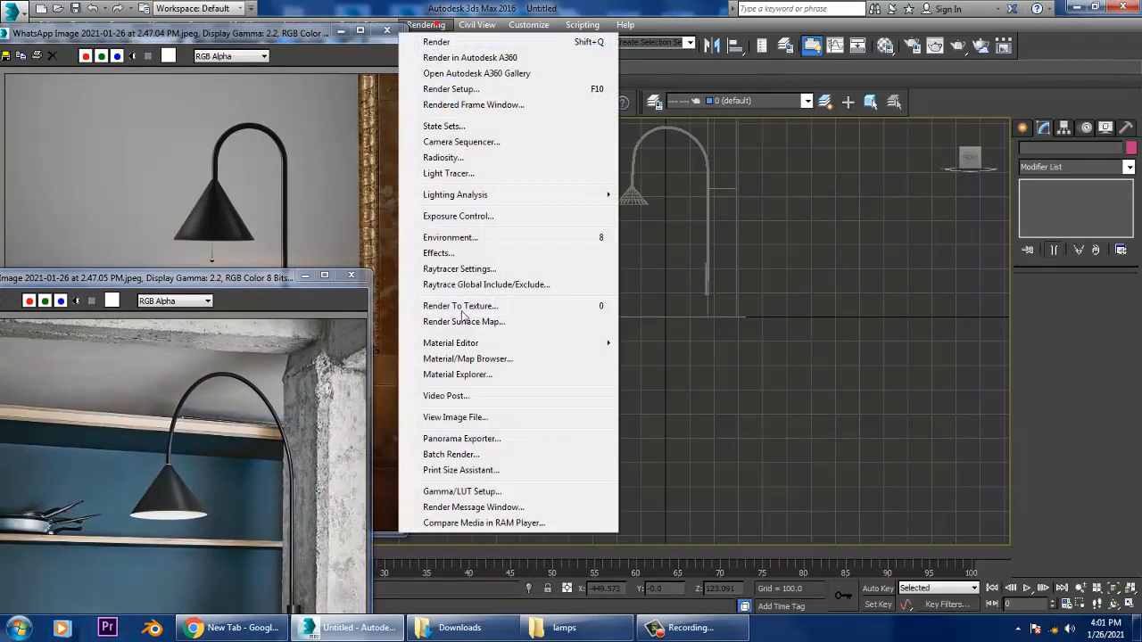
click(457, 417)
double_click(117, 140)
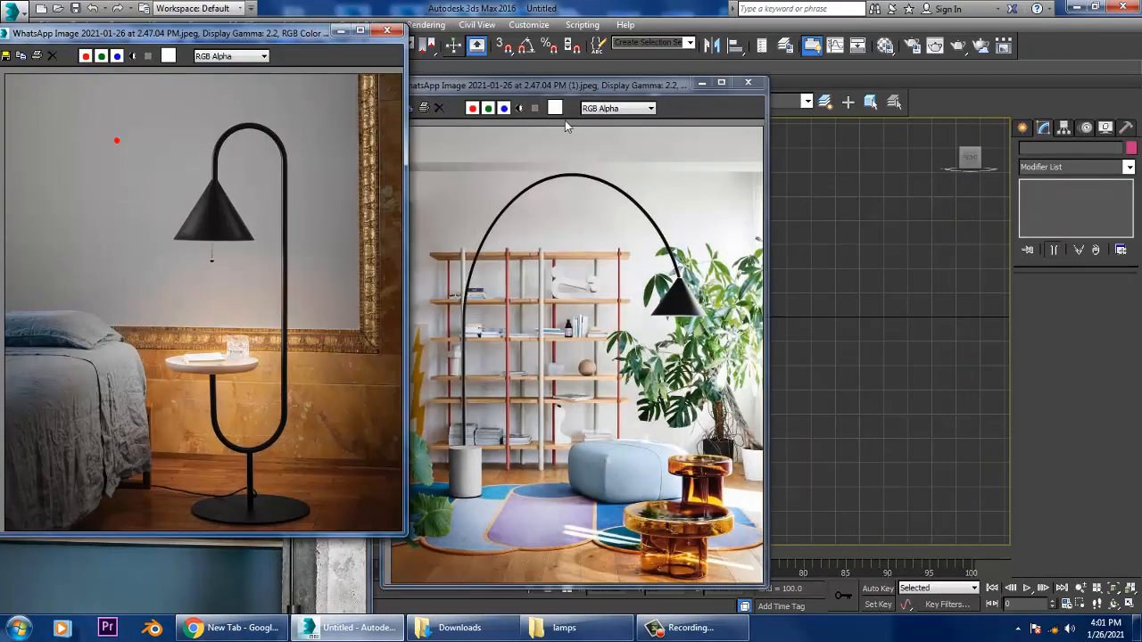
click(589, 83)
drag(589, 86, 244, 36)
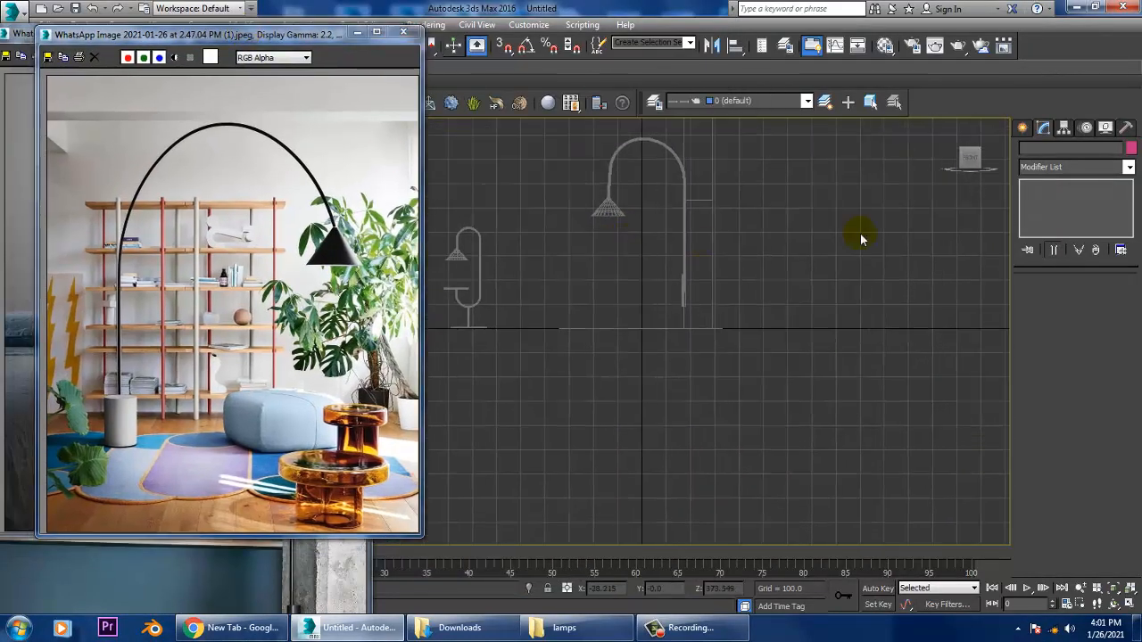
Draw a four-point line beside the column: a vertical post about 830 high, a horizontal top and a short slanted end
click(1026, 127)
click(1043, 152)
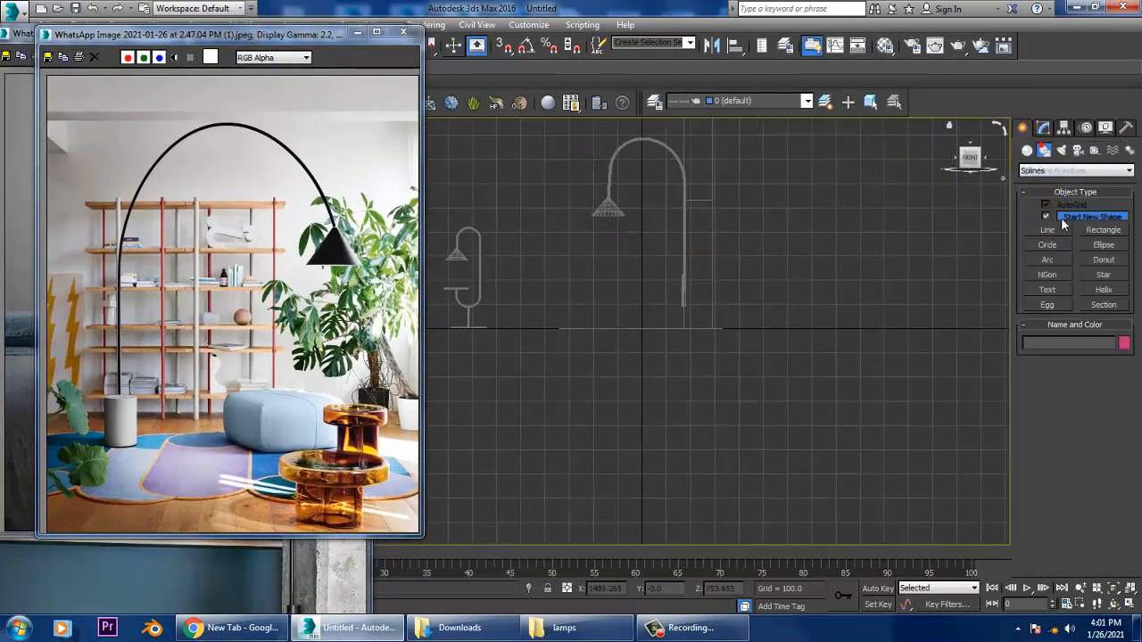
click(1047, 230)
scroll(619, 352, up, 4)
middle_drag(690, 361, 696, 444)
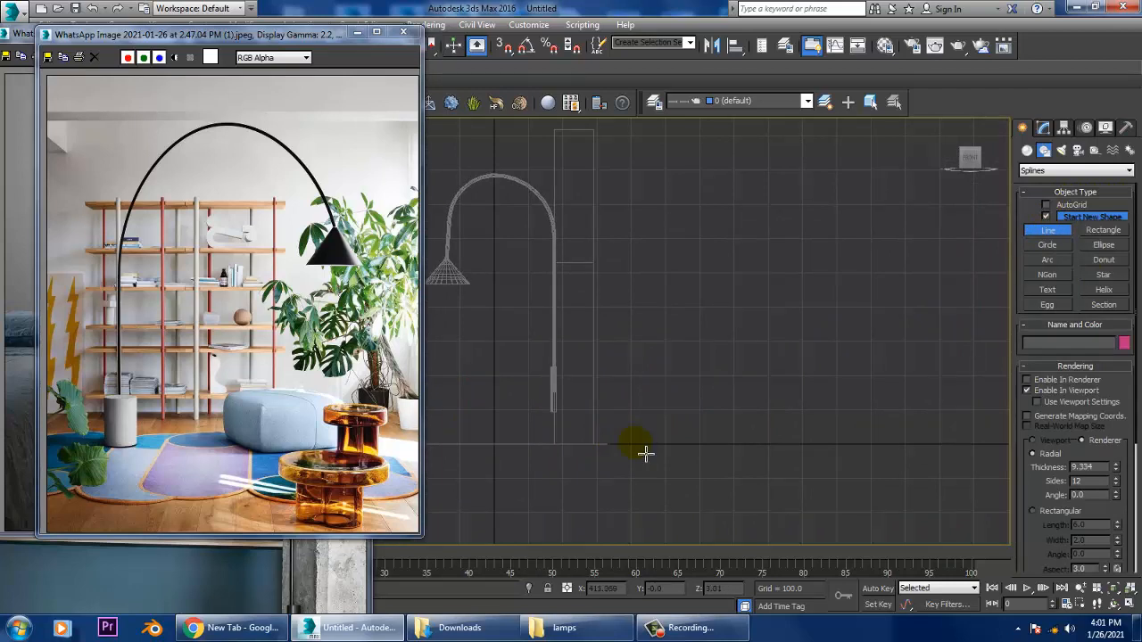
click(636, 443)
click(646, 166)
click(838, 164)
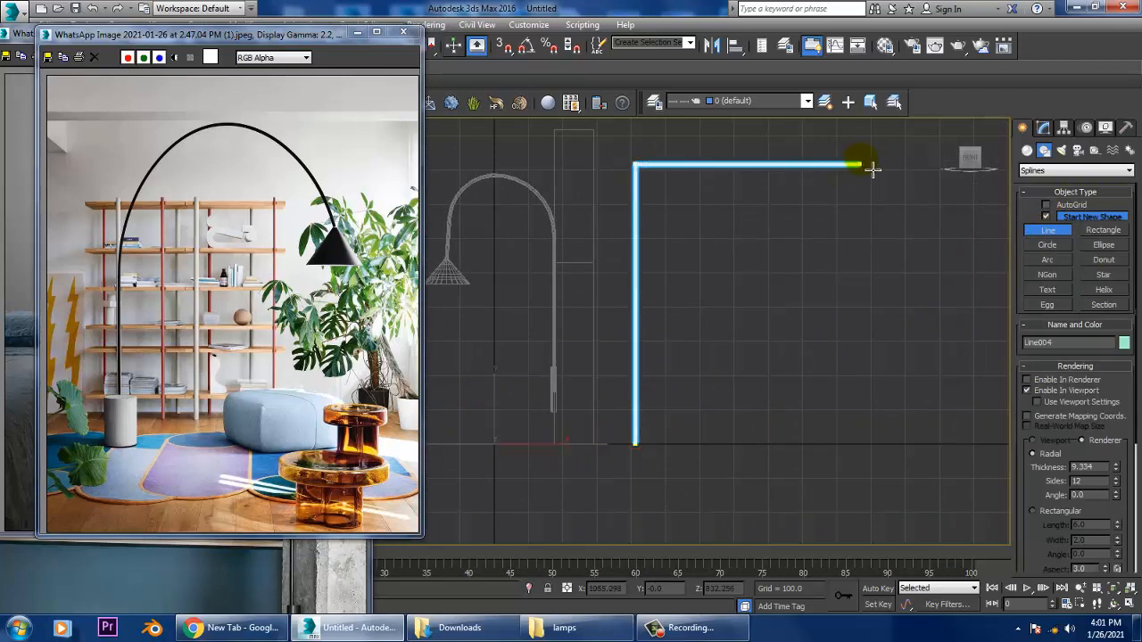
right_click(910, 280)
right_click(910, 279)
Fillet the two top corner vertices of the line into one wide arc
middle_drag(811, 276, 807, 346)
key(1)
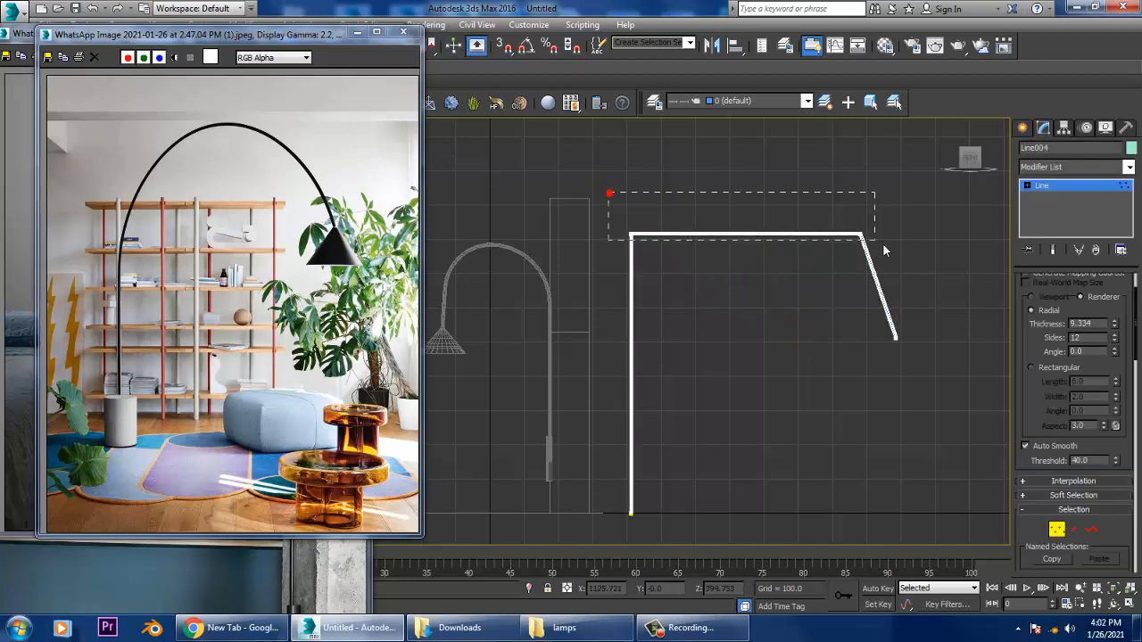
scroll(1063, 426, down, 10)
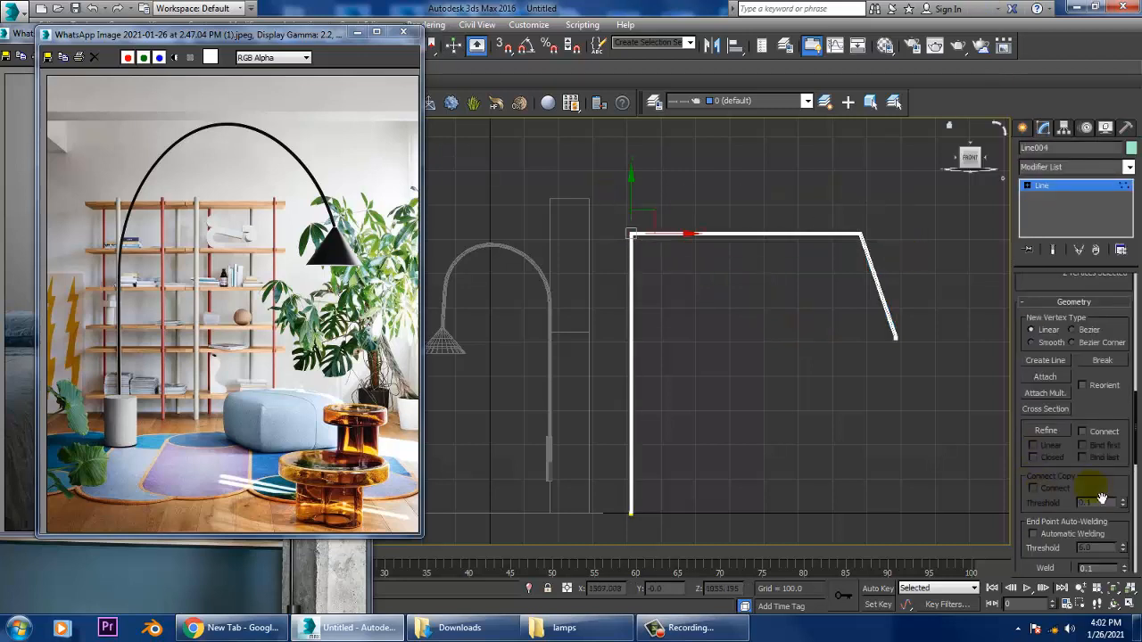
drag(1108, 406, 1104, 122)
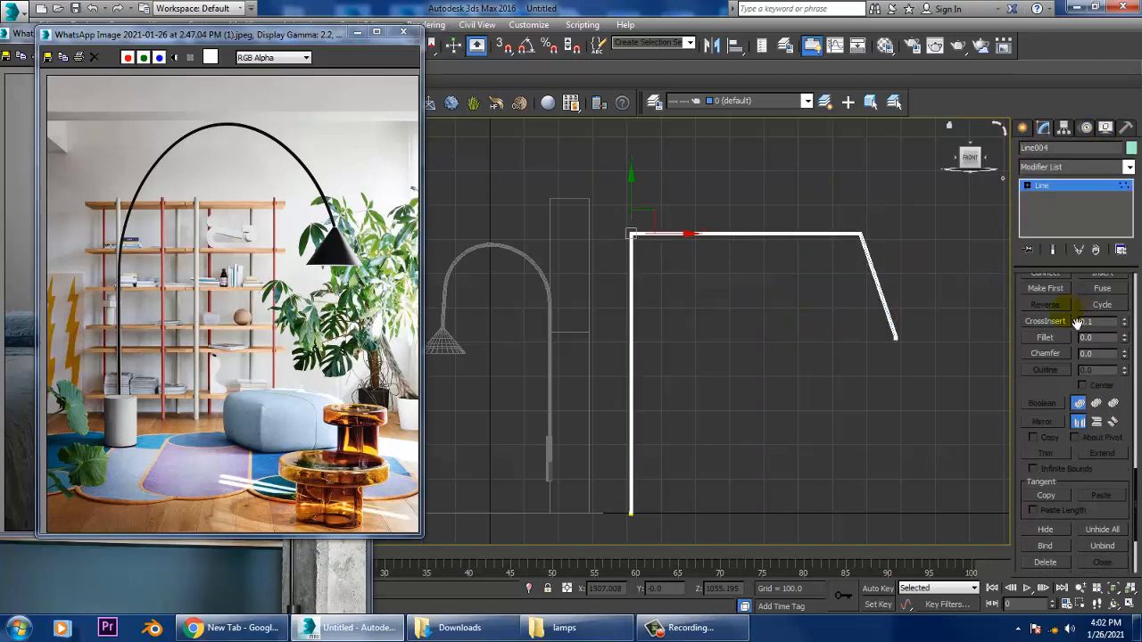
click(1052, 338)
drag(863, 248, 784, 28)
middle_drag(839, 192, 849, 239)
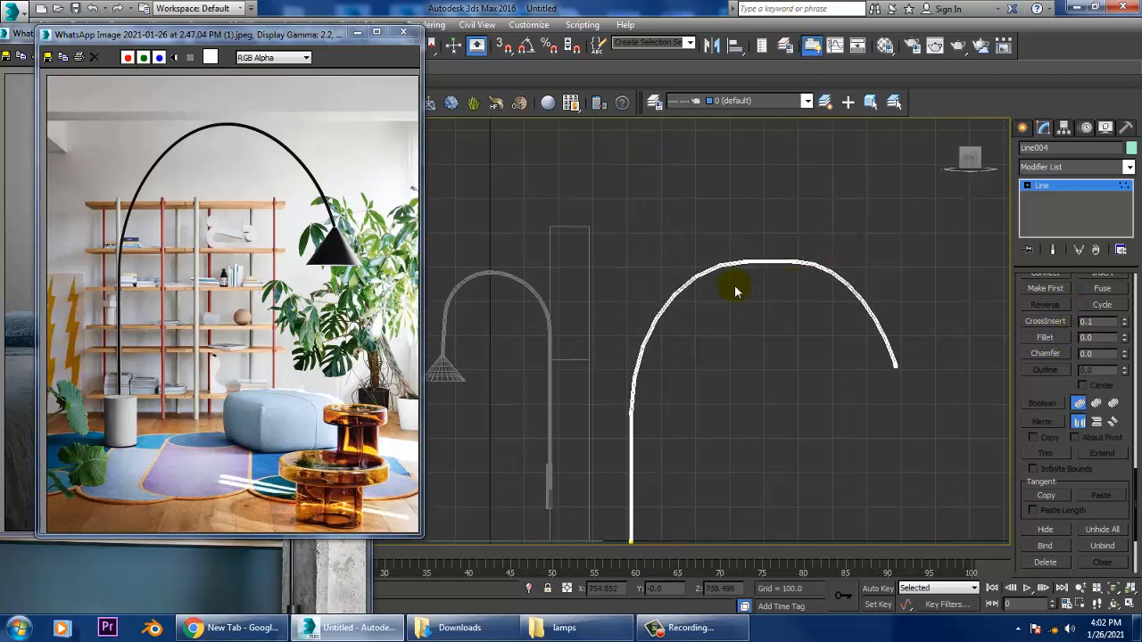
Raise the line's arc vertices to lengthen the vertical post
key(1)
middle_drag(761, 311, 740, 286)
key(1)
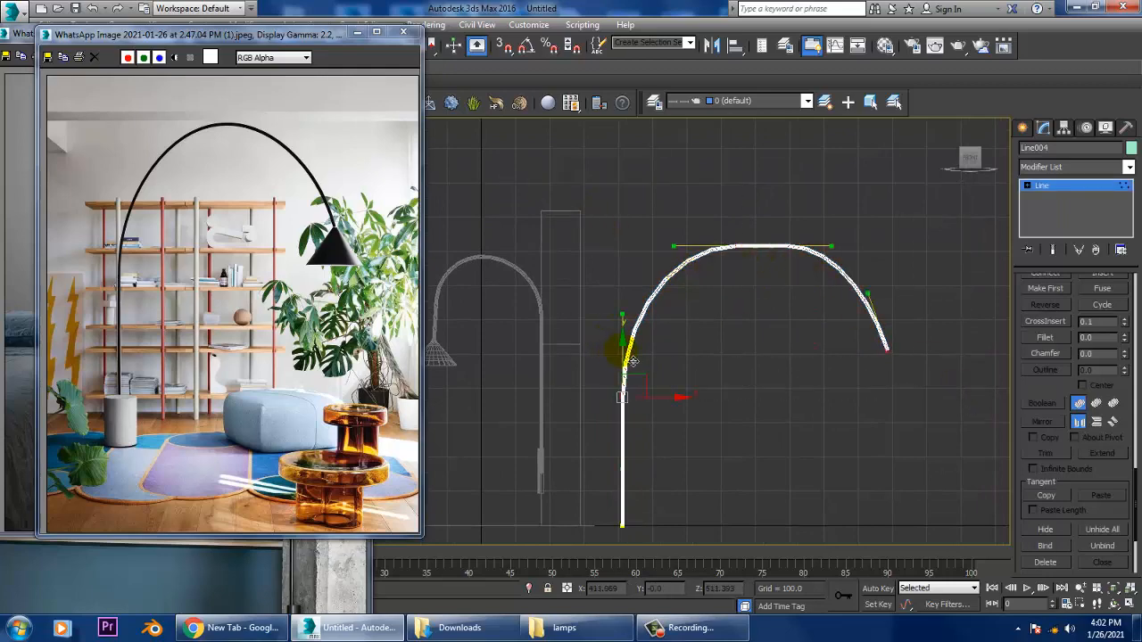
drag(631, 360, 630, 265)
scroll(711, 308, down, 2)
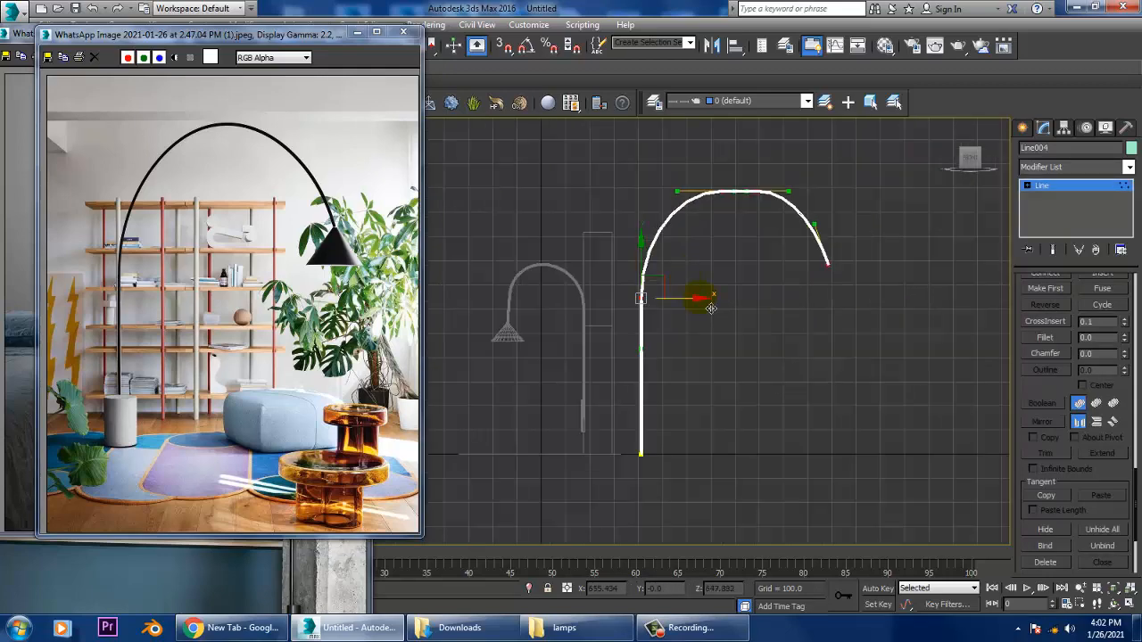
middle_drag(712, 307, 663, 293)
click(1047, 185)
Copy the wall lamp's cone shade to the new arm's free end and scale the copy to about 151%
middle_drag(502, 332, 552, 362)
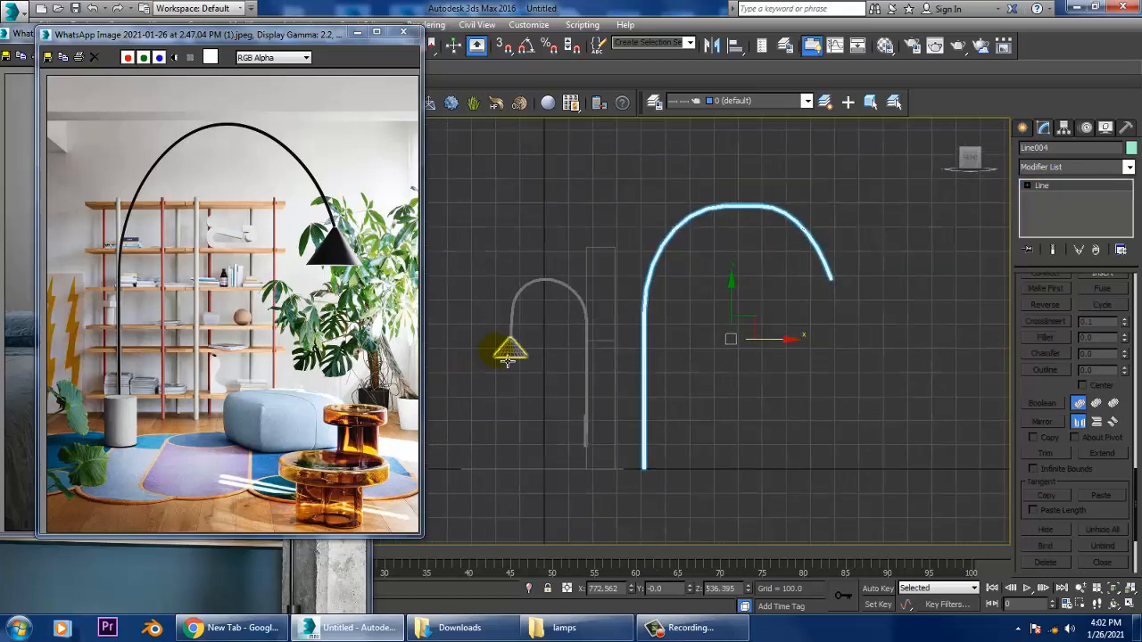
click(508, 357)
shift+drag(565, 354, 882, 352)
click(580, 378)
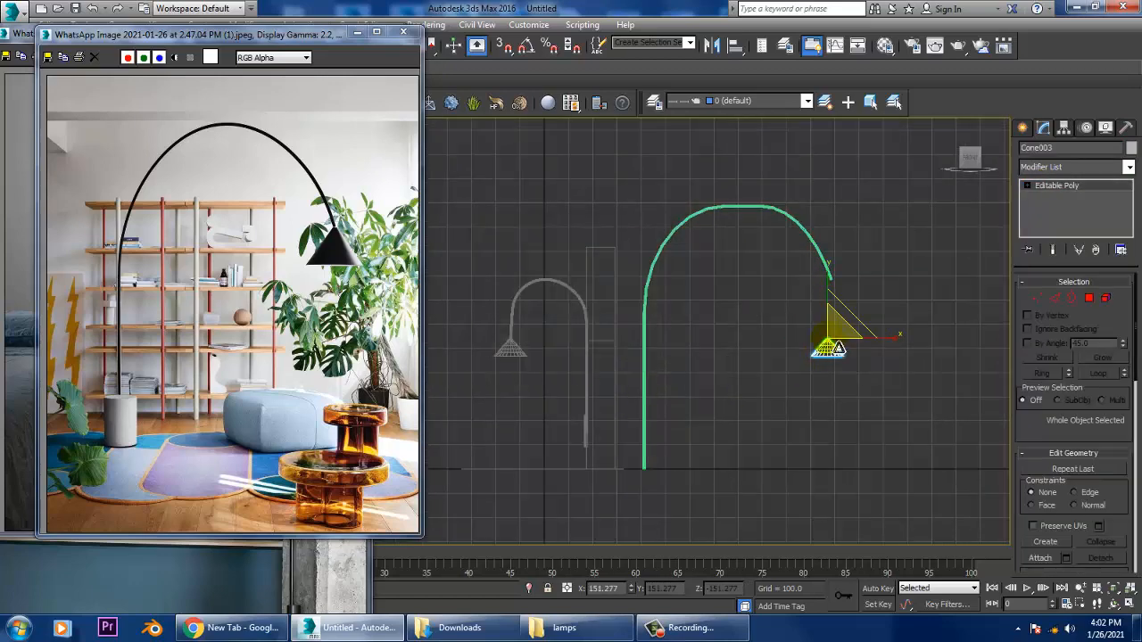
drag(837, 310, 834, 268)
scroll(841, 289, up, 3)
scroll(735, 330, up, 3)
middle_drag(841, 288, 780, 286)
Align the arm's end vertex and its tangent handle with the shade's apex, and convert the line to an Editable Poly
click(701, 308)
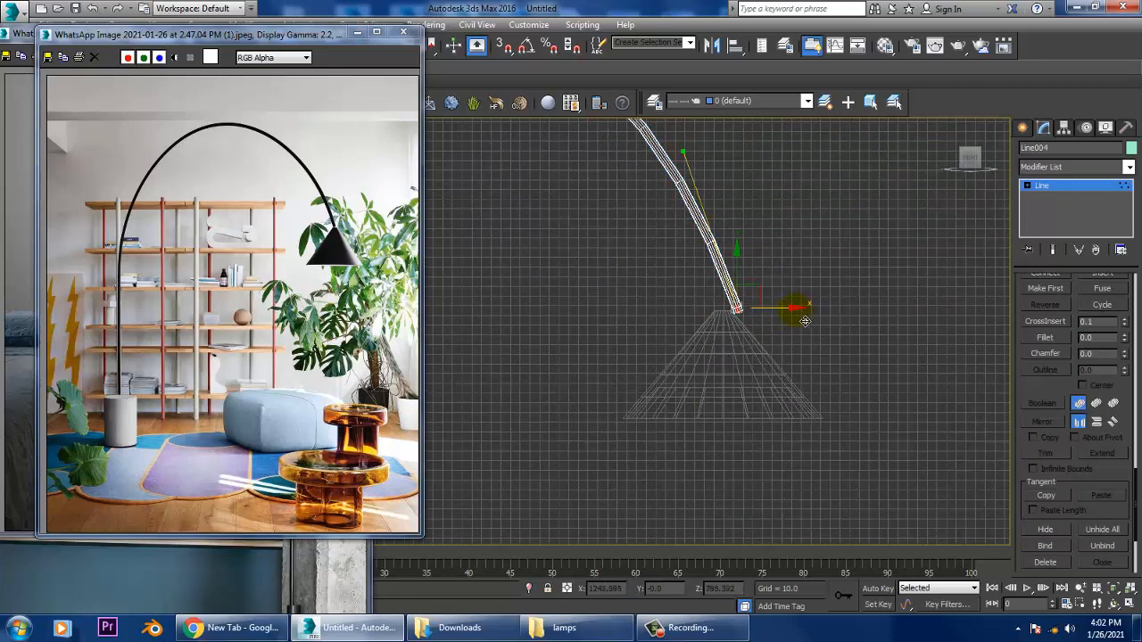
drag(805, 321, 789, 323)
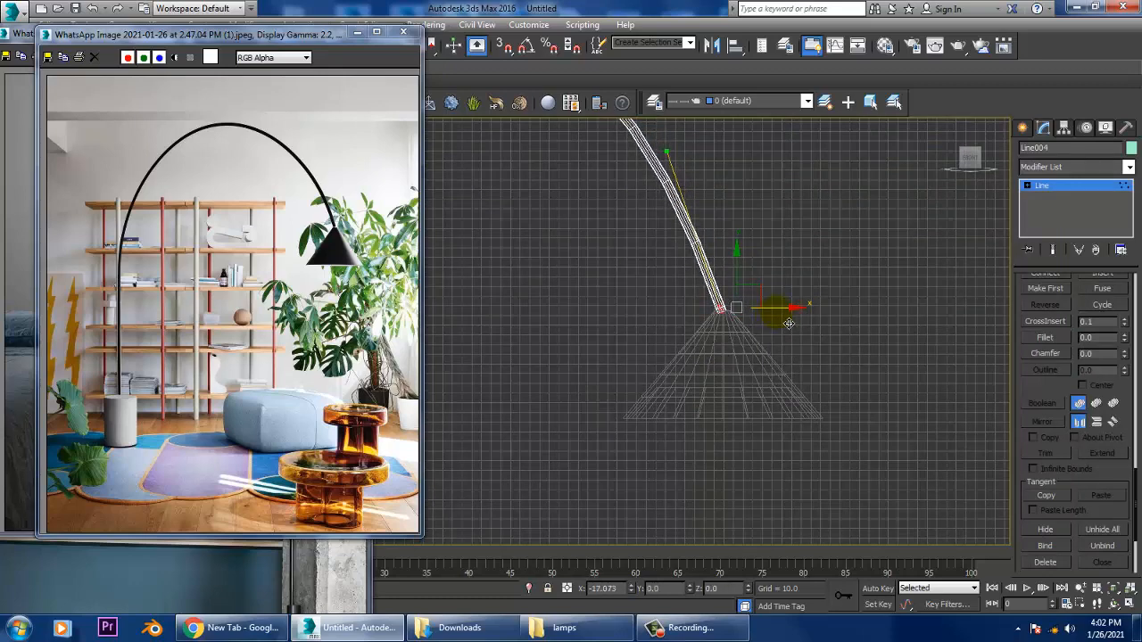
drag(679, 162, 737, 136)
scroll(751, 284, down, 2)
middle_drag(752, 285, 788, 384)
click(1064, 189)
key(z)
Shift the new cone shade by about -2 along X to centre it on the arm's tip
click(808, 325)
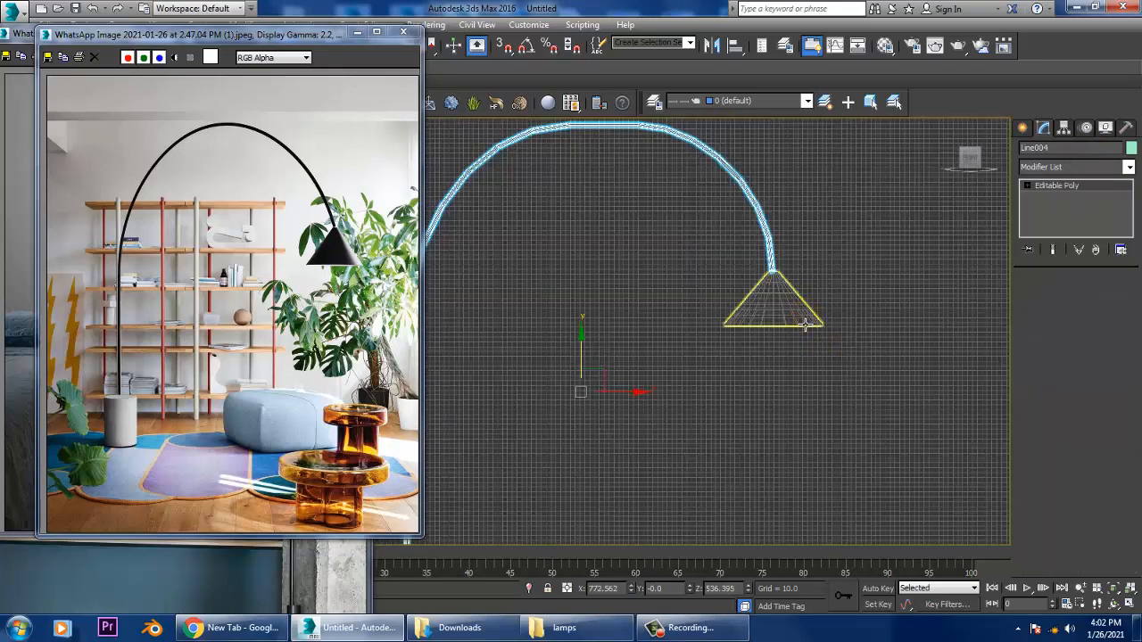
scroll(791, 314, up, 3)
key(alt+w)
middle_click(446, 321)
key(z)
key(alt+w)
middle_drag(581, 369, 586, 352)
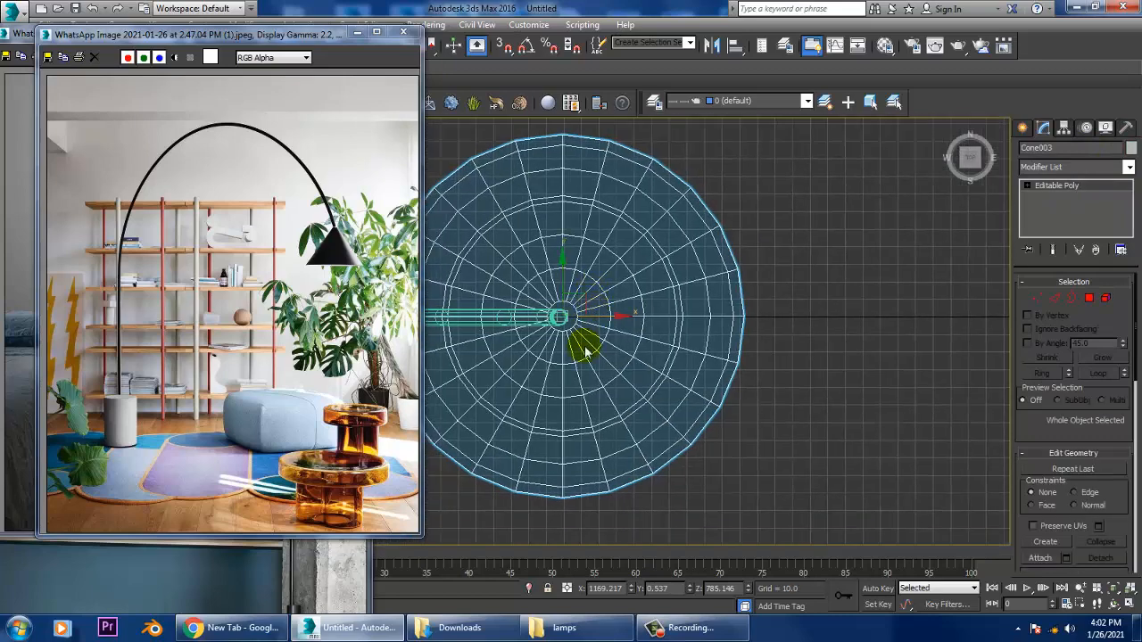
key(alt+w)
middle_click(864, 420)
key(alt+w)
key(z)
scroll(750, 375, down, 3)
alt+middle_drag(750, 374, 668, 272)
drag(708, 279, 705, 279)
Examine the foot of the new post and the cylindrical base in the arc floor lamp photo
scroll(749, 305, down, 3)
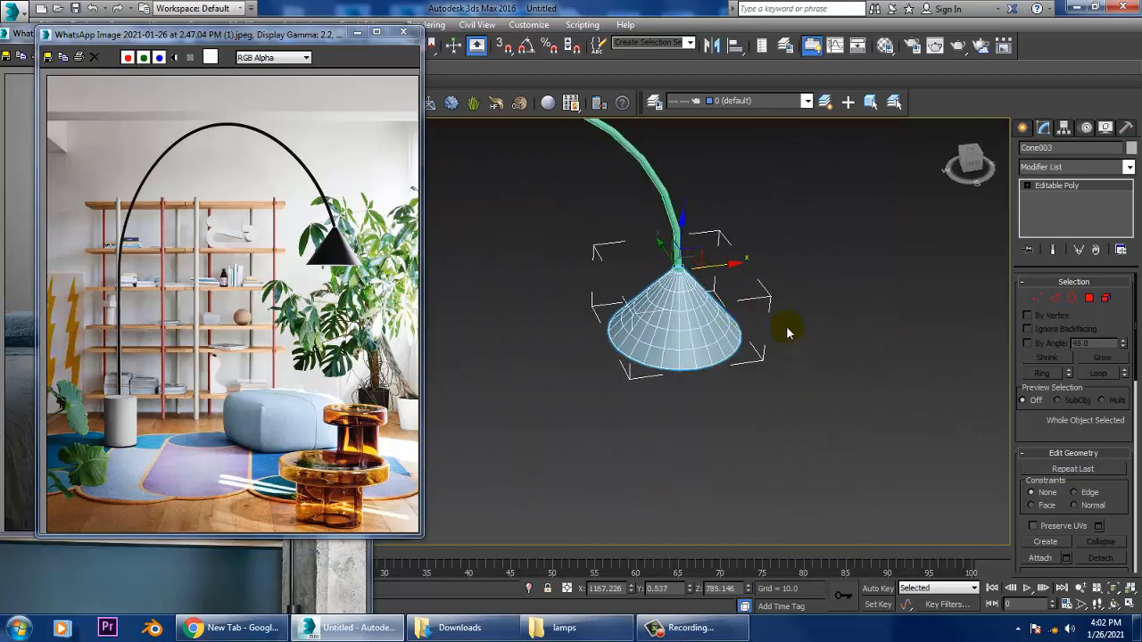
scroll(748, 297, down, 4)
alt+middle_drag(788, 331, 806, 273)
scroll(813, 332, up, 5)
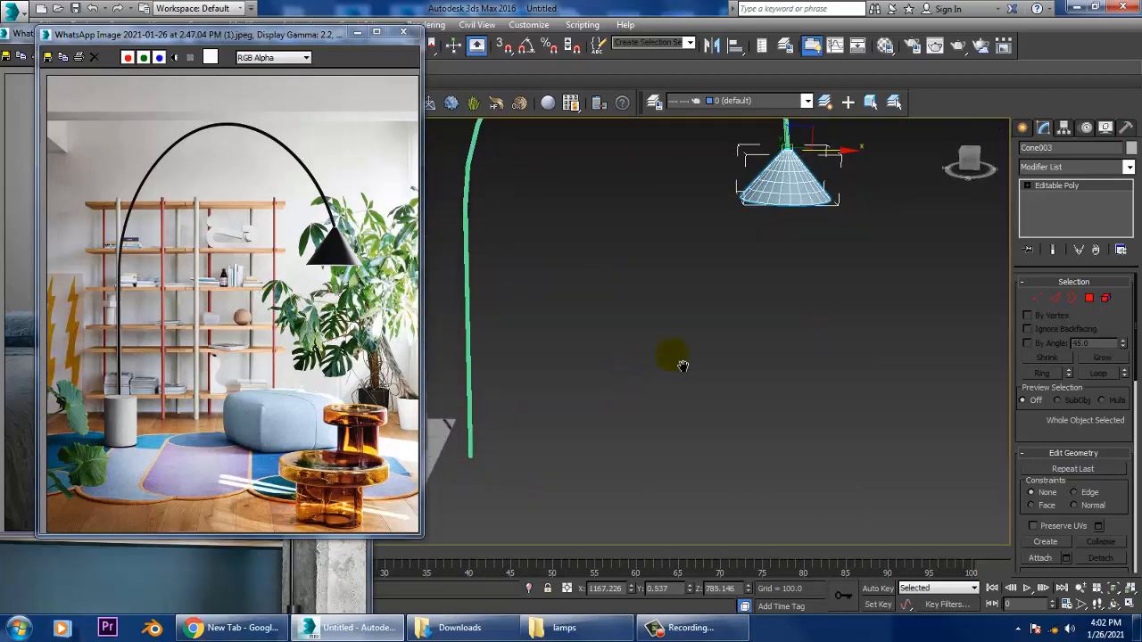
middle_drag(681, 365, 778, 332)
scroll(137, 421, up, 2)
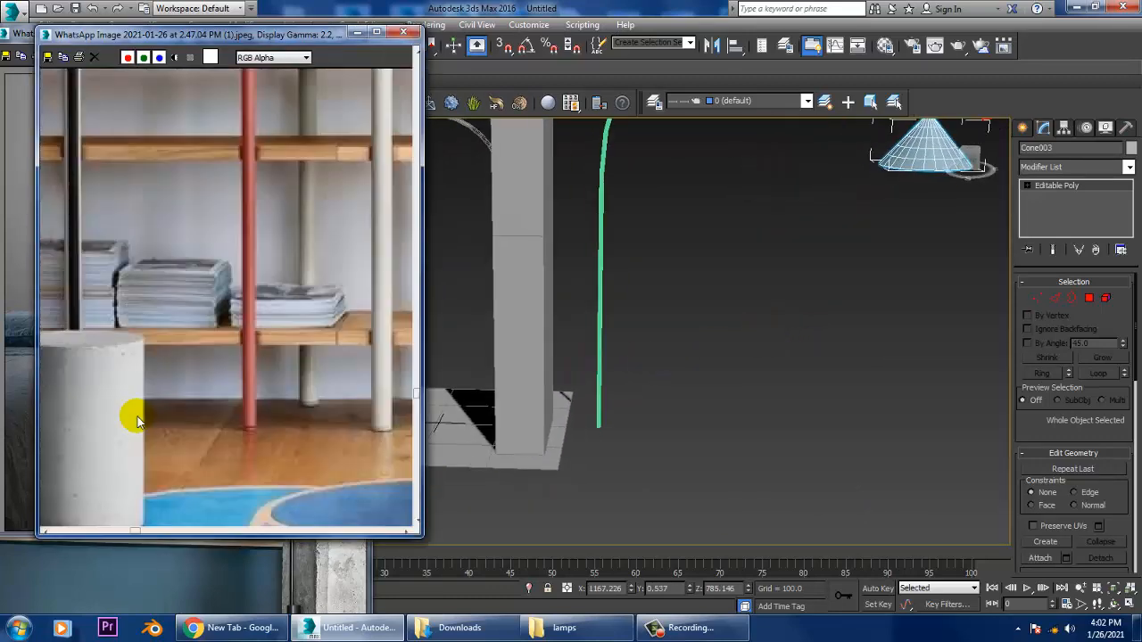
scroll(141, 409, down, 3)
middle_drag(719, 354, 772, 332)
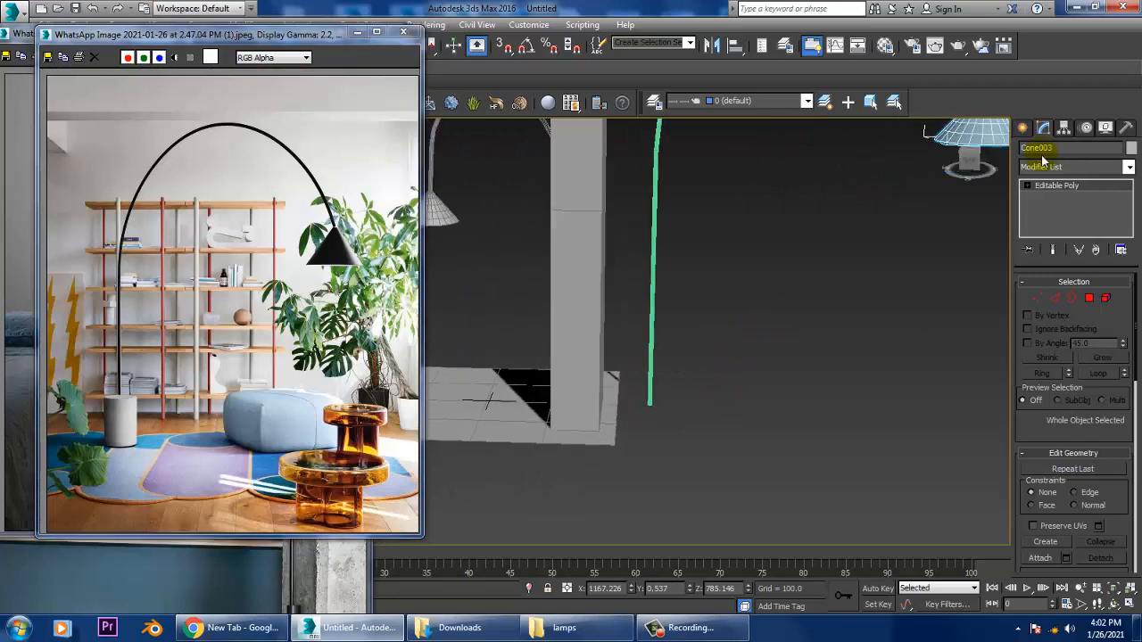
Create a cylinder around the foot of the post in the Top view, with a radius of about 52.9 and height about 96.5
click(1023, 127)
middle_drag(710, 348, 749, 347)
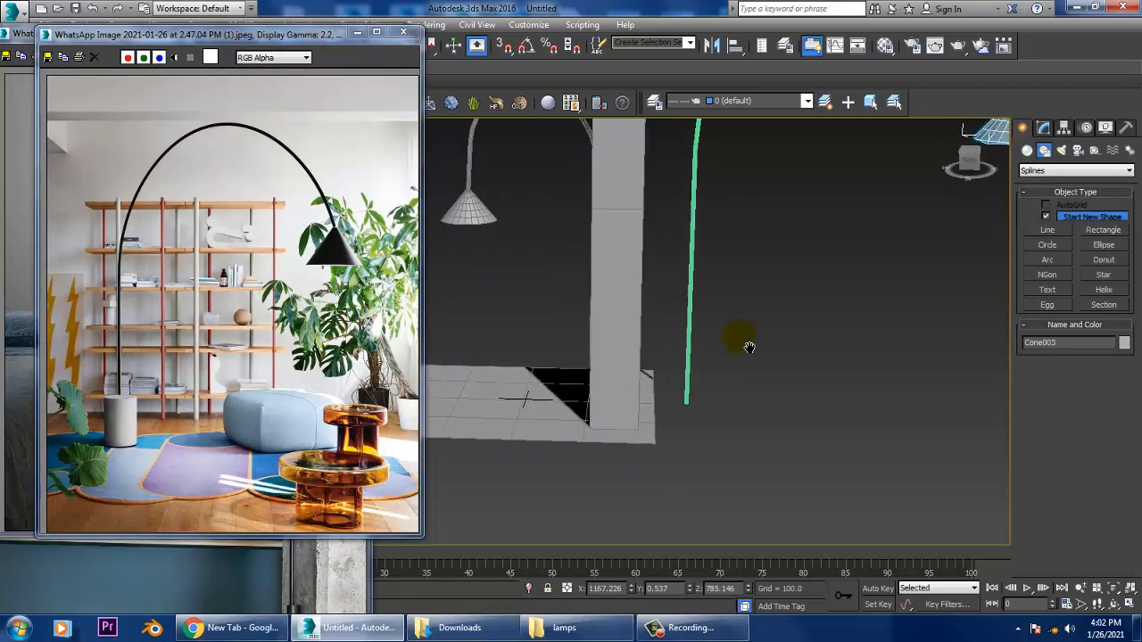
click(1028, 150)
click(1059, 253)
key(alt+w)
middle_click(486, 286)
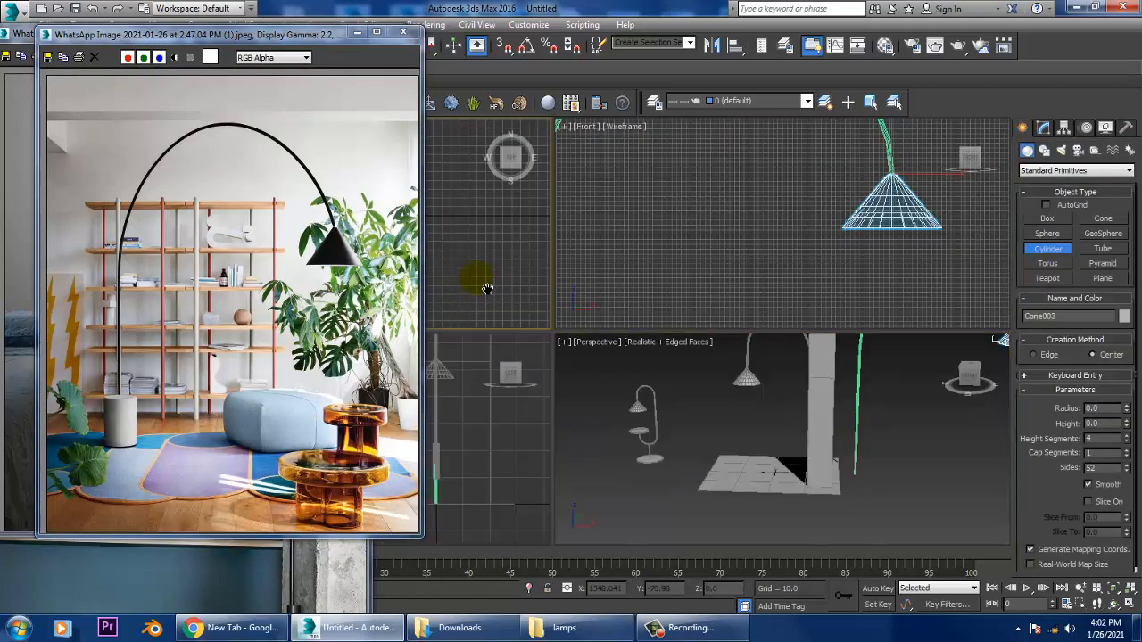
key(alt+w)
scroll(560, 264, down, 5)
middle_drag(580, 277, 701, 302)
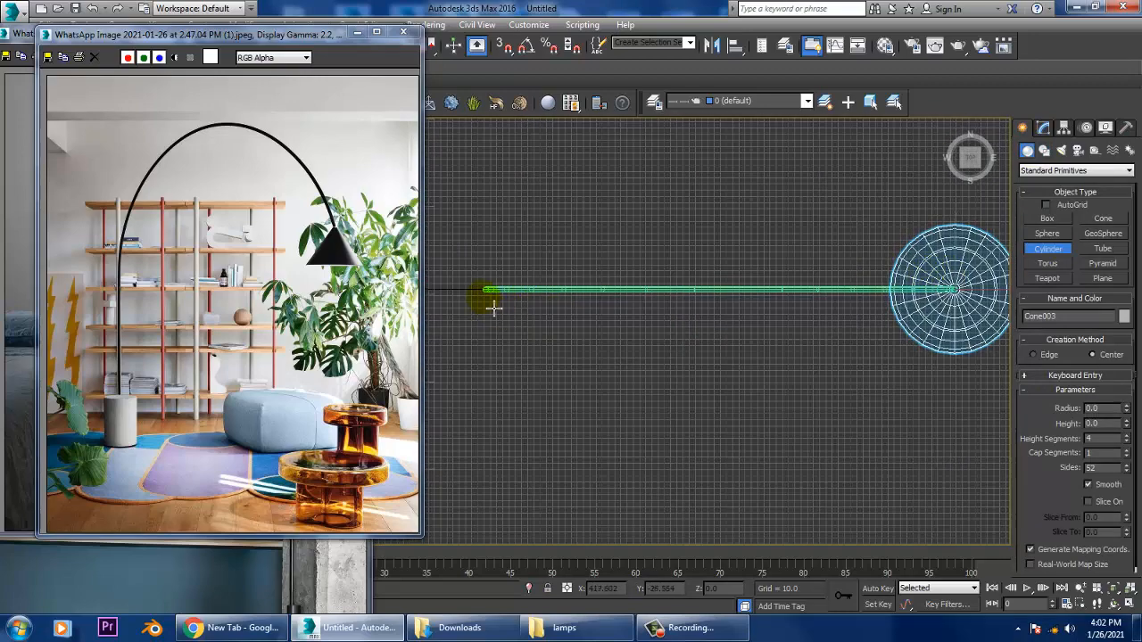
drag(493, 307, 509, 308)
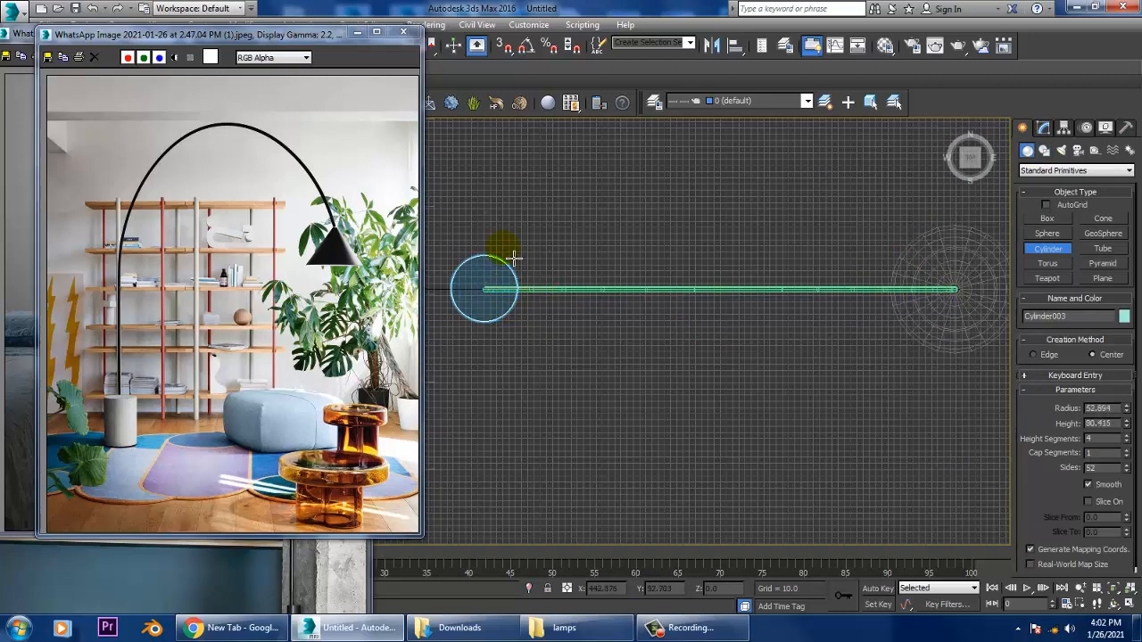
click(515, 256)
Set the base cylinder's height to about 197.5 and its sides to 21
key(alt+w)
middle_click(967, 423)
key(z)
key(alt+w)
scroll(892, 449, down, 6)
alt+middle_drag(911, 406, 1117, 266)
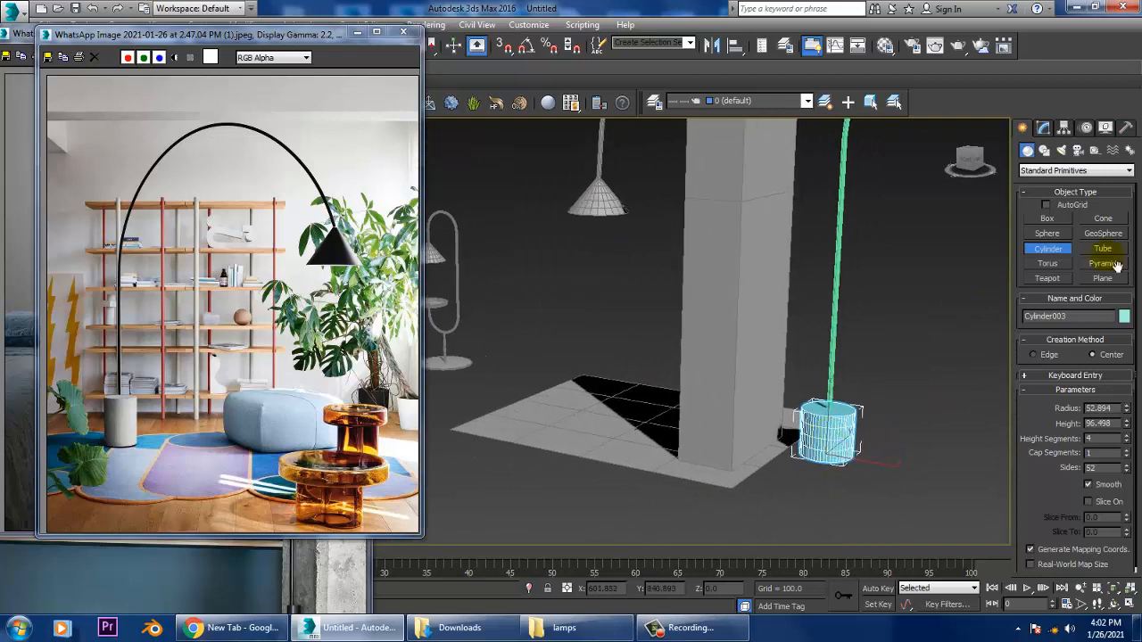
click(1044, 128)
drag(1126, 319, 1123, 215)
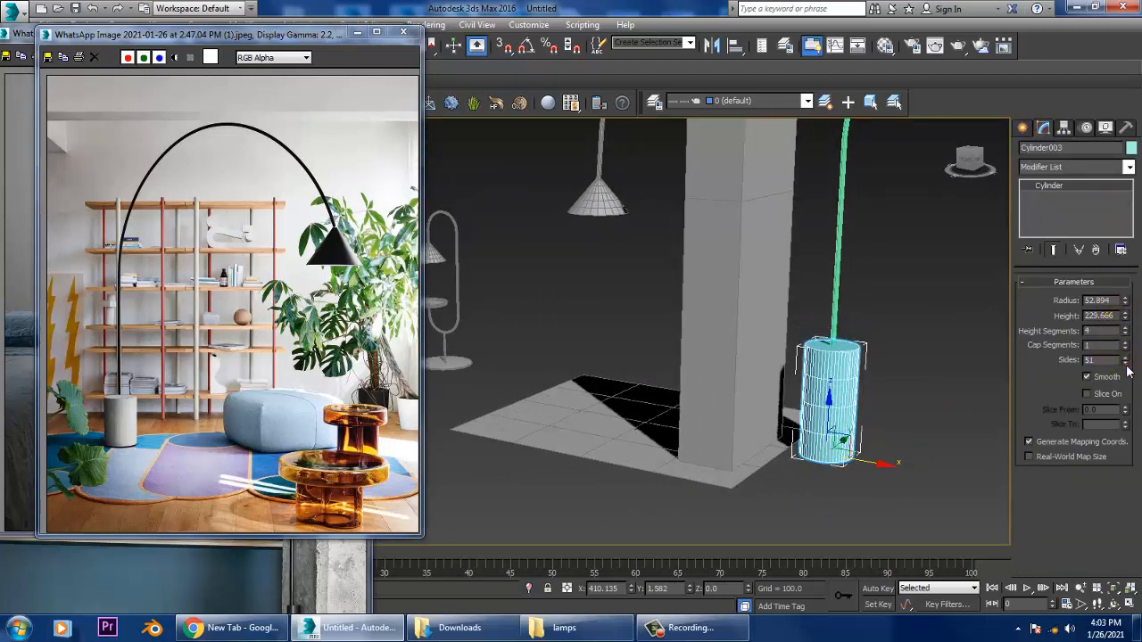
drag(1127, 373, 1139, 398)
alt+middle_drag(825, 370, 796, 324)
drag(1126, 319, 1137, 336)
alt+middle_drag(801, 311, 765, 344)
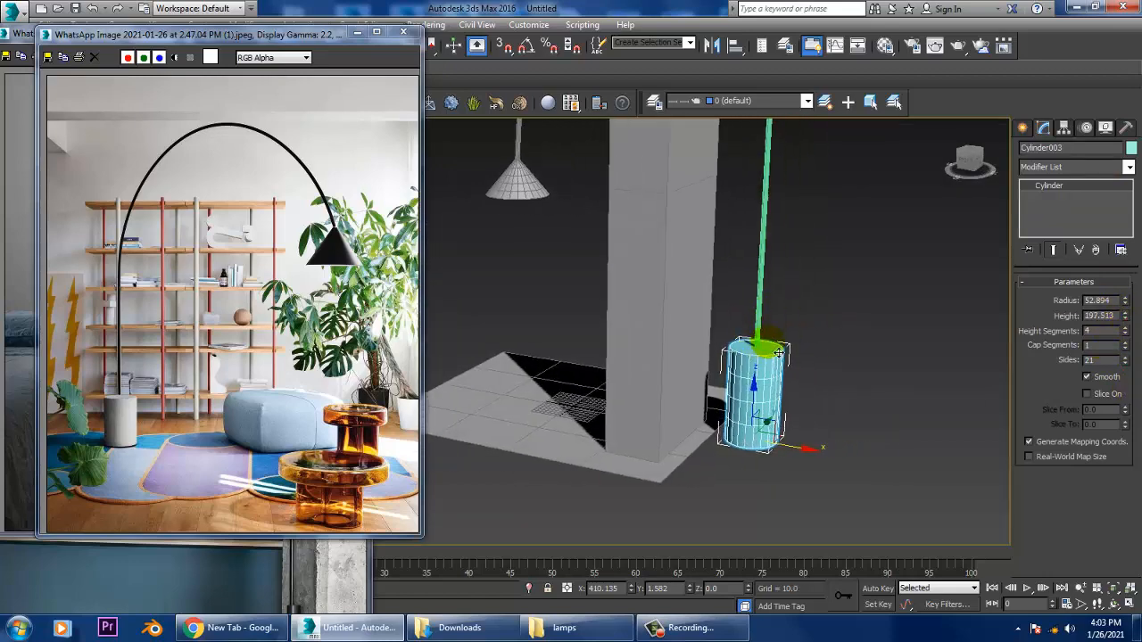
Convert the arc floor lamp's base cylinder to an Editable Poly
scroll(807, 359, up, 4)
scroll(799, 372, up, 3)
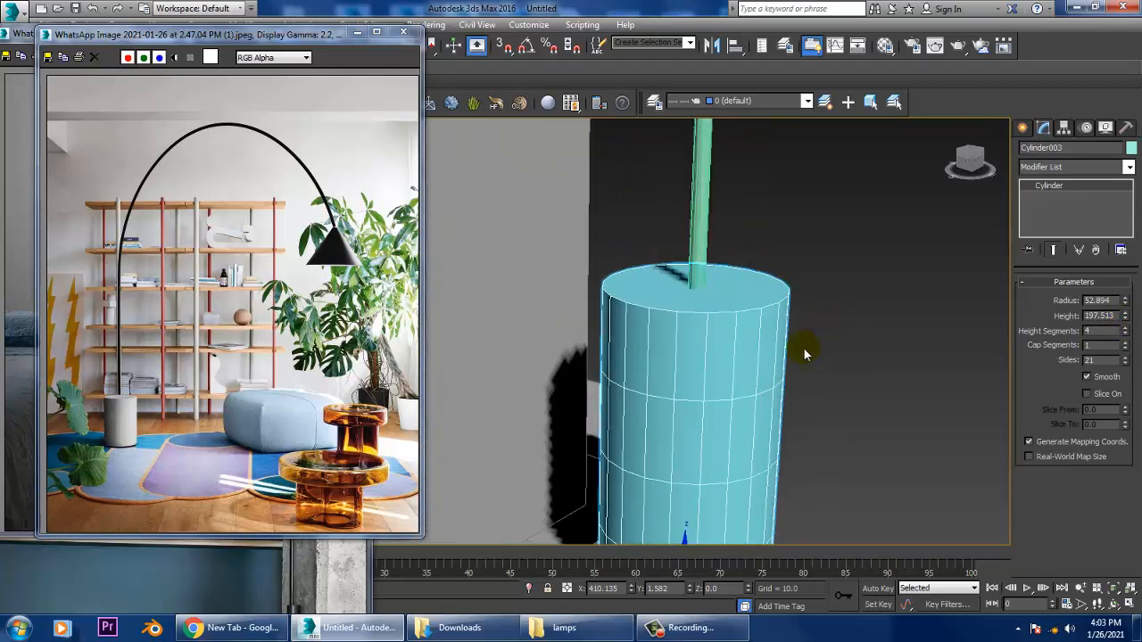
right_click(1072, 182)
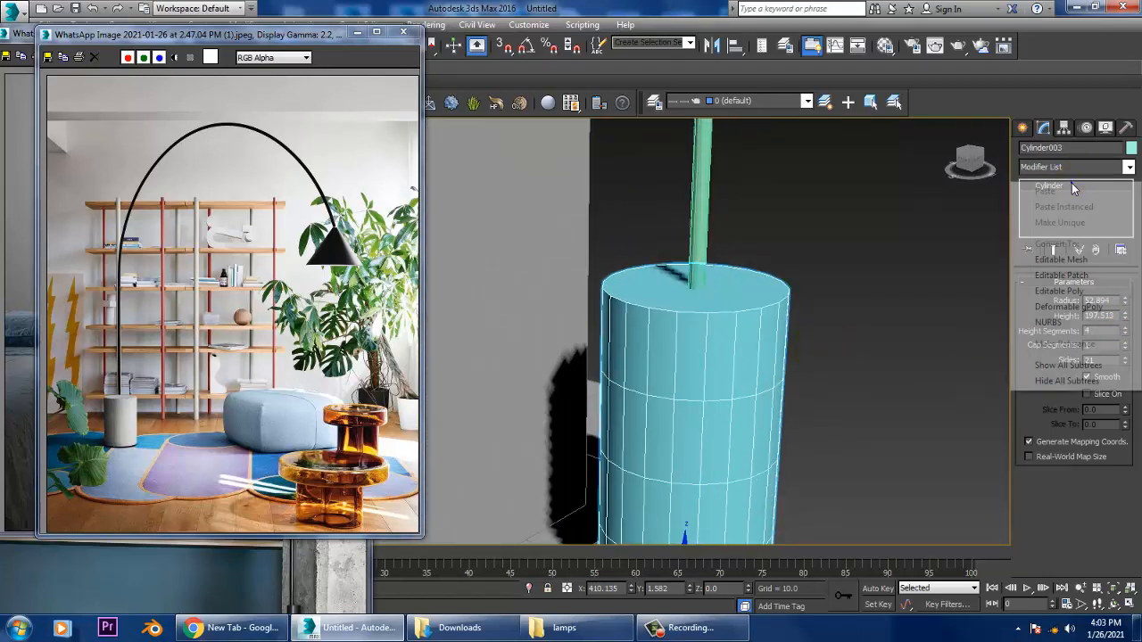
click(1076, 295)
click(796, 356)
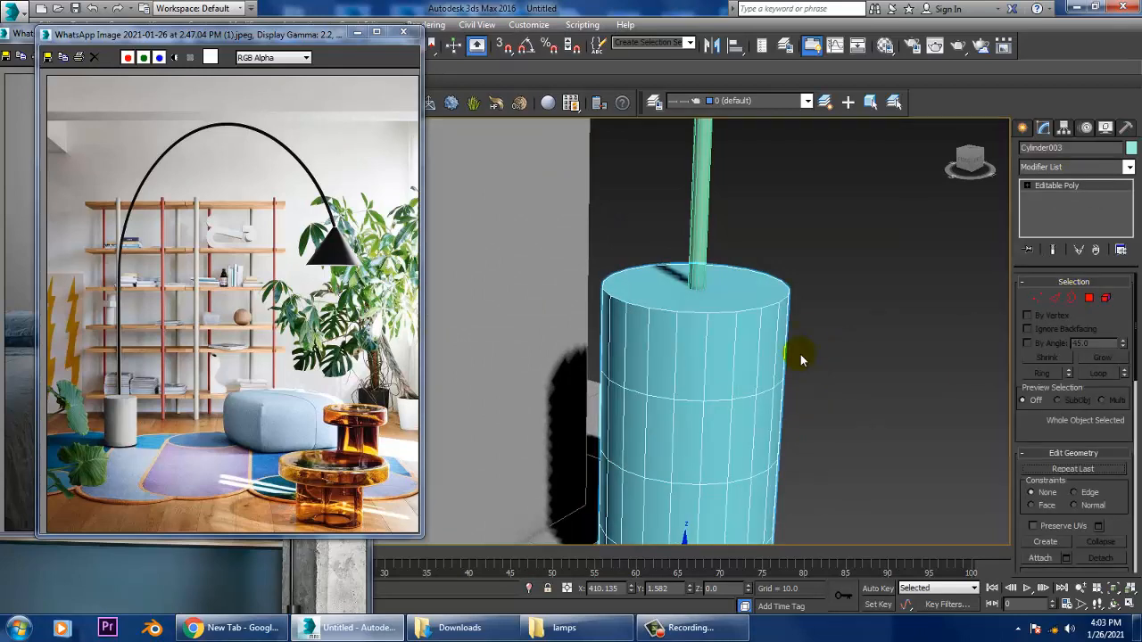
Select only the edges forming the upper and lower rims of the base cylinder
click(1054, 298)
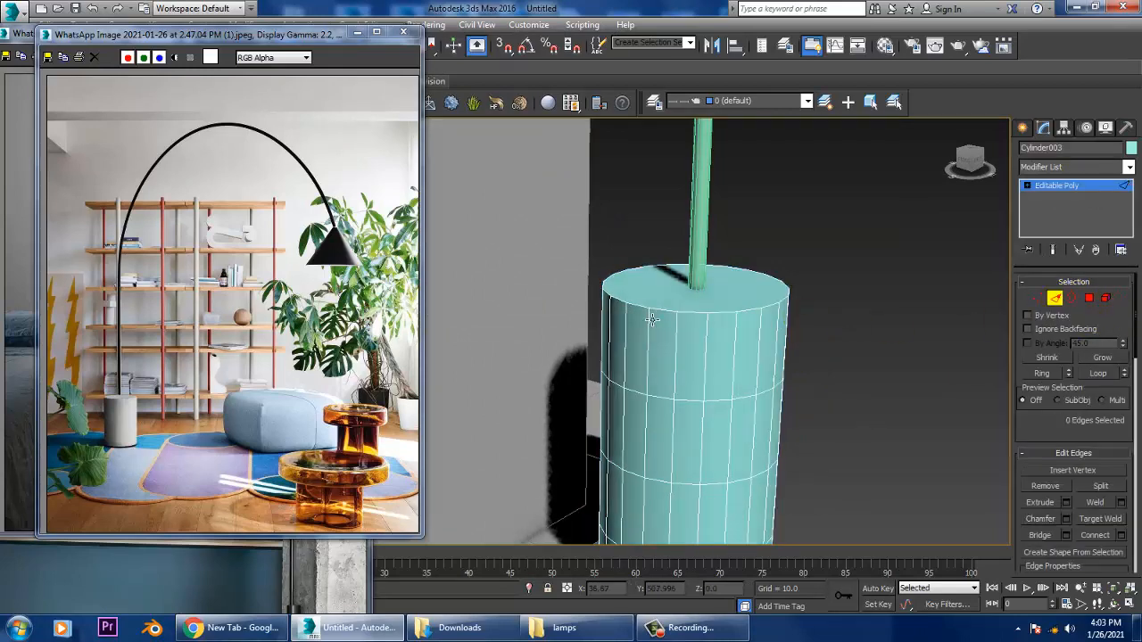
click(720, 319)
alt+middle_drag(785, 464, 803, 383)
drag(572, 238, 883, 352)
alt+drag(596, 340, 879, 375)
middle_drag(807, 337, 809, 146)
ctrl+drag(1131, 596, 1133, 596)
alt+drag(537, 328, 901, 429)
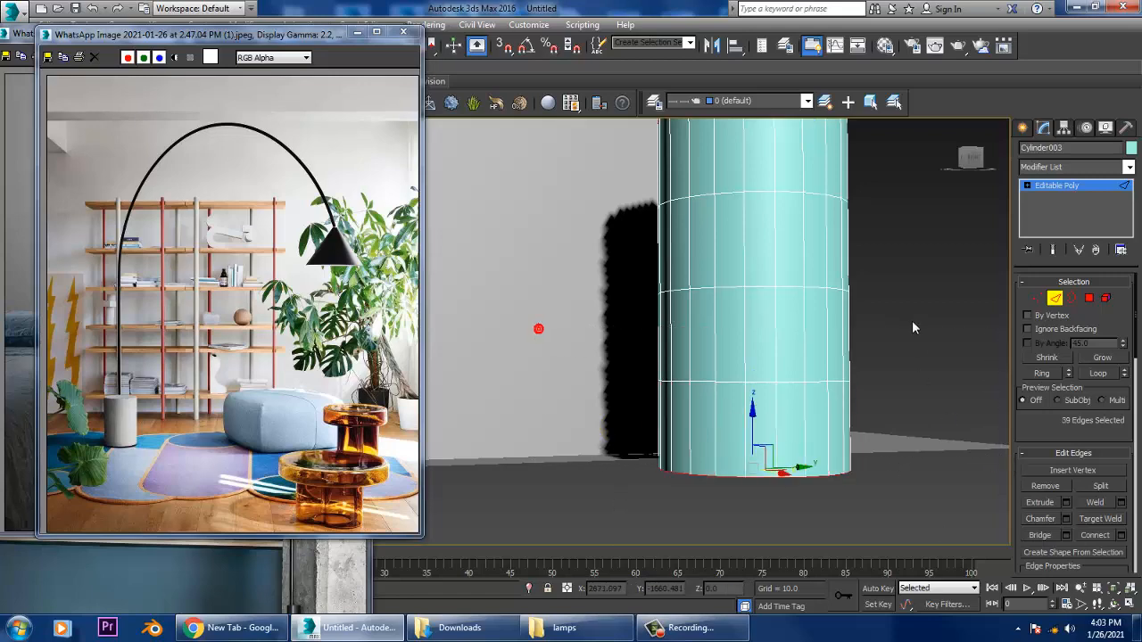
Chamfer the selected rim edges by about 5.53 with 3 segments and leave edge editing
middle_drag(912, 320, 941, 464)
click(1066, 519)
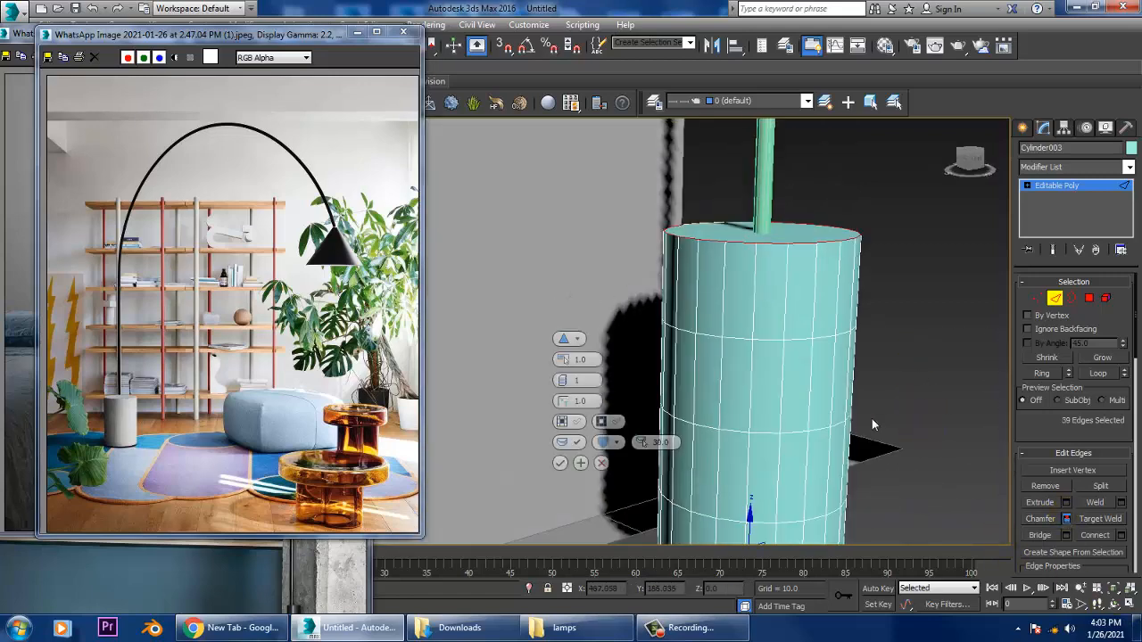
mouse_move(564, 360)
mouse_down()
mouse_move(556, 321)
mouse_move(557, 340)
mouse_up()
drag(562, 380, 561, 360)
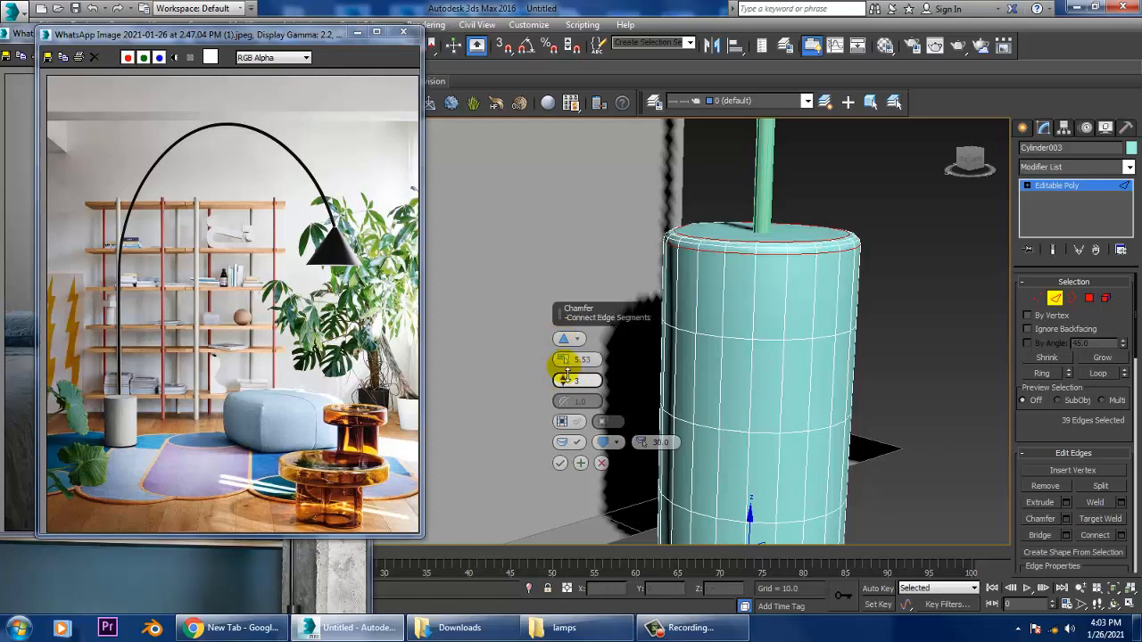
click(561, 463)
click(1084, 186)
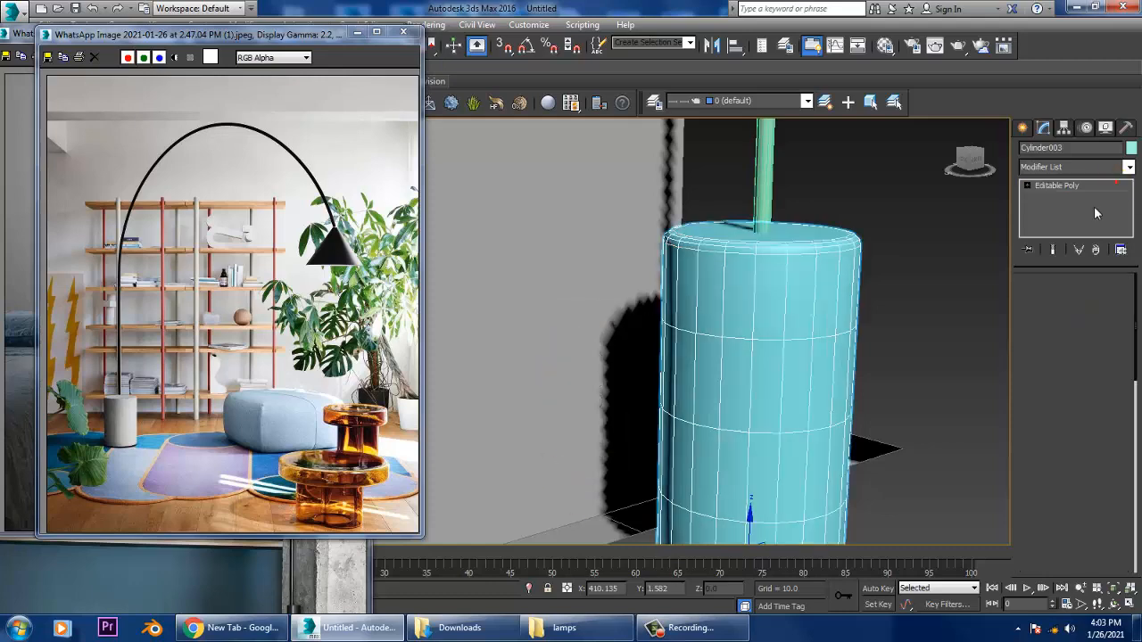
Select the arc floor lamp together with the neighbouring objects and give them the grey object colour
scroll(971, 351, down, 5)
scroll(973, 350, down, 3)
middle_drag(973, 351, 829, 516)
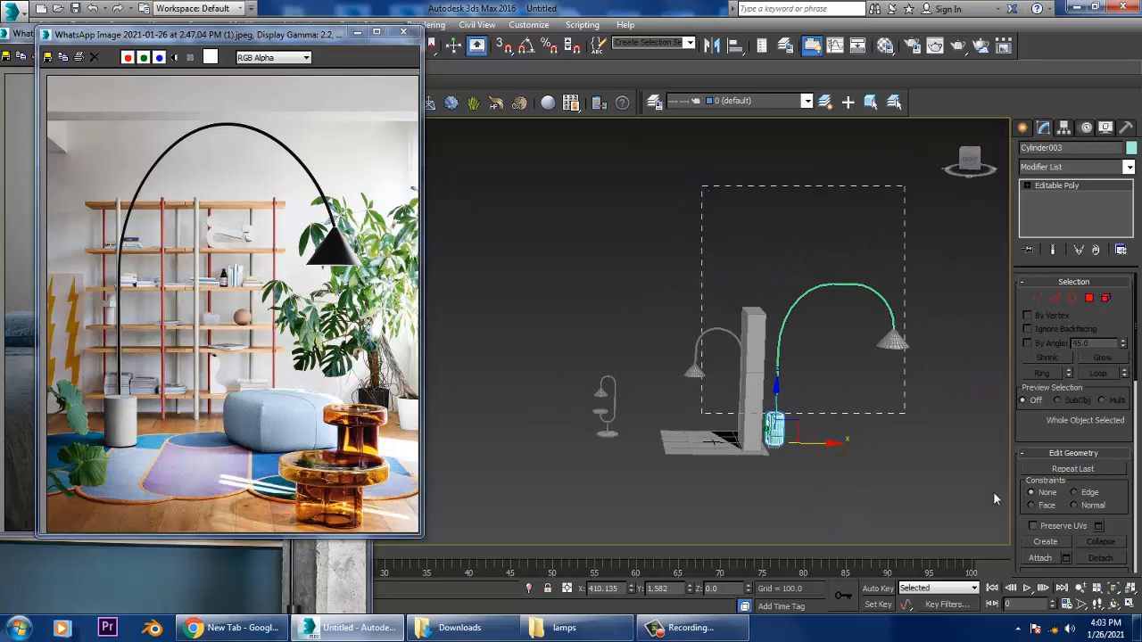
drag(994, 494, 996, 496)
click(1131, 148)
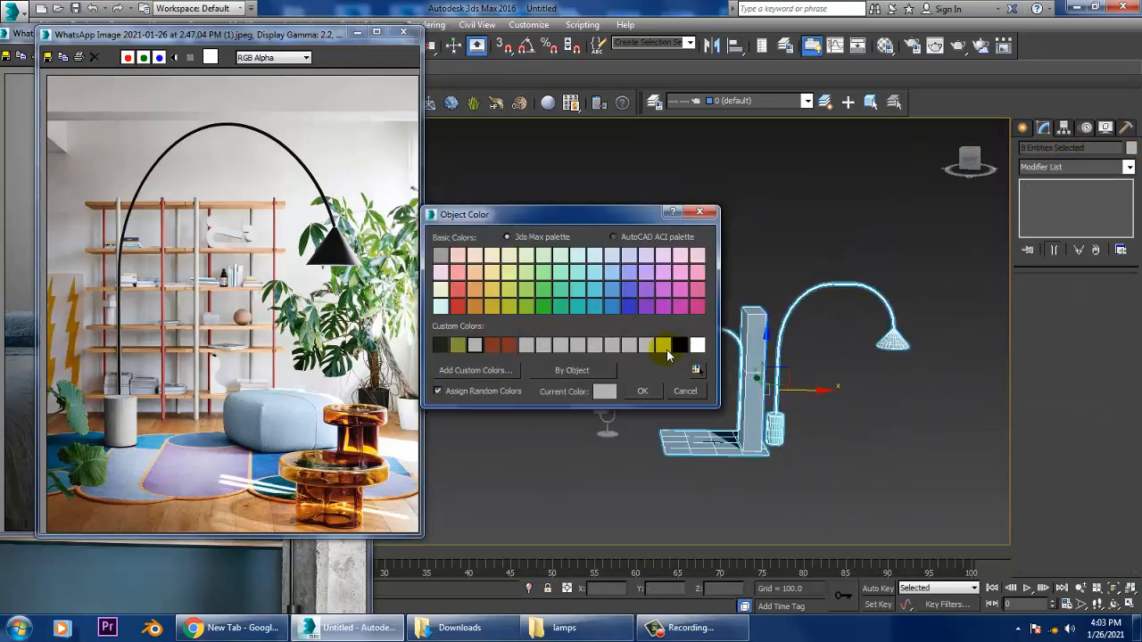
click(695, 393)
Scale up the floor plane until it extends beneath all the lamps
alt+middle_drag(810, 359, 858, 353)
click(829, 341)
scroll(833, 366, up, 3)
click(674, 453)
drag(706, 442, 601, 264)
alt+middle_drag(602, 264, 576, 269)
Select all parts of the loop-shaped lamp without the floor plane and scale the lamp up uniformly
drag(446, 304, 590, 472)
alt+click(692, 408)
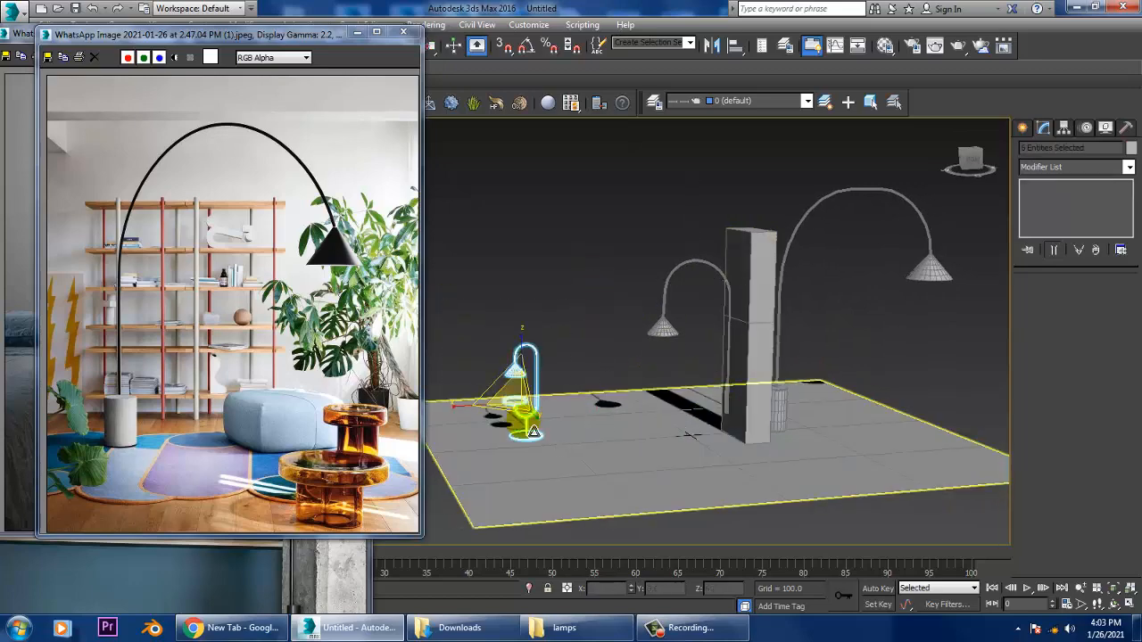
drag(511, 400, 465, 331)
Raise the enlarged loop lamp about 175 along Z, and lower it by about 8 to rest on the floor
key(w)
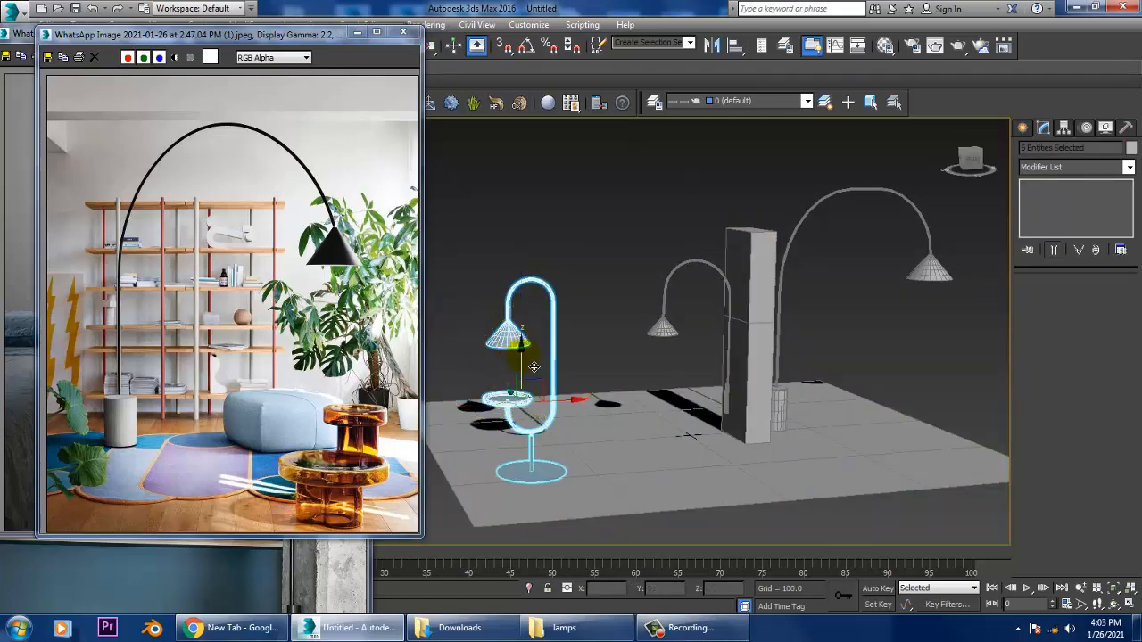
drag(534, 367, 528, 329)
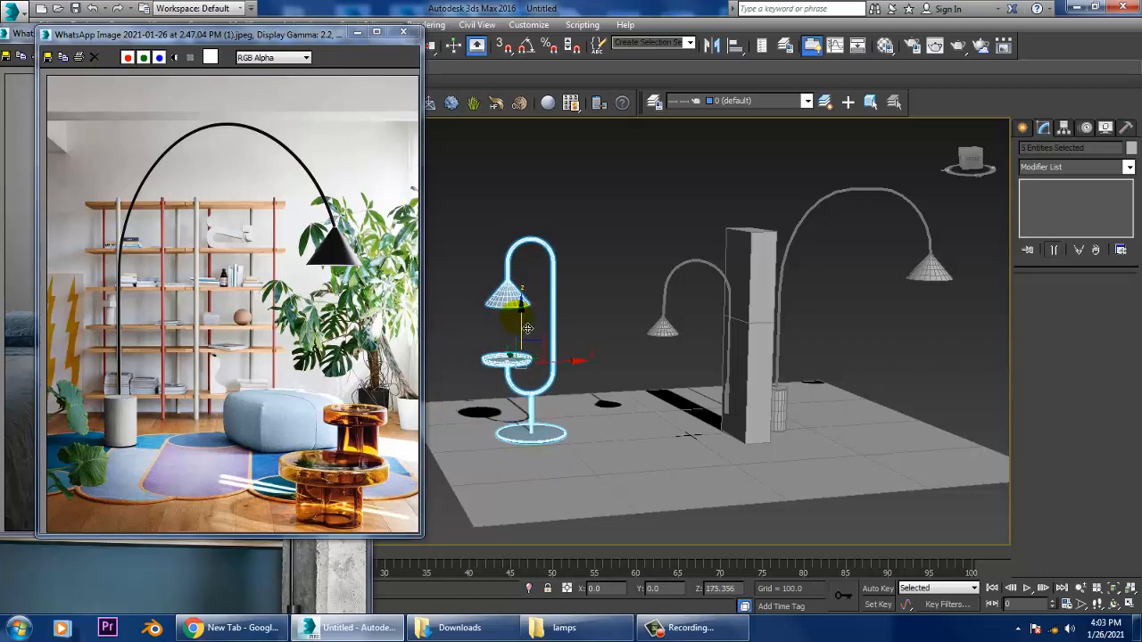
alt+middle_drag(557, 336, 638, 349)
scroll(678, 420, up, 4)
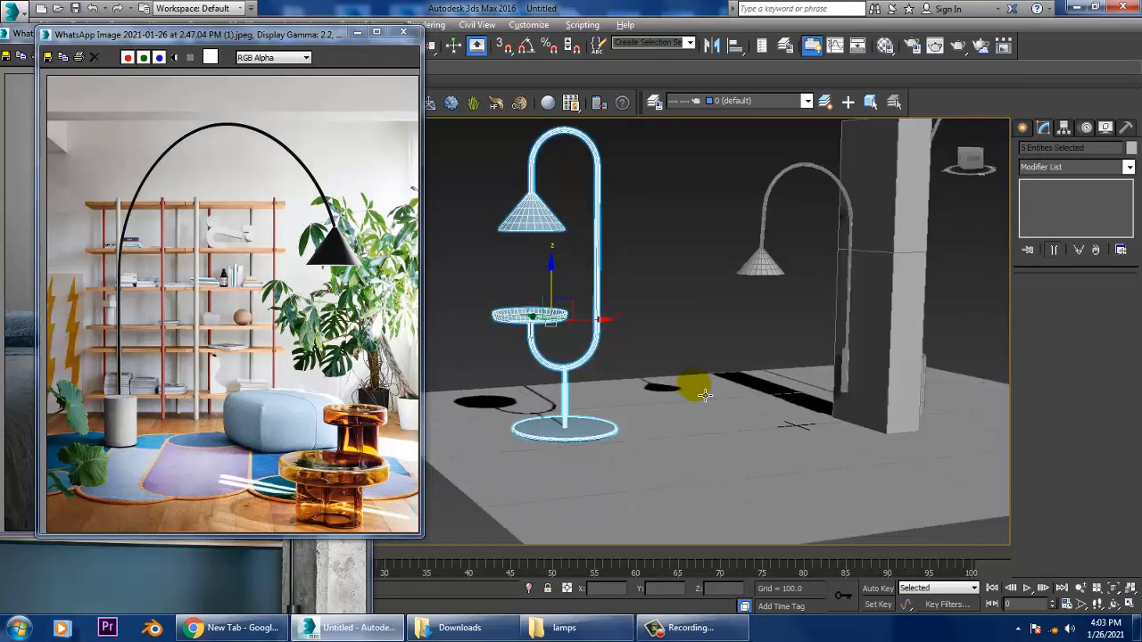
middle_drag(705, 395, 729, 400)
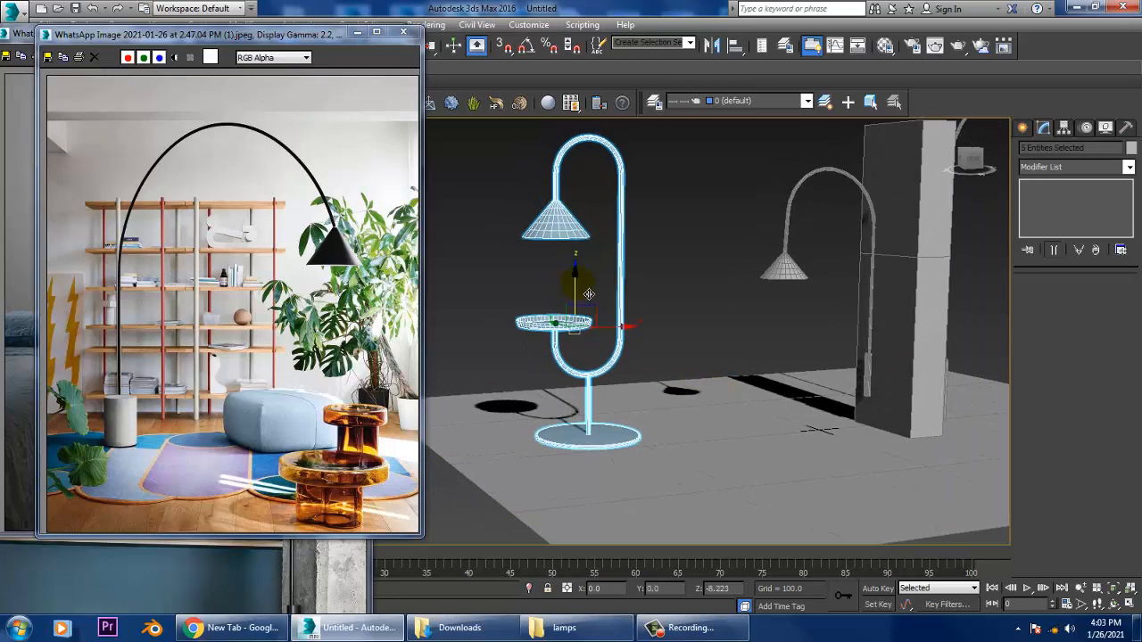
Select the arc floor lamp's arm, shade and base without the floor plane and scale the lamp down uniformly
scroll(812, 401, down, 5)
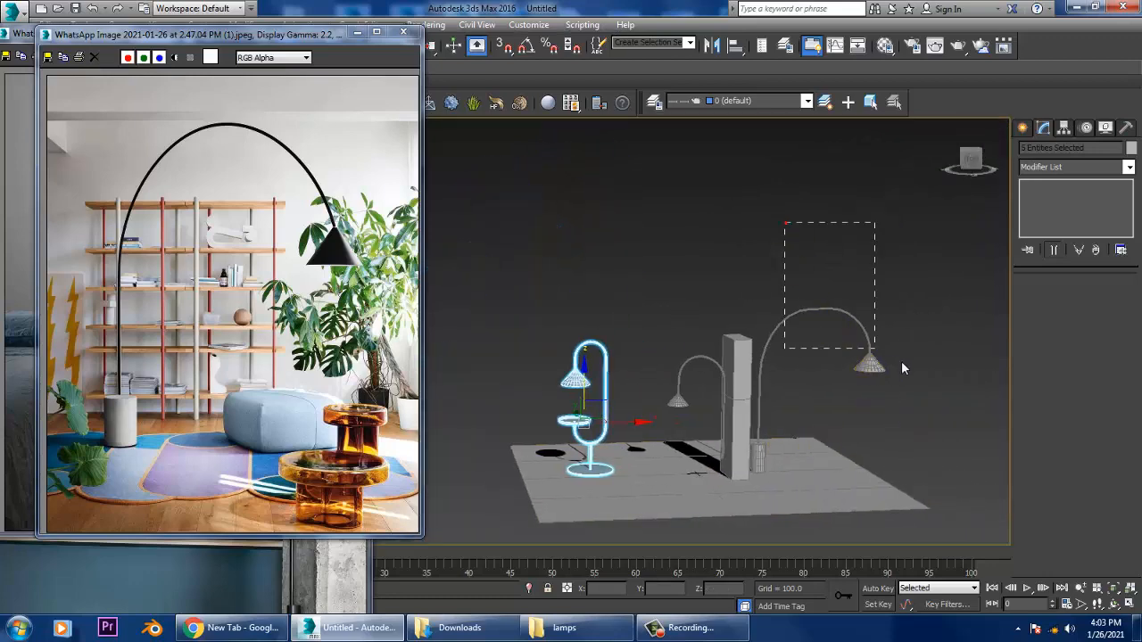
drag(901, 505, 898, 502)
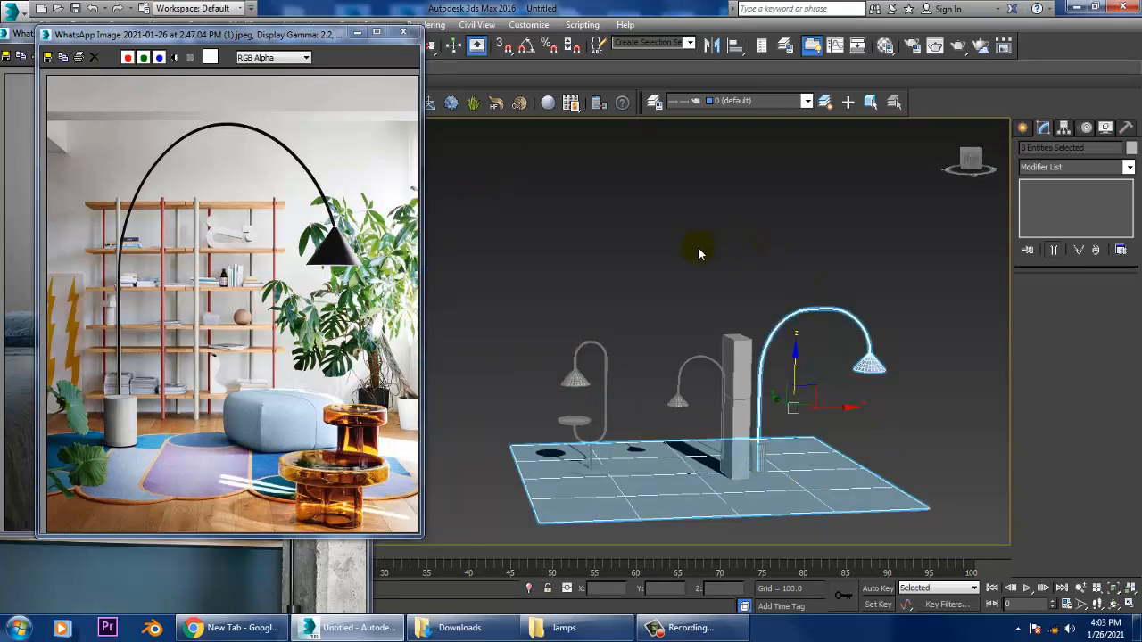
drag(704, 259, 923, 597)
alt+drag(742, 408, 744, 411)
alt+drag(892, 467, 951, 568)
drag(799, 419, 738, 421)
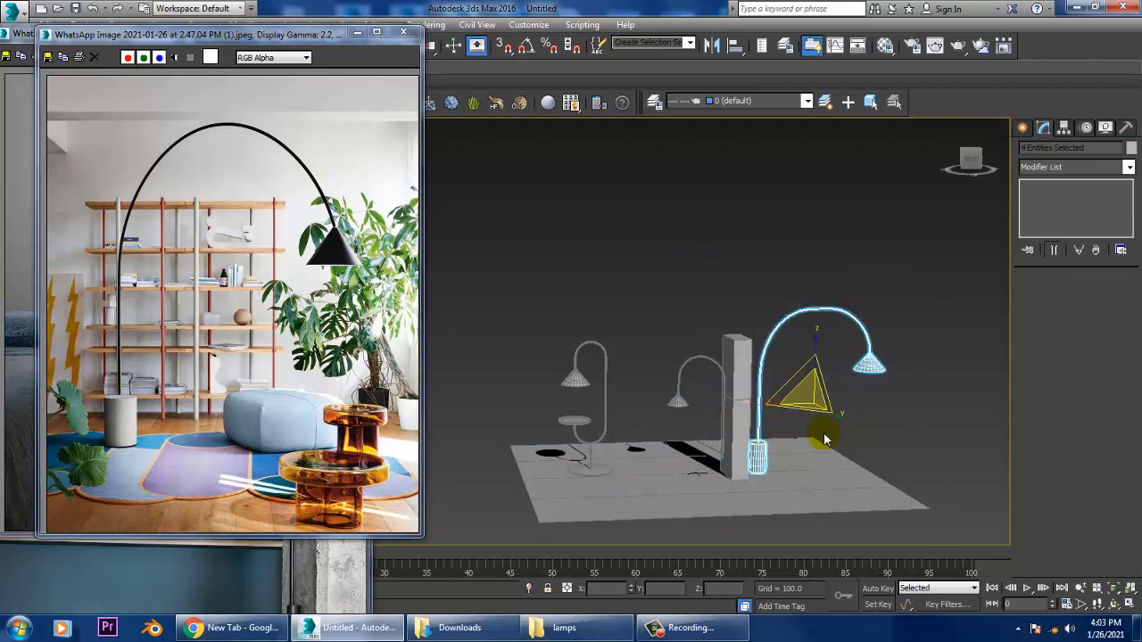
drag(825, 420, 844, 429)
Lower the arc floor lamp about 112 along Z onto the floor plane
alt+middle_drag(844, 429, 822, 423)
scroll(822, 422, up, 3)
key(w)
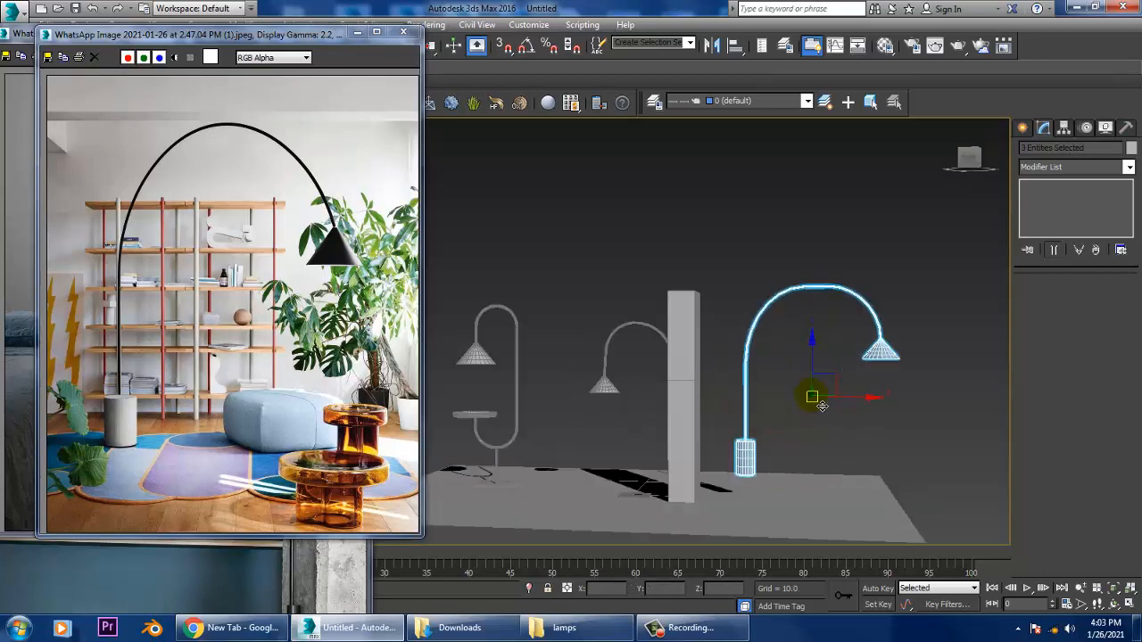
drag(822, 369, 835, 395)
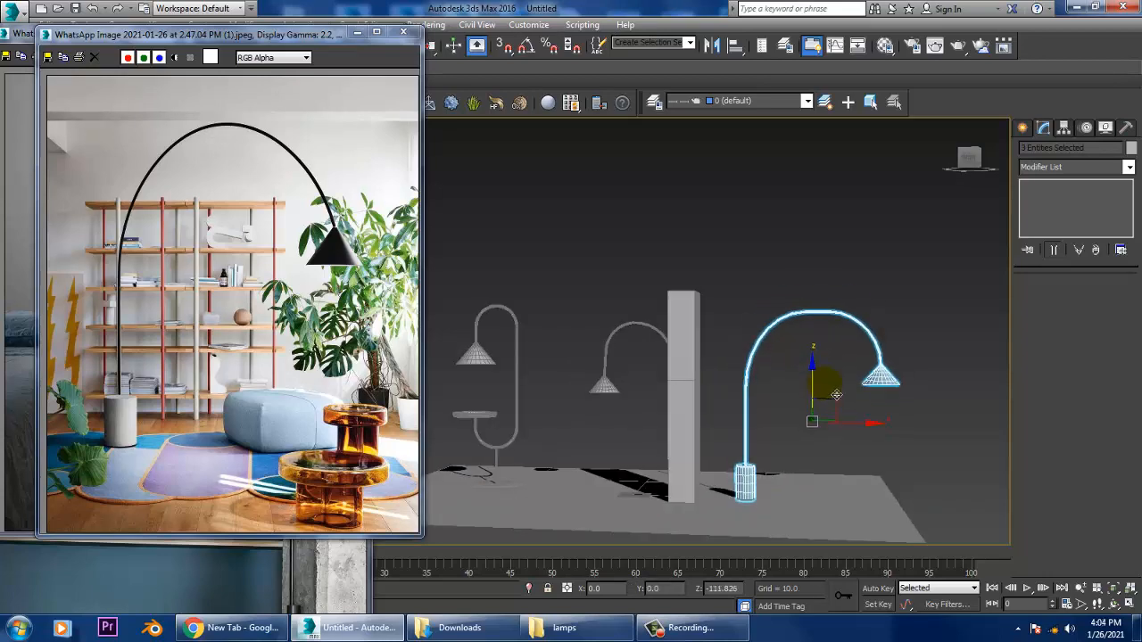
Move the arc floor lamp forward along Y so it stands on the floor in front of the pillar
alt+middle_drag(836, 395, 752, 436)
drag(869, 416, 744, 431)
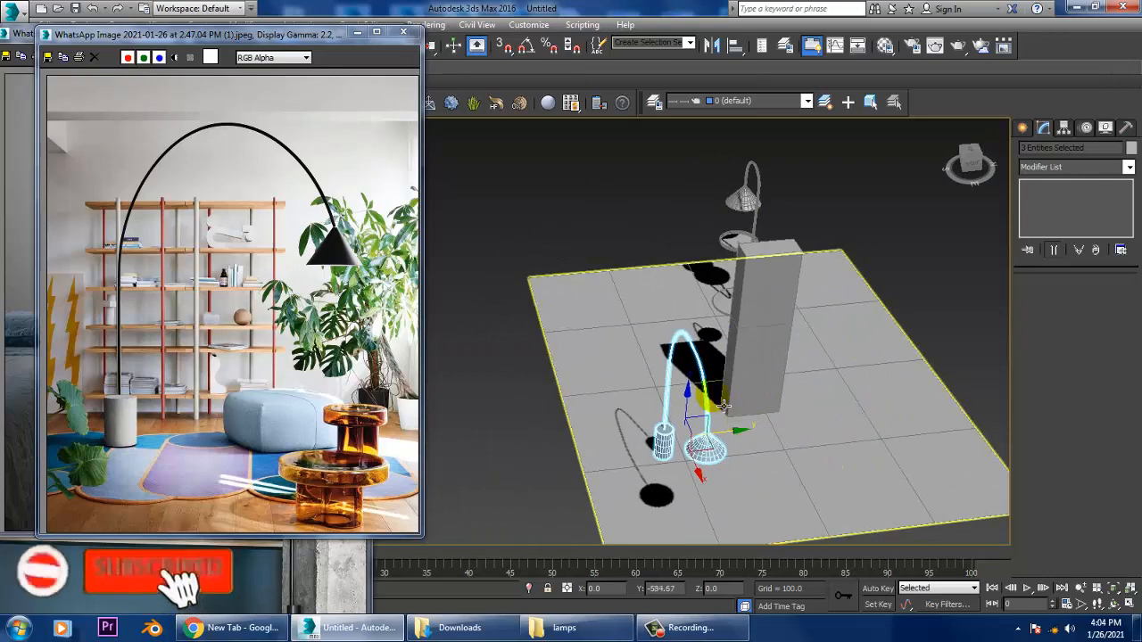
alt+middle_drag(715, 406, 757, 416)
drag(732, 424, 591, 463)
alt+middle_drag(635, 433, 670, 420)
scroll(701, 404, up, 3)
scroll(671, 419, down, 6)
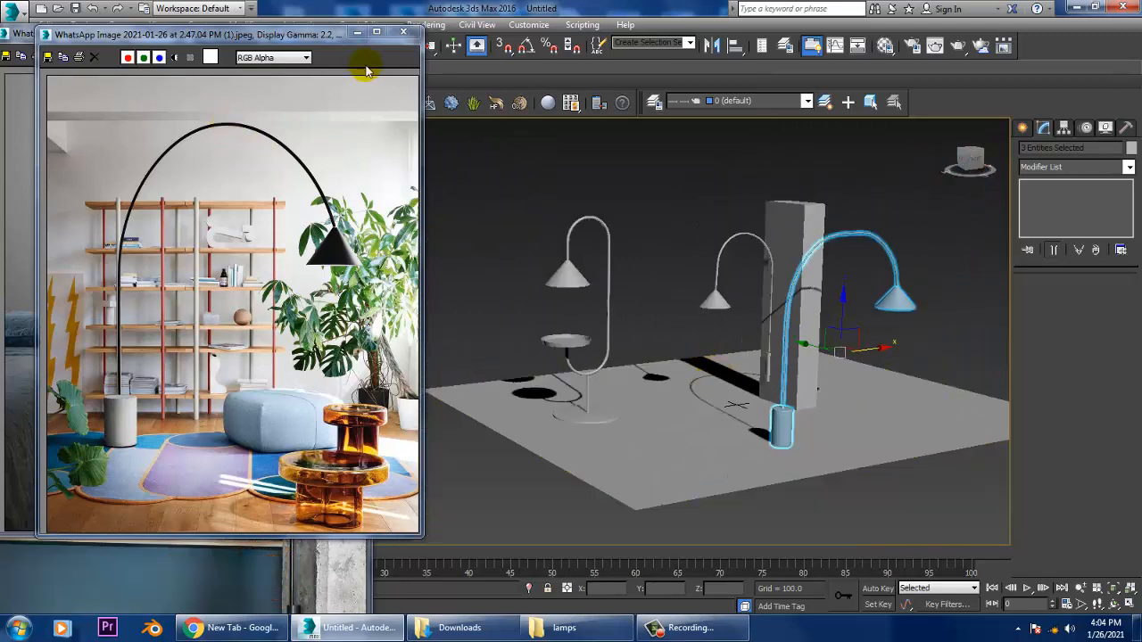
Minimise the open lamp reference photos to uncover the viewport and clear the selection
click(354, 32)
click(316, 34)
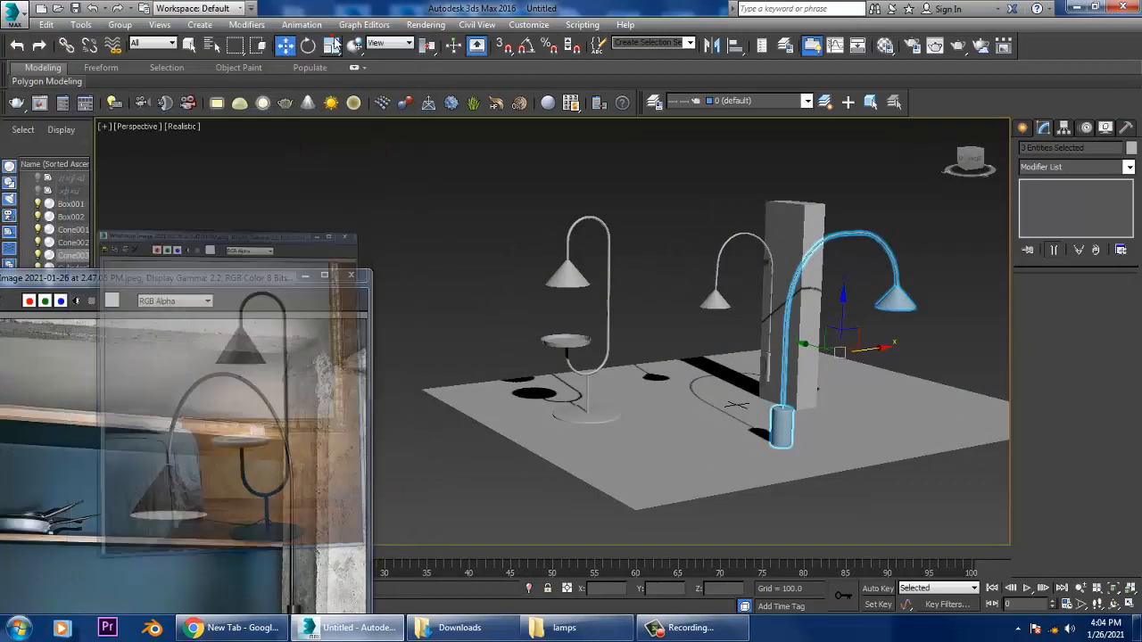
click(304, 277)
click(365, 222)
Examine the arrangement of the three lamps, pillar and floor in the Perspective view
middle_drag(845, 313, 773, 327)
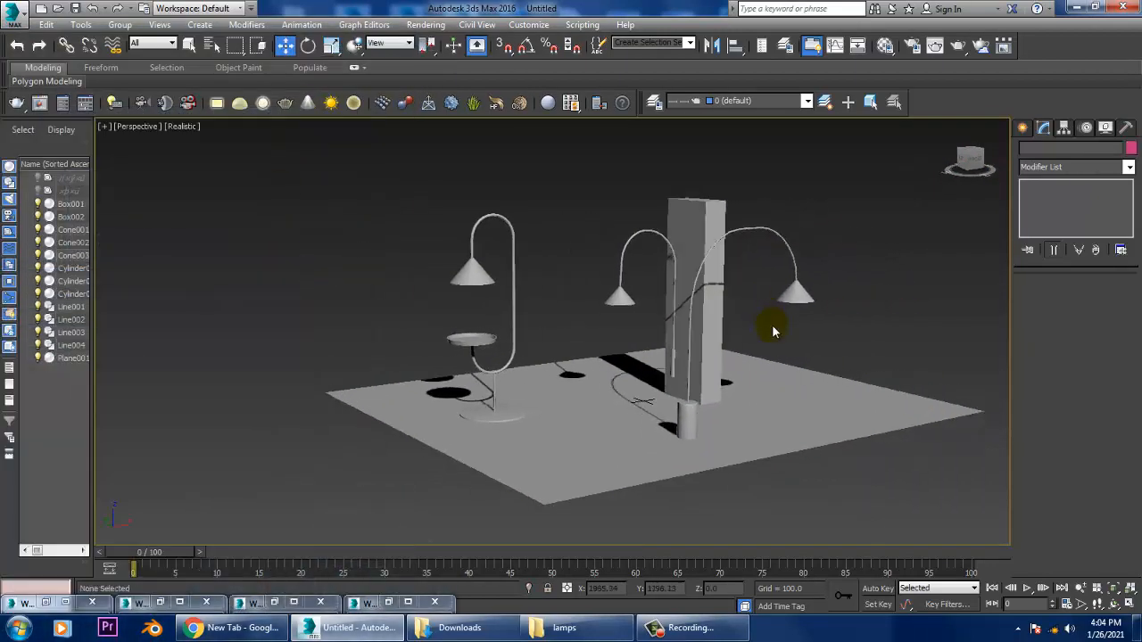
scroll(776, 313, up, 5)
scroll(771, 308, down, 5)
scroll(688, 306, up, 5)
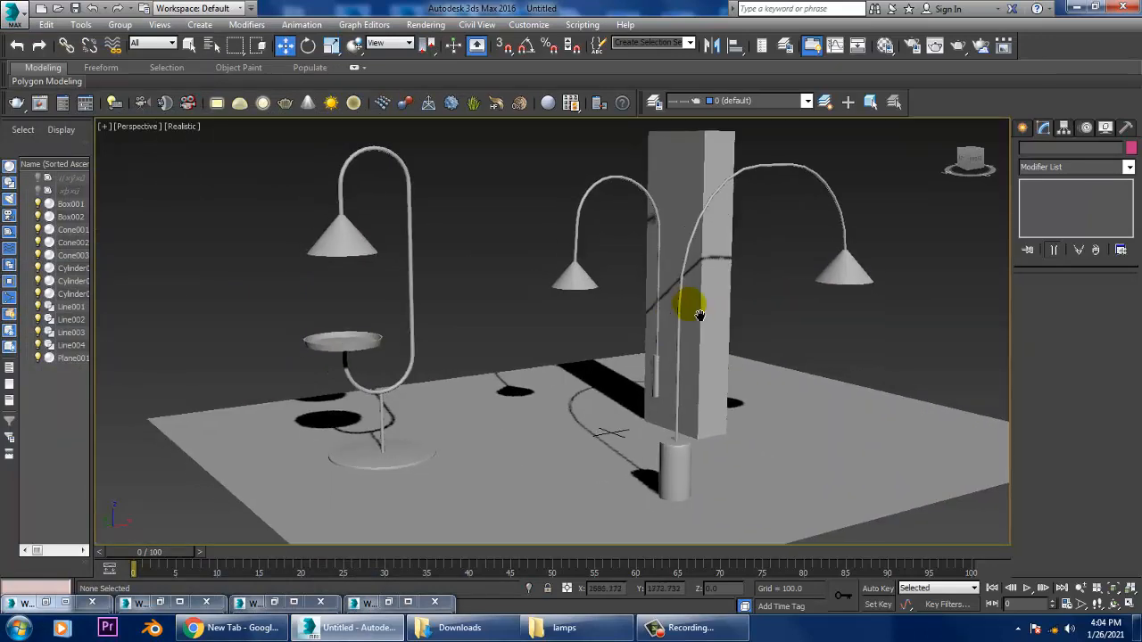
key(alt+w)
scroll(811, 281, down, 2)
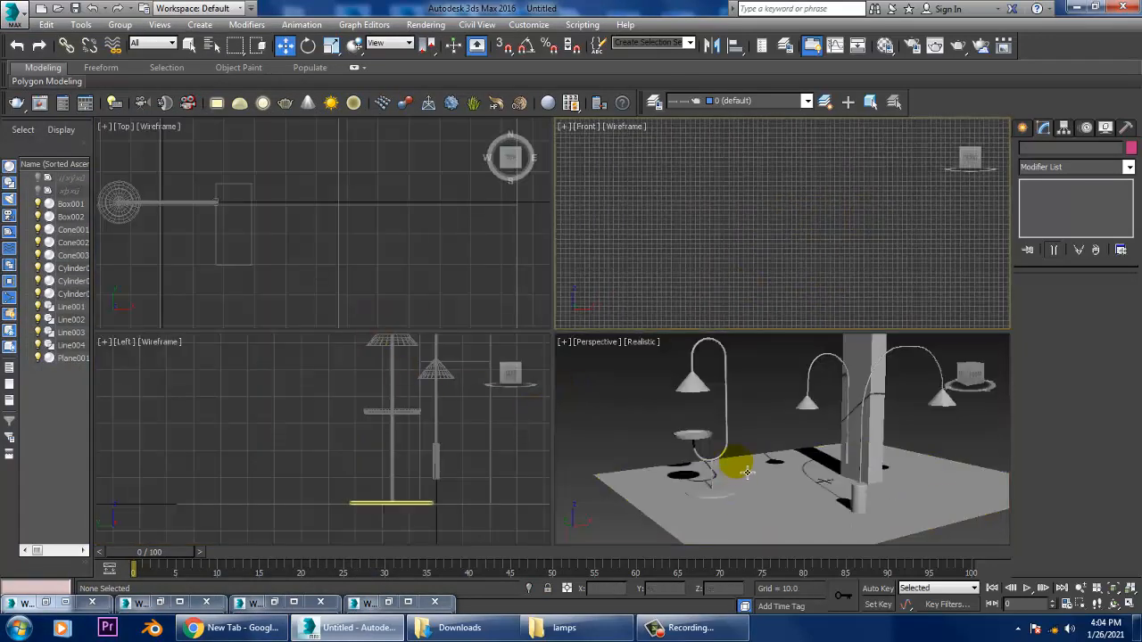
middle_click(735, 467)
key(alt+w)
alt+middle_drag(714, 428, 812, 404)
Draw a winding cable line in the Top view from the loop lamp's post outward past its round base
click(1023, 129)
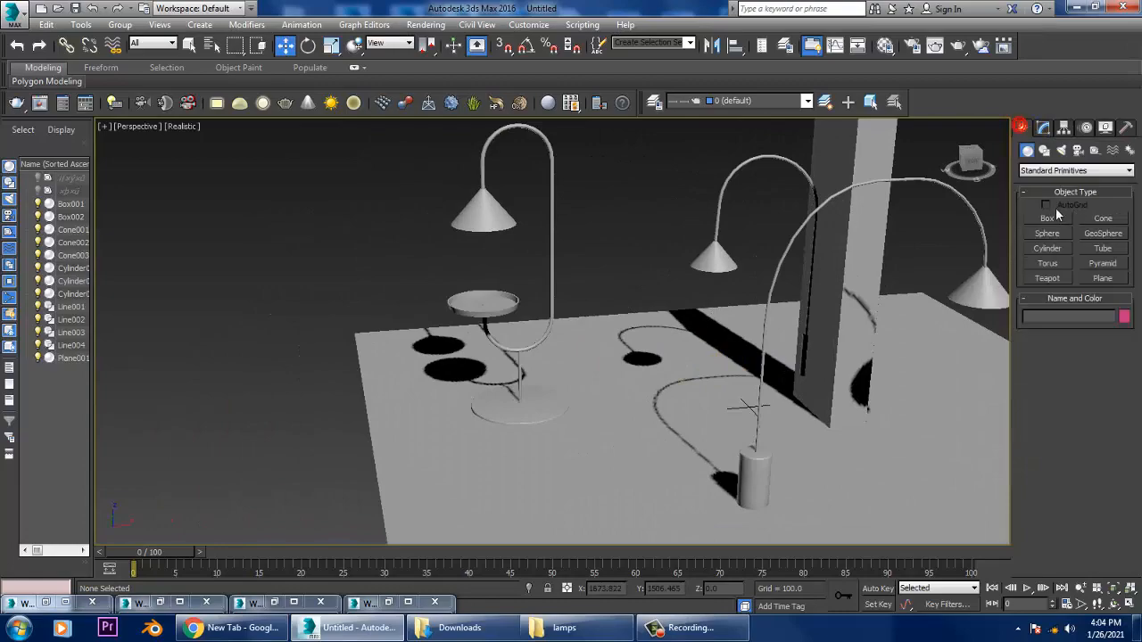
click(1044, 150)
click(1049, 232)
key(alt+w)
middle_click(286, 237)
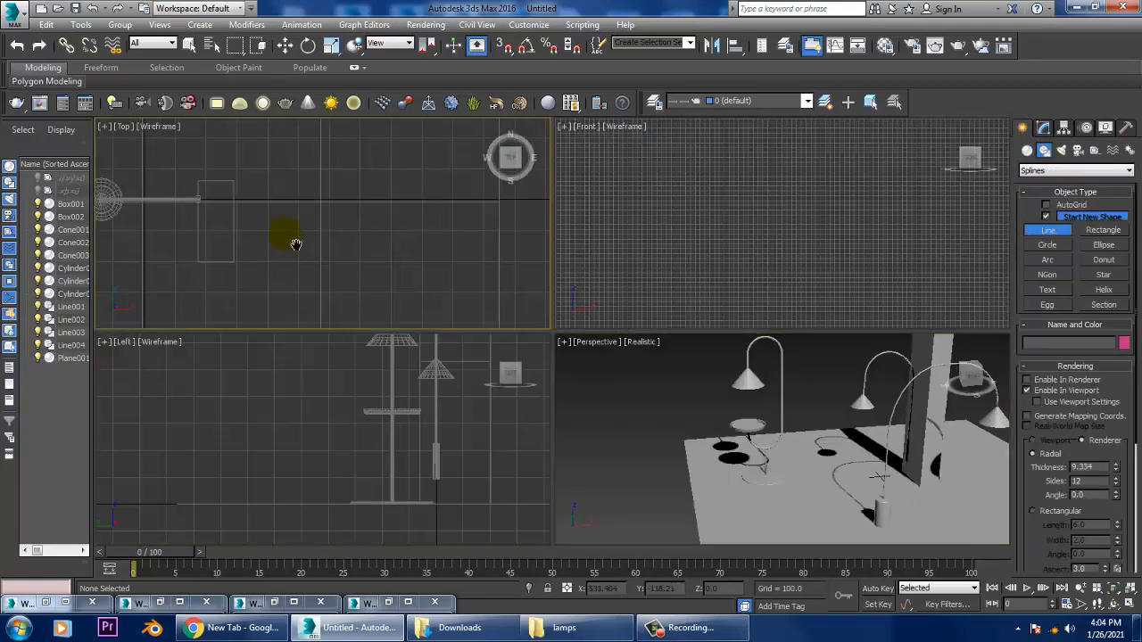
key(alt+w)
key(z)
scroll(680, 299, up, 5)
middle_drag(519, 274, 549, 281)
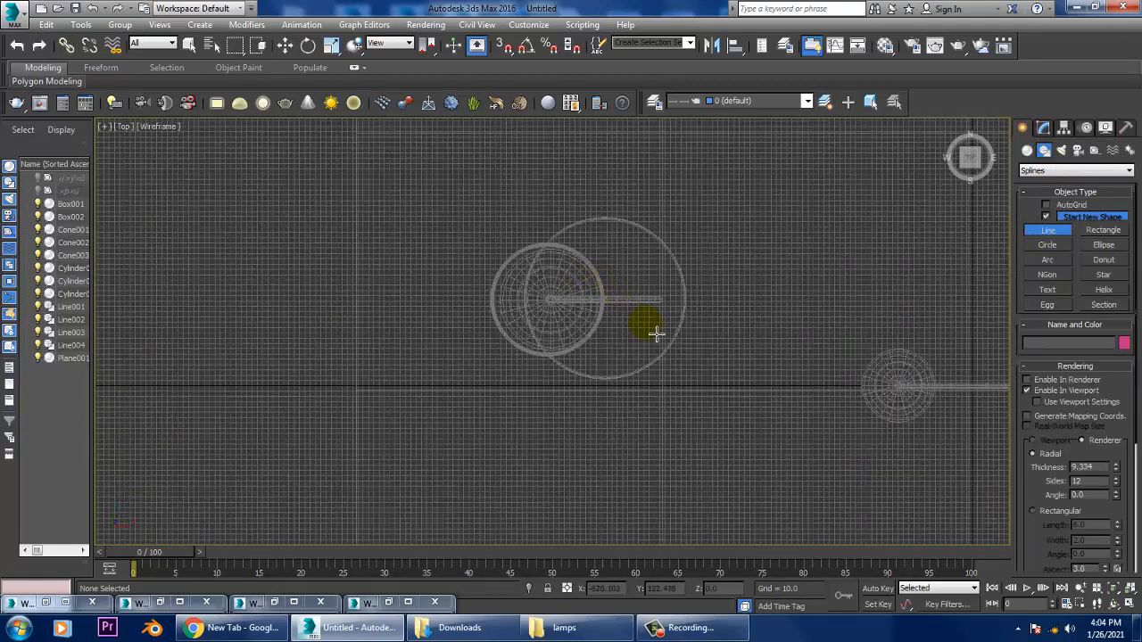
click(658, 307)
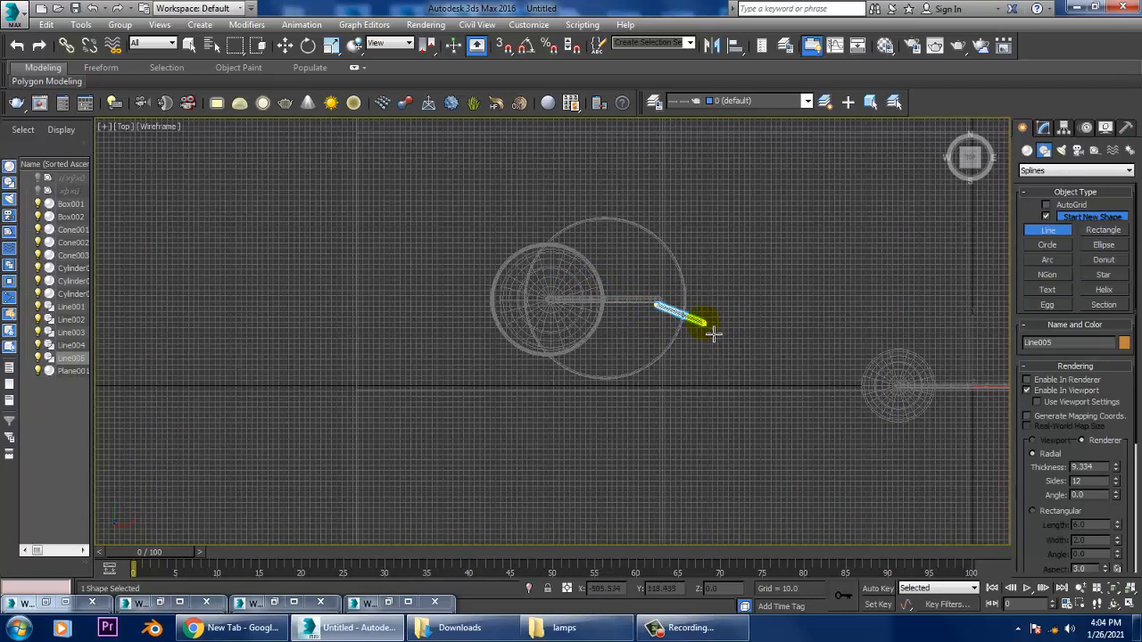
click(749, 218)
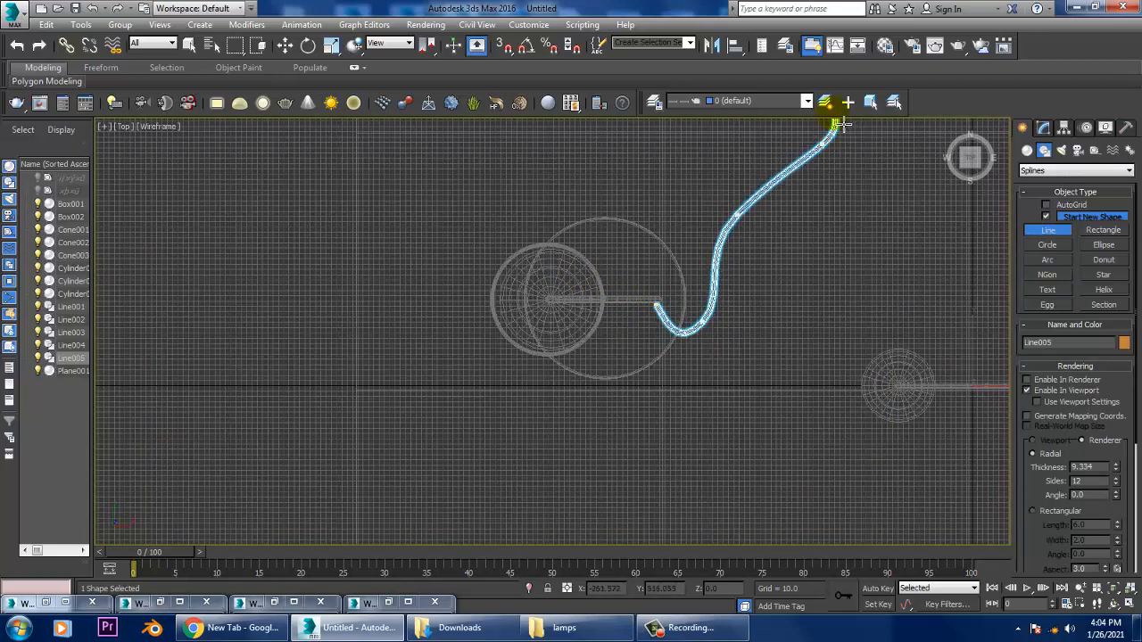
right_click(836, 136)
Reduce the loop lamp cable's radial rendering thickness to 2.147
key(alt+w)
middle_click(750, 401)
key(z)
key(alt+w)
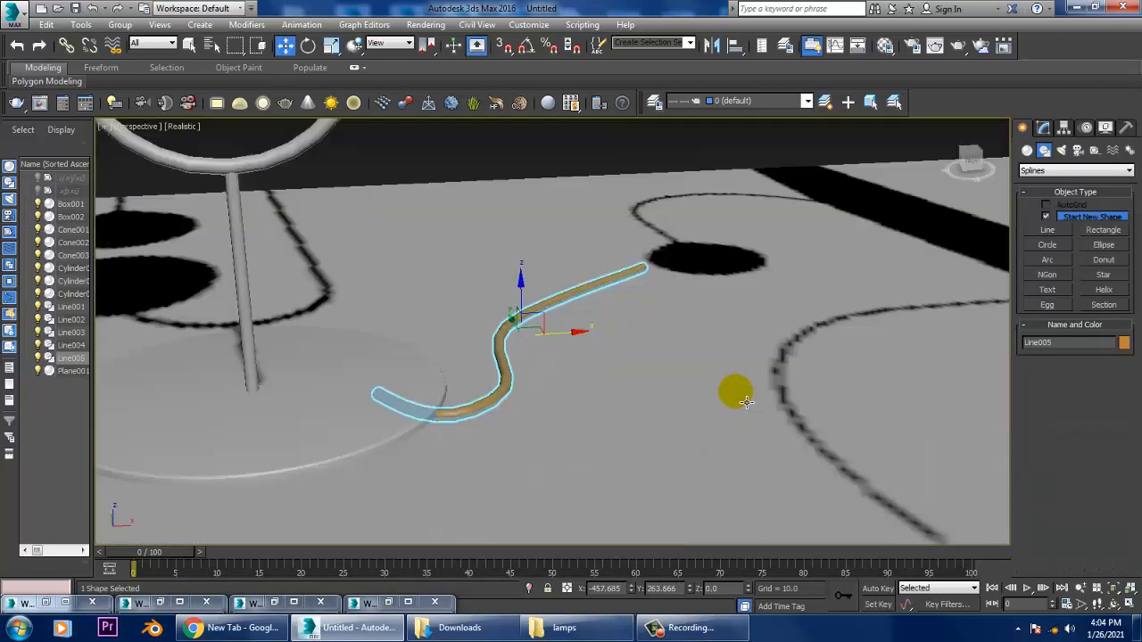
middle_drag(507, 379, 822, 325)
click(1046, 129)
scroll(1126, 420, down, 10)
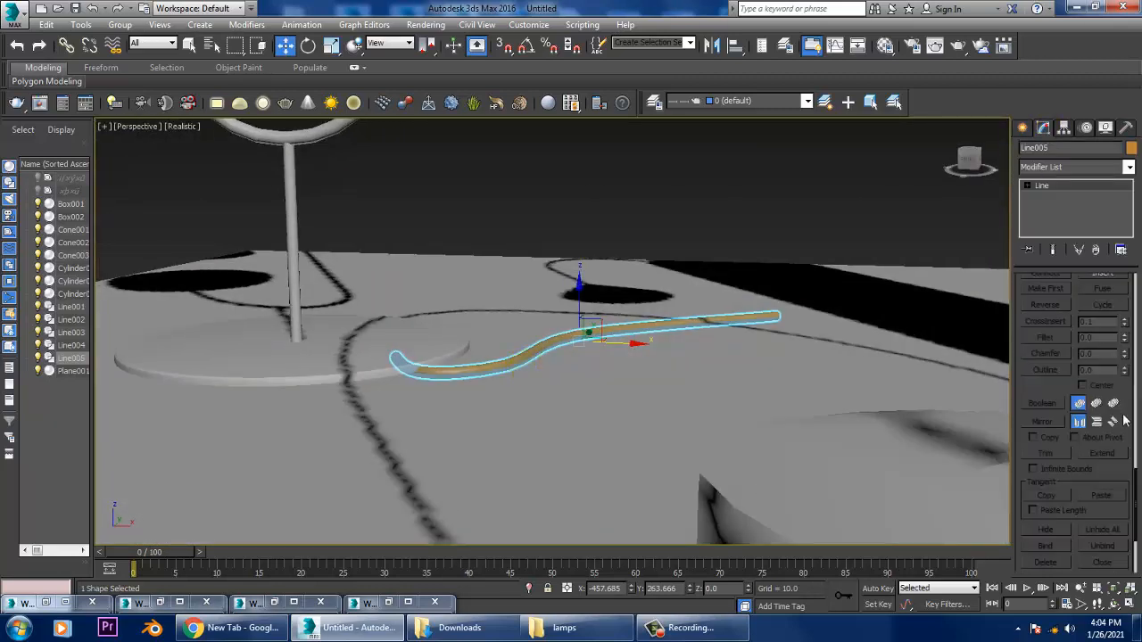
scroll(1062, 295, up, 5)
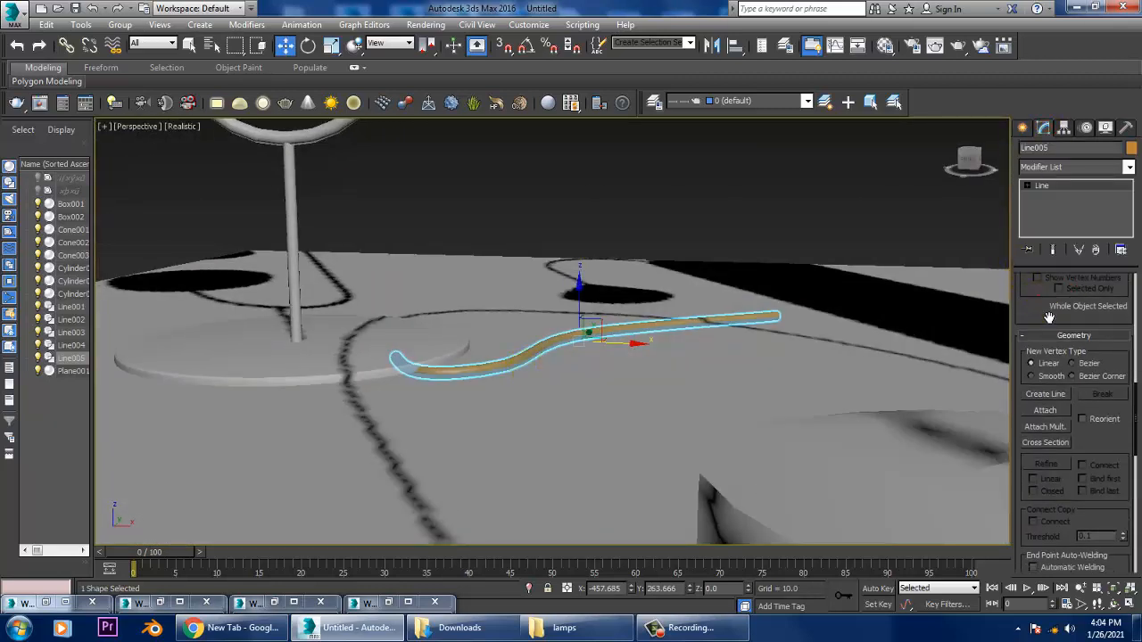
drag(1050, 318, 1092, 603)
drag(1050, 335, 1092, 464)
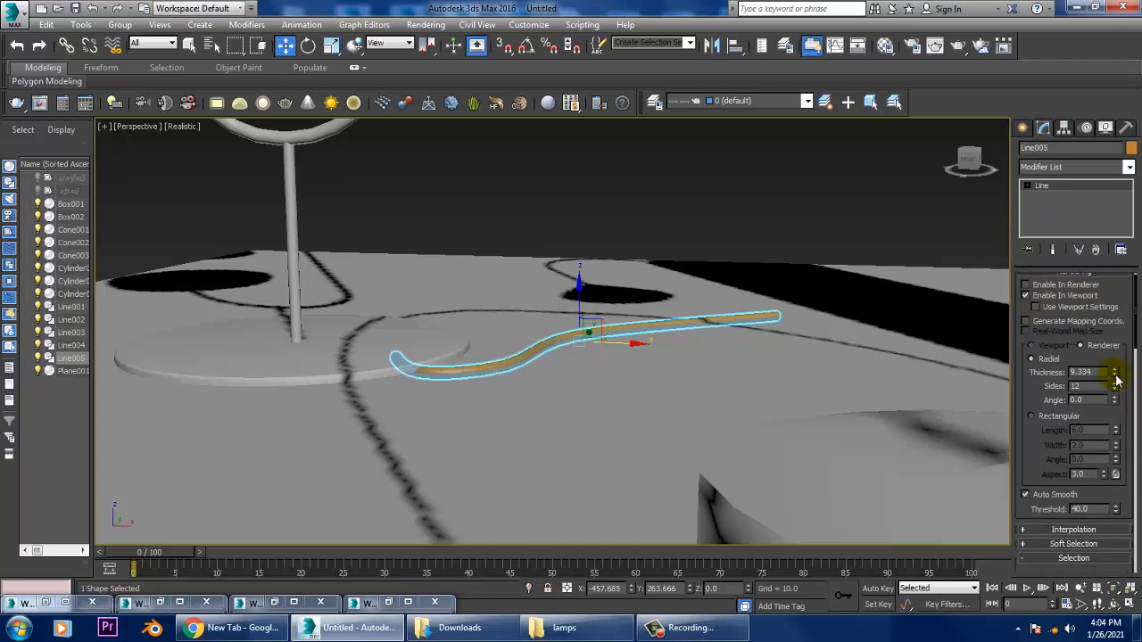
drag(1117, 379, 1138, 439)
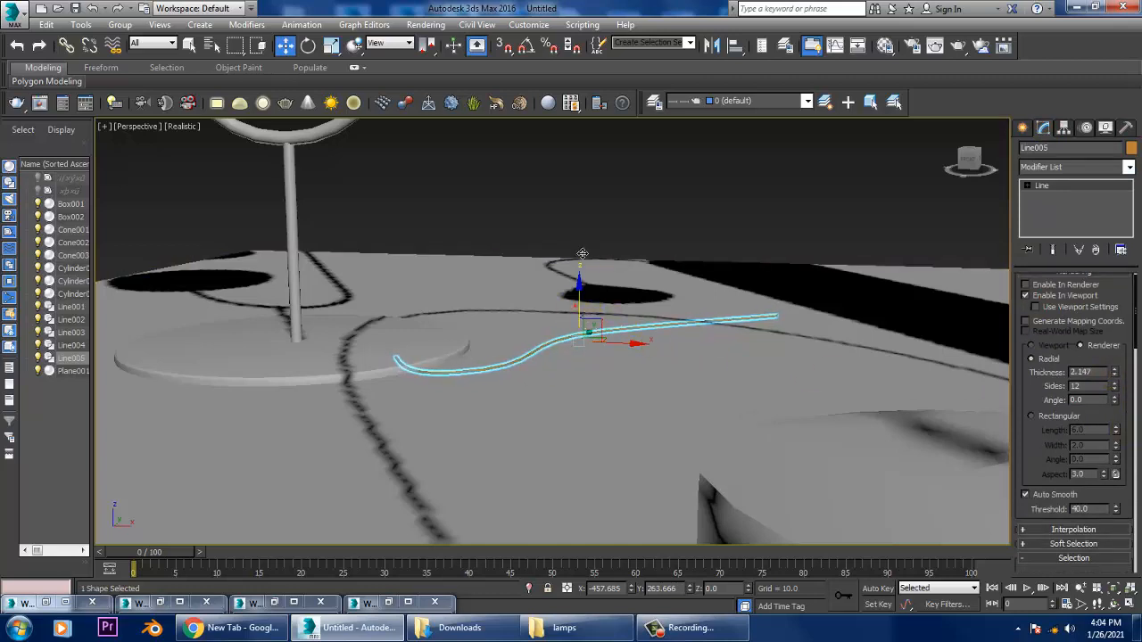
Reposition the thin cable along X and Z so it starts at the loop lamp's post and rests on the round base
alt+middle_drag(582, 254, 462, 280)
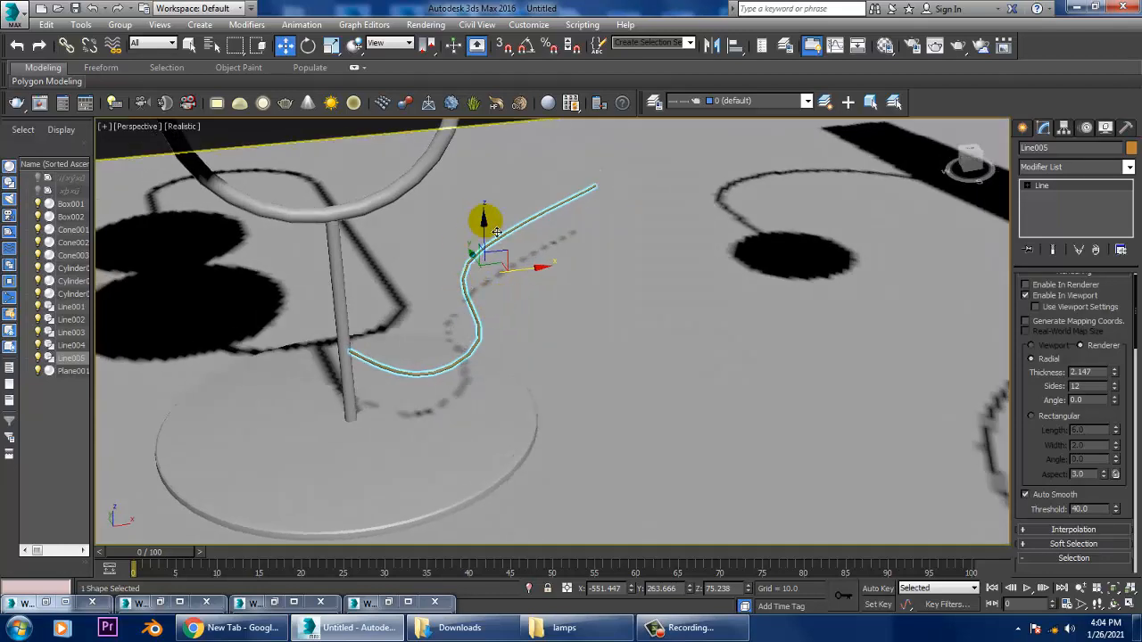
alt+middle_drag(497, 233, 591, 311)
click(541, 171)
scroll(589, 265, down, 3)
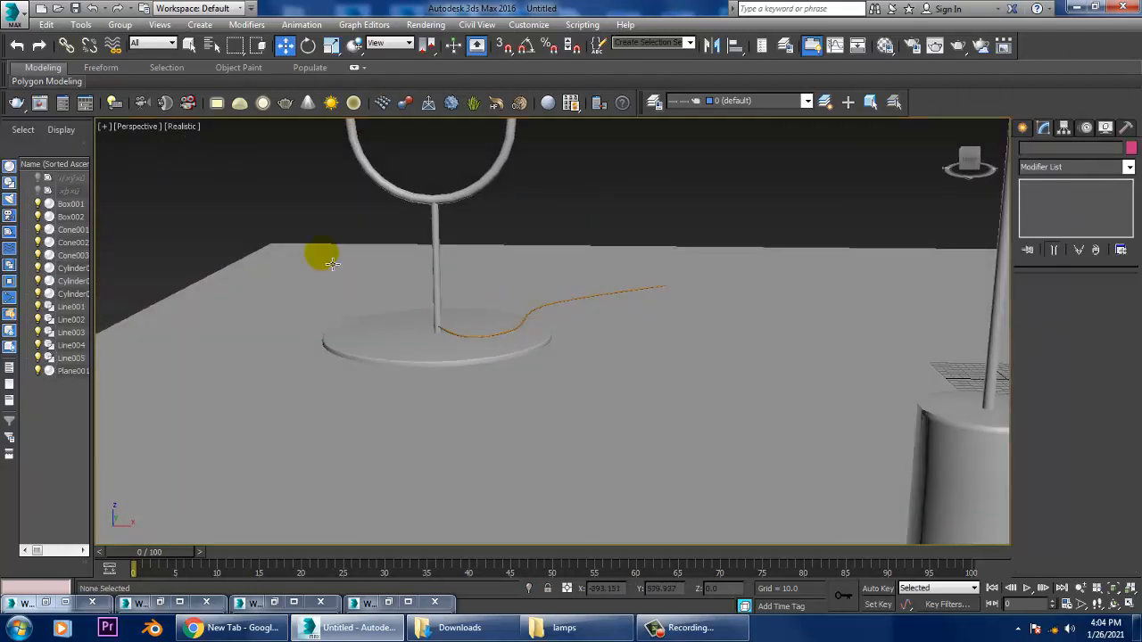
Select the loop lamp's lower parts together with its cable and the floor, and give them the light grey object colour
drag(330, 263, 871, 446)
click(1131, 147)
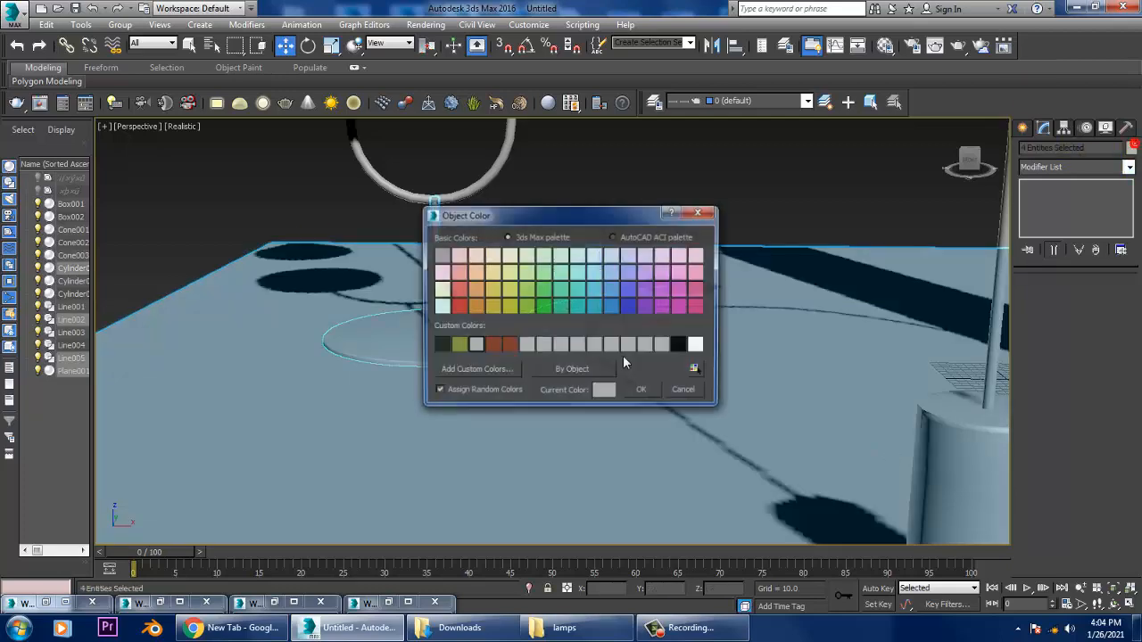
click(656, 394)
click(689, 167)
Draw a curved cable line in the Left view from the top of the pillar lamp's cylinder, over and down to the floor
scroll(696, 214, down, 4)
alt+middle_drag(705, 241, 665, 358)
scroll(672, 363, up, 3)
scroll(676, 350, up, 5)
middle_drag(632, 290, 625, 339)
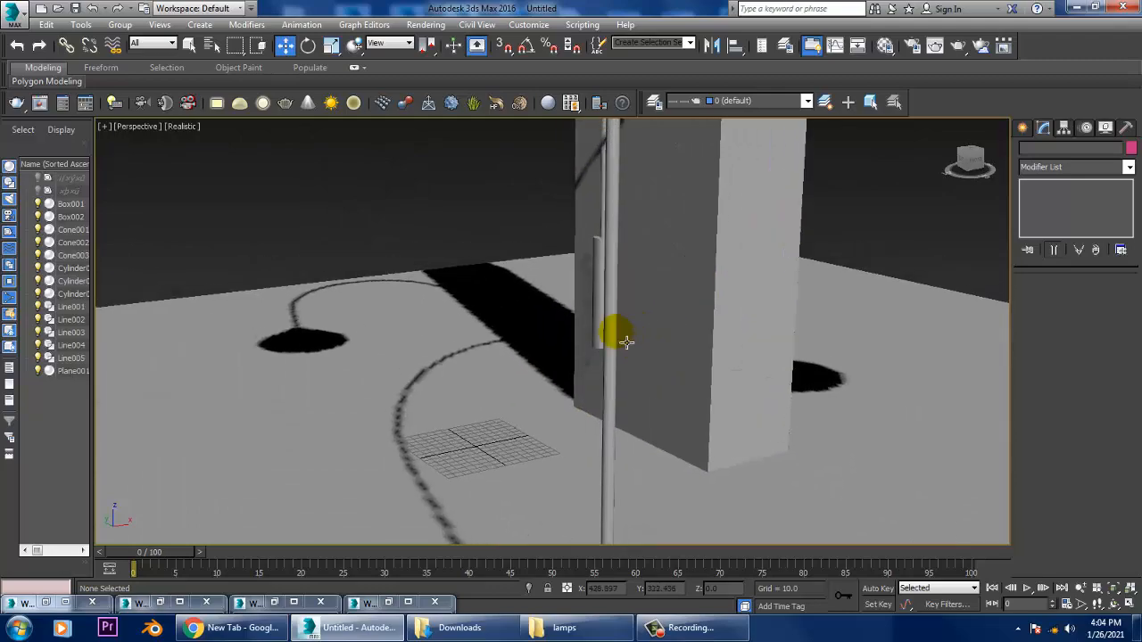
key(alt+w)
scroll(446, 447, up, 3)
key(alt+w)
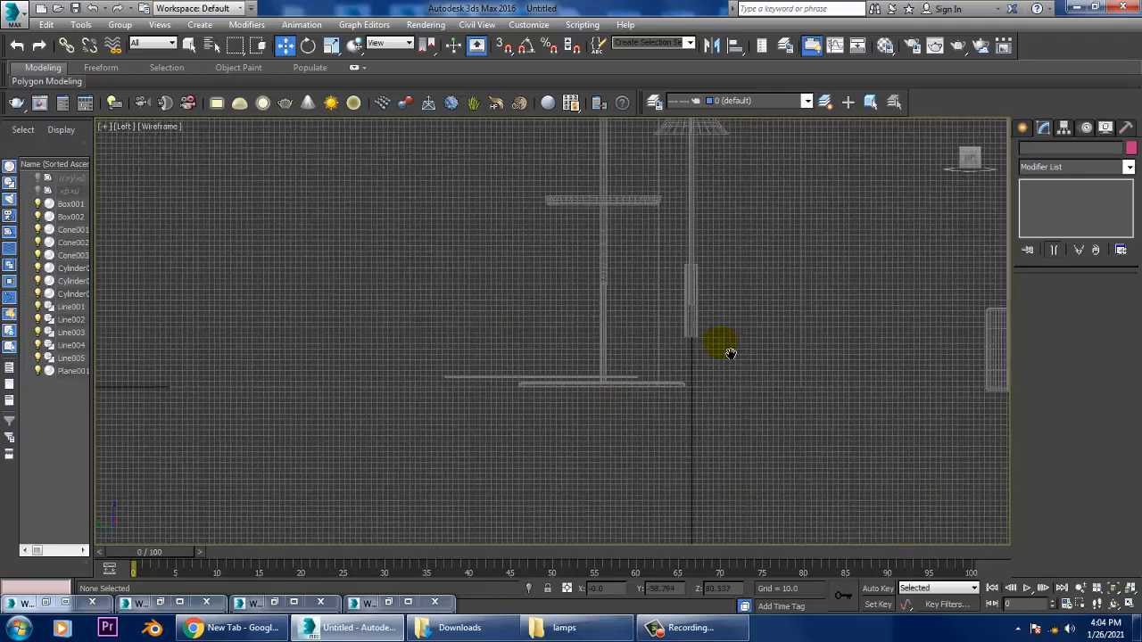
click(1023, 128)
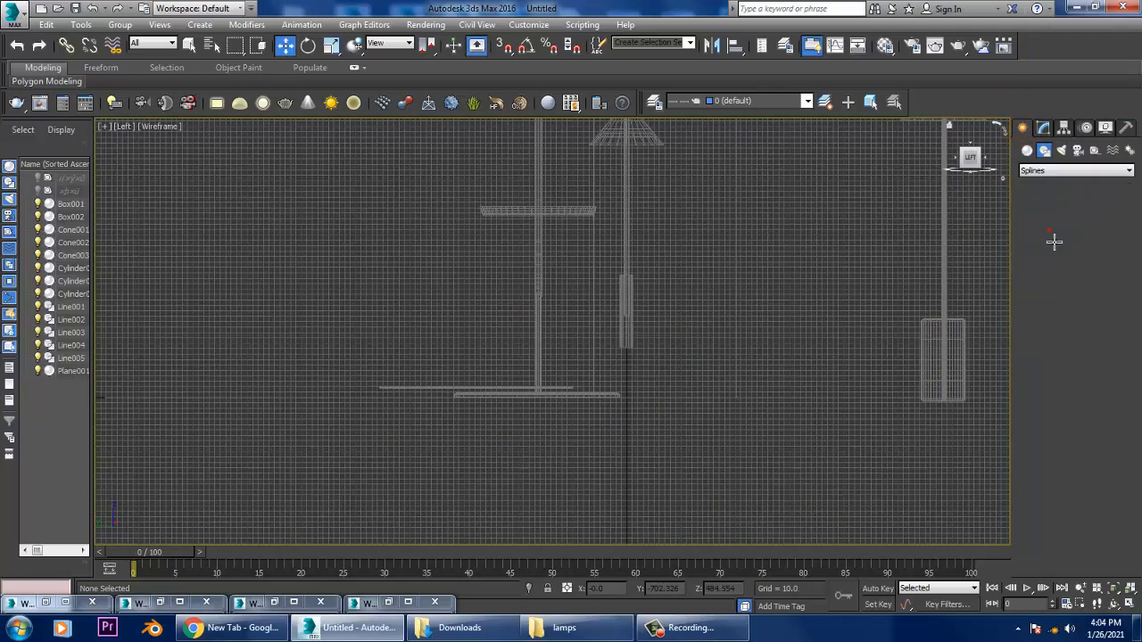
click(1048, 231)
scroll(713, 267, up, 2)
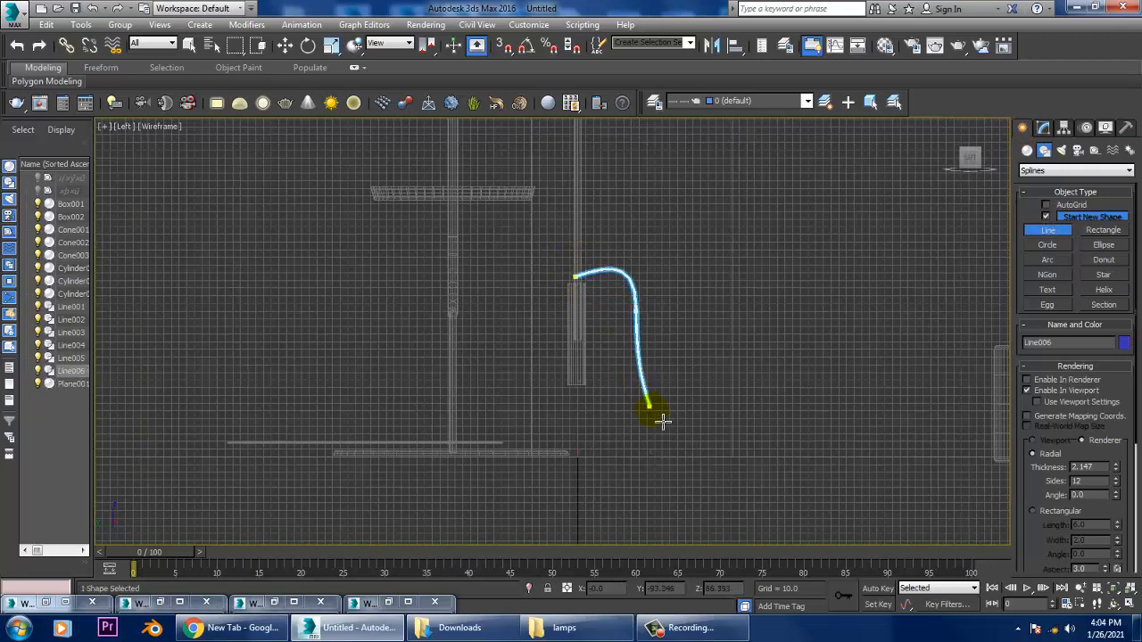
right_click(892, 506)
key(alt+w)
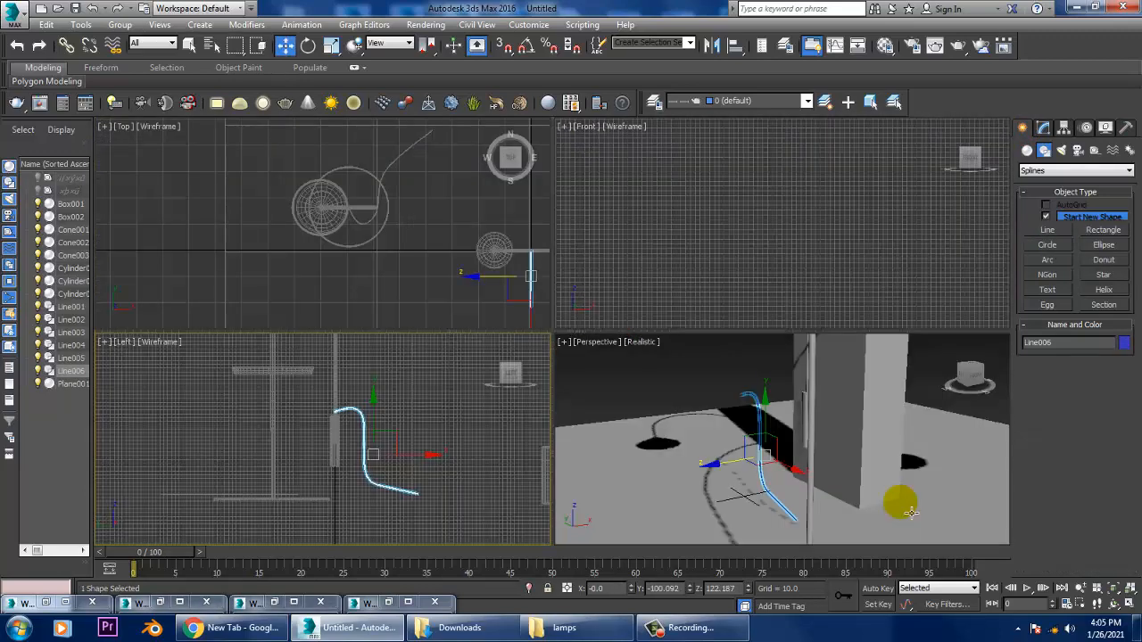
Move the new cable along X to the lamp mounted on the pillar, at X 169.549
right_click(898, 502)
key(alt+w)
scroll(772, 424, down, 5)
drag(770, 420, 833, 408)
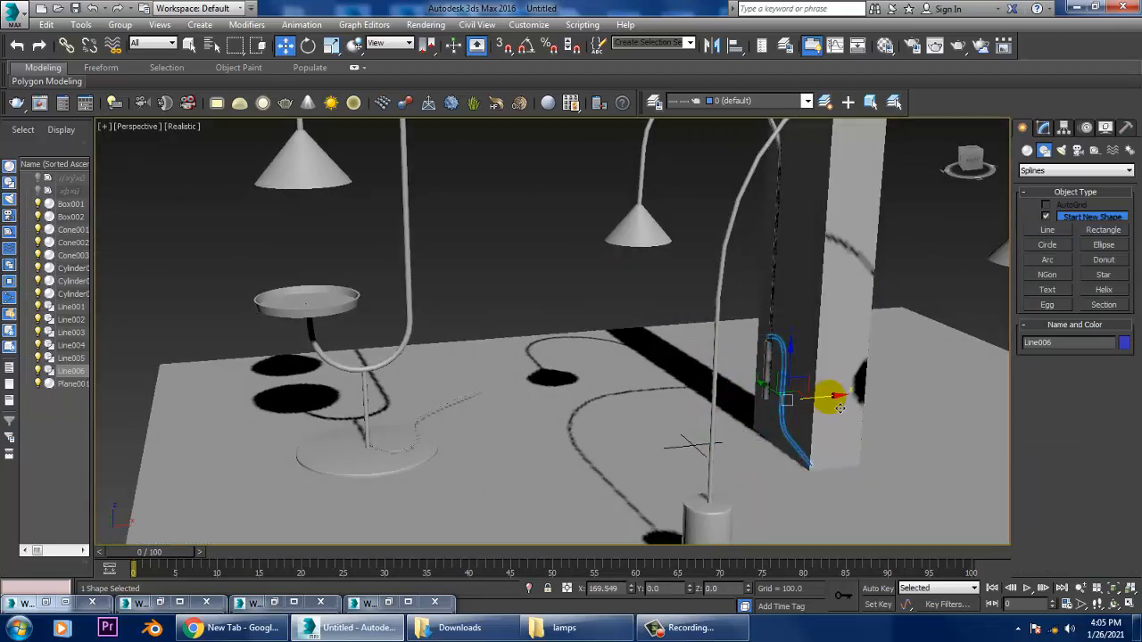
key(z)
Shift the pillar slightly along X and nudge its lamp's cable to X 175.953
alt+middle_drag(579, 334, 625, 220)
click(627, 407)
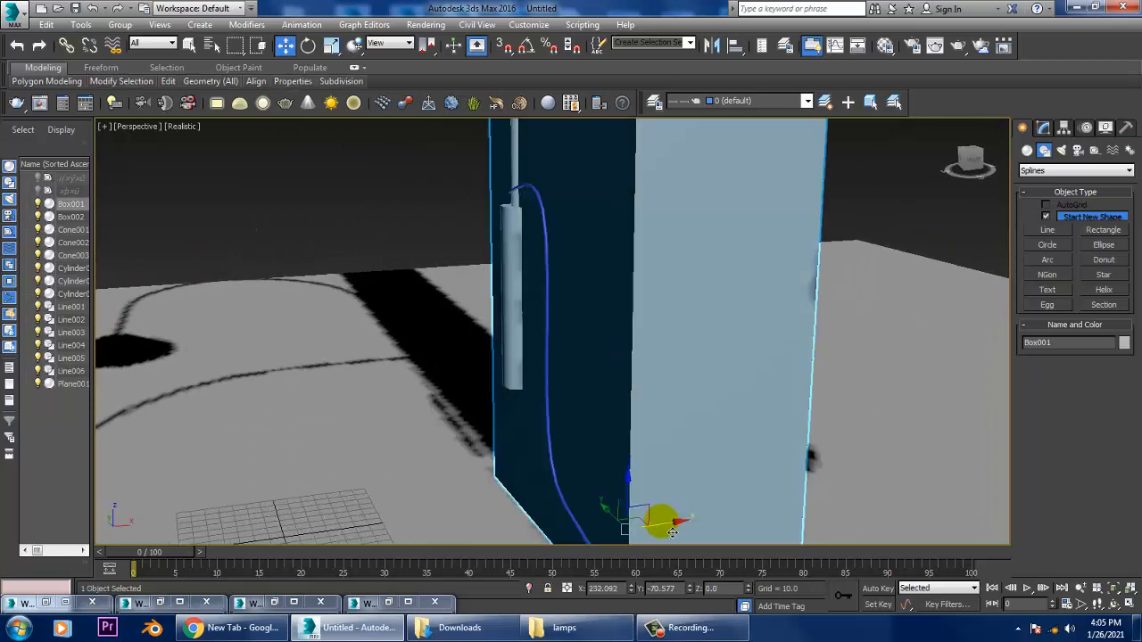
mouse_move(672, 531)
mouse_down()
mouse_move(707, 531)
mouse_move(682, 531)
mouse_up()
click(541, 217)
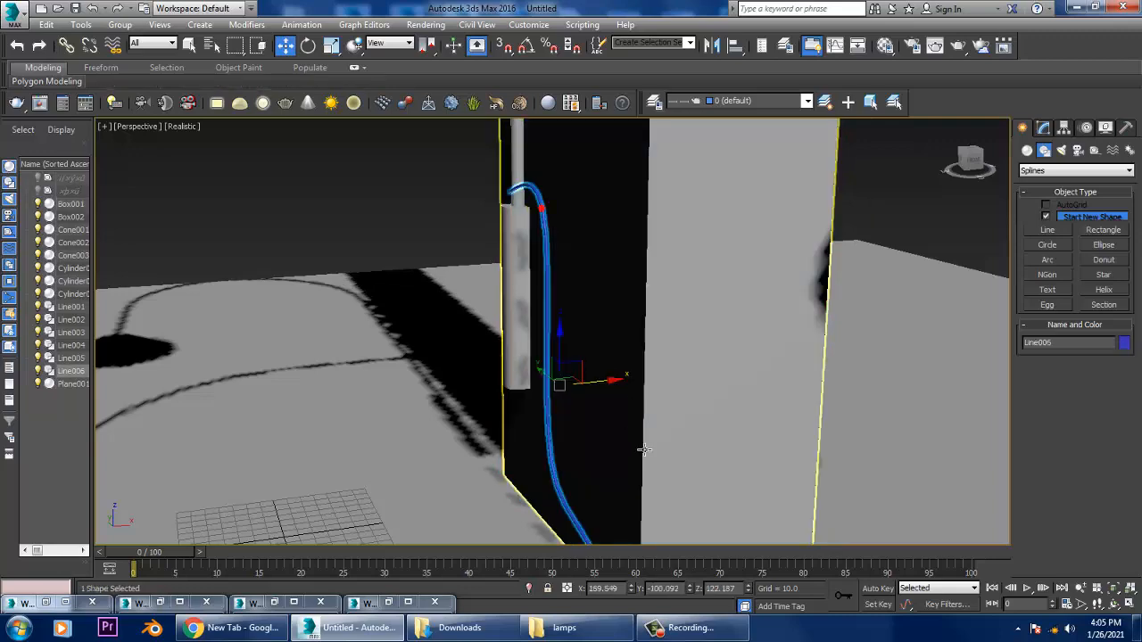
drag(616, 397, 622, 389)
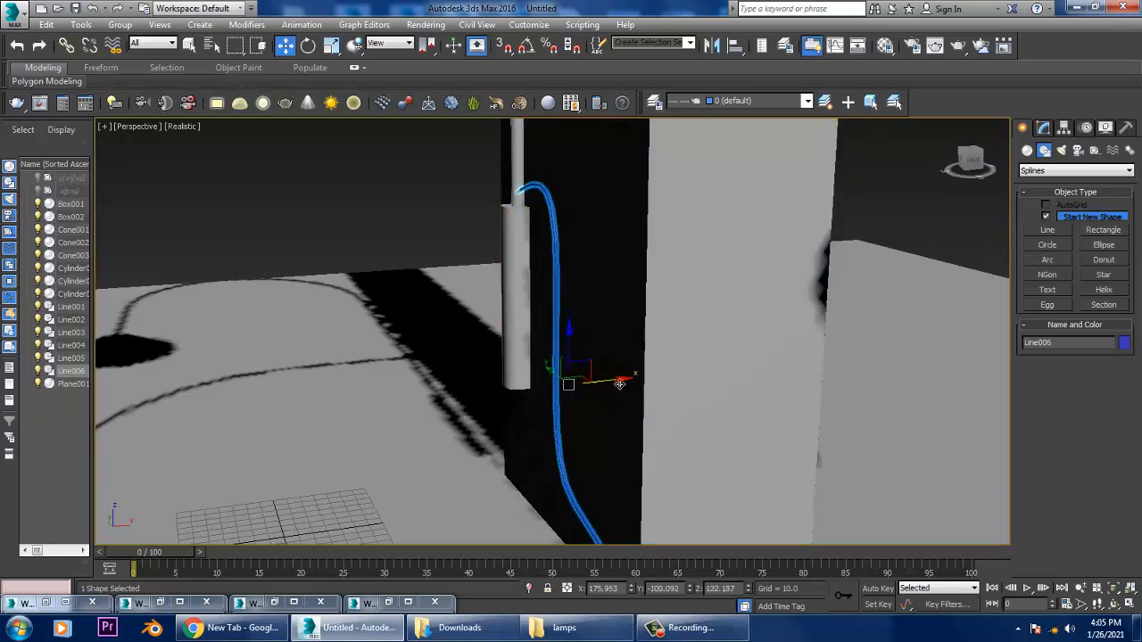
Select the lamp stands, cables, pillar and floor together, give them the light grey object colour, and clear the selection
mouse_move(619, 384)
alt+middle_down()
mouse_move(640, 309)
mouse_move(617, 294)
mouse_move(594, 342)
mouse_move(653, 375)
mouse_move(572, 395)
mouse_move(646, 383)
mouse_move(628, 396)
alt+middle_up()
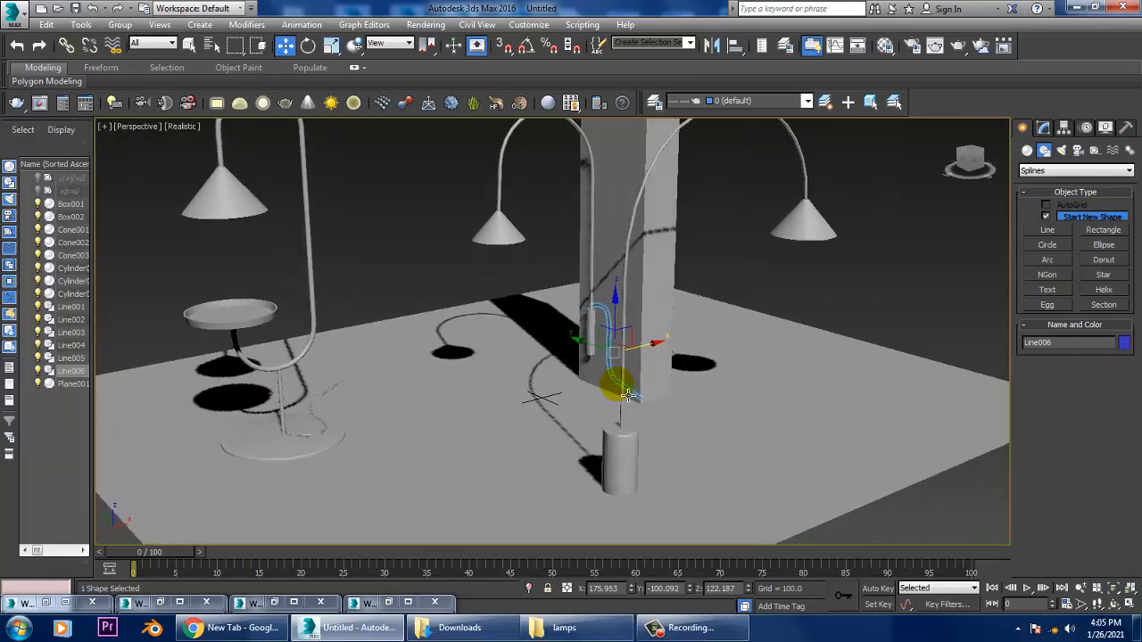
scroll(628, 395, down, 5)
scroll(625, 375, up, 6)
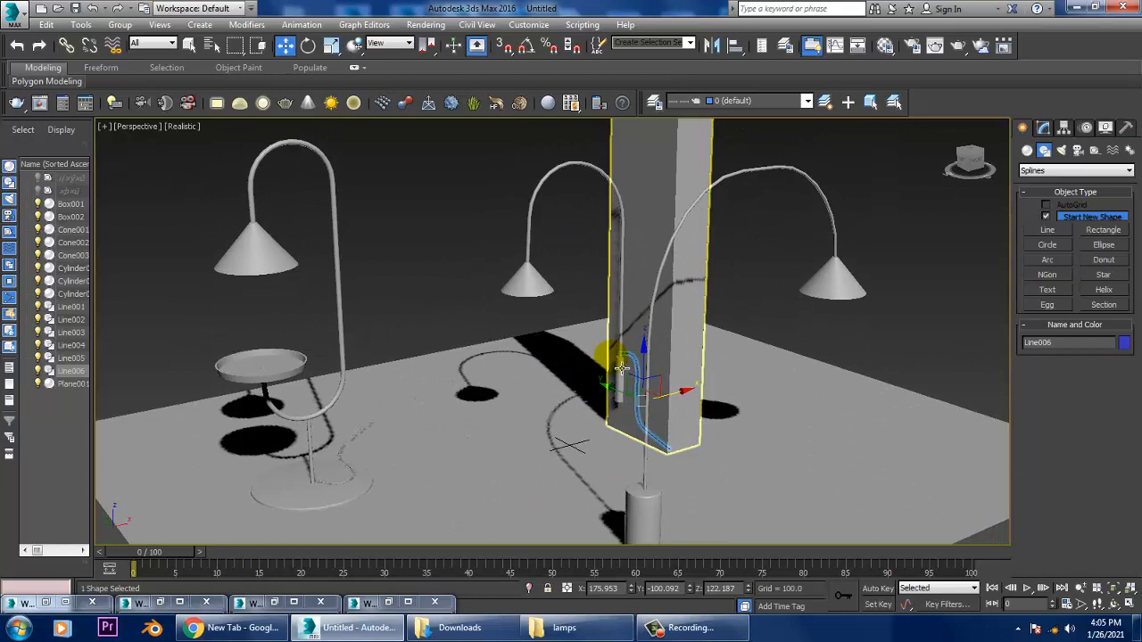
key(F4)
key(F4)
middle_drag(737, 362, 735, 338)
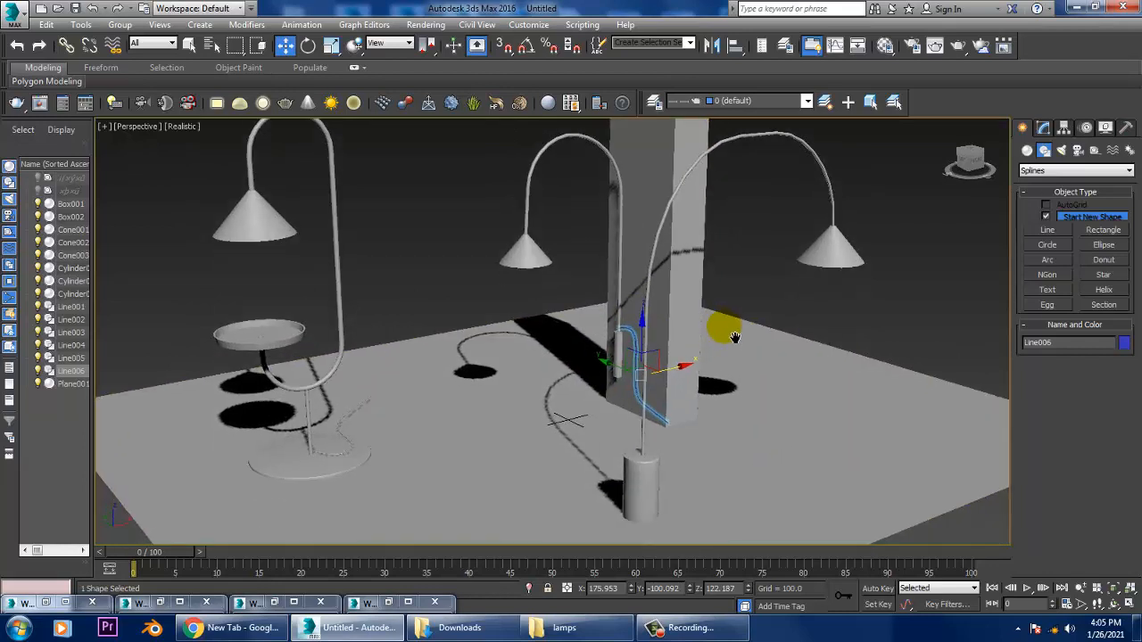
click(841, 301)
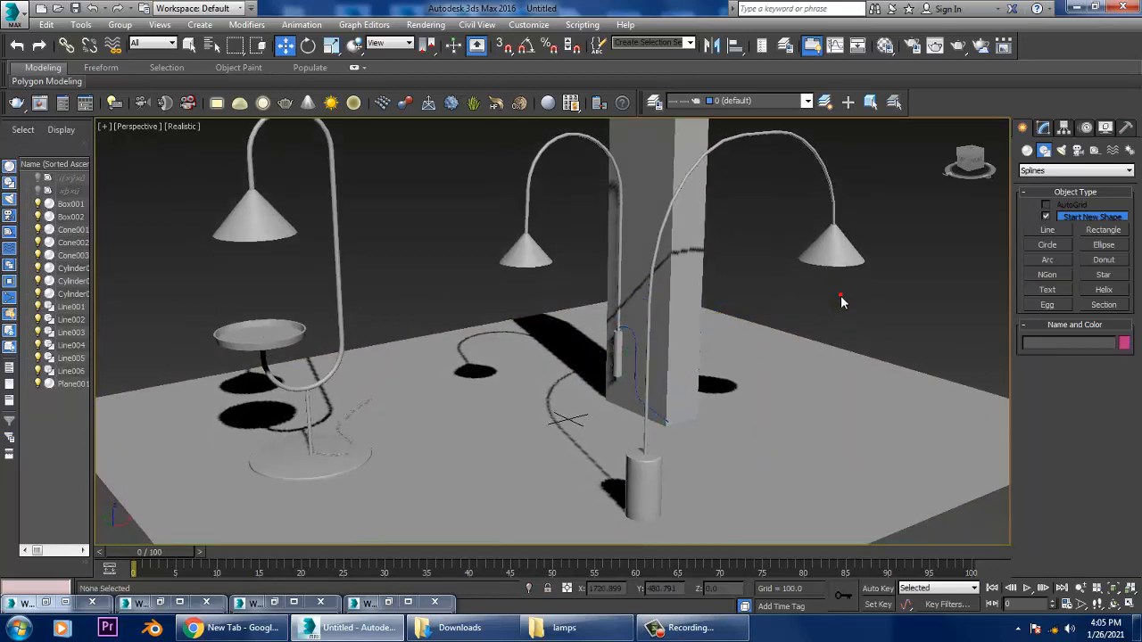
drag(329, 522, 331, 522)
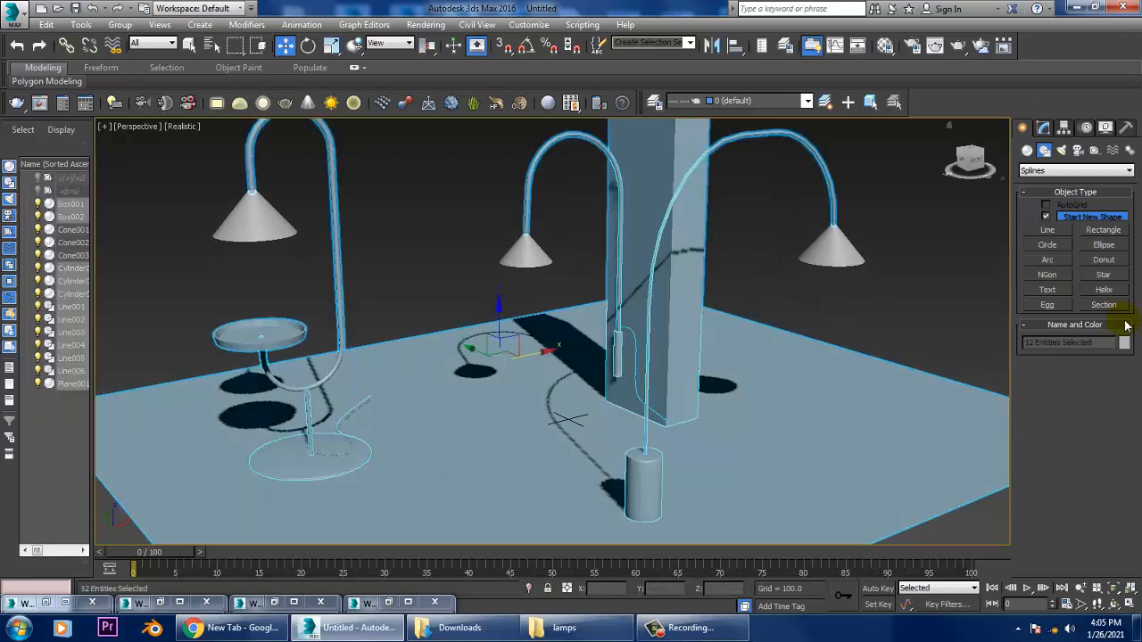
click(1126, 342)
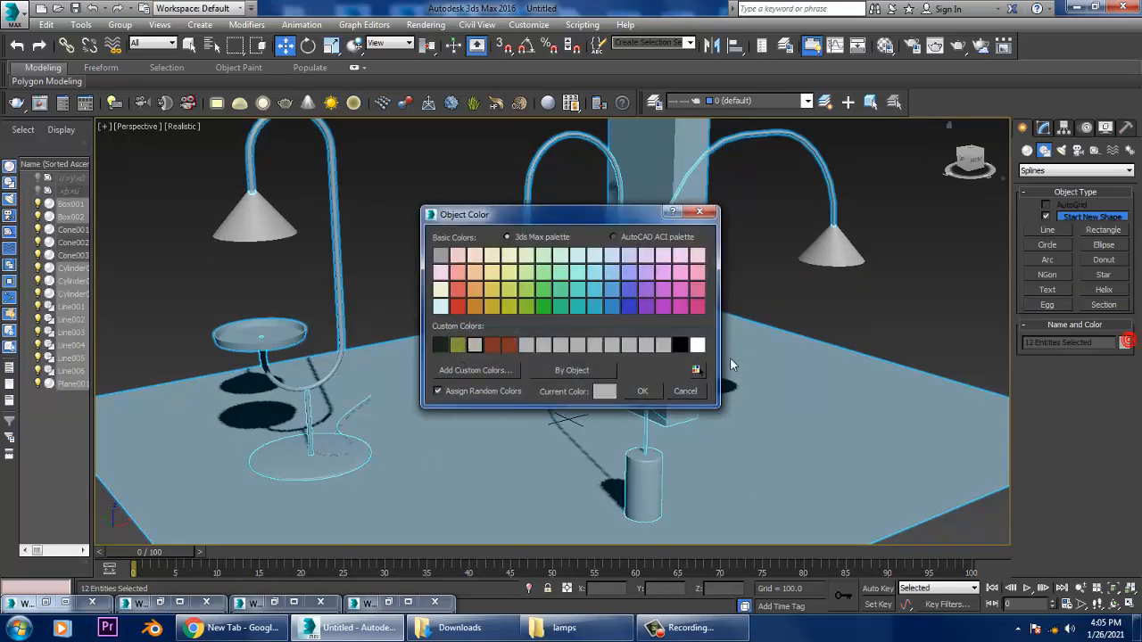
click(644, 391)
click(854, 308)
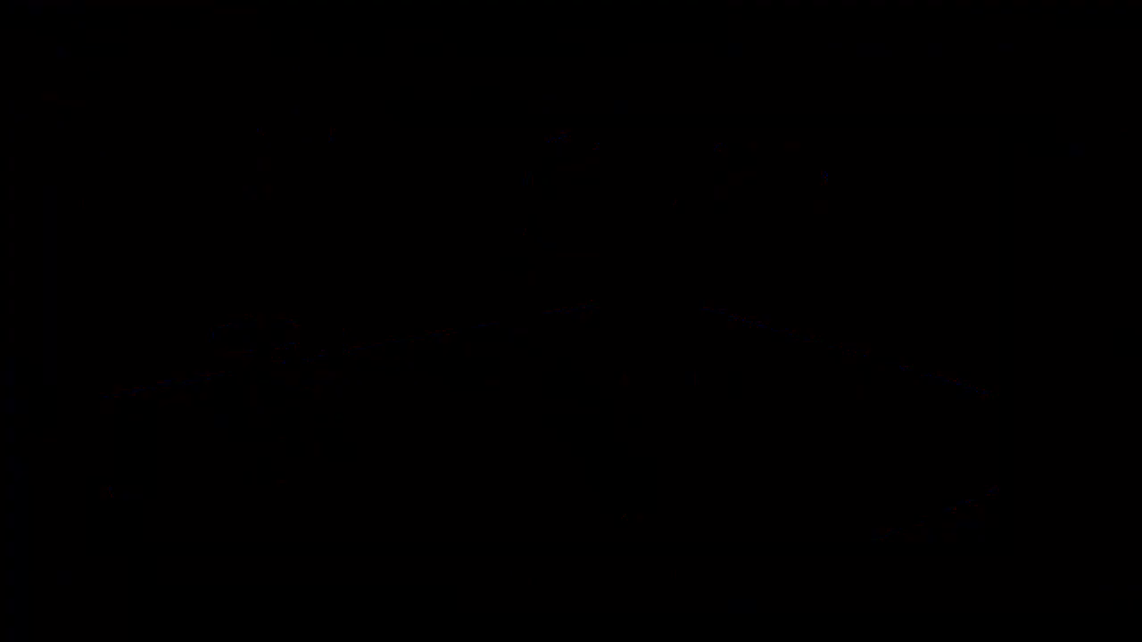